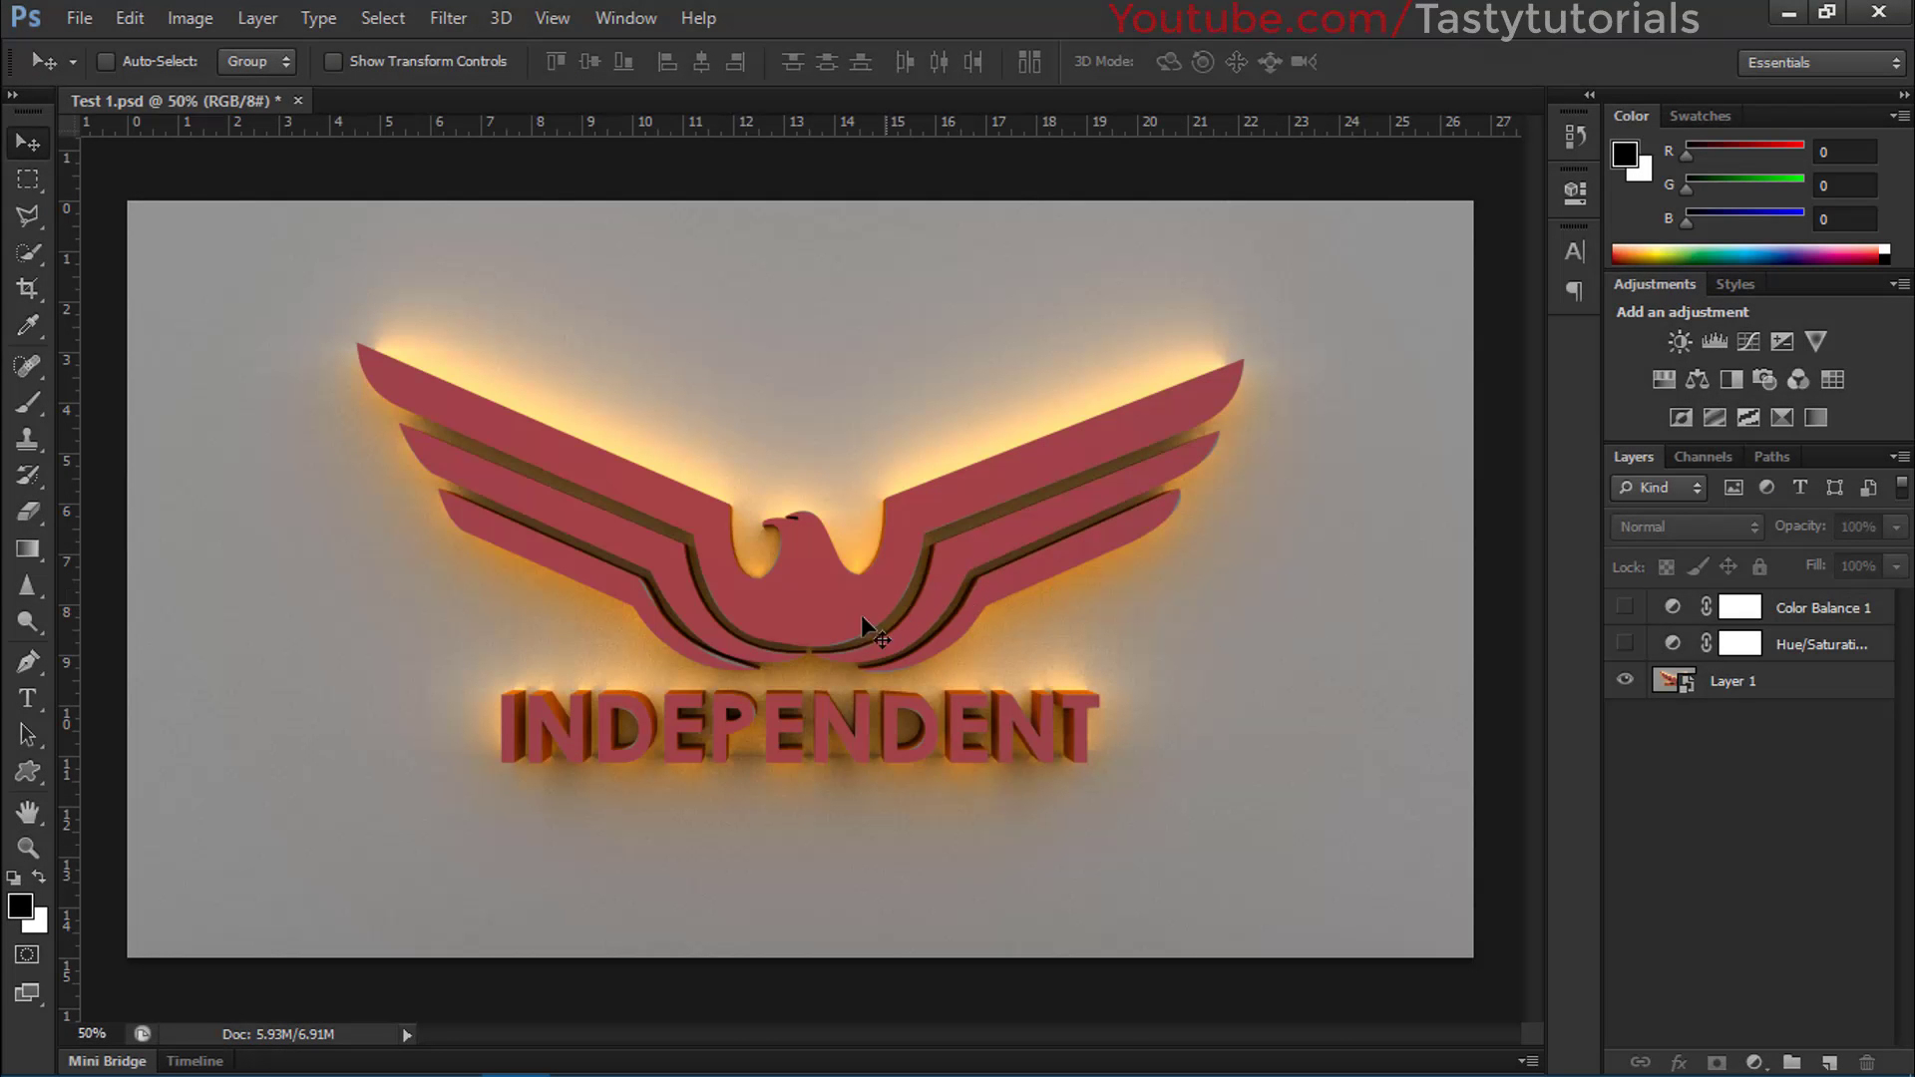
Check the Photoshop version under Help > About Photoshop, then close the information window.
scroll(862, 616, up, 2)
scroll(828, 628, down, 2)
click(706, 20)
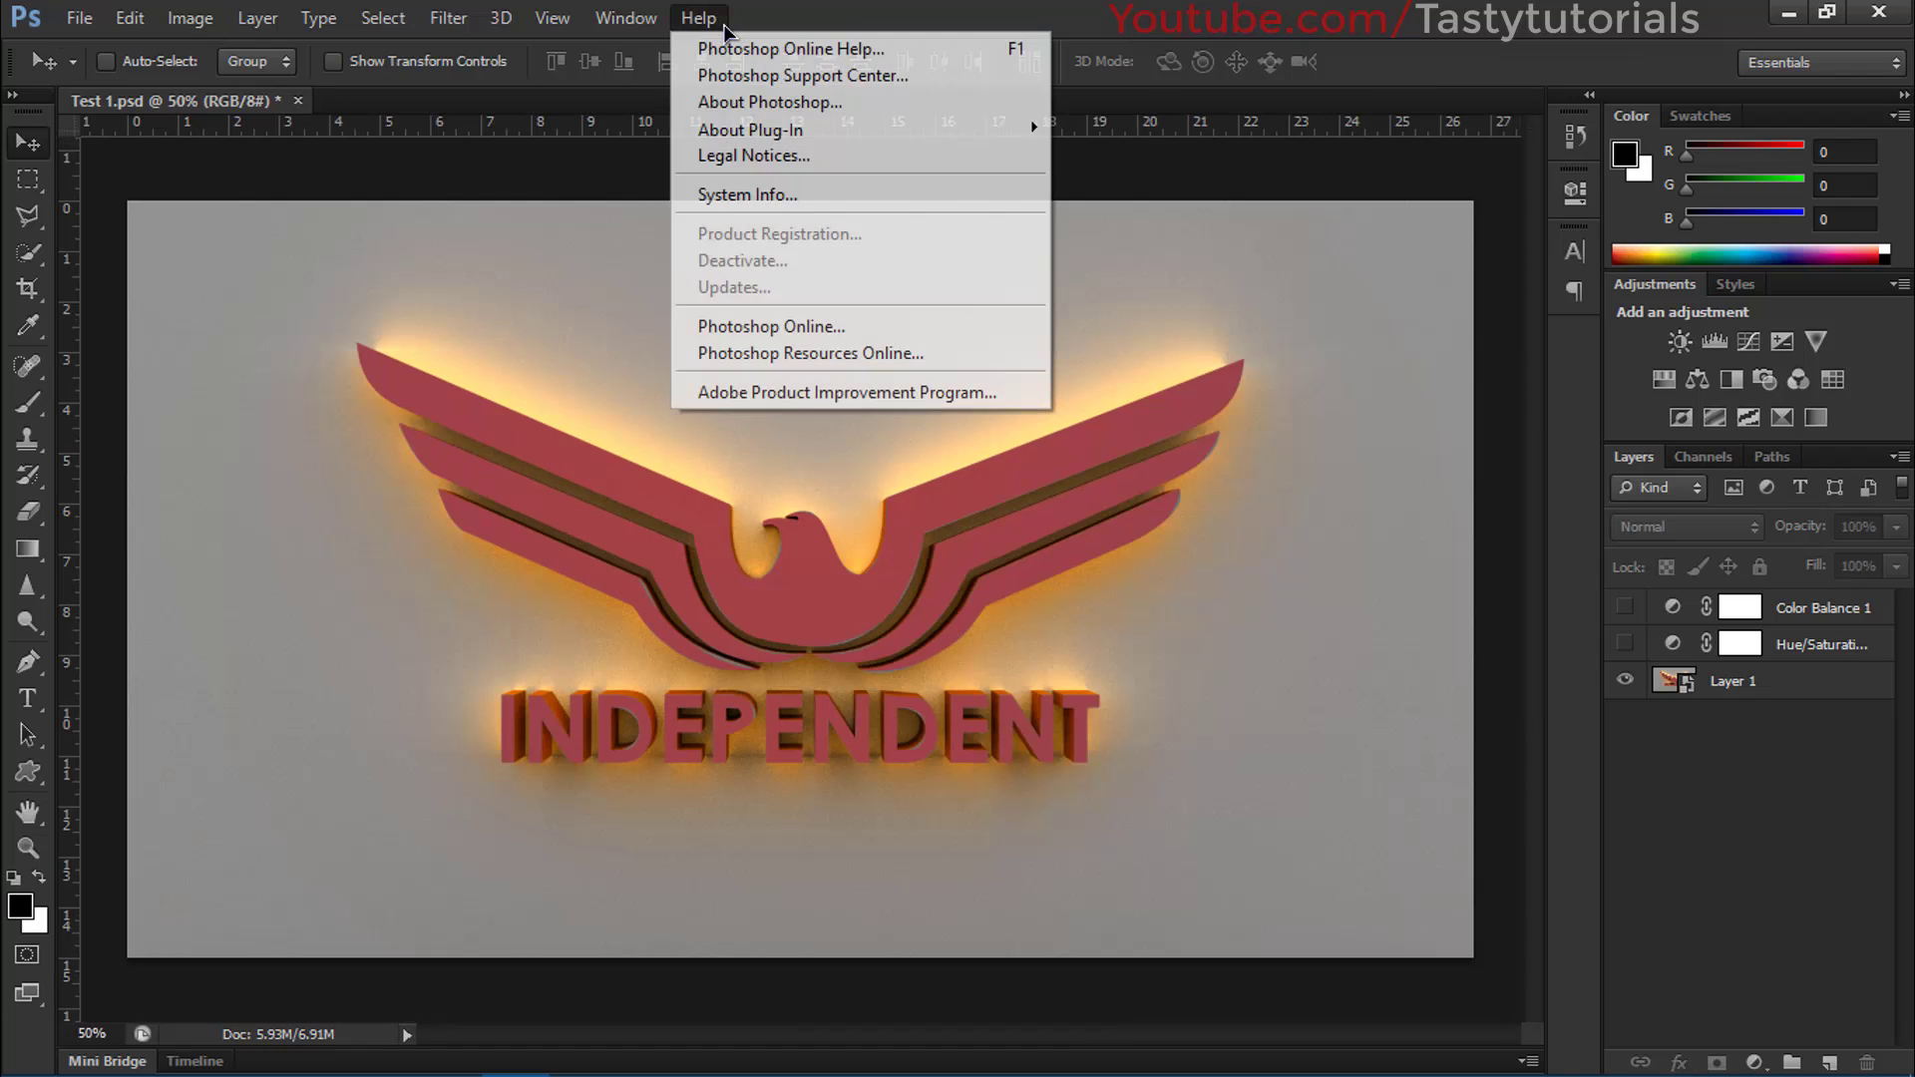
click(729, 107)
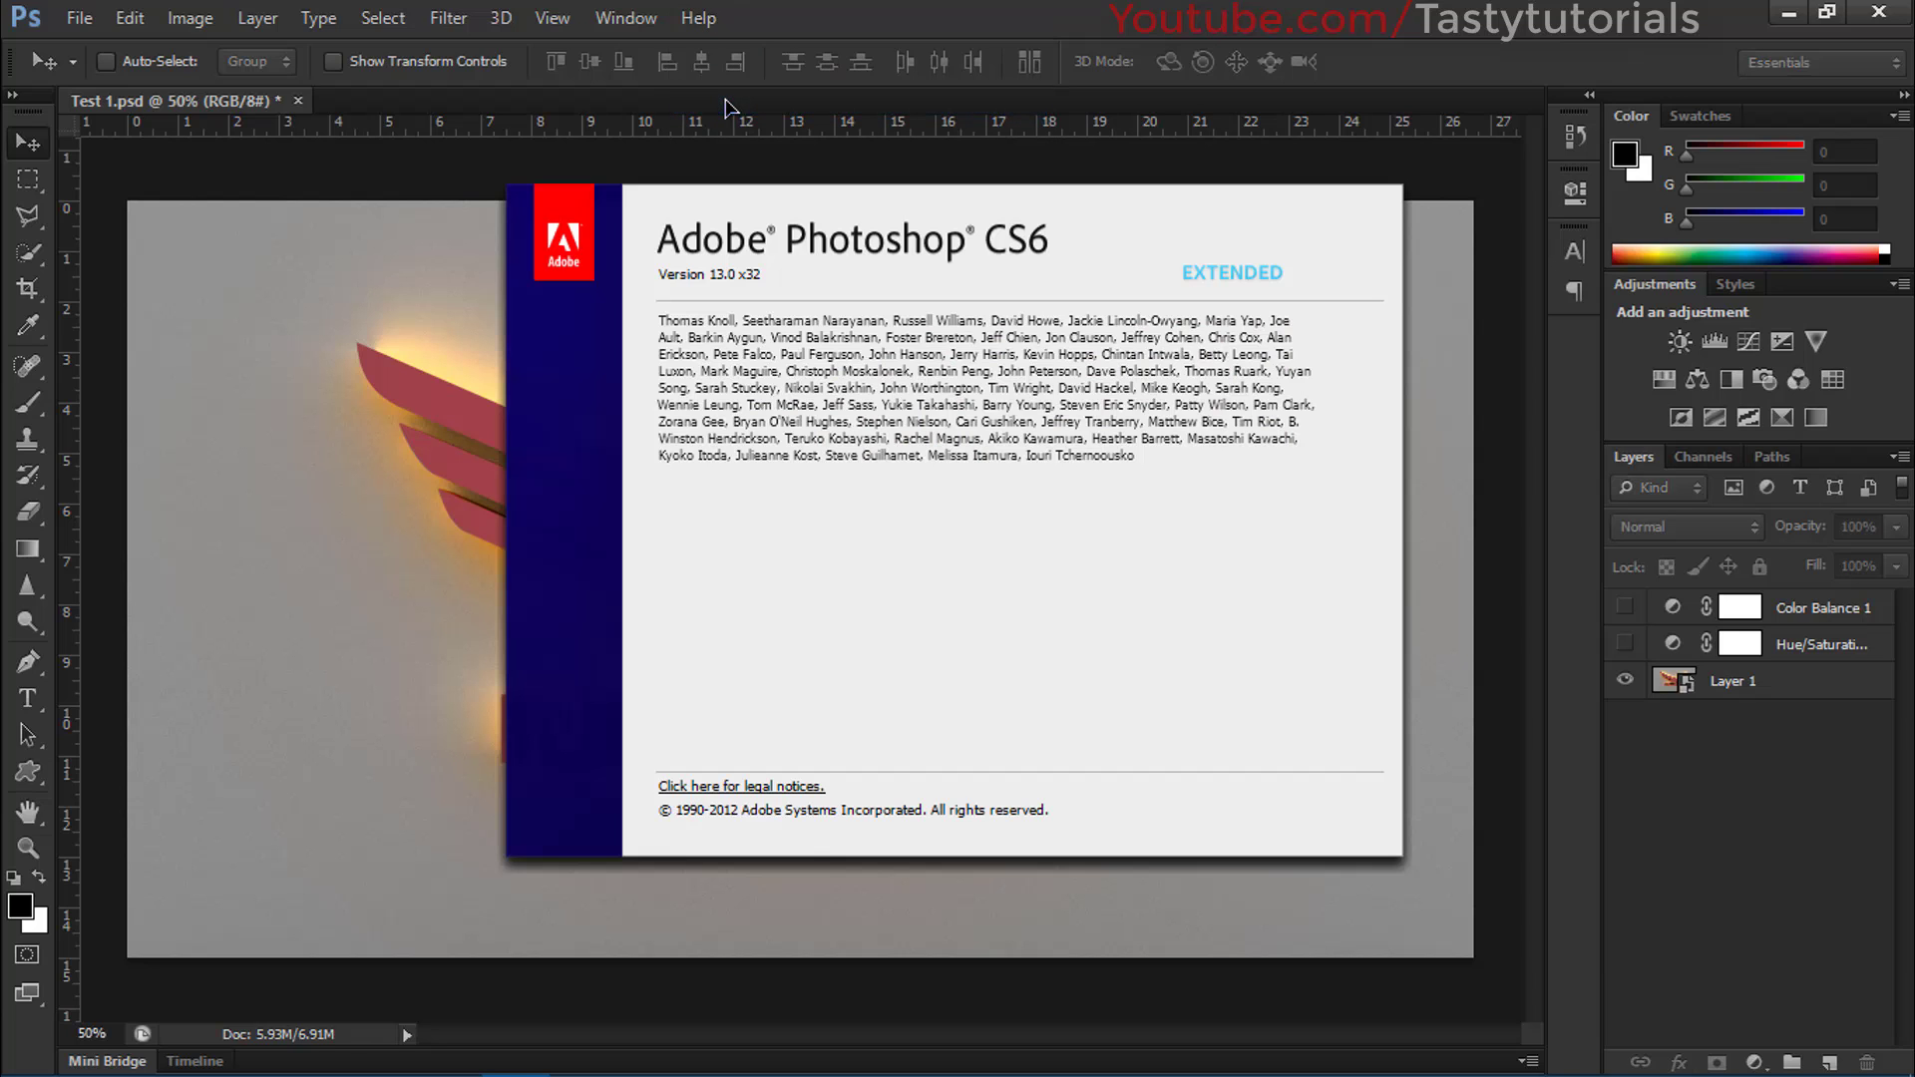
click(839, 361)
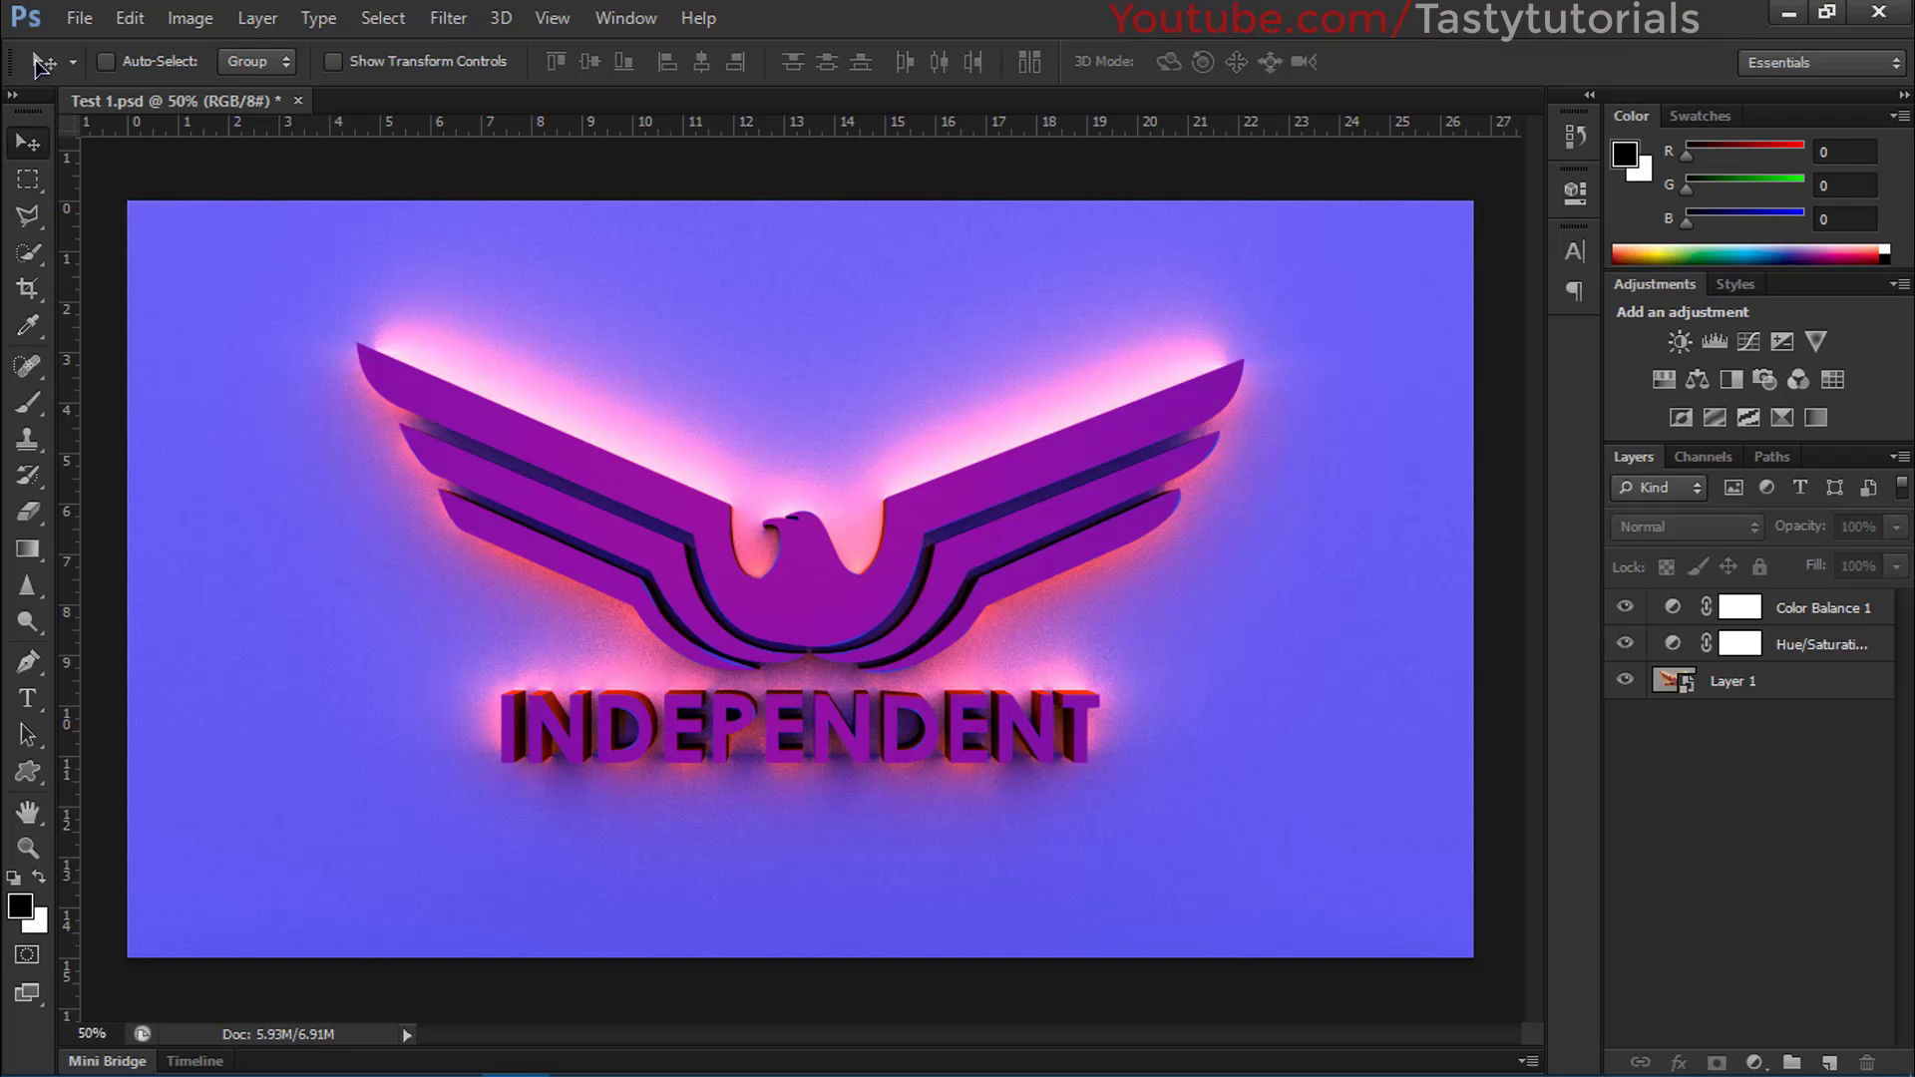
Create a transparent 1920×1080, 72 ppi document named '3D Logo' and fit it on screen.
click(72, 25)
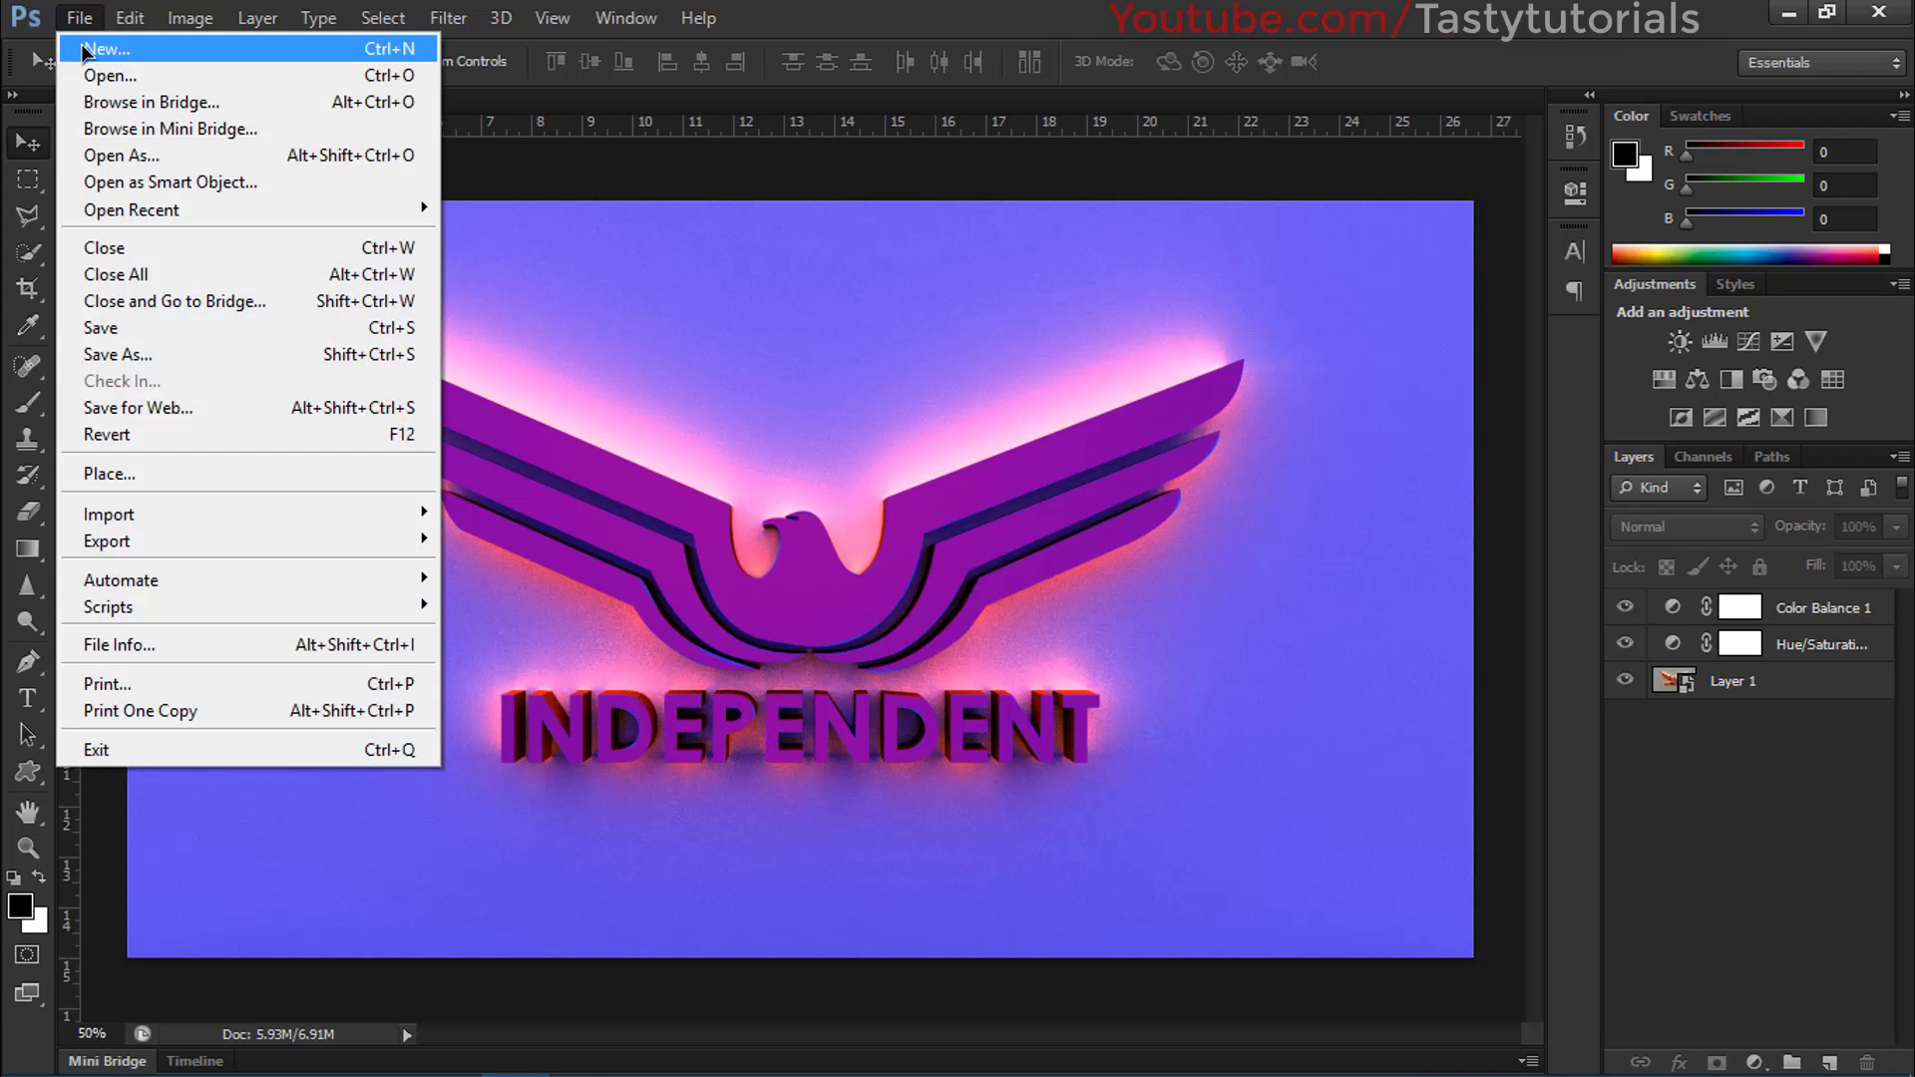
key(Escape)
key(ctrl+n)
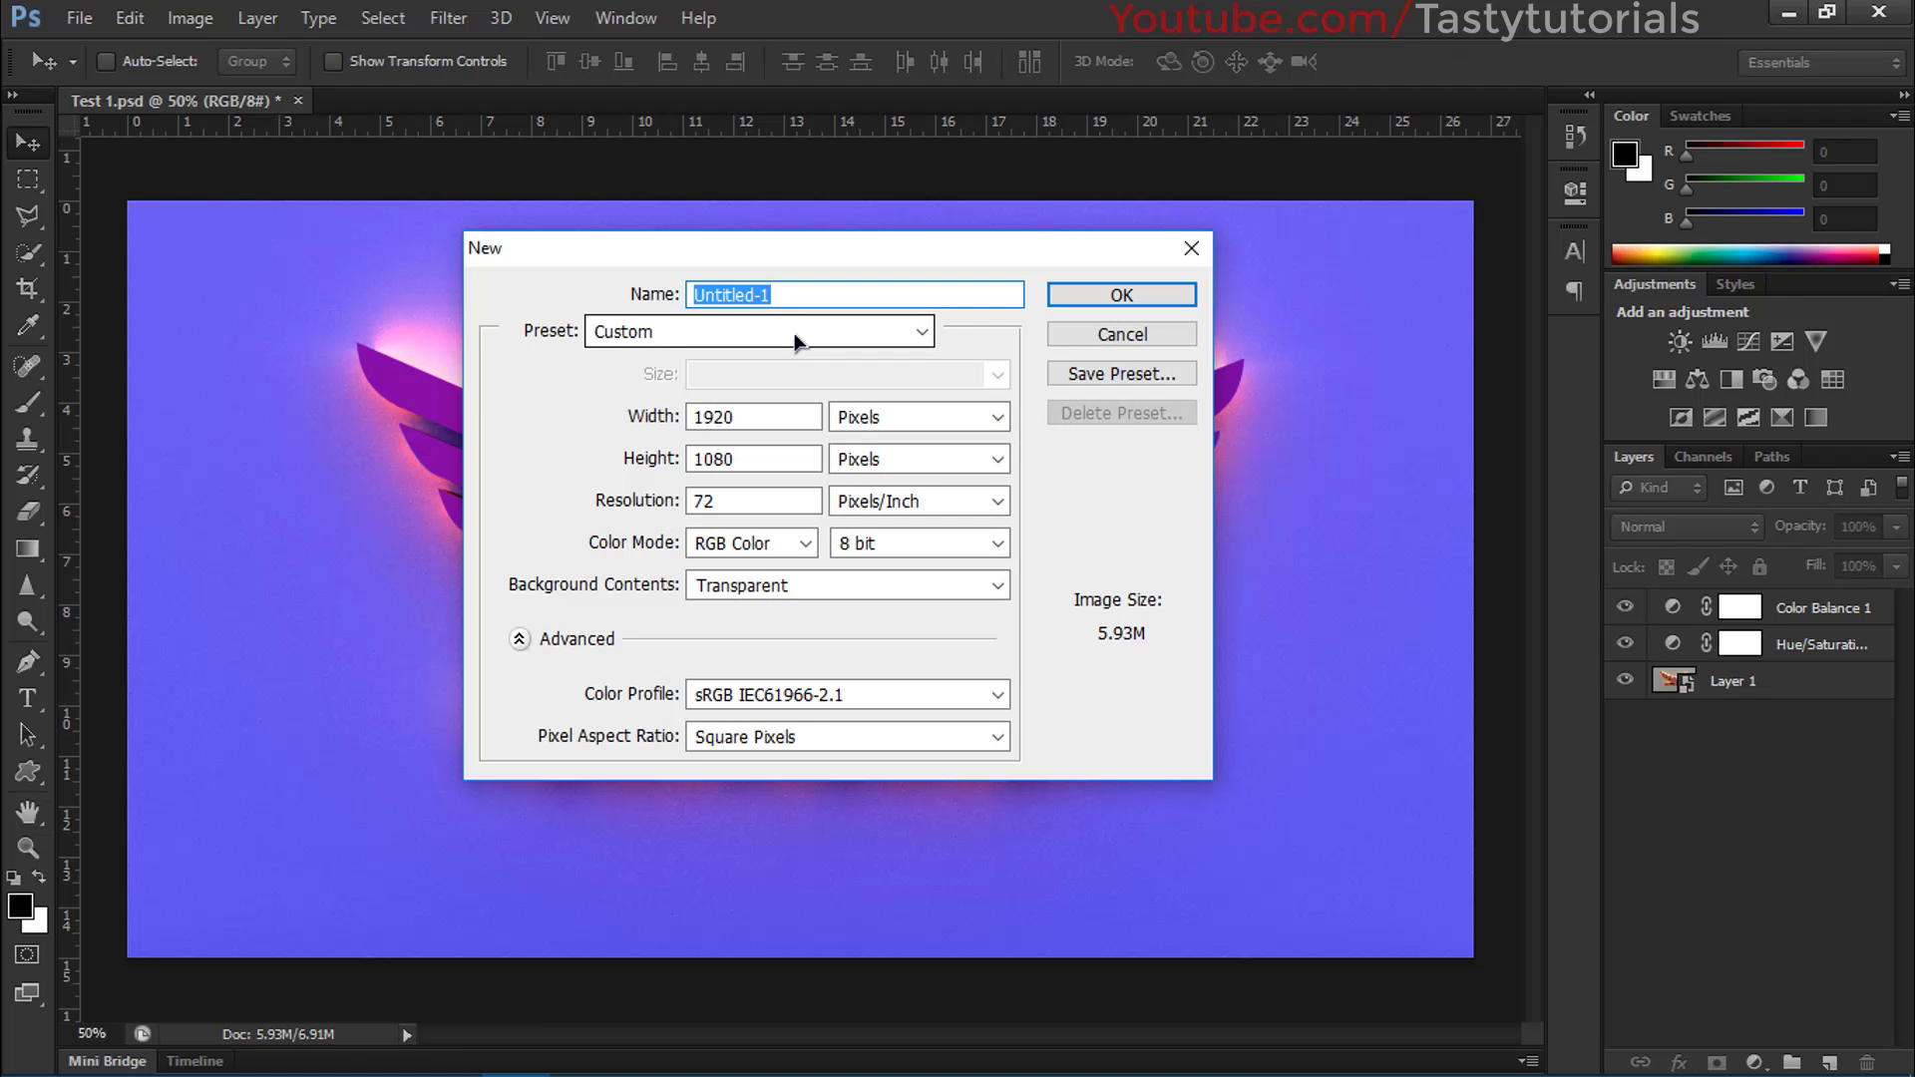
click(725, 503)
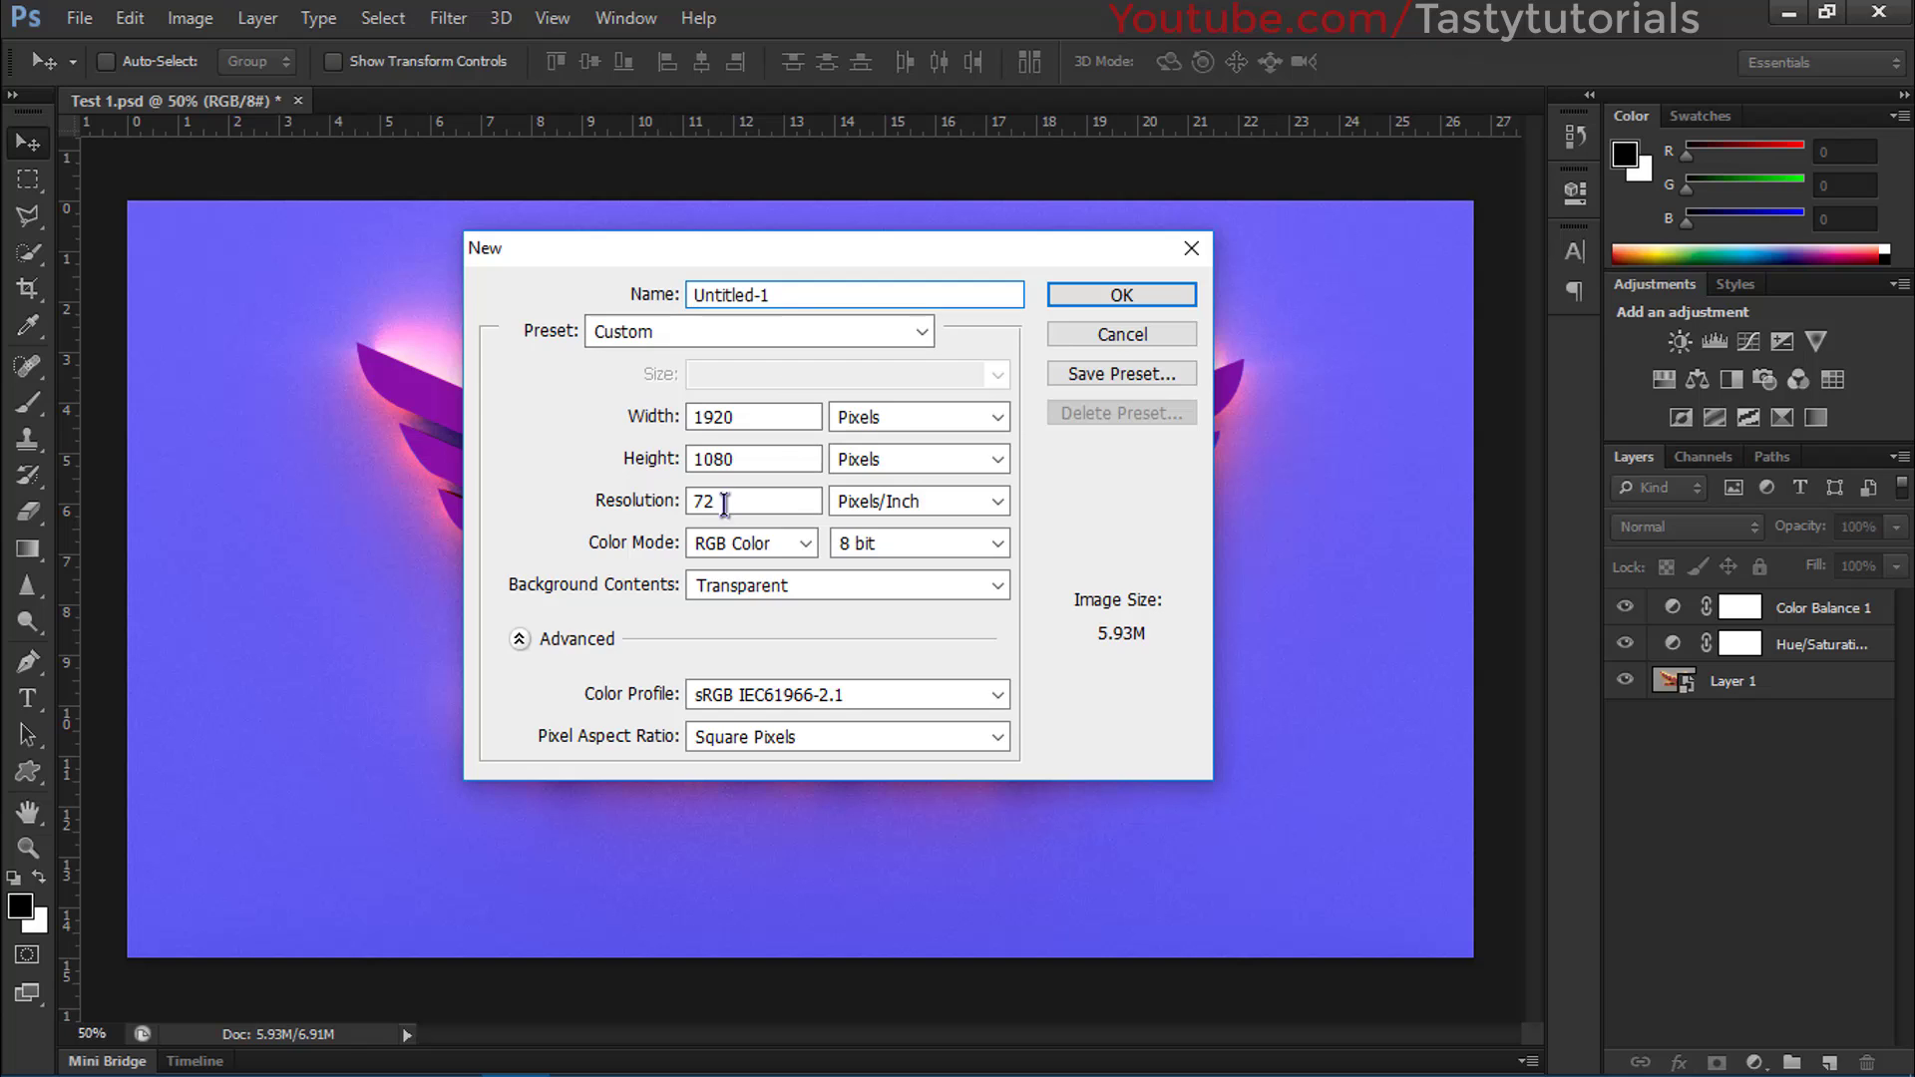
drag(725, 503, 649, 508)
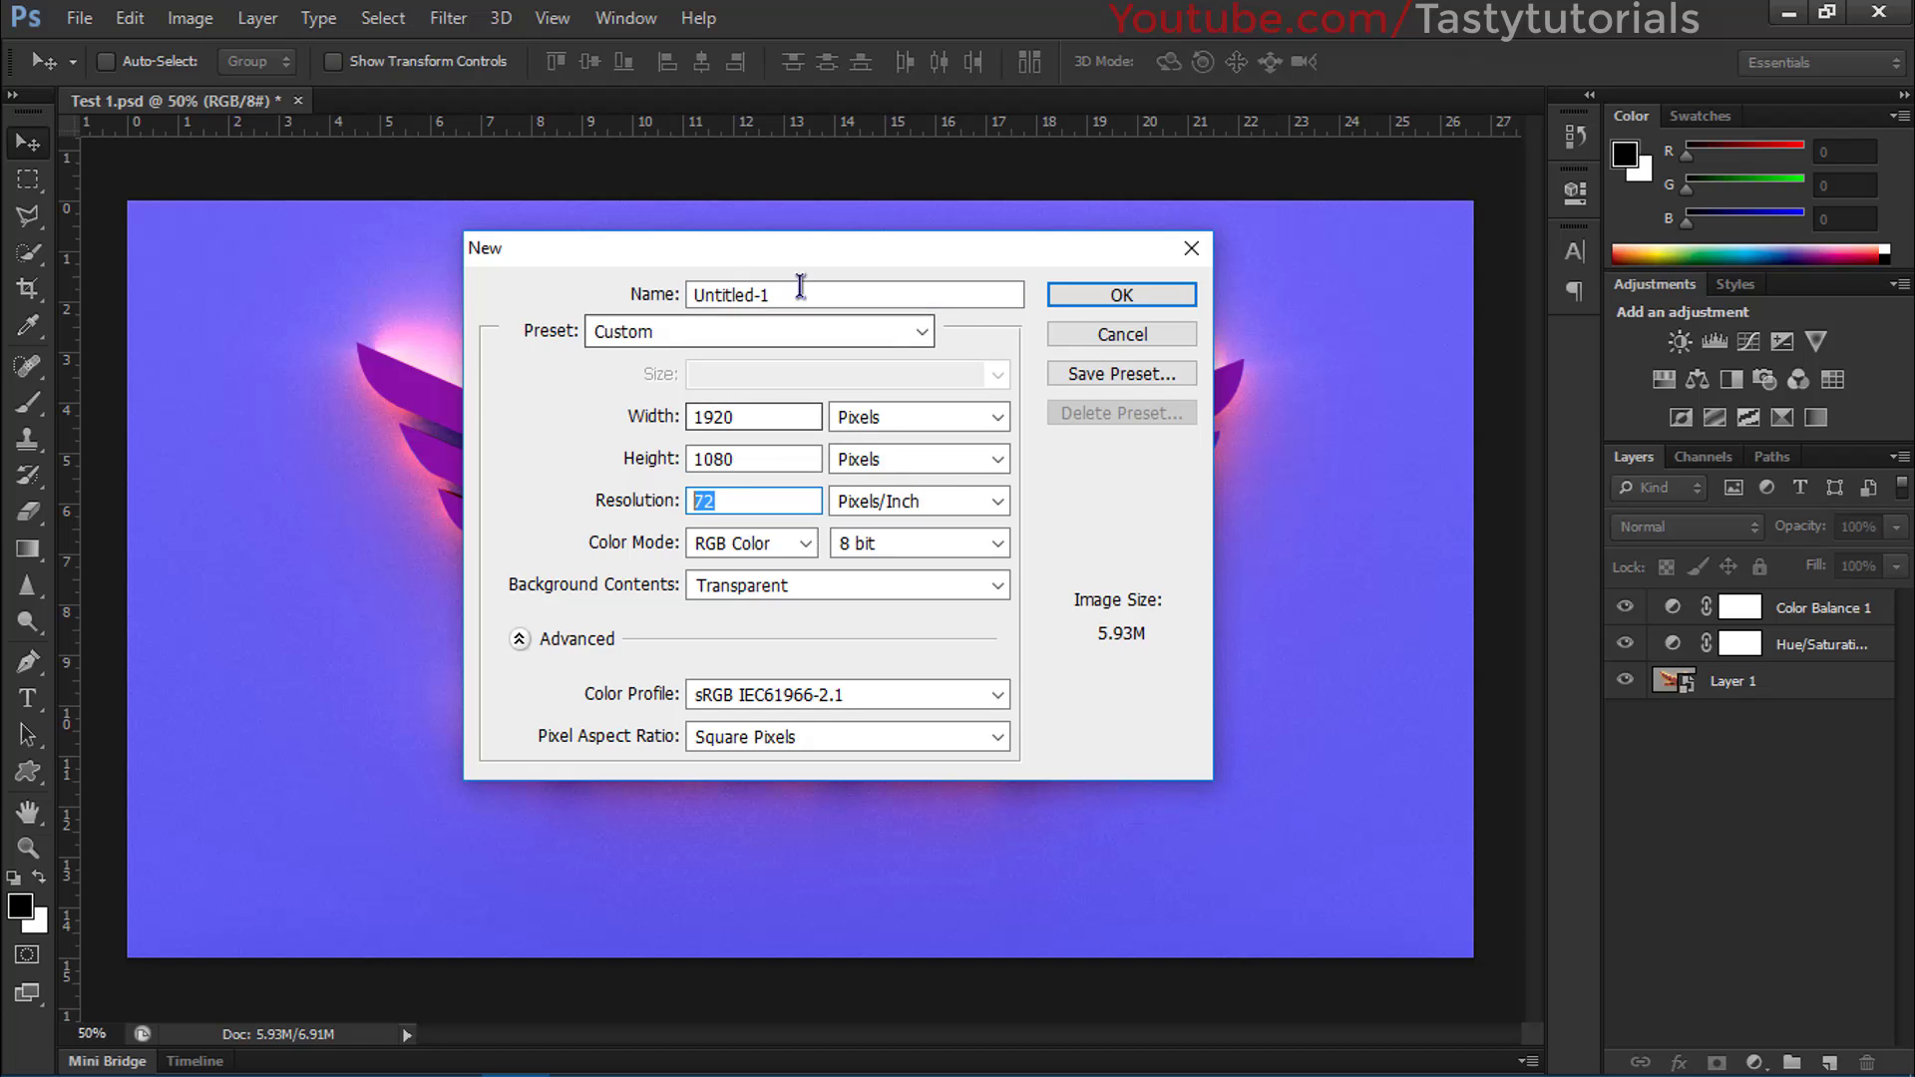
drag(804, 290, 665, 302)
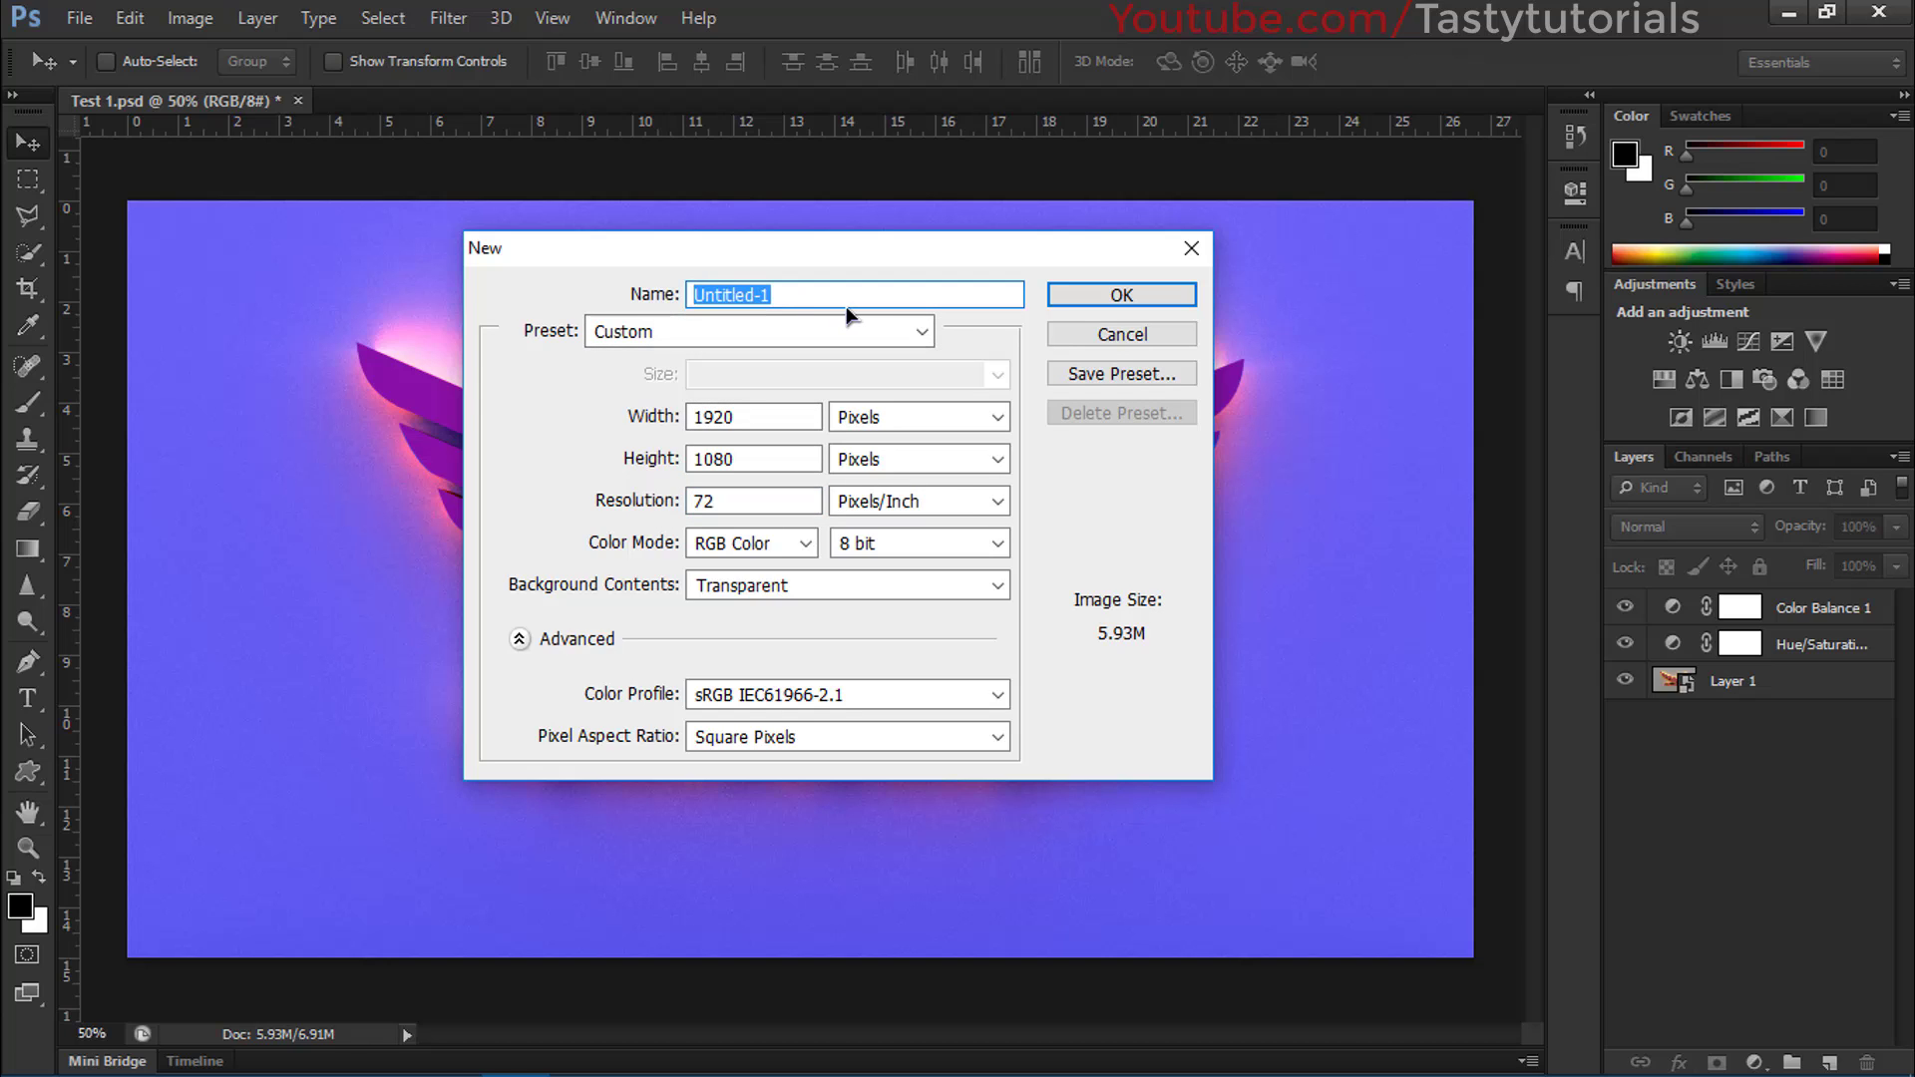
text(3D Logo)
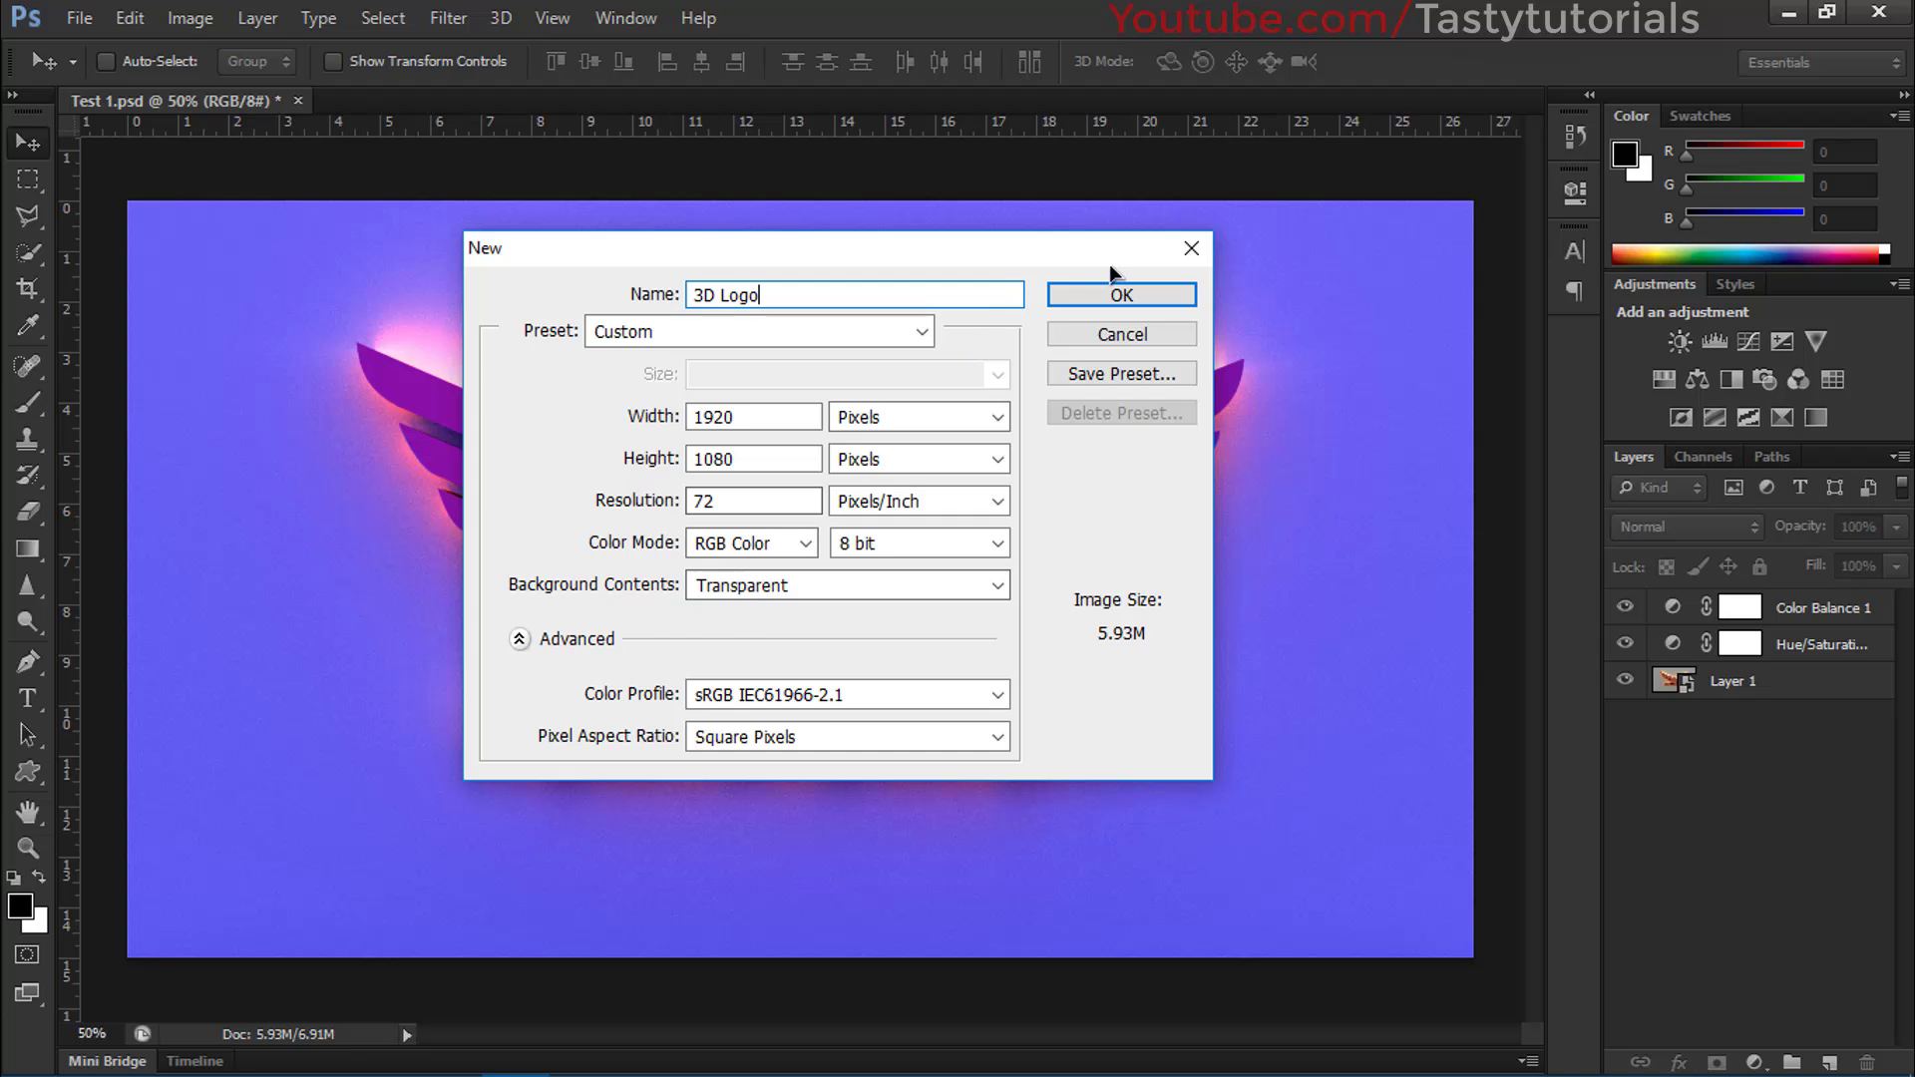
click(1107, 292)
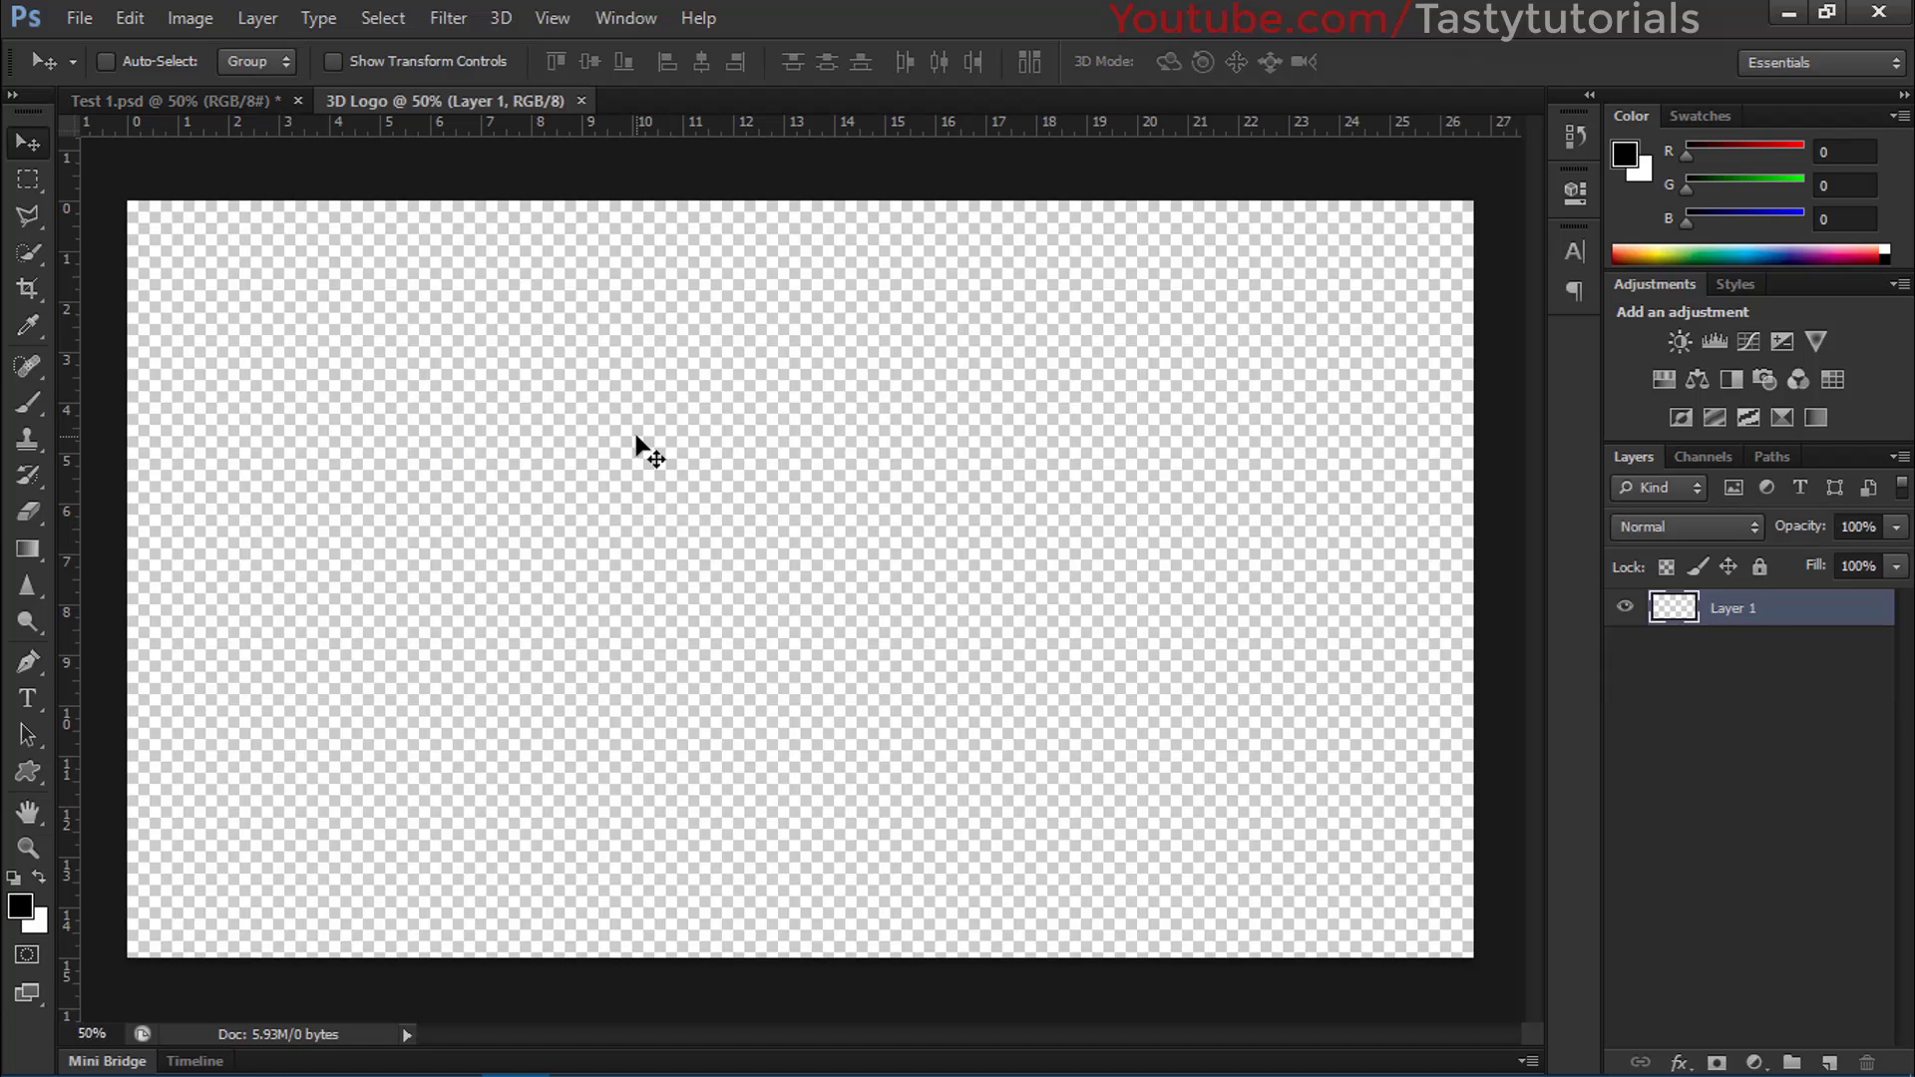
key(ctrl+0)
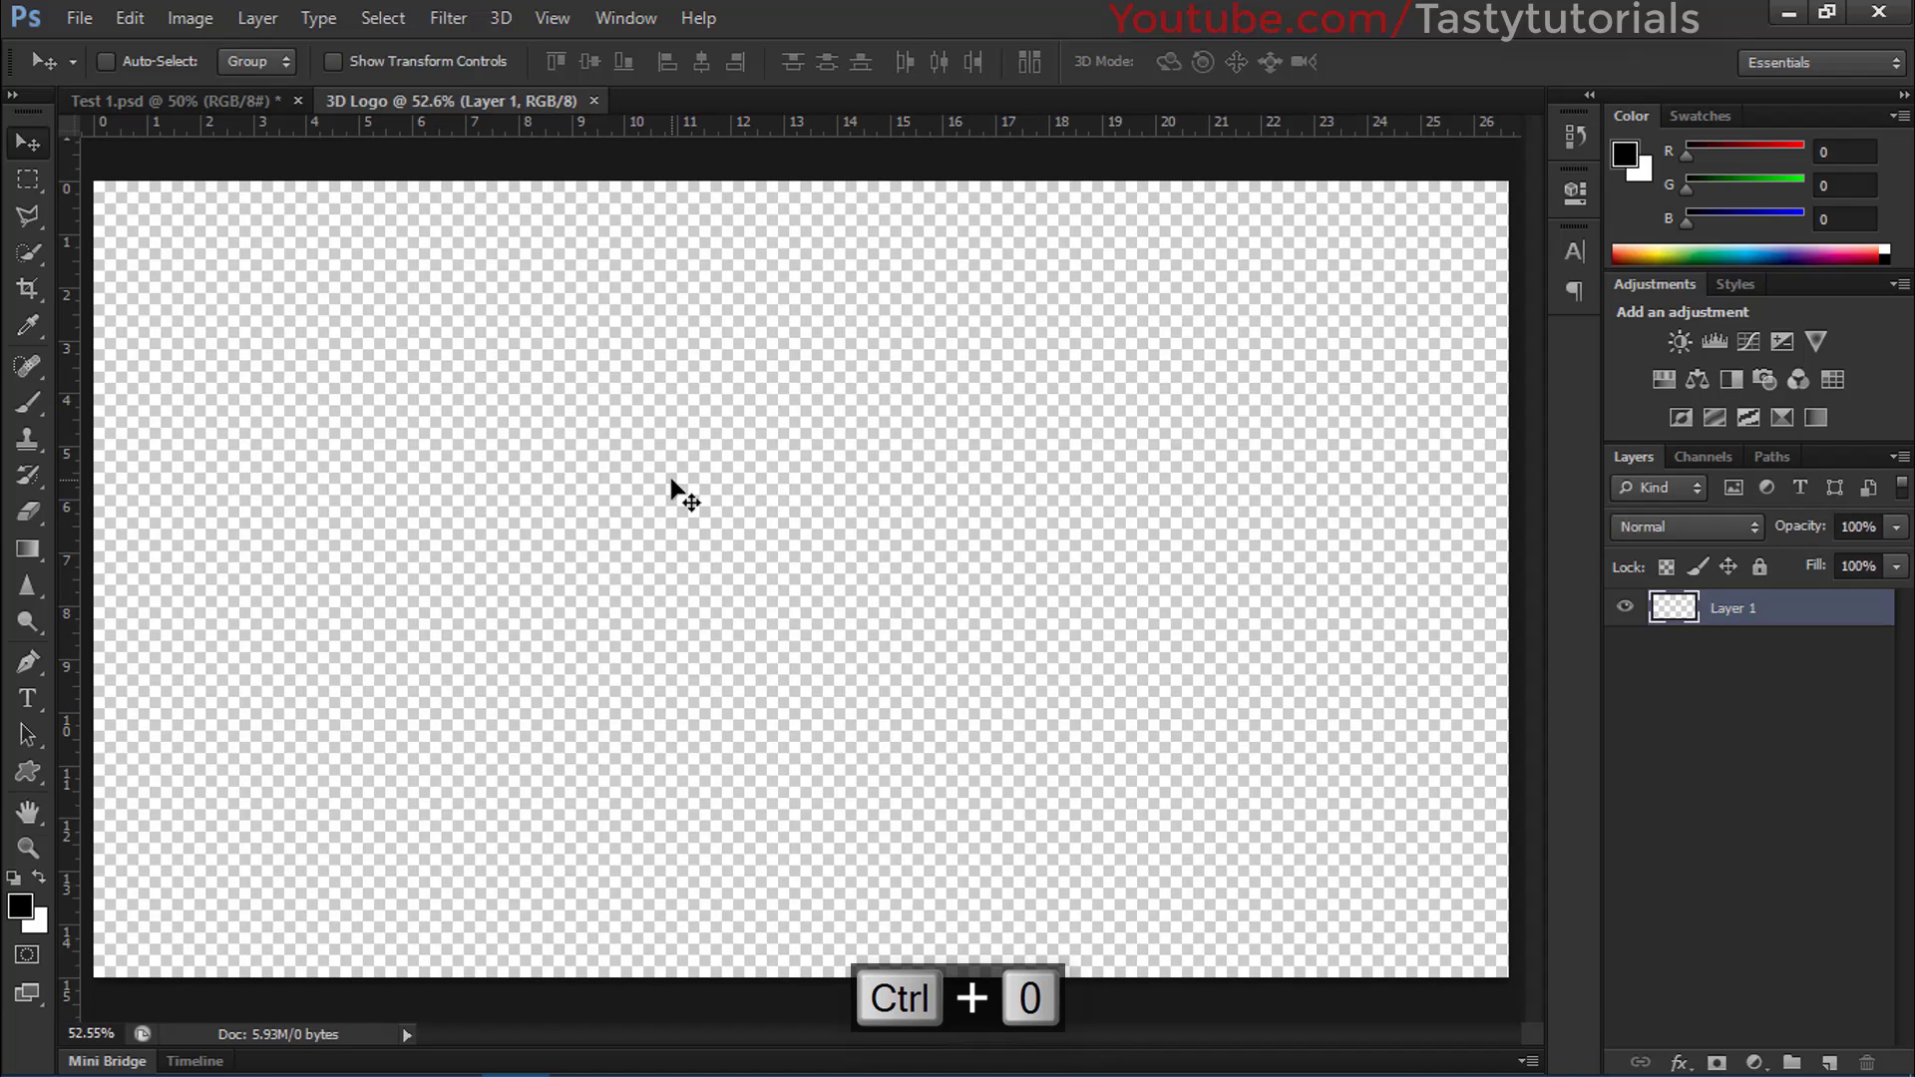
Drag DT1403-01.eps from File Explorer into the 3D Logo canvas.
click(427, 1055)
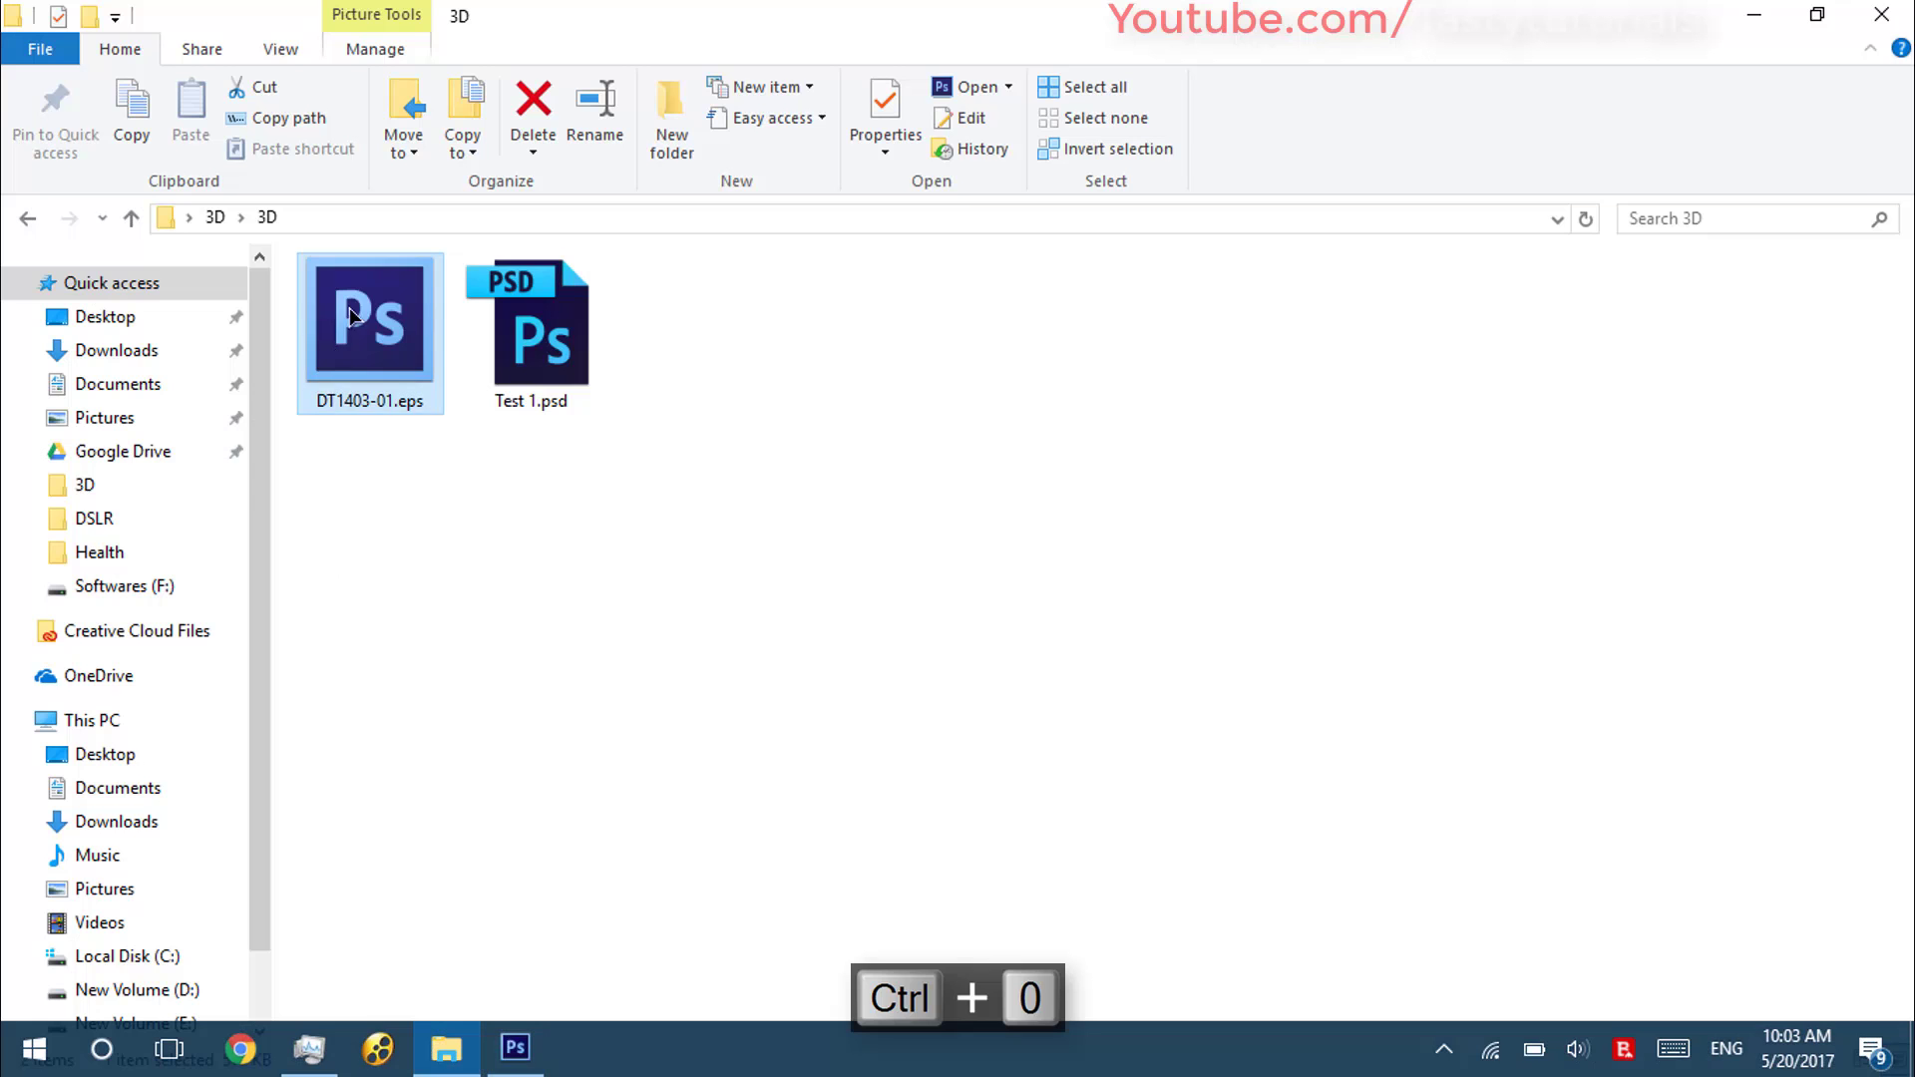
drag(351, 311, 571, 438)
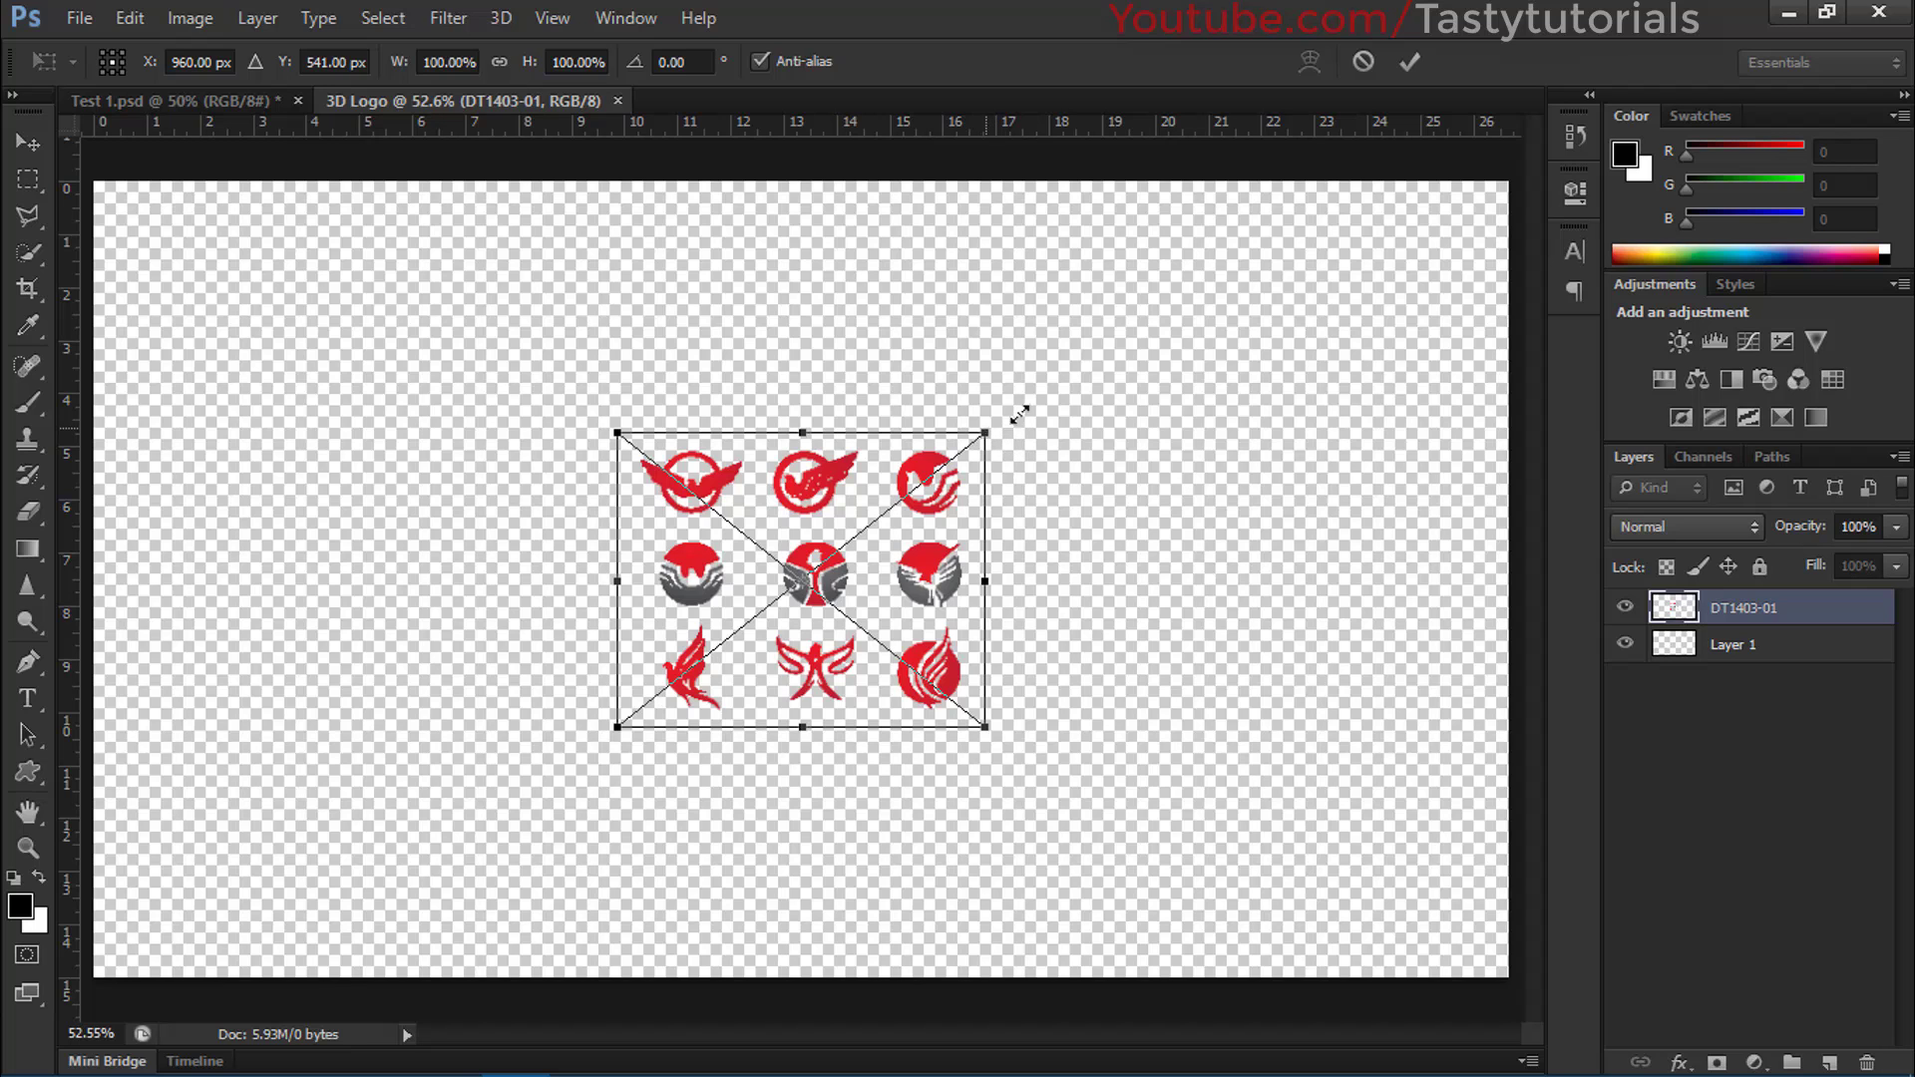
Scale the placed DT1403-01 logo sheet to about 244%, commit it, and nudge it slightly right.
drag(1019, 415, 1297, 288)
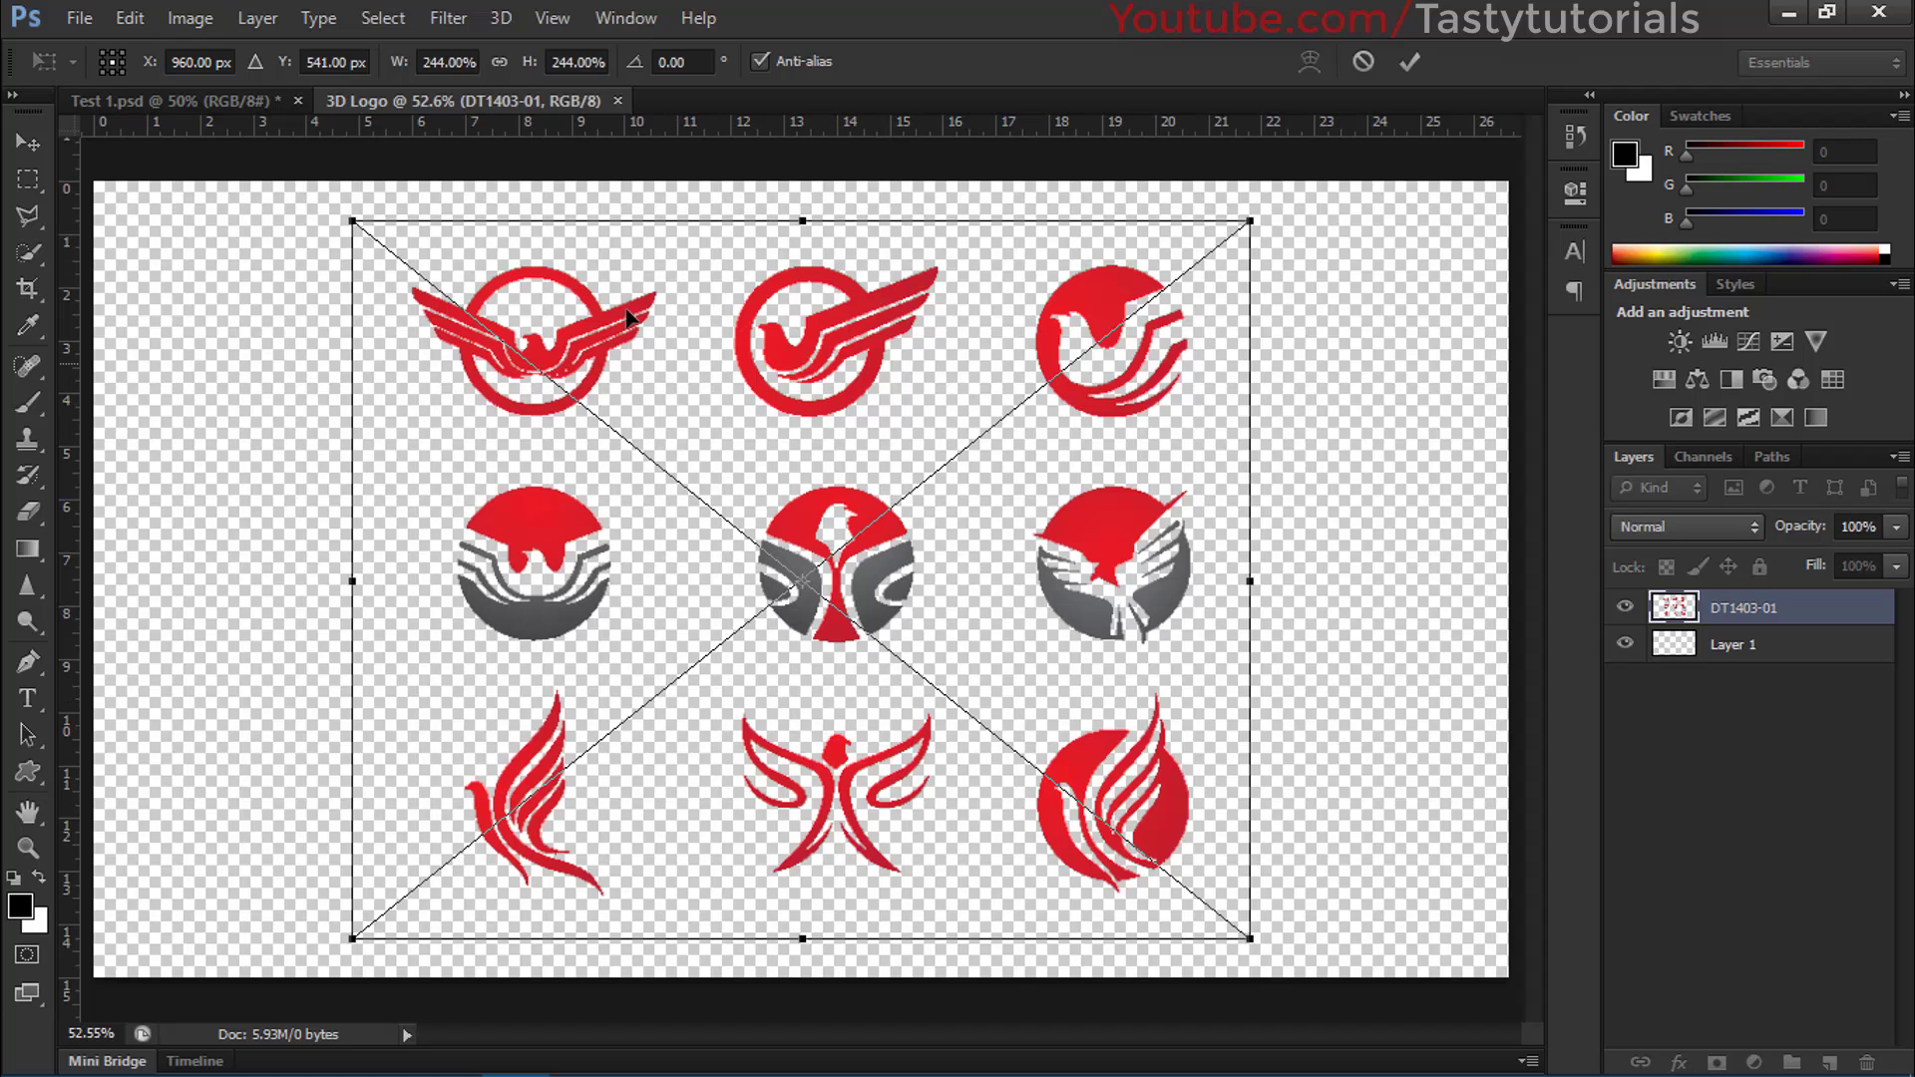
click(1409, 62)
drag(526, 446, 530, 445)
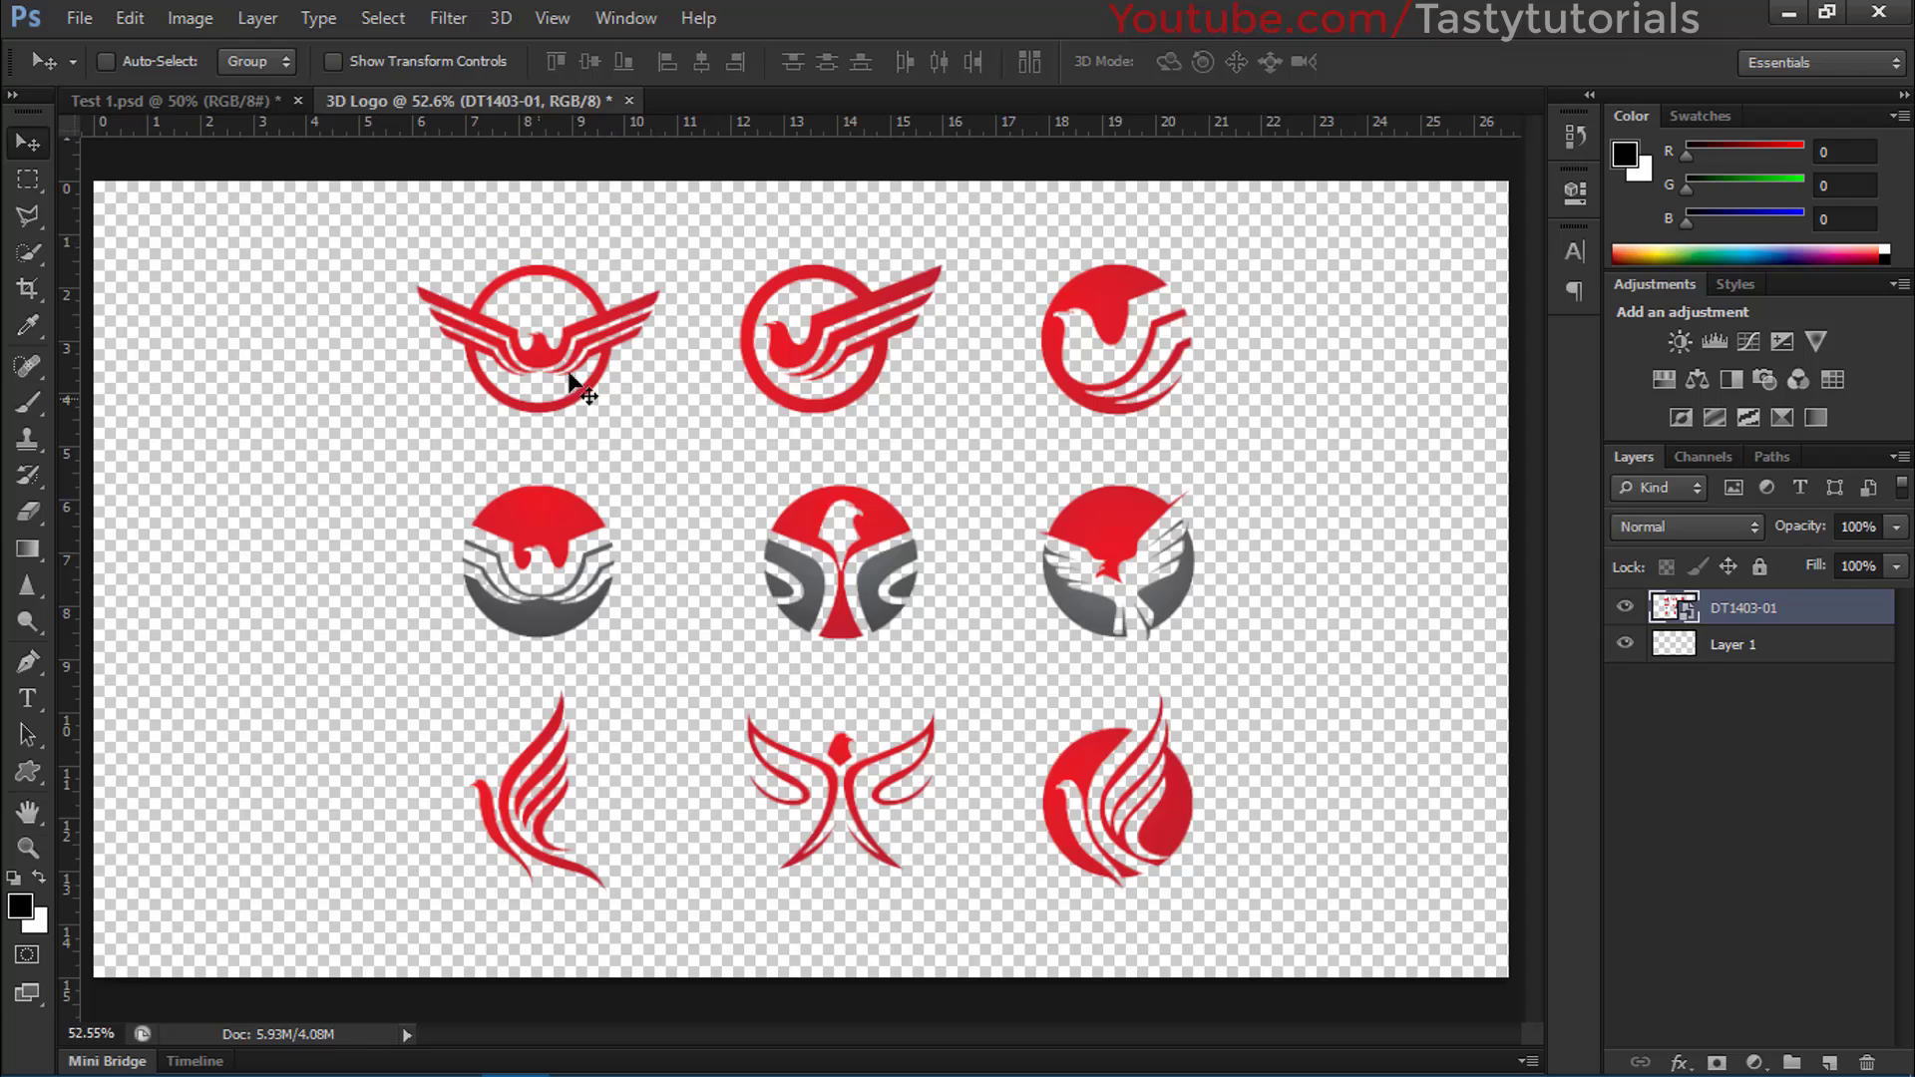
Mask the layer so only the top-left winged circle logo stays visible.
click(27, 178)
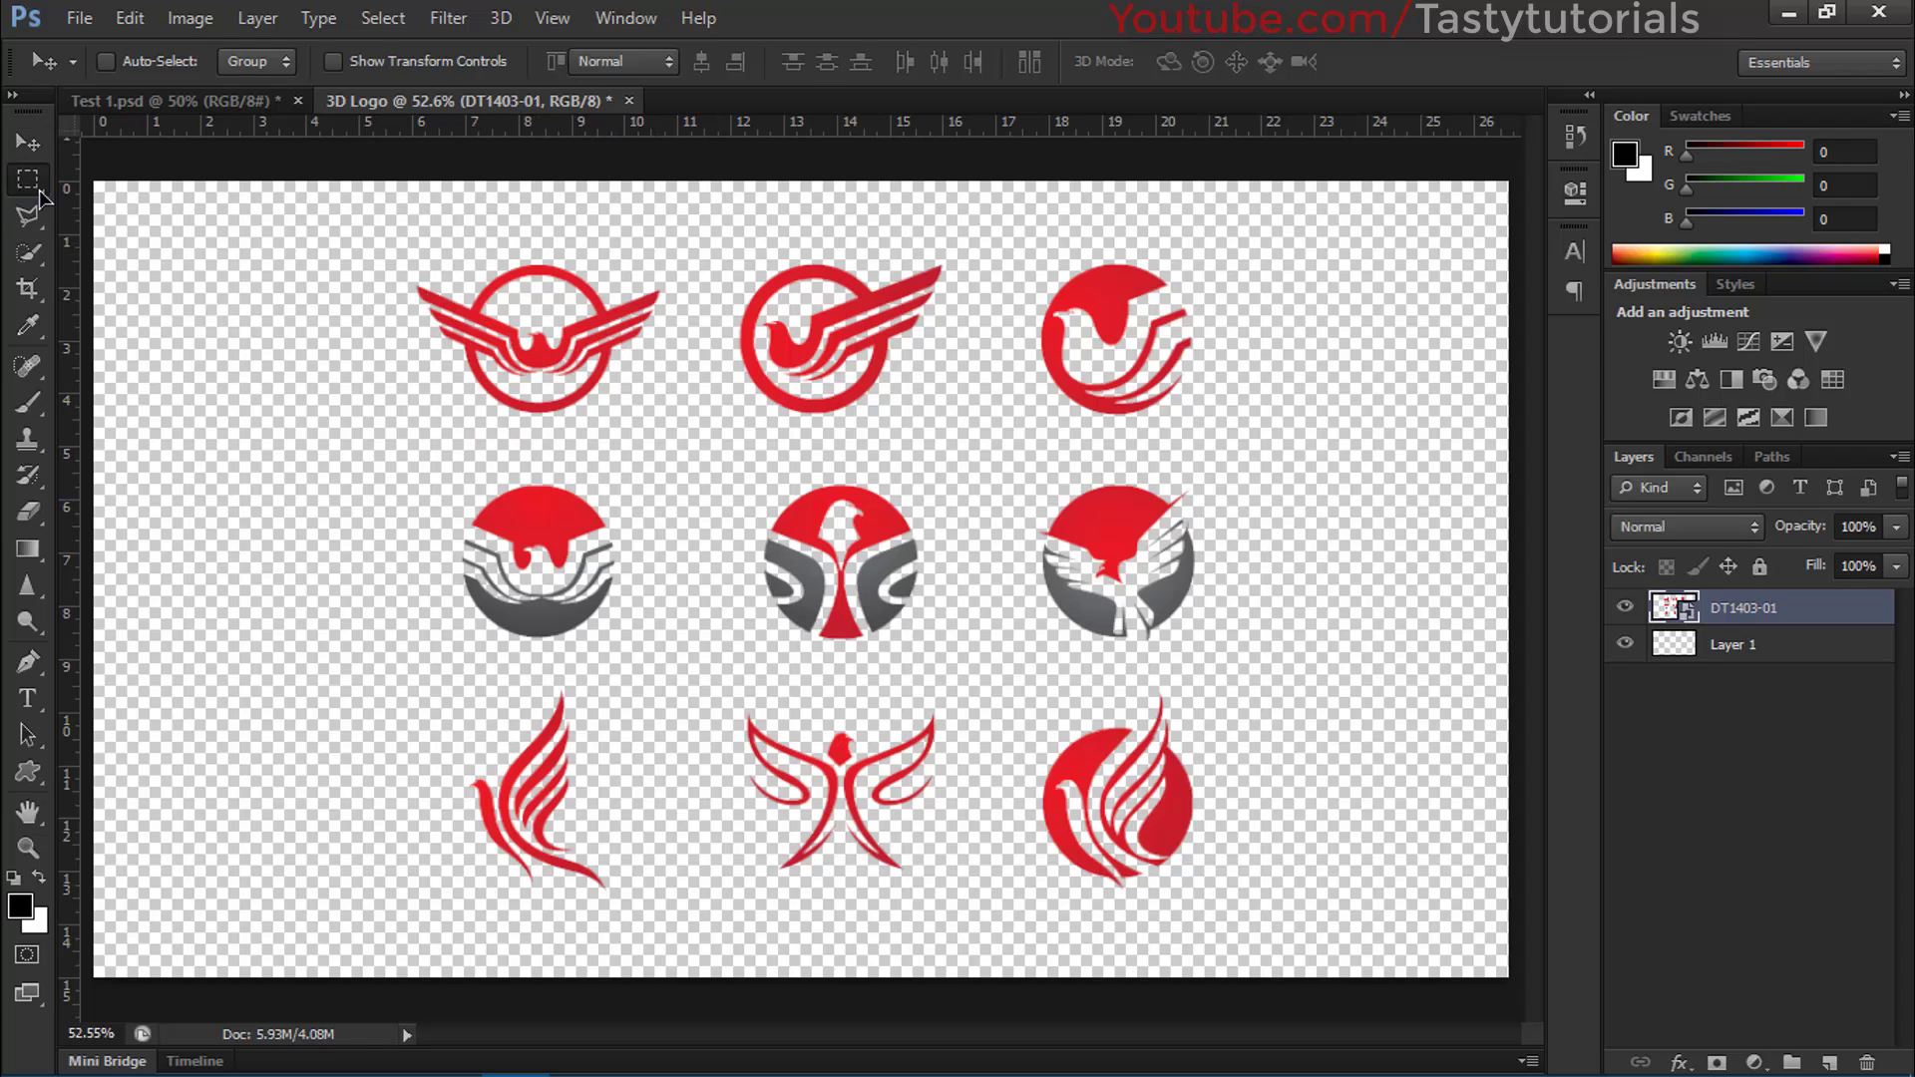
click(124, 176)
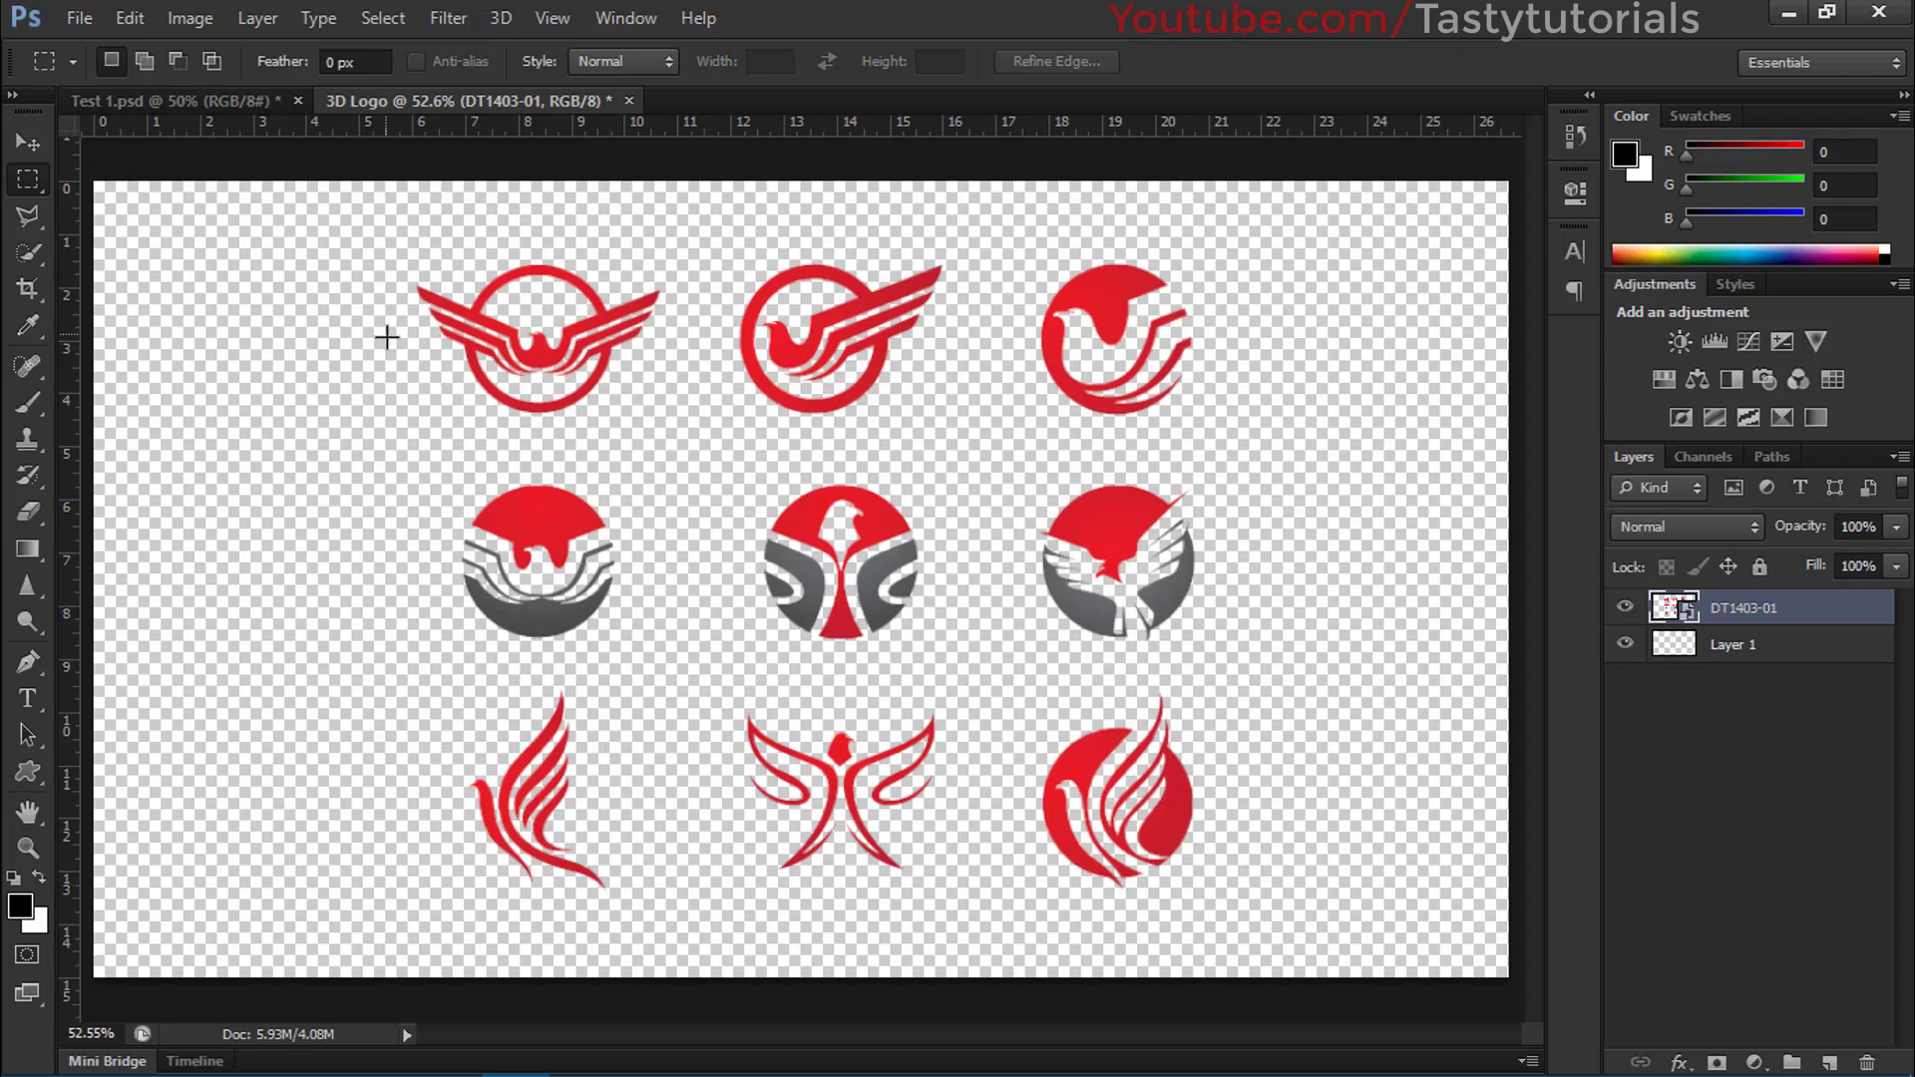
drag(380, 217, 687, 440)
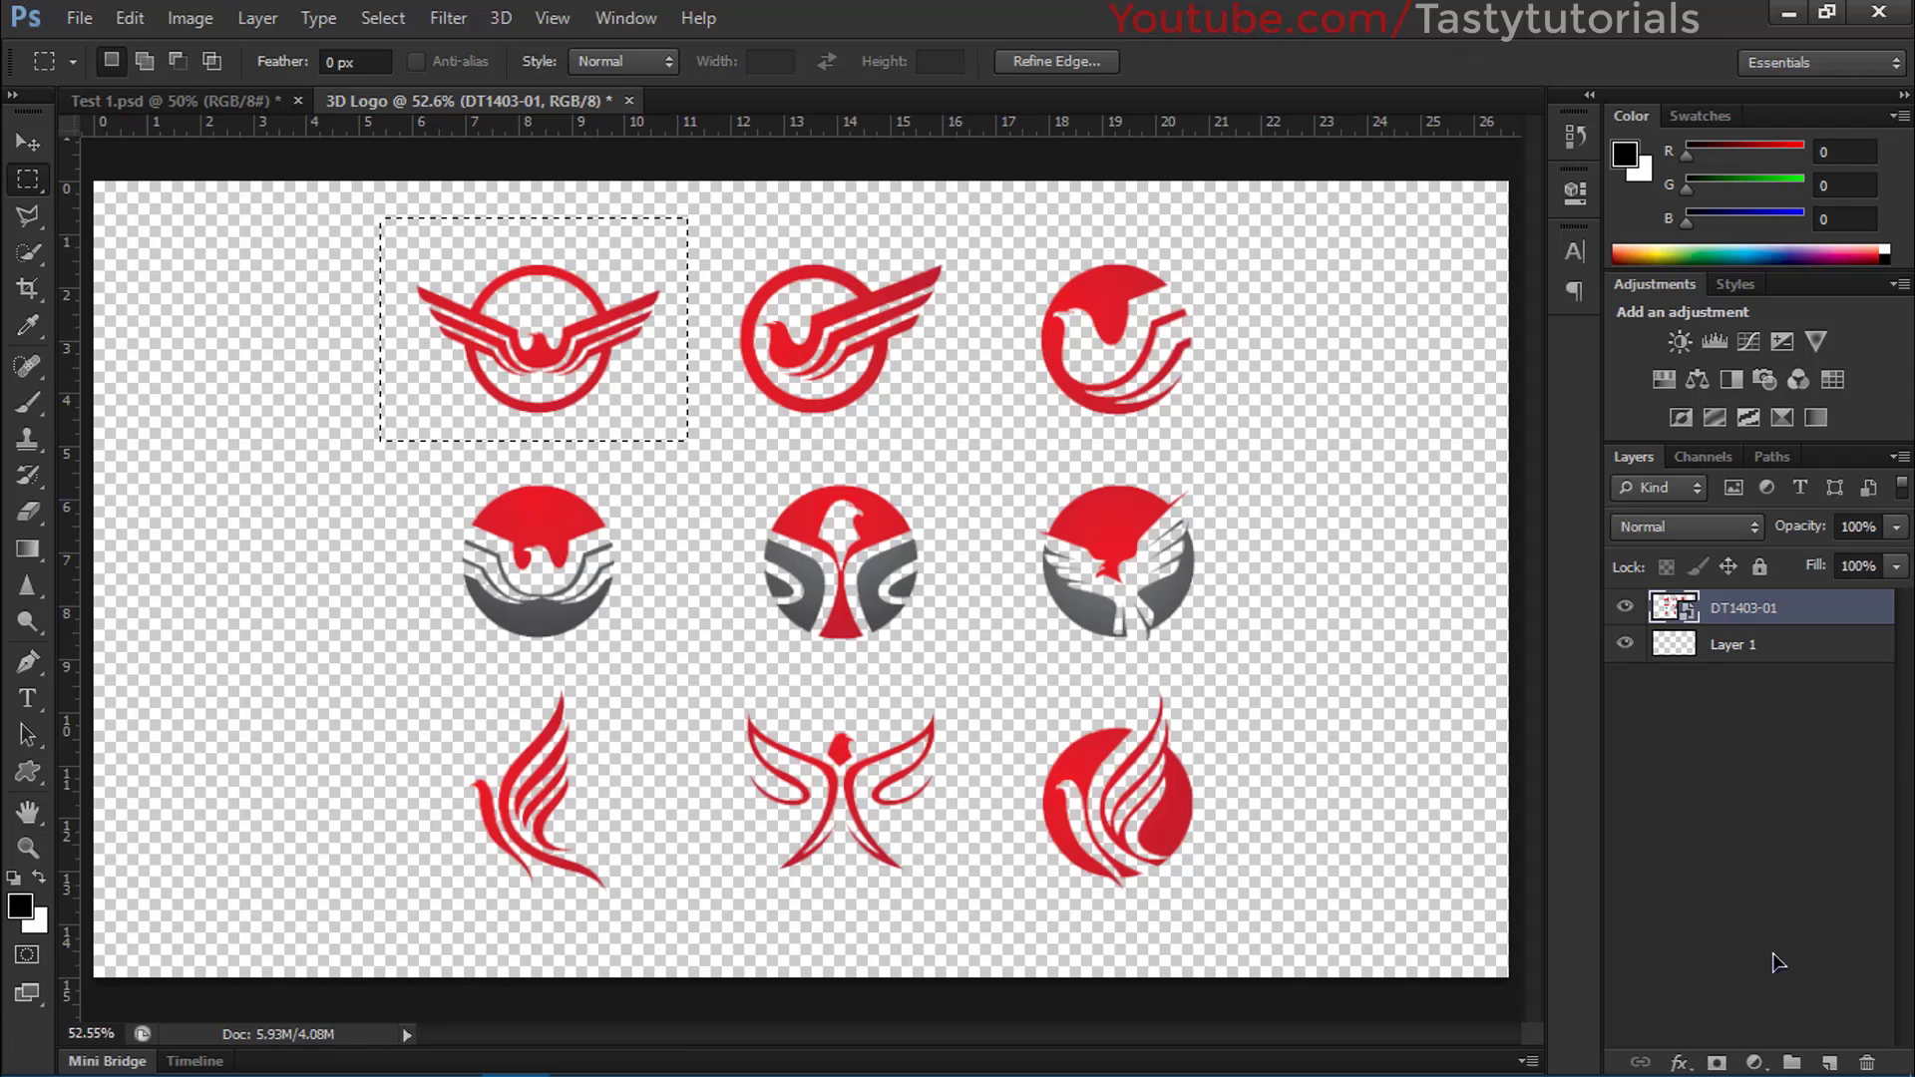
click(1716, 1059)
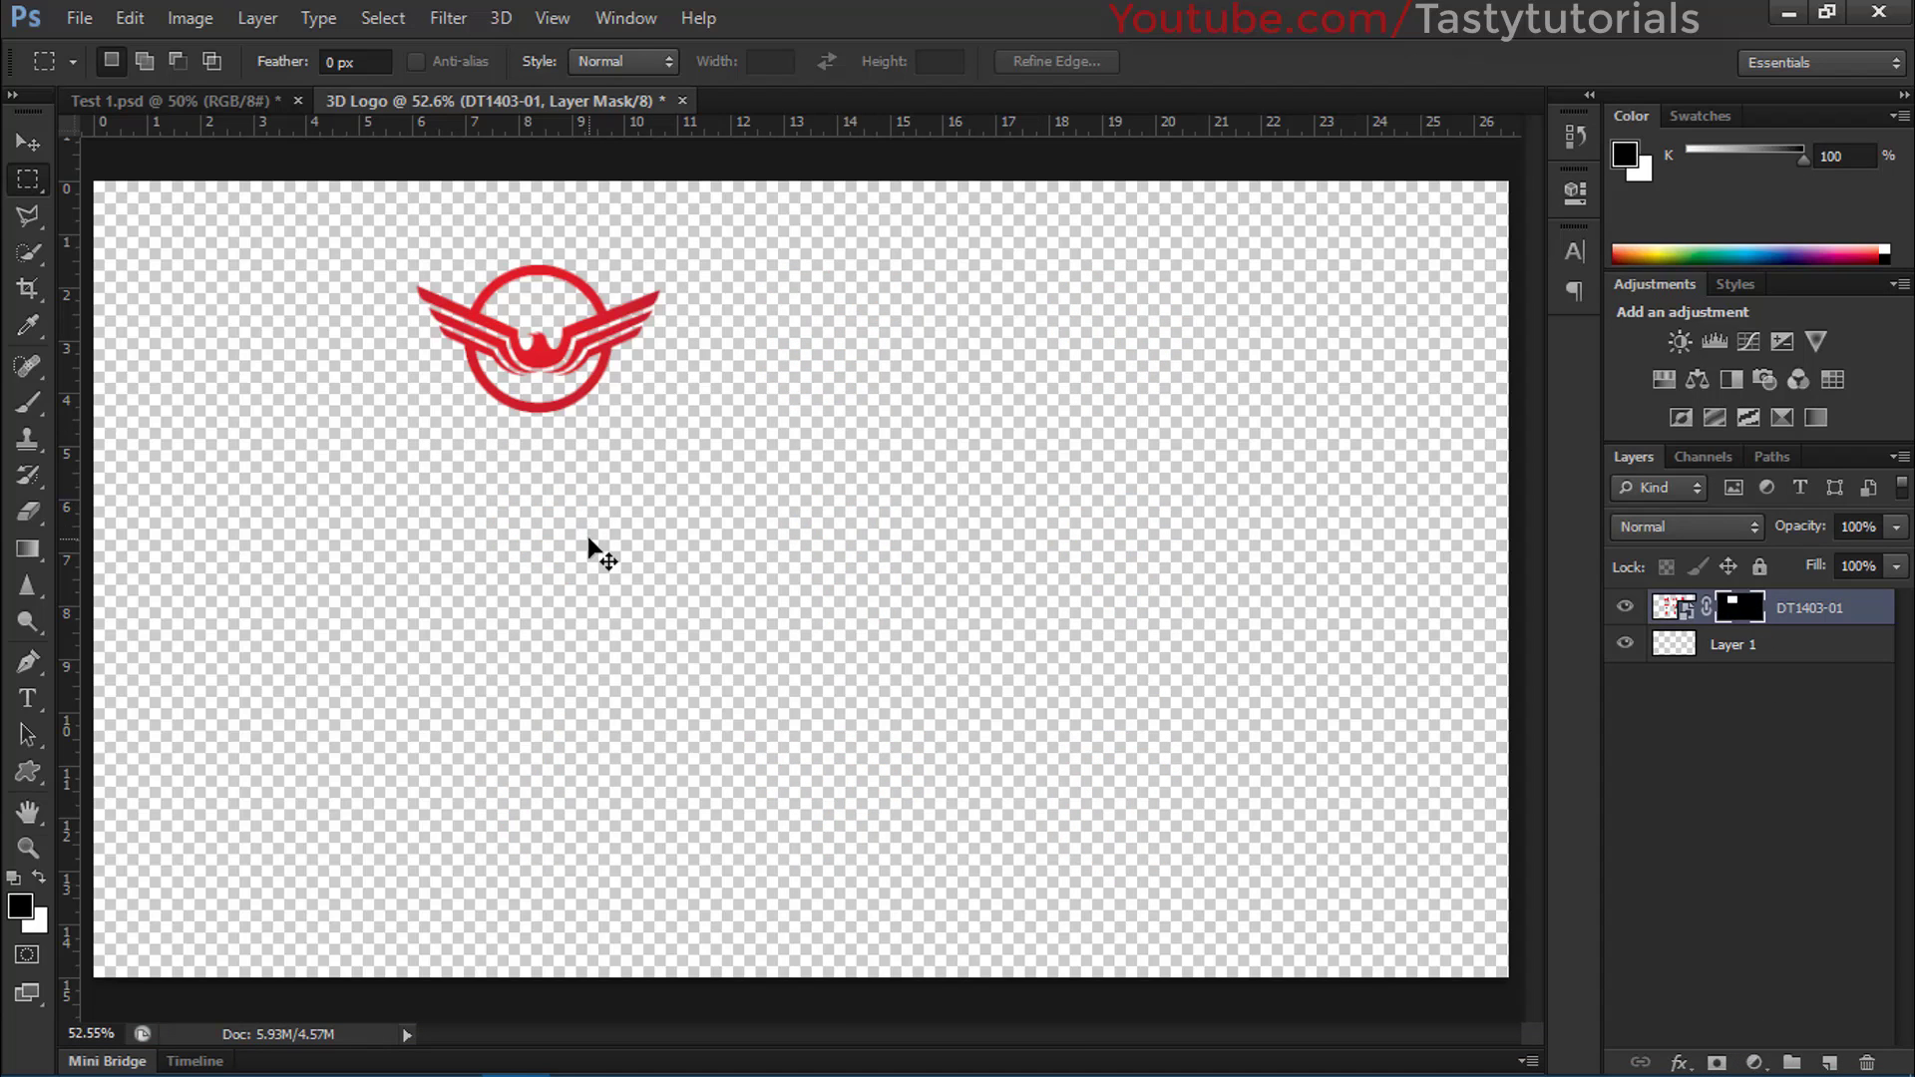
Centre the winged logo and scale it to about 440% to fill the canvas.
key(ctrl+t)
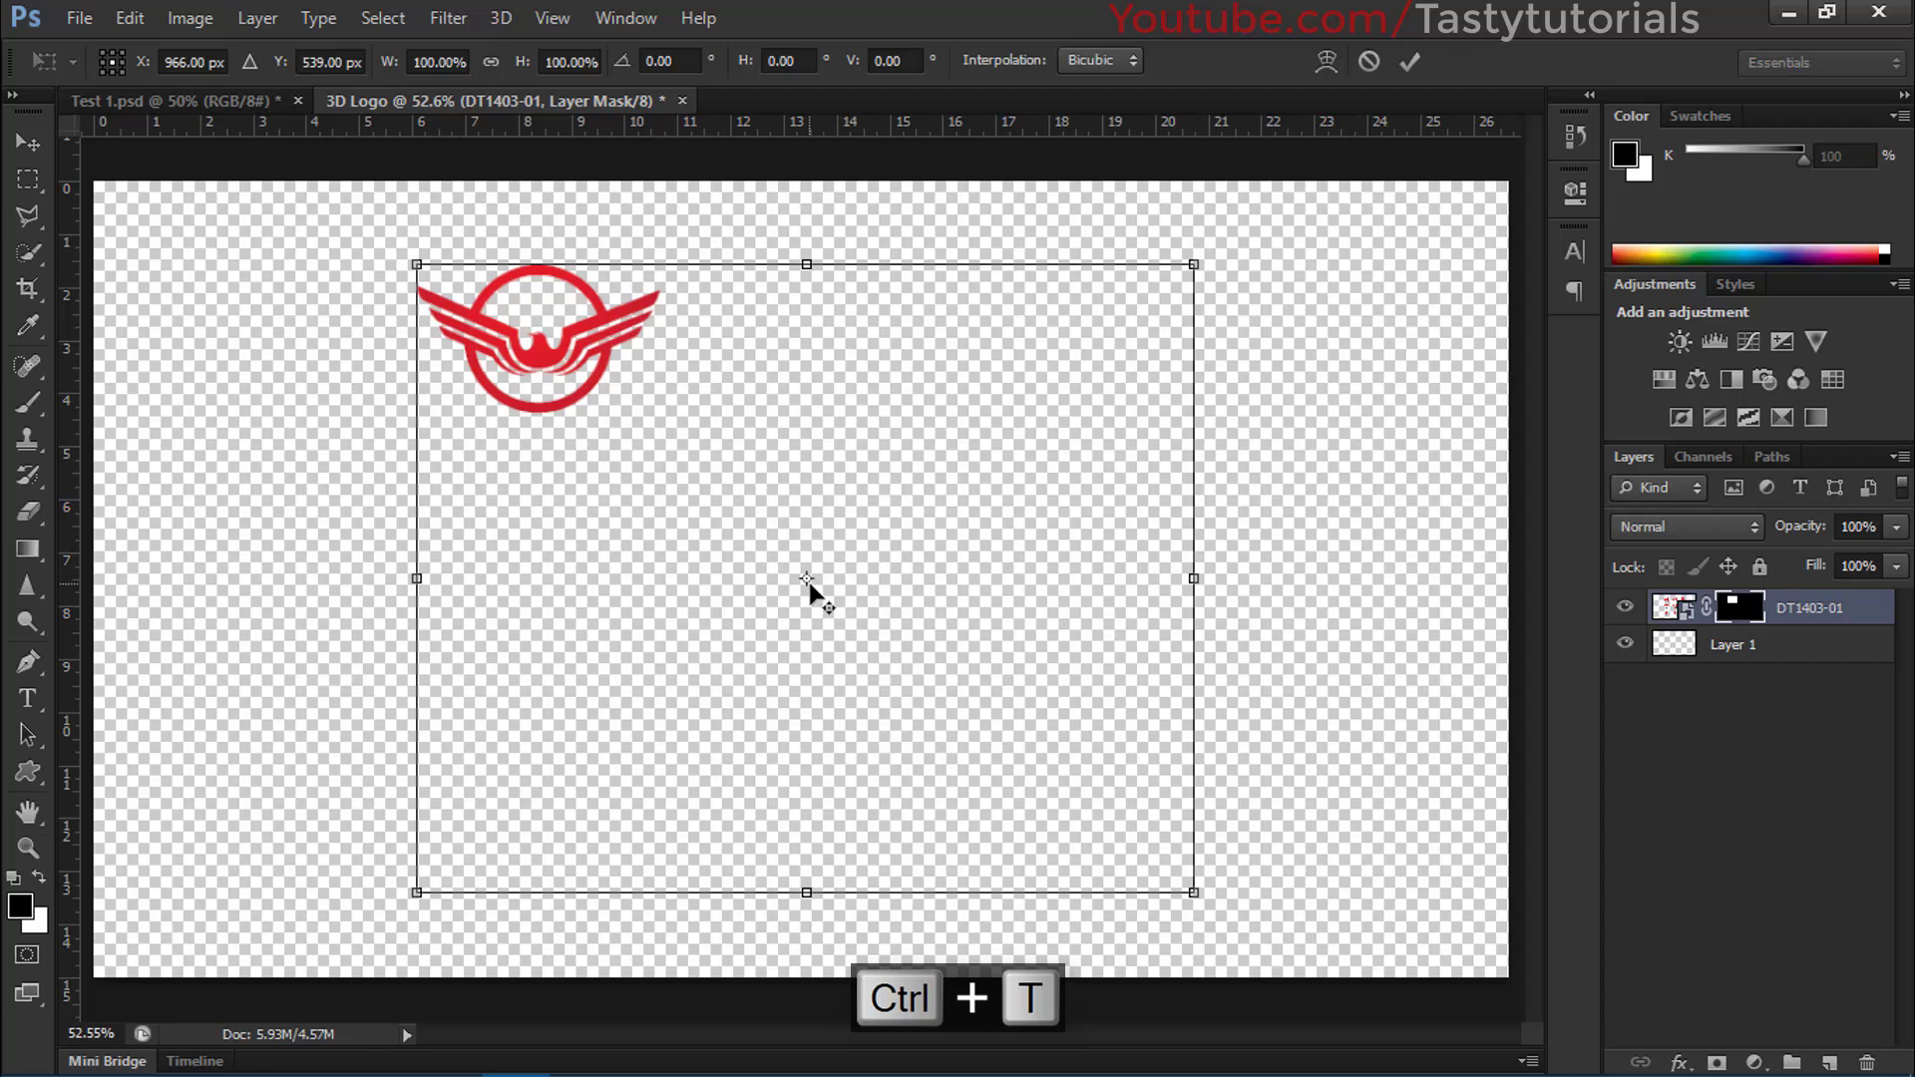
drag(809, 584, 539, 347)
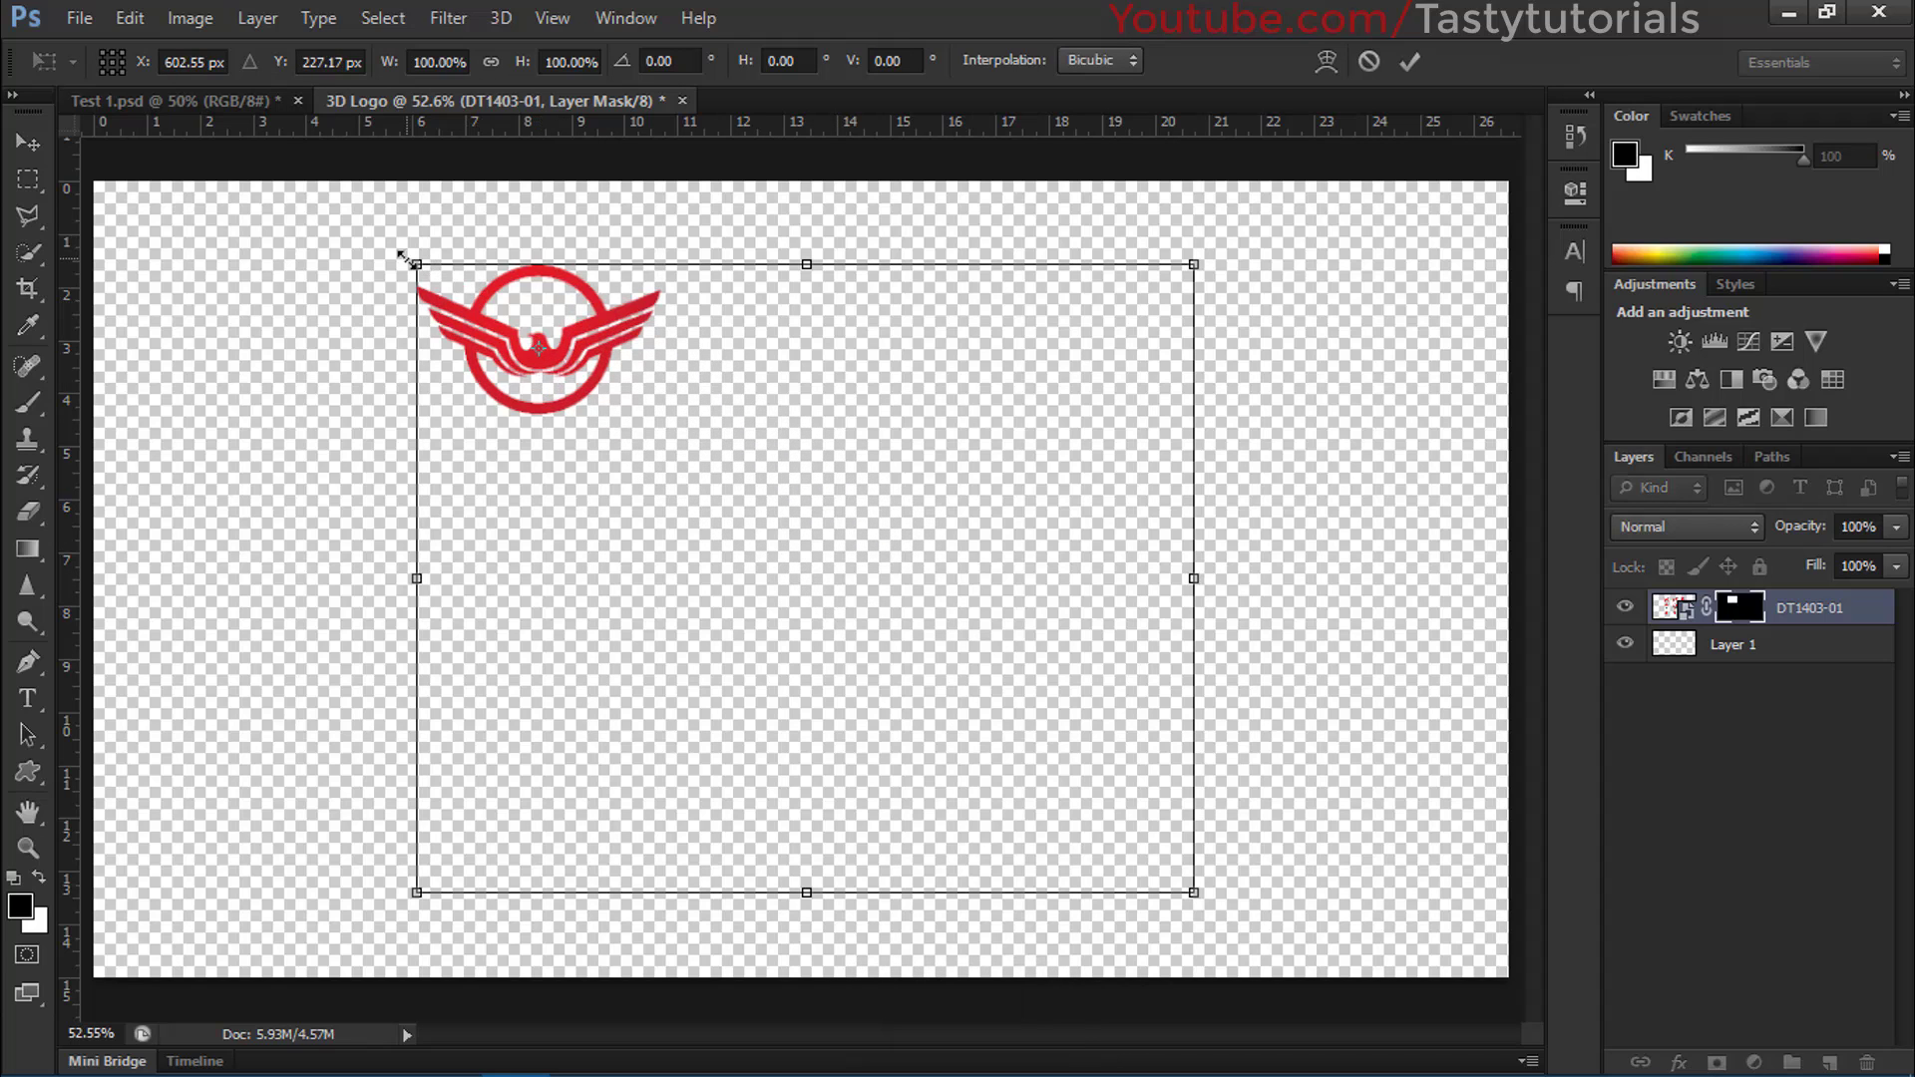
drag(688, 469, 893, 666)
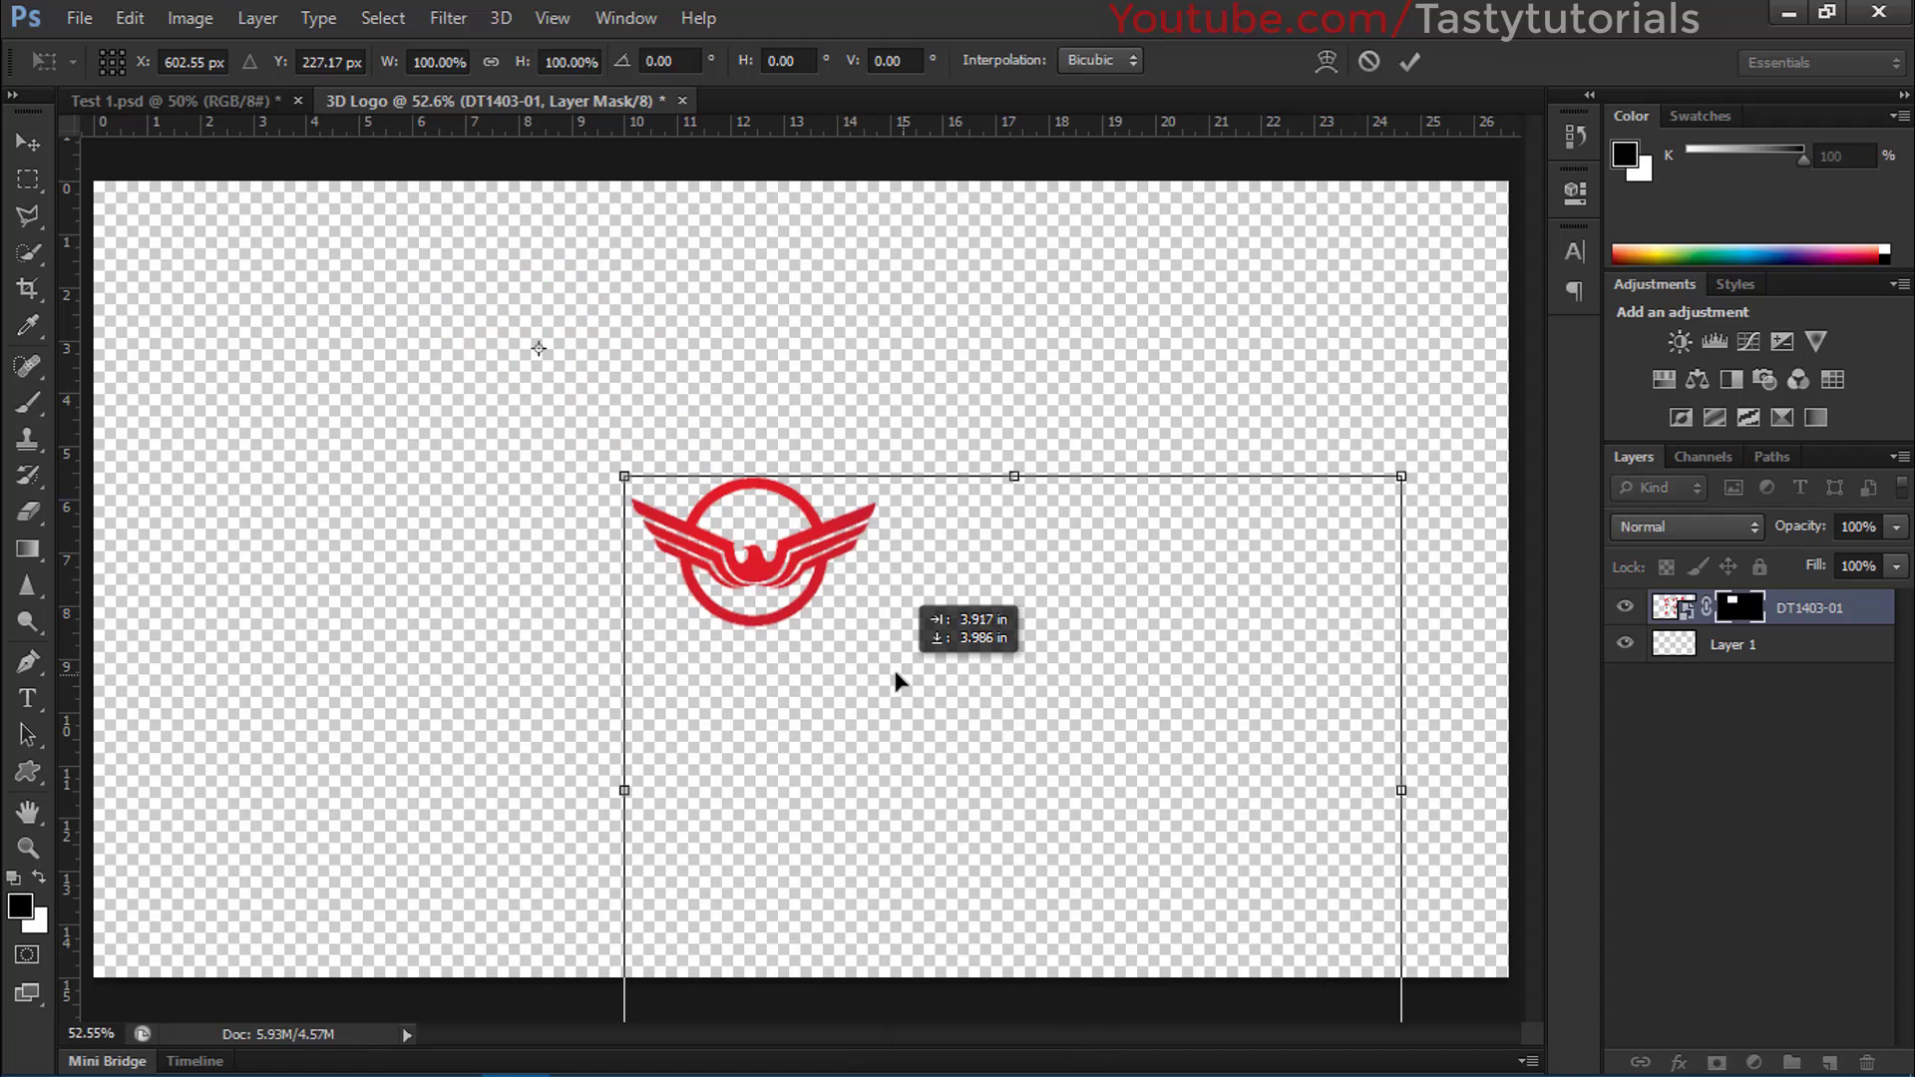
drag(538, 348, 749, 563)
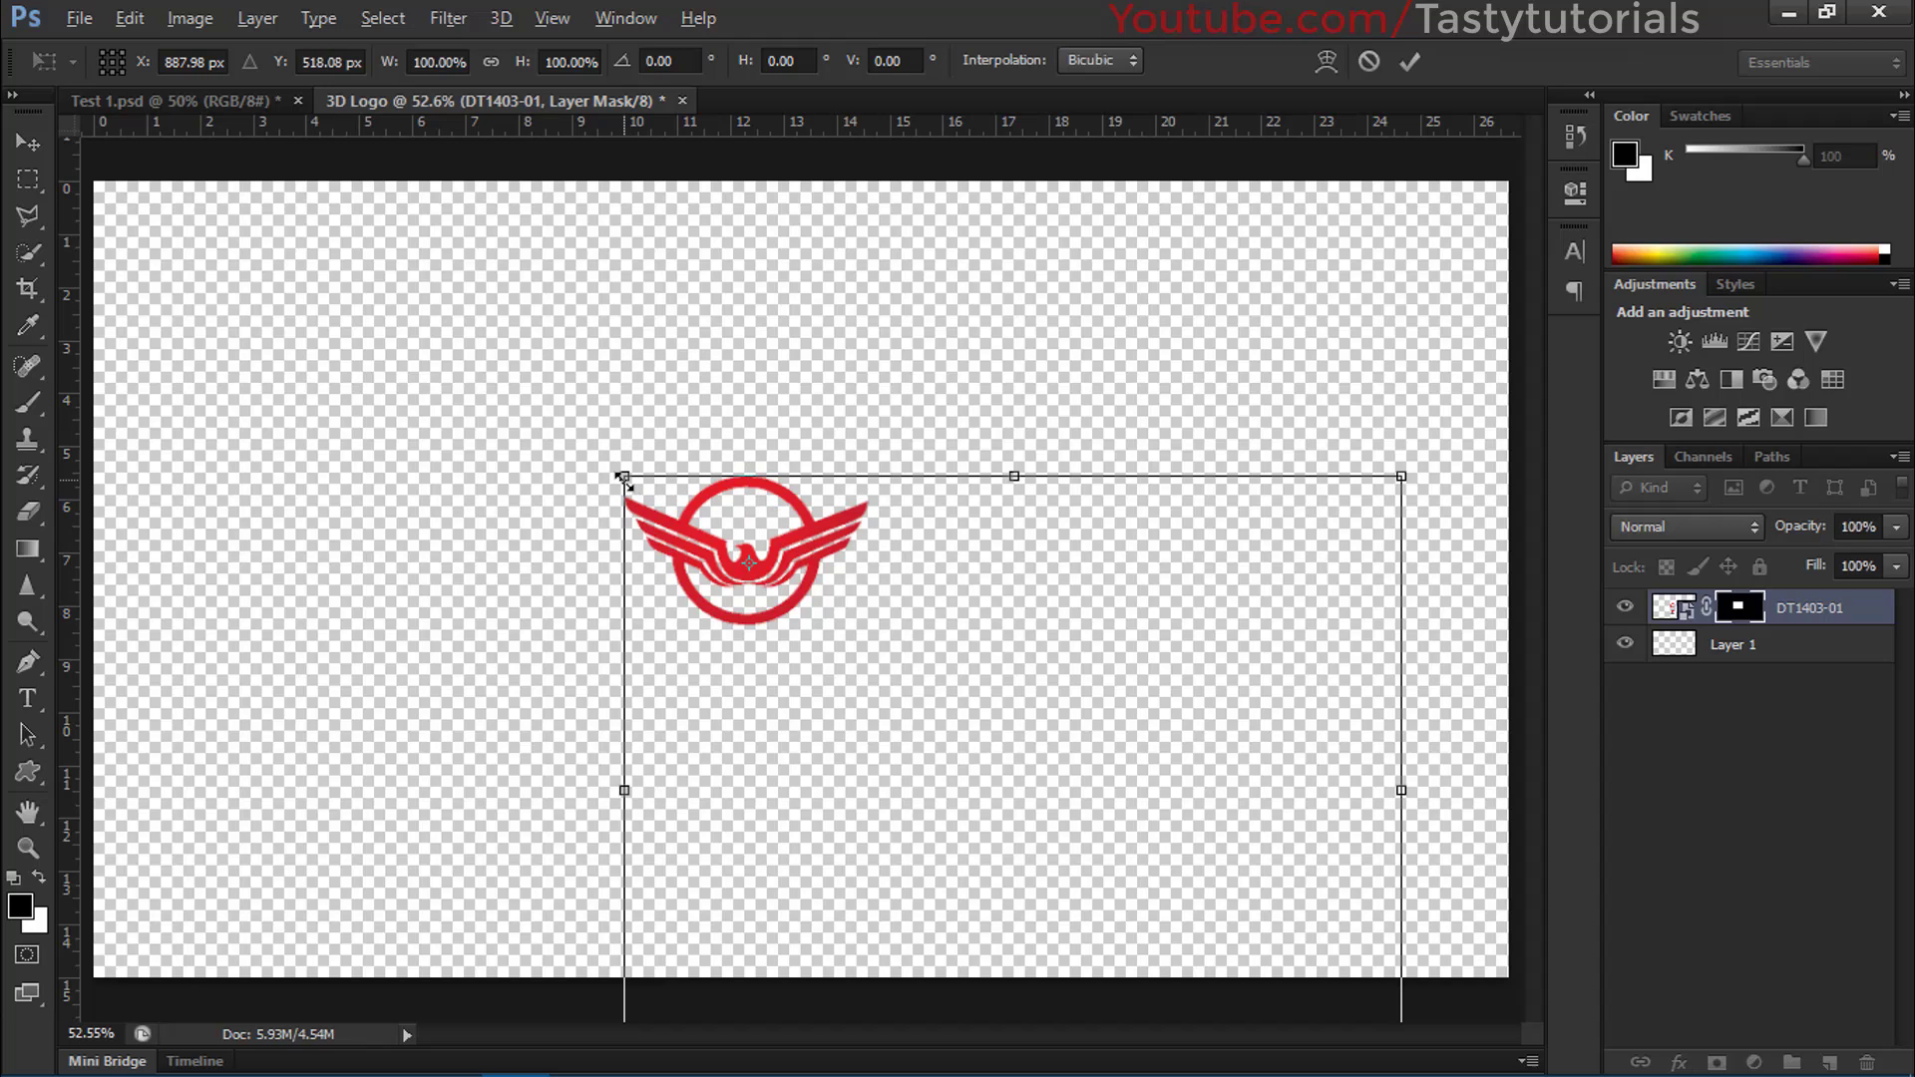
drag(624, 477, 670, 513)
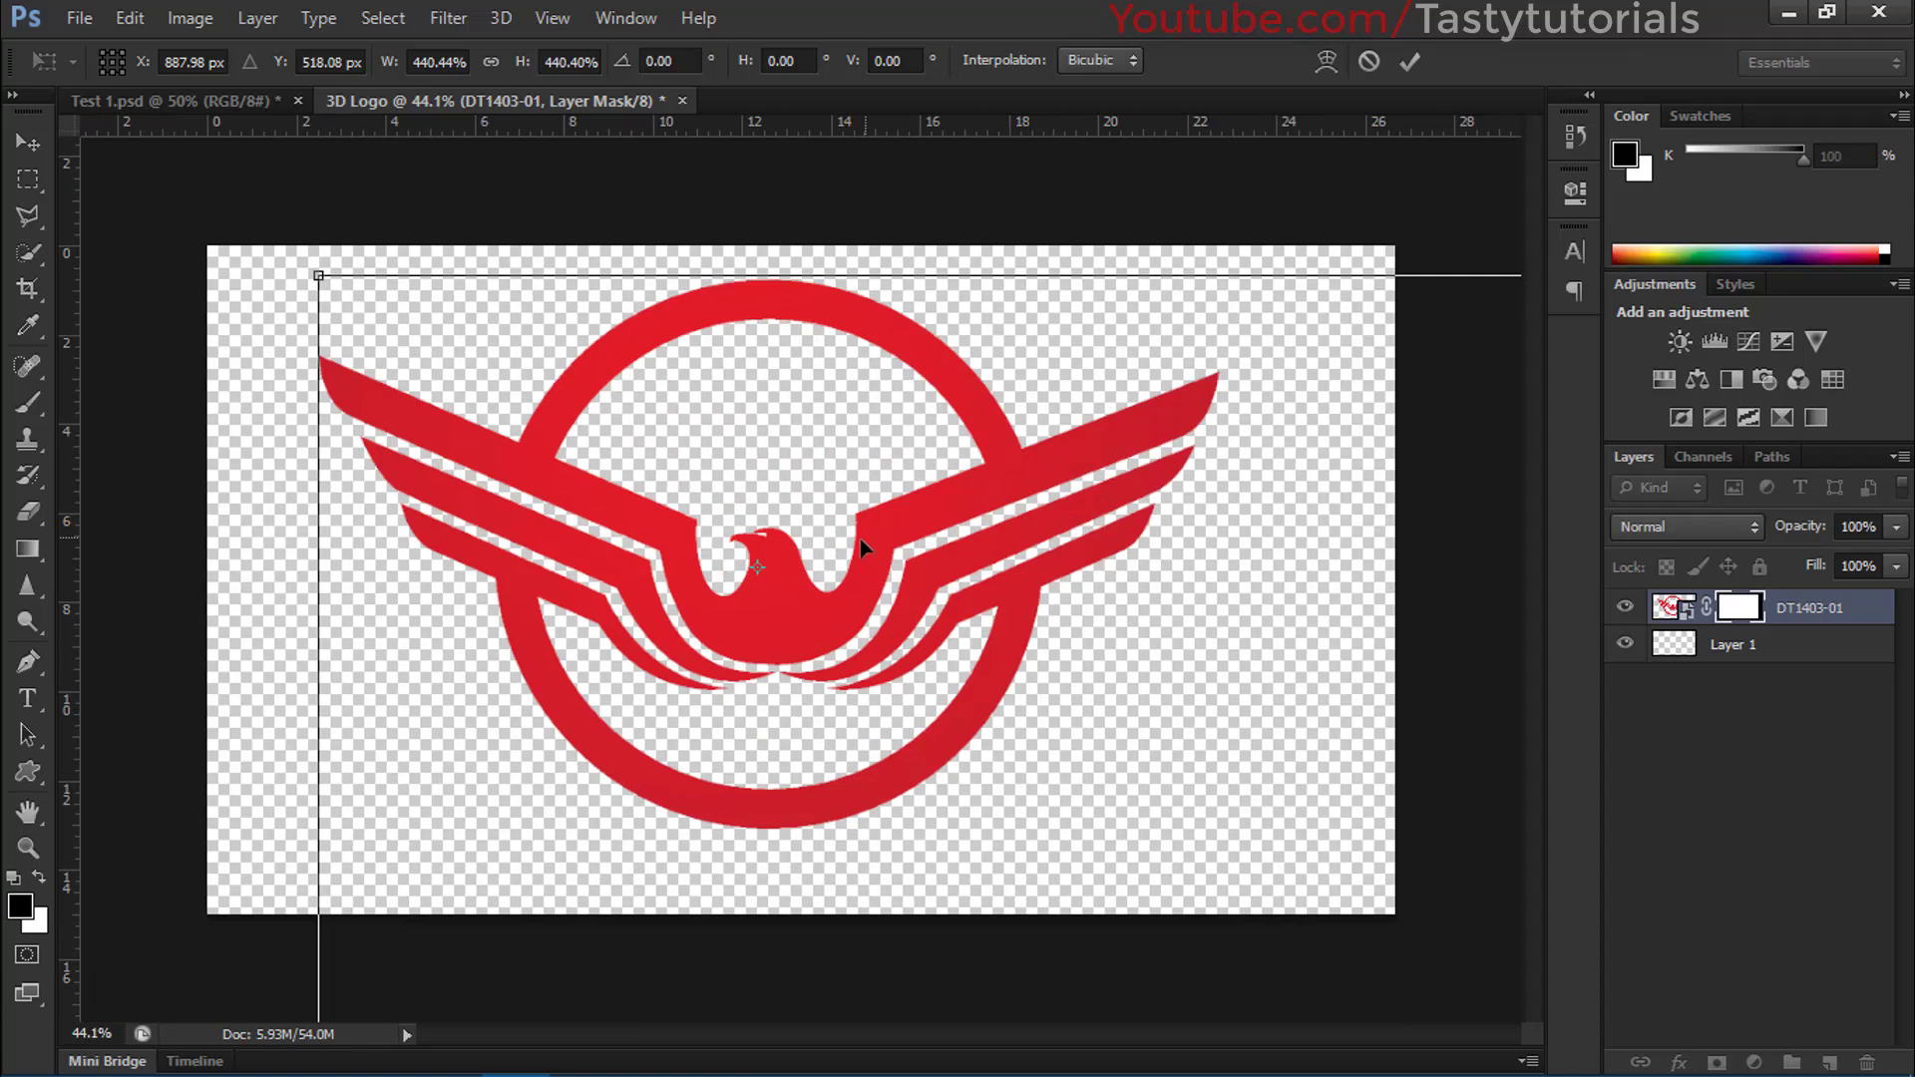
click(1411, 66)
scroll(789, 622, up, 3)
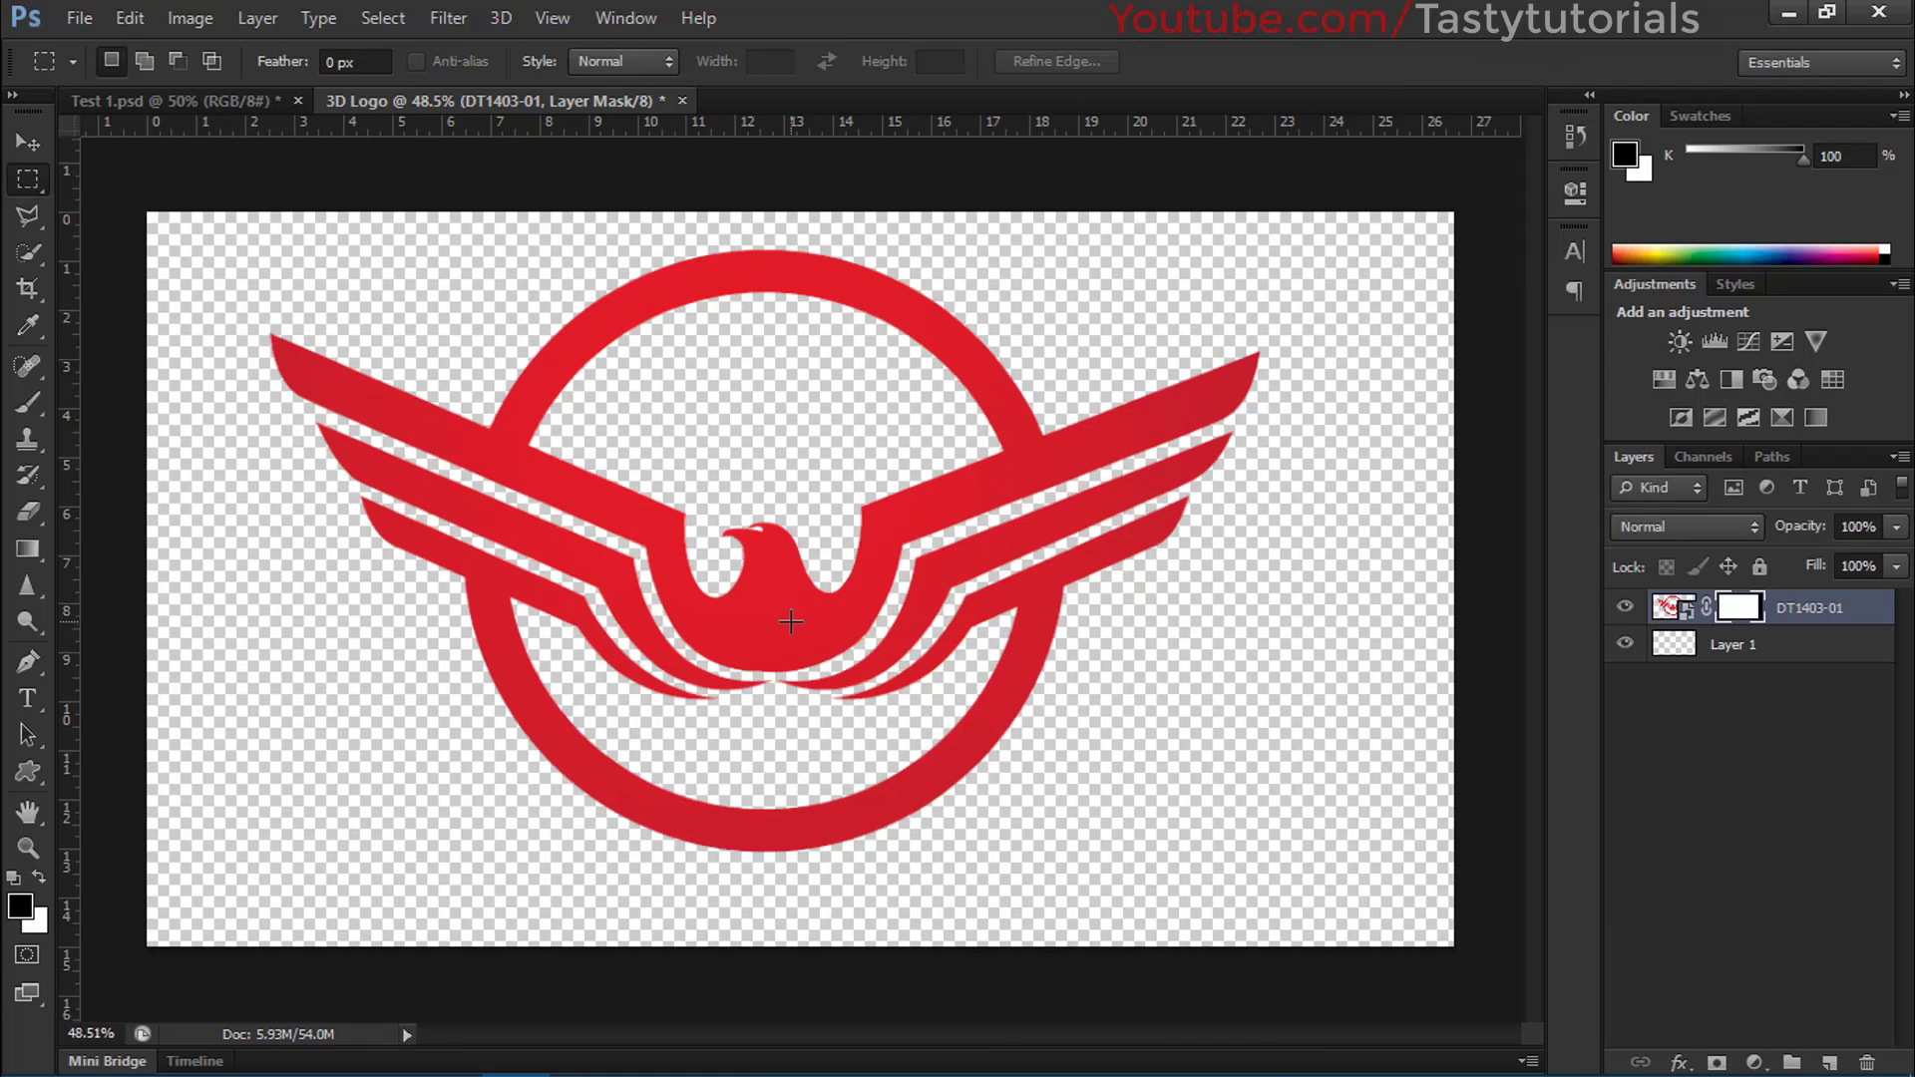
key(v)
scroll(789, 621, down, 3)
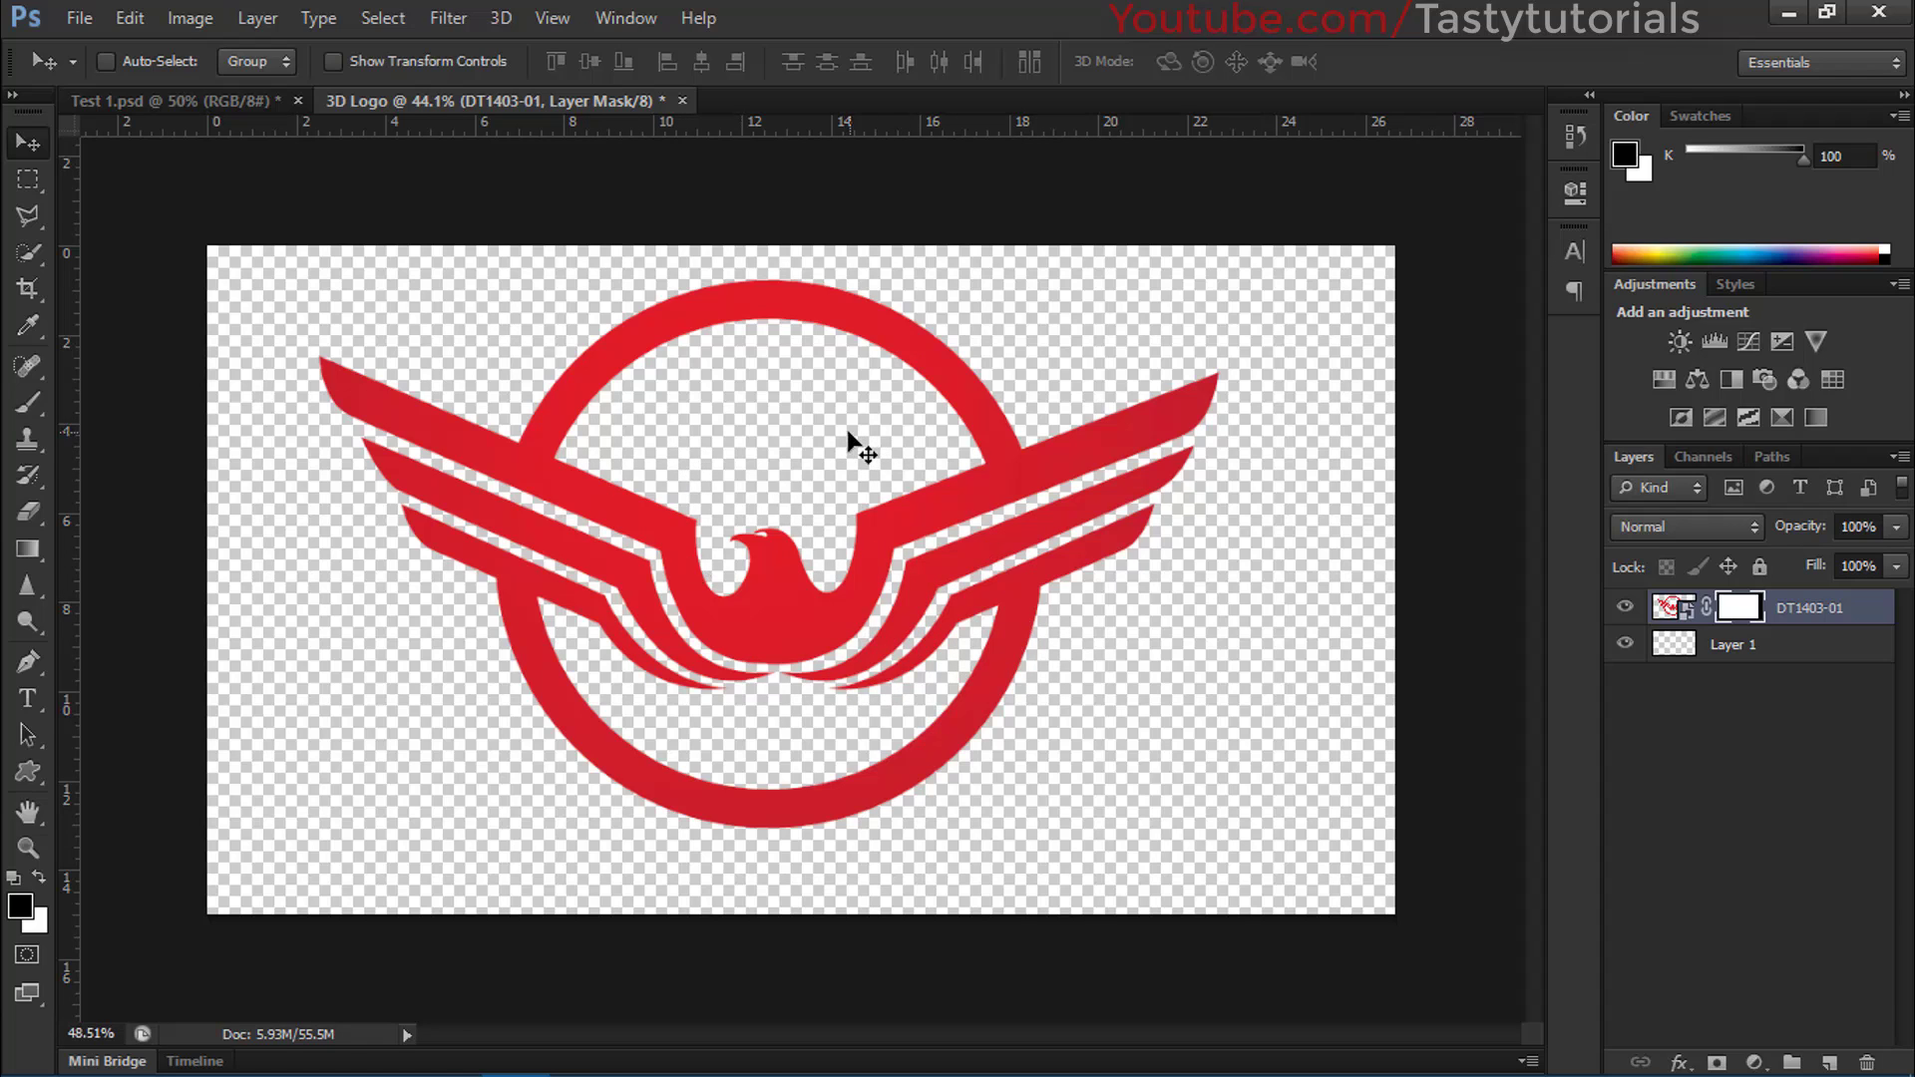
scroll(847, 445, up, 1)
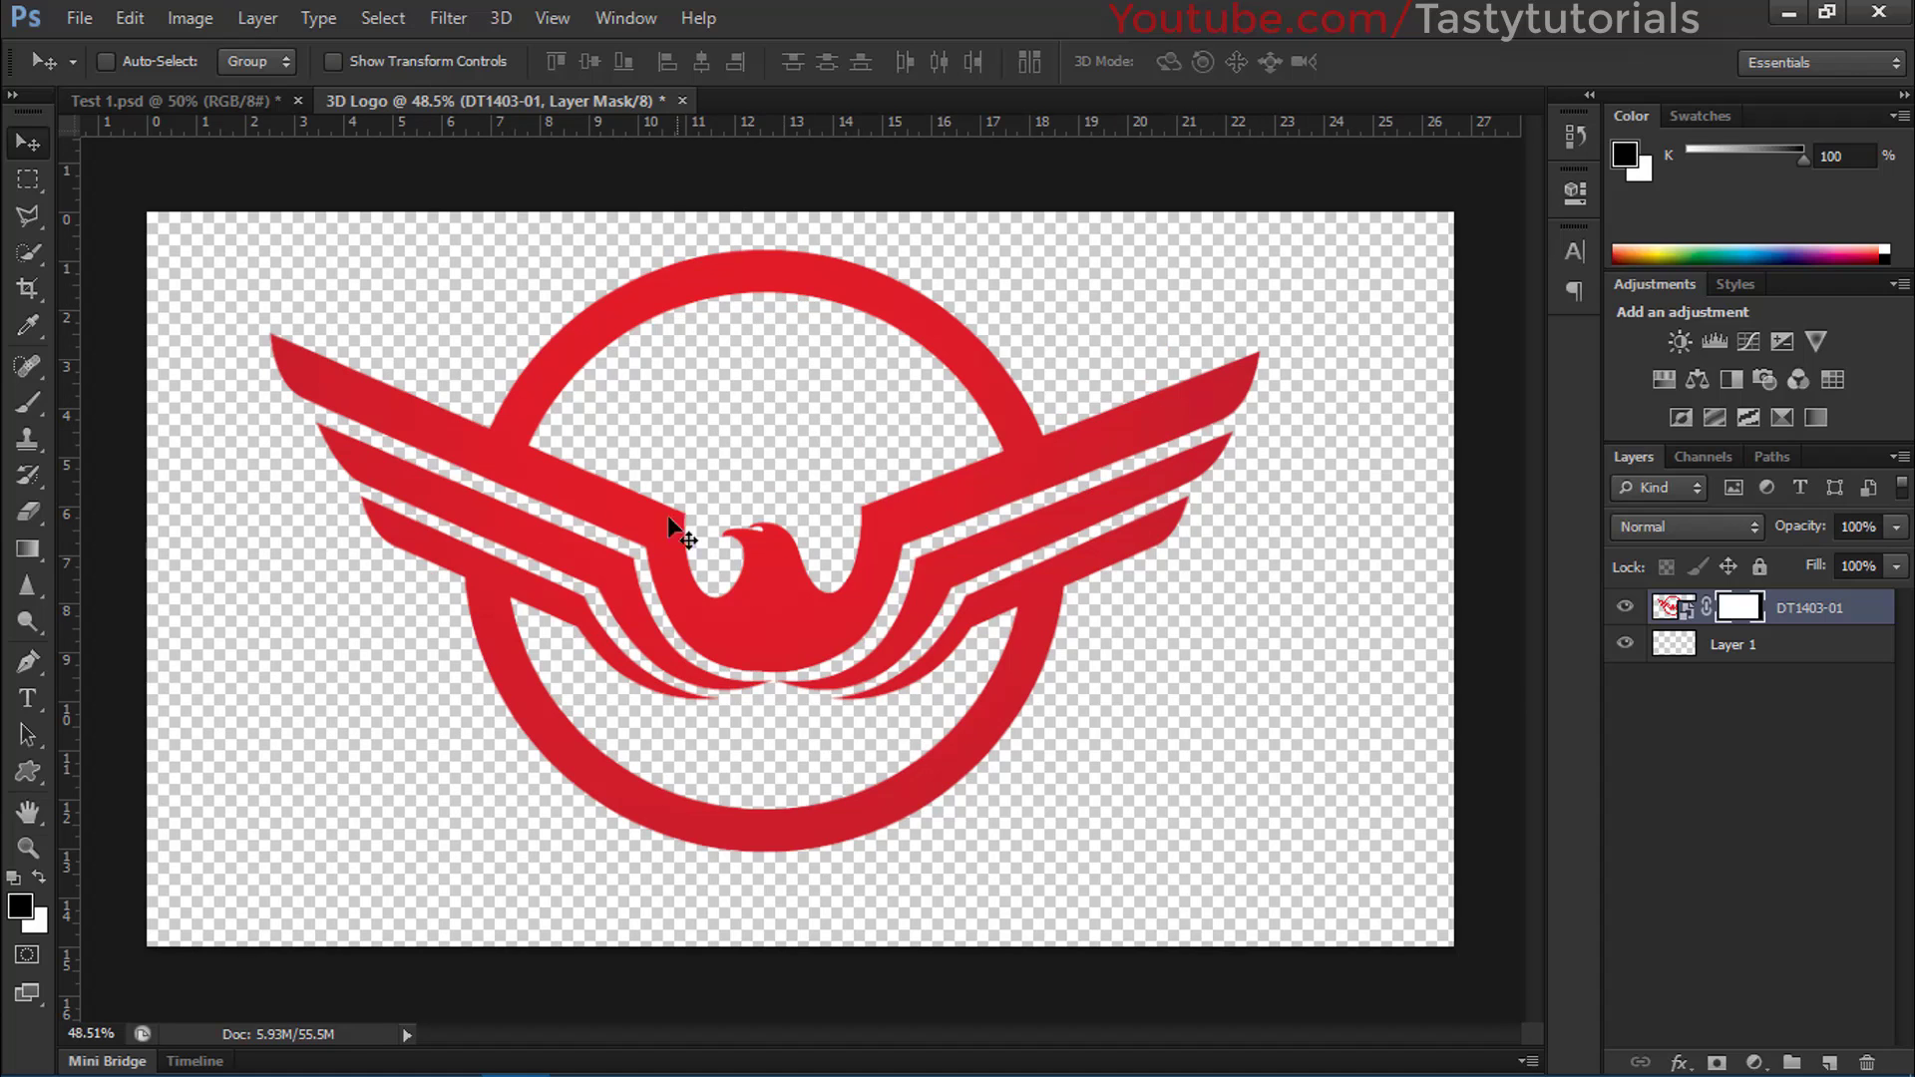
Rasterize the DT1403-01 layer, then delete its layer mask choosing Apply.
right_click(1830, 618)
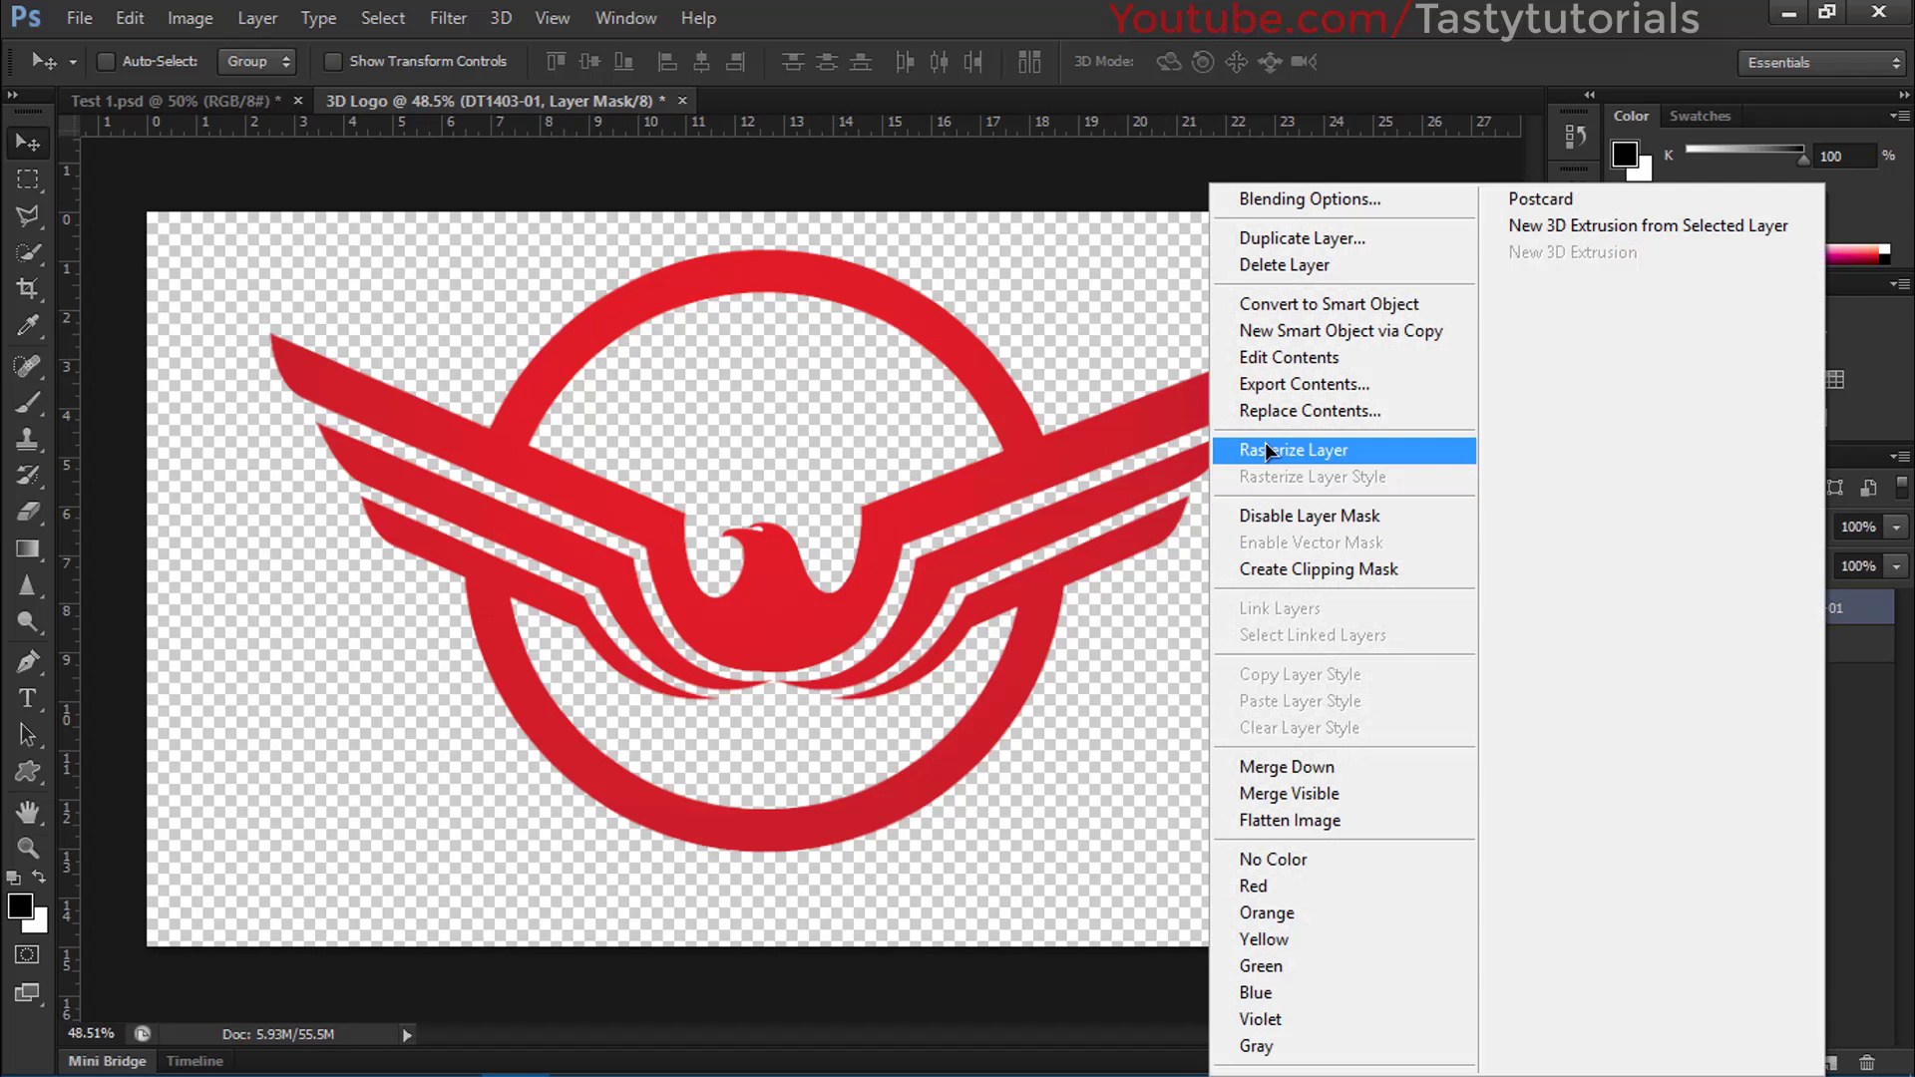
click(1264, 449)
scroll(880, 451, up, 1)
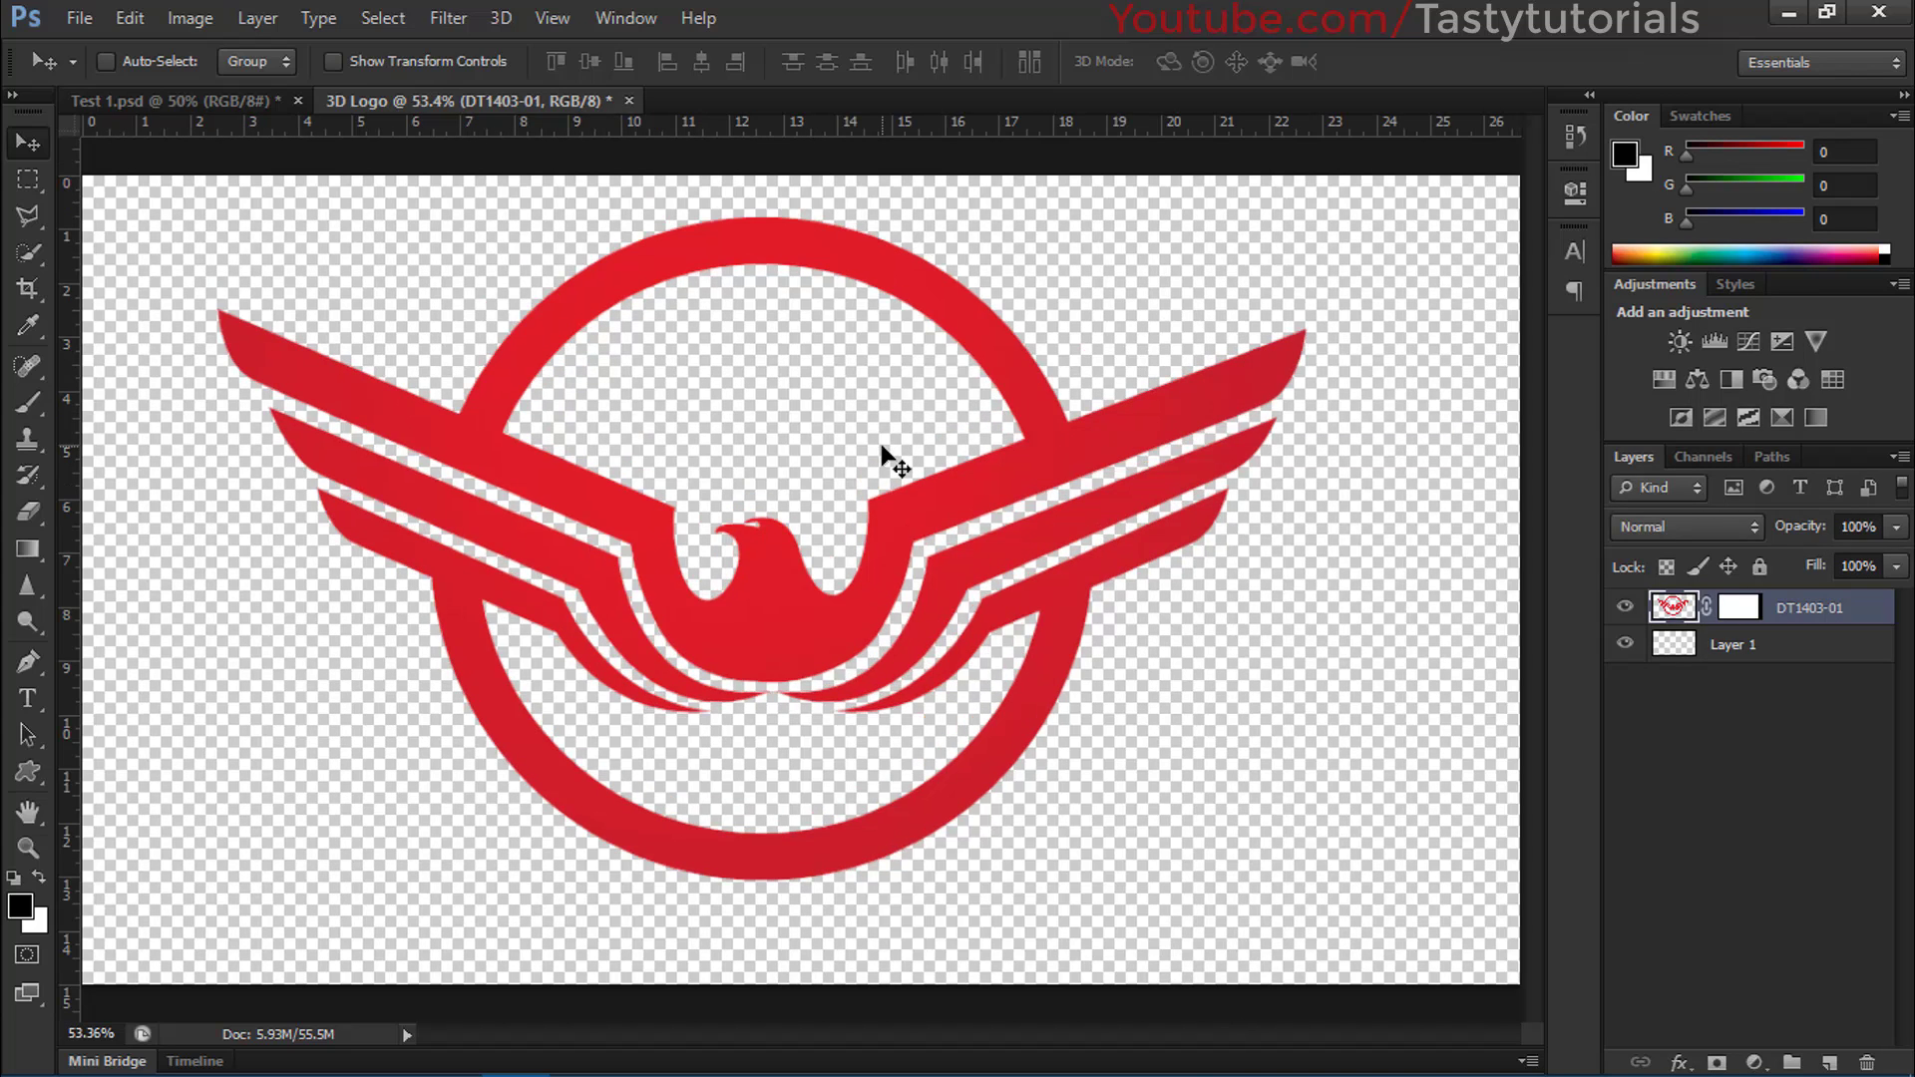
scroll(881, 451, up, 2)
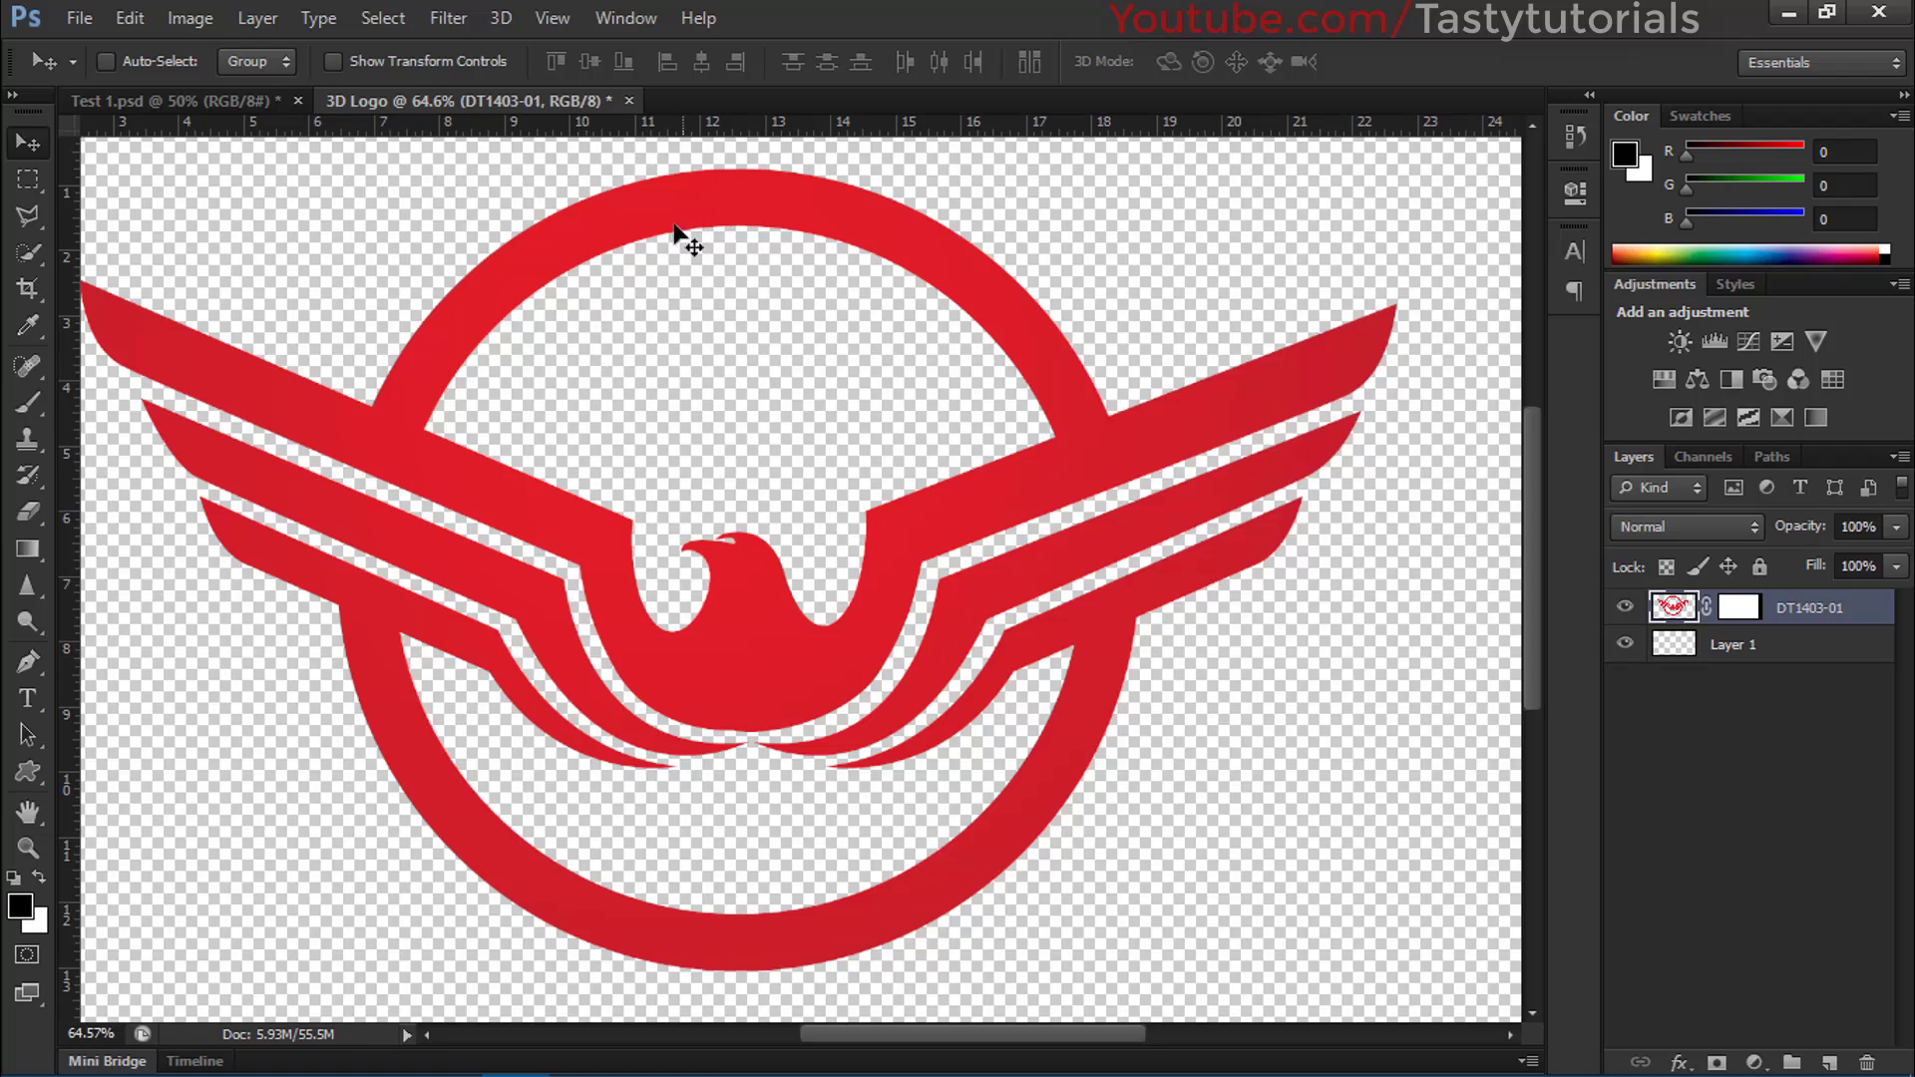
scroll(620, 545, down, 3)
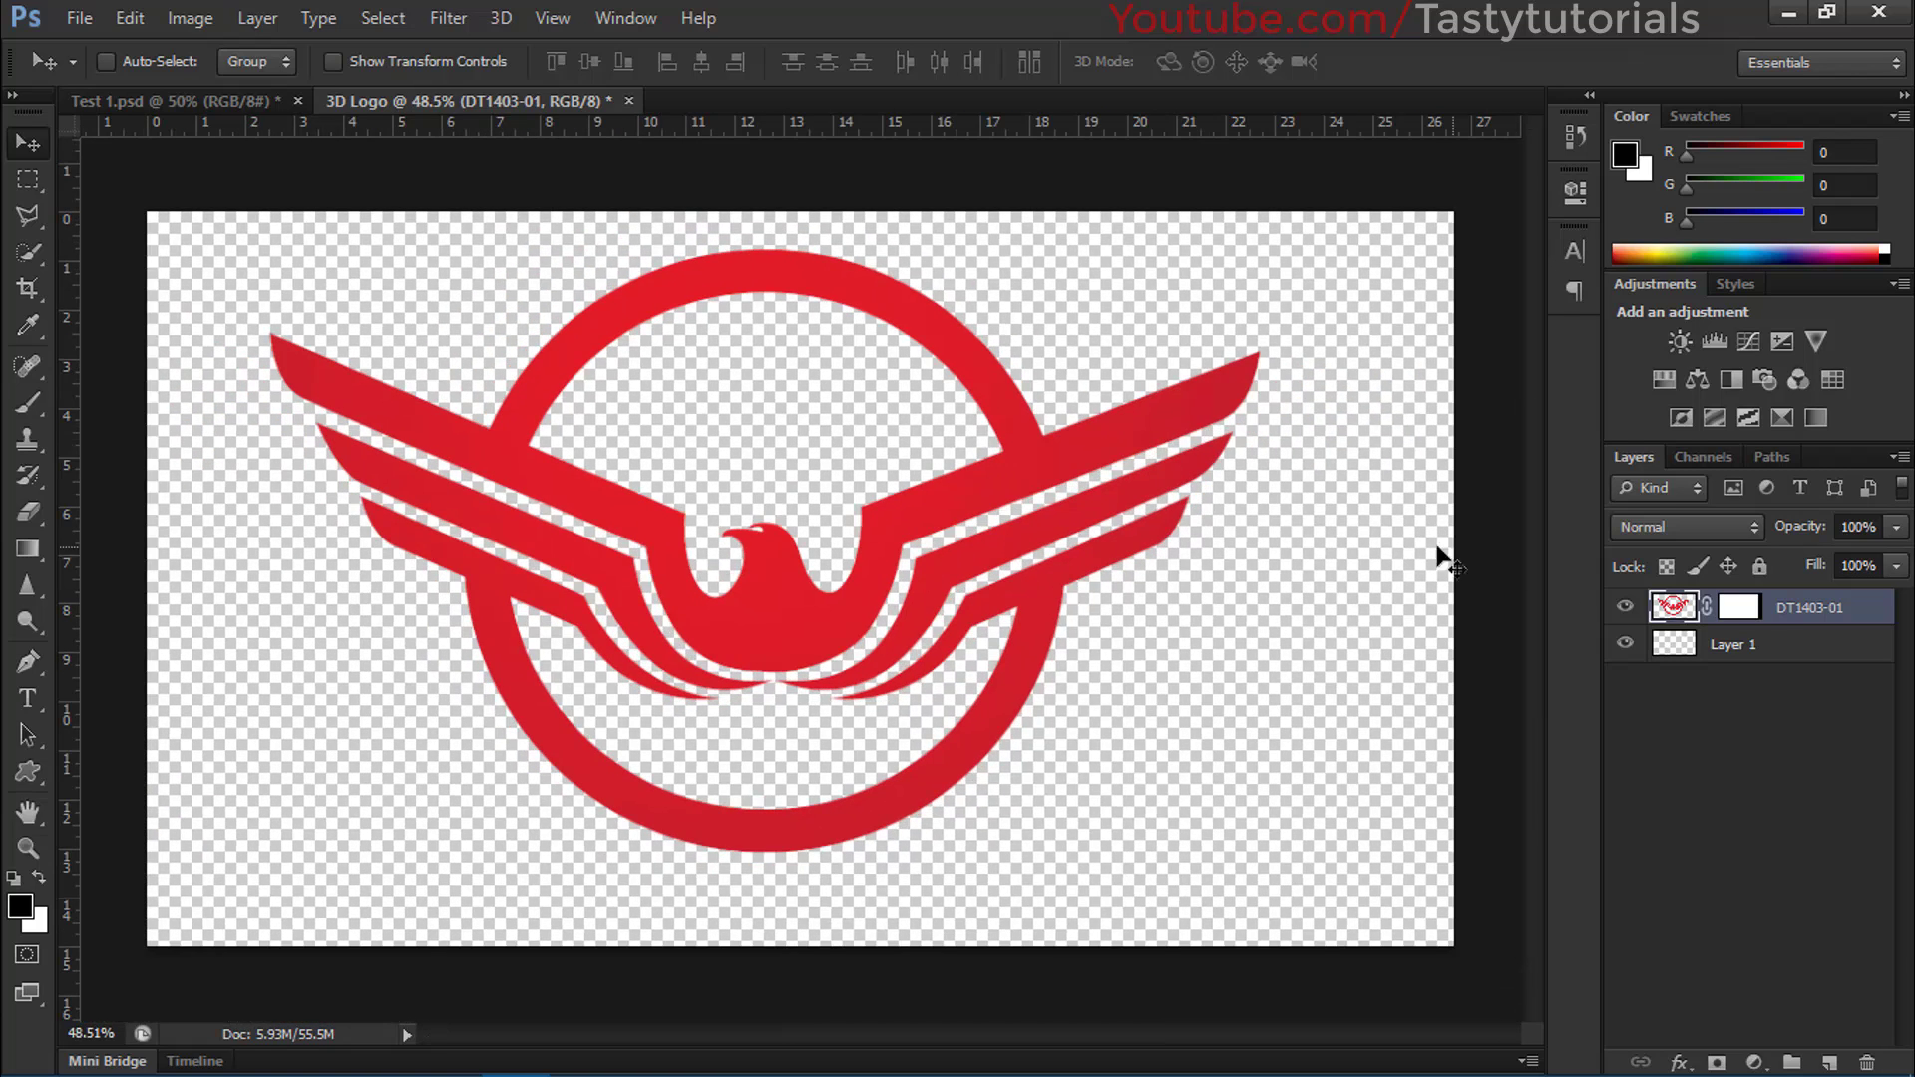
drag(1742, 618, 1867, 1063)
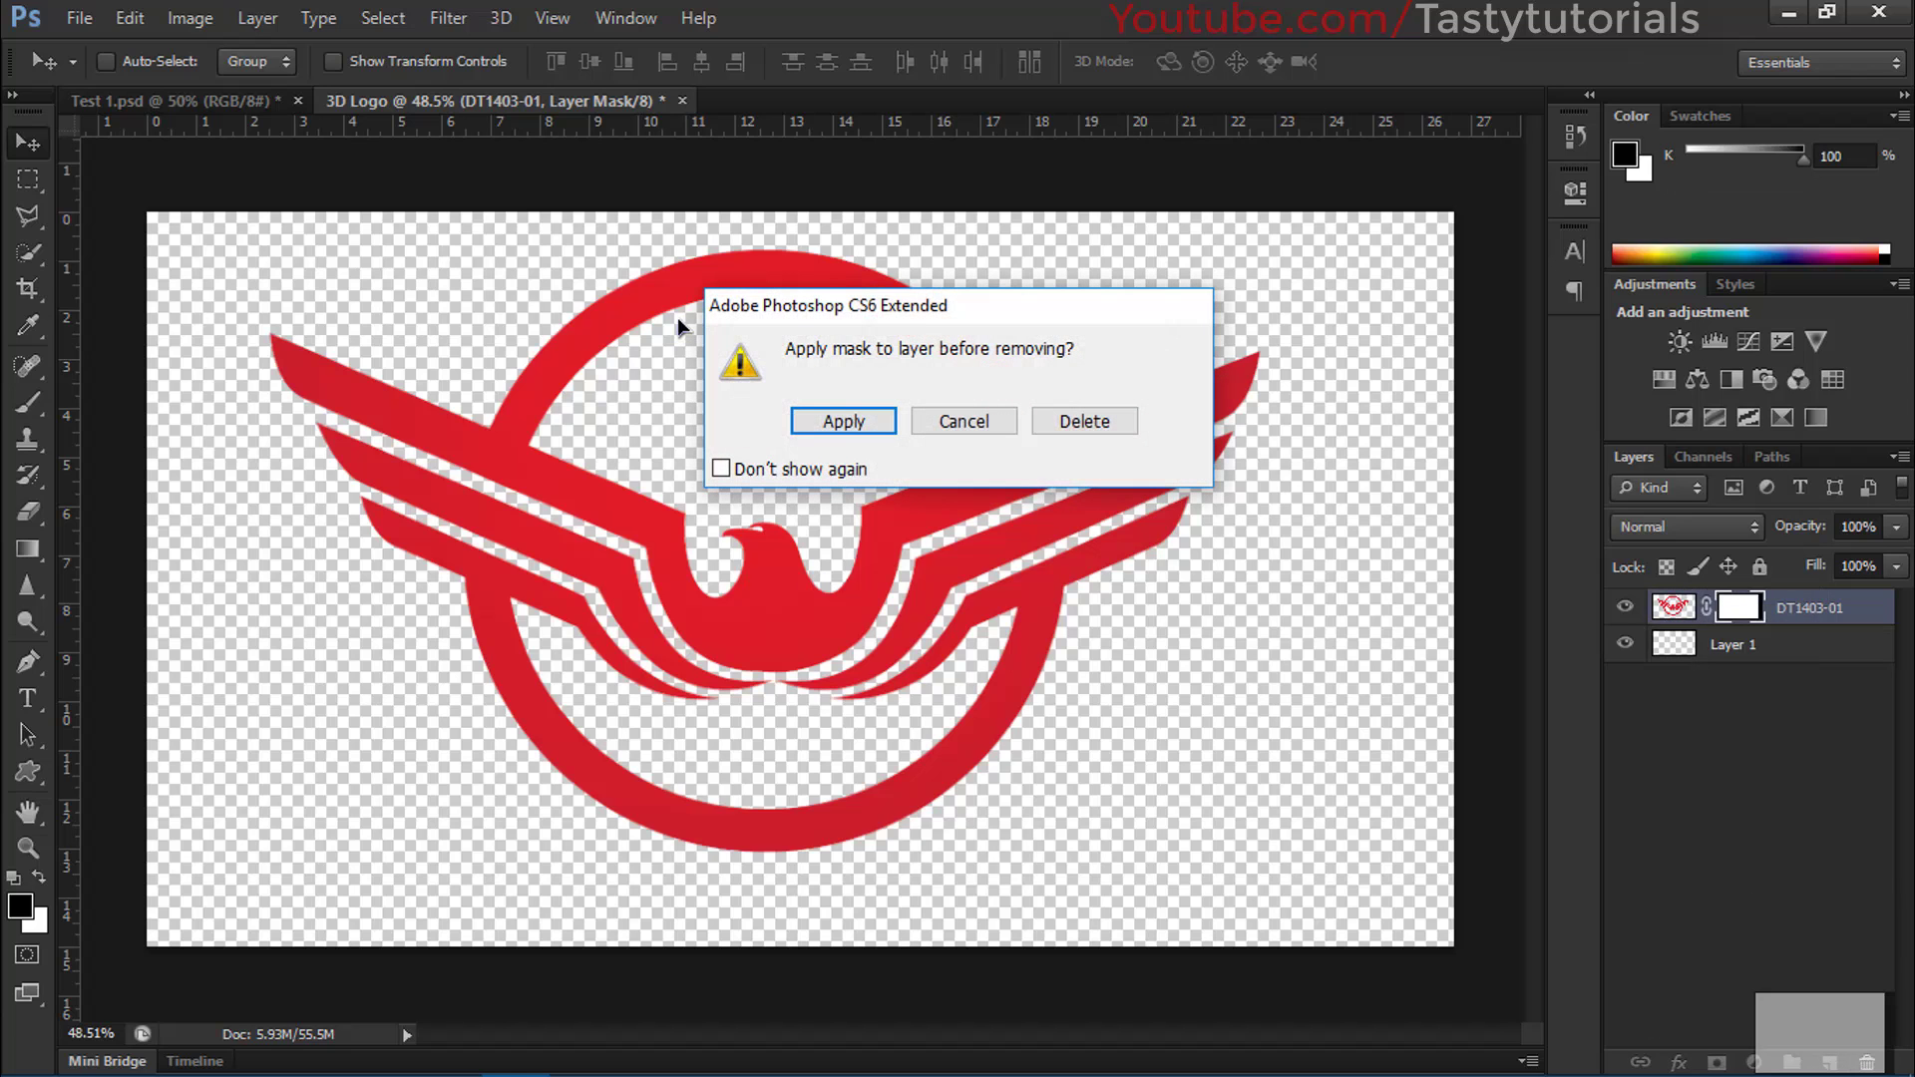
click(844, 419)
Switch to the Polygonal Lasso Tool from the lasso tool group.
scroll(756, 498, down, 1)
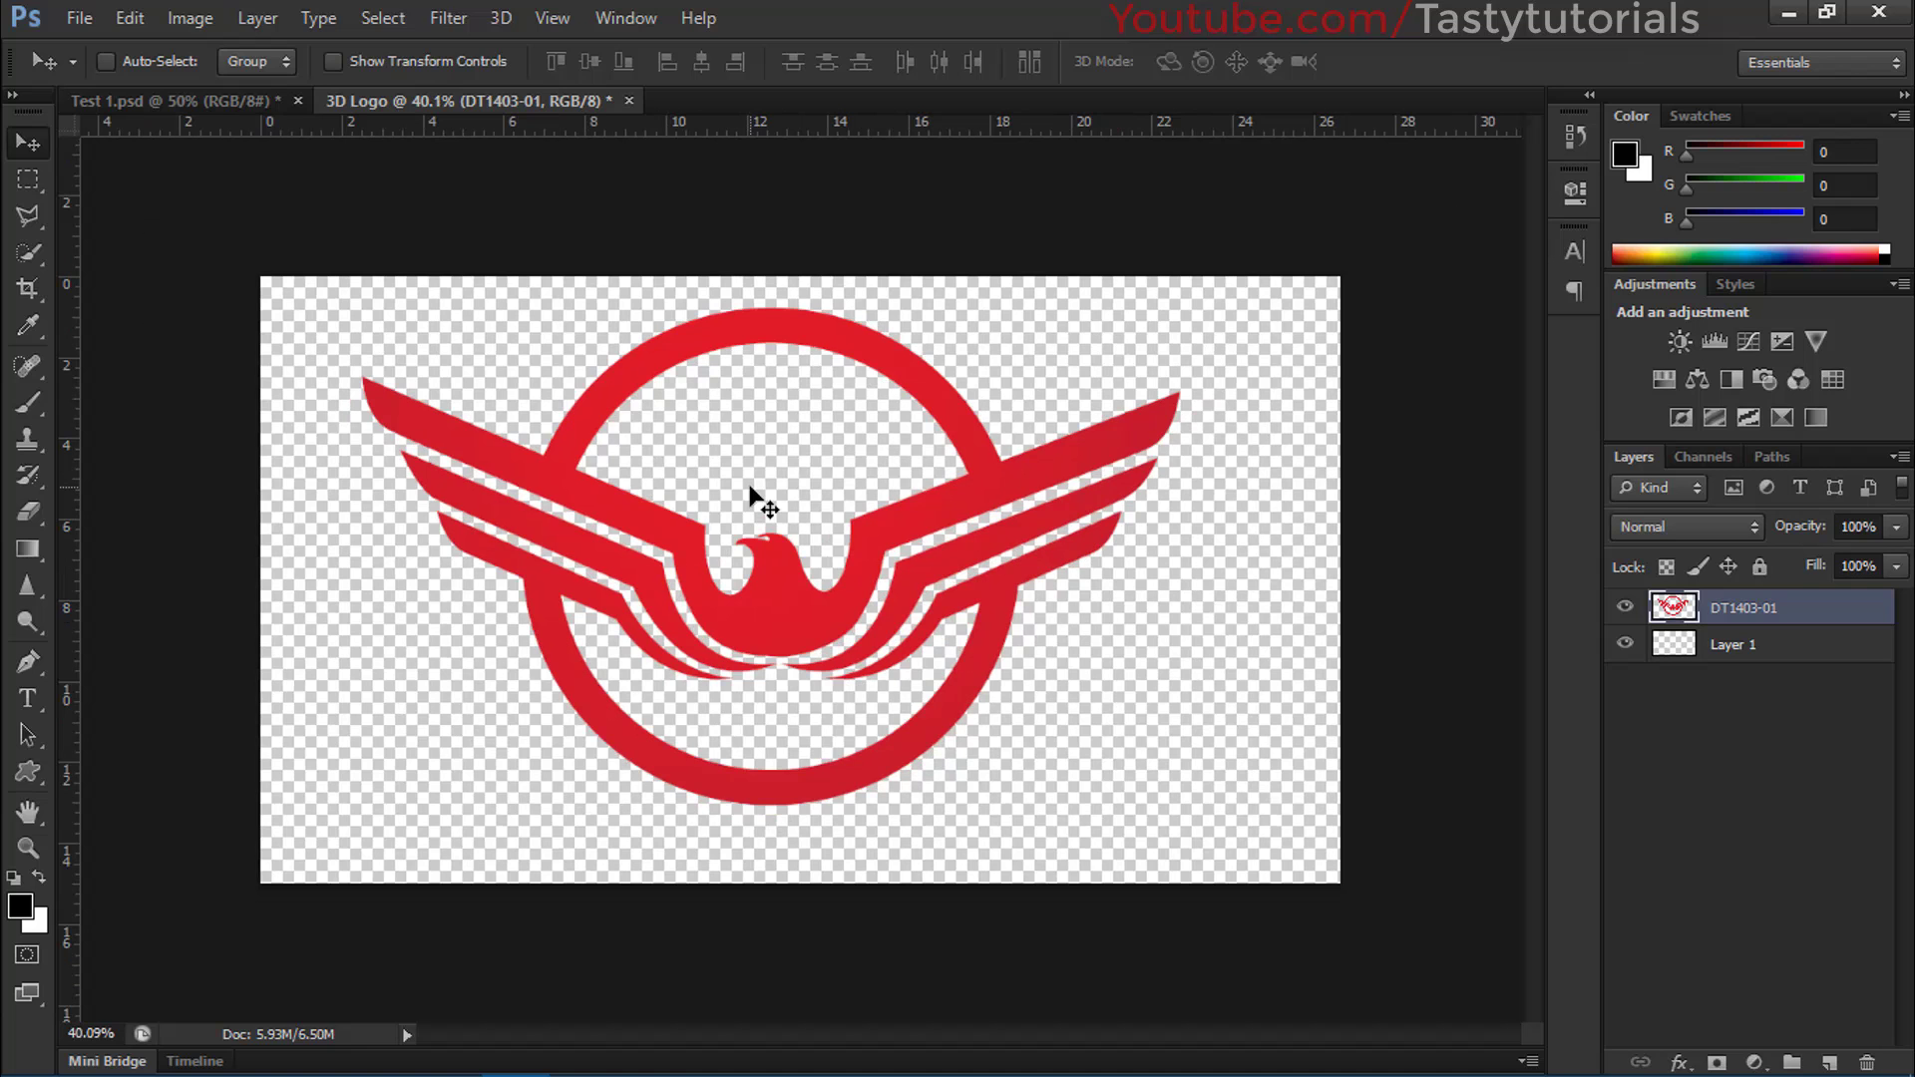
scroll(798, 496, up, 2)
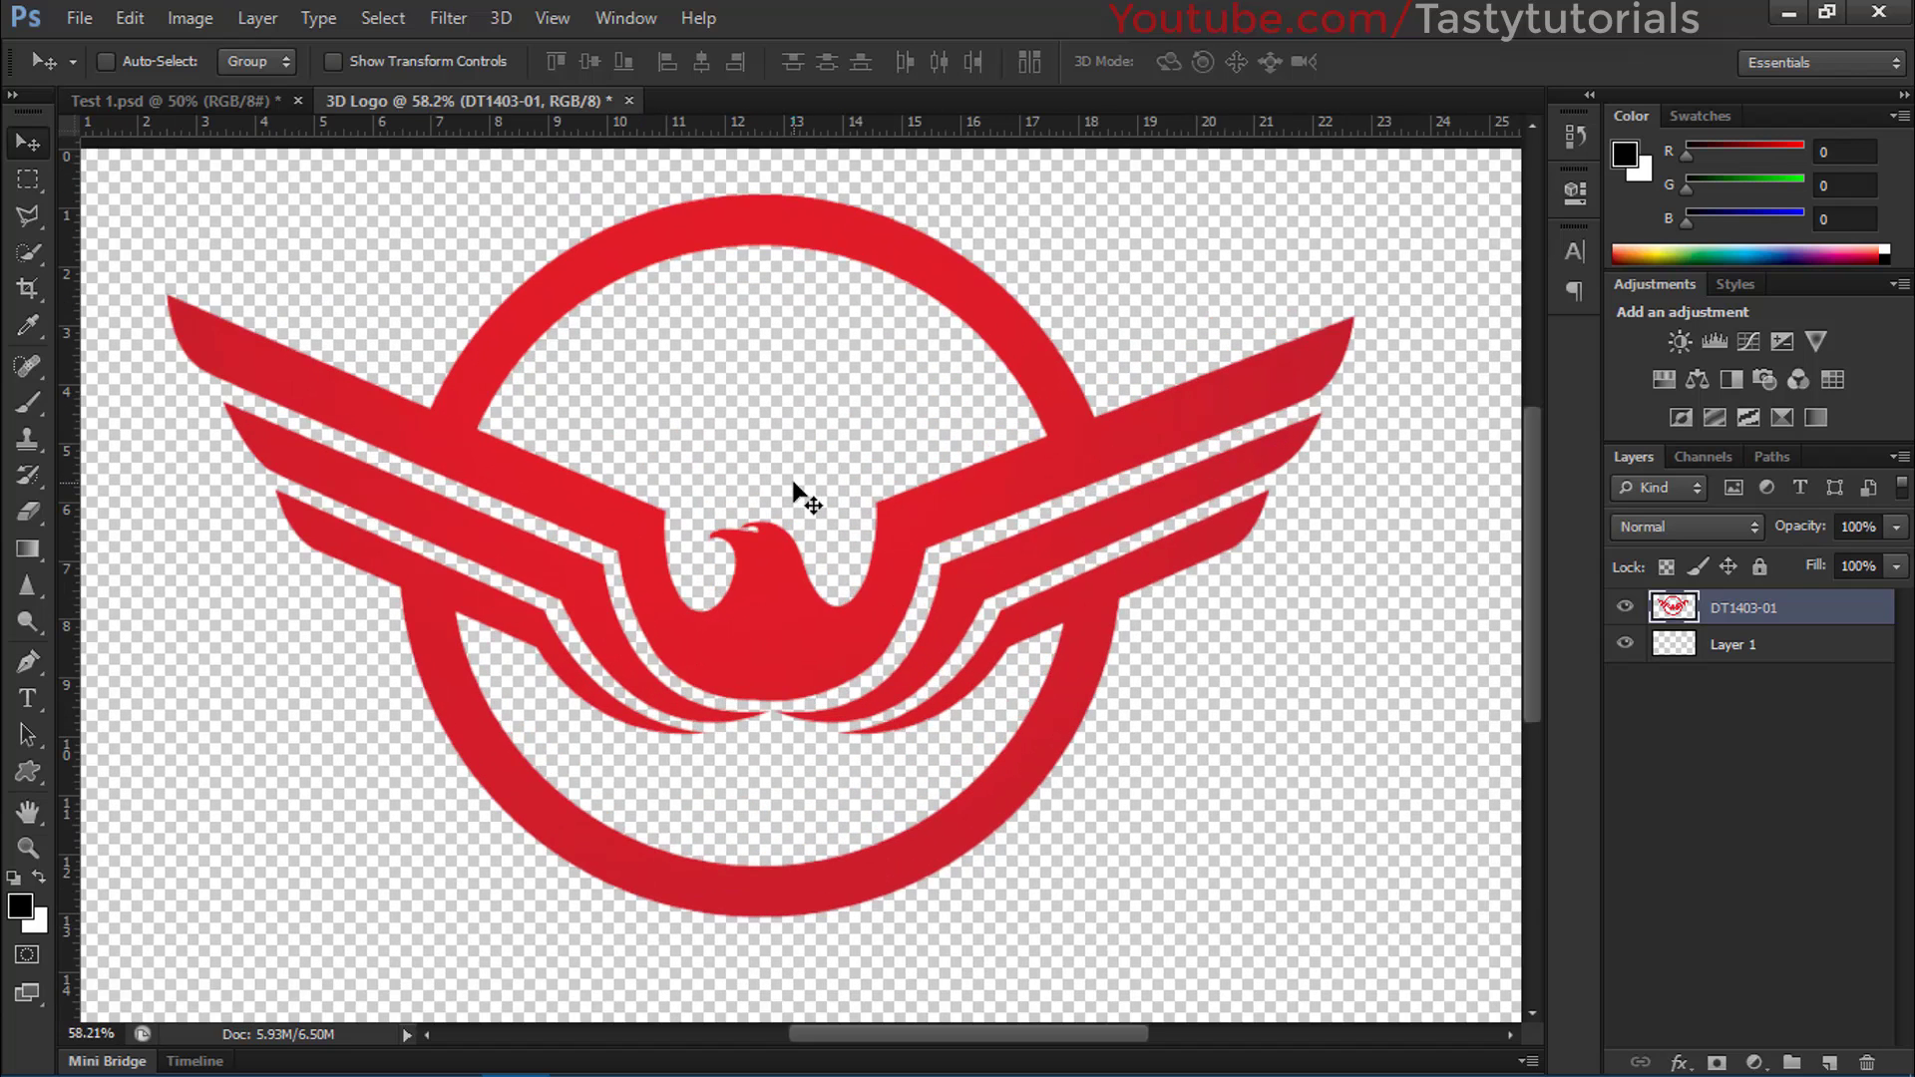
scroll(796, 495, down, 1)
scroll(527, 387, up, 1)
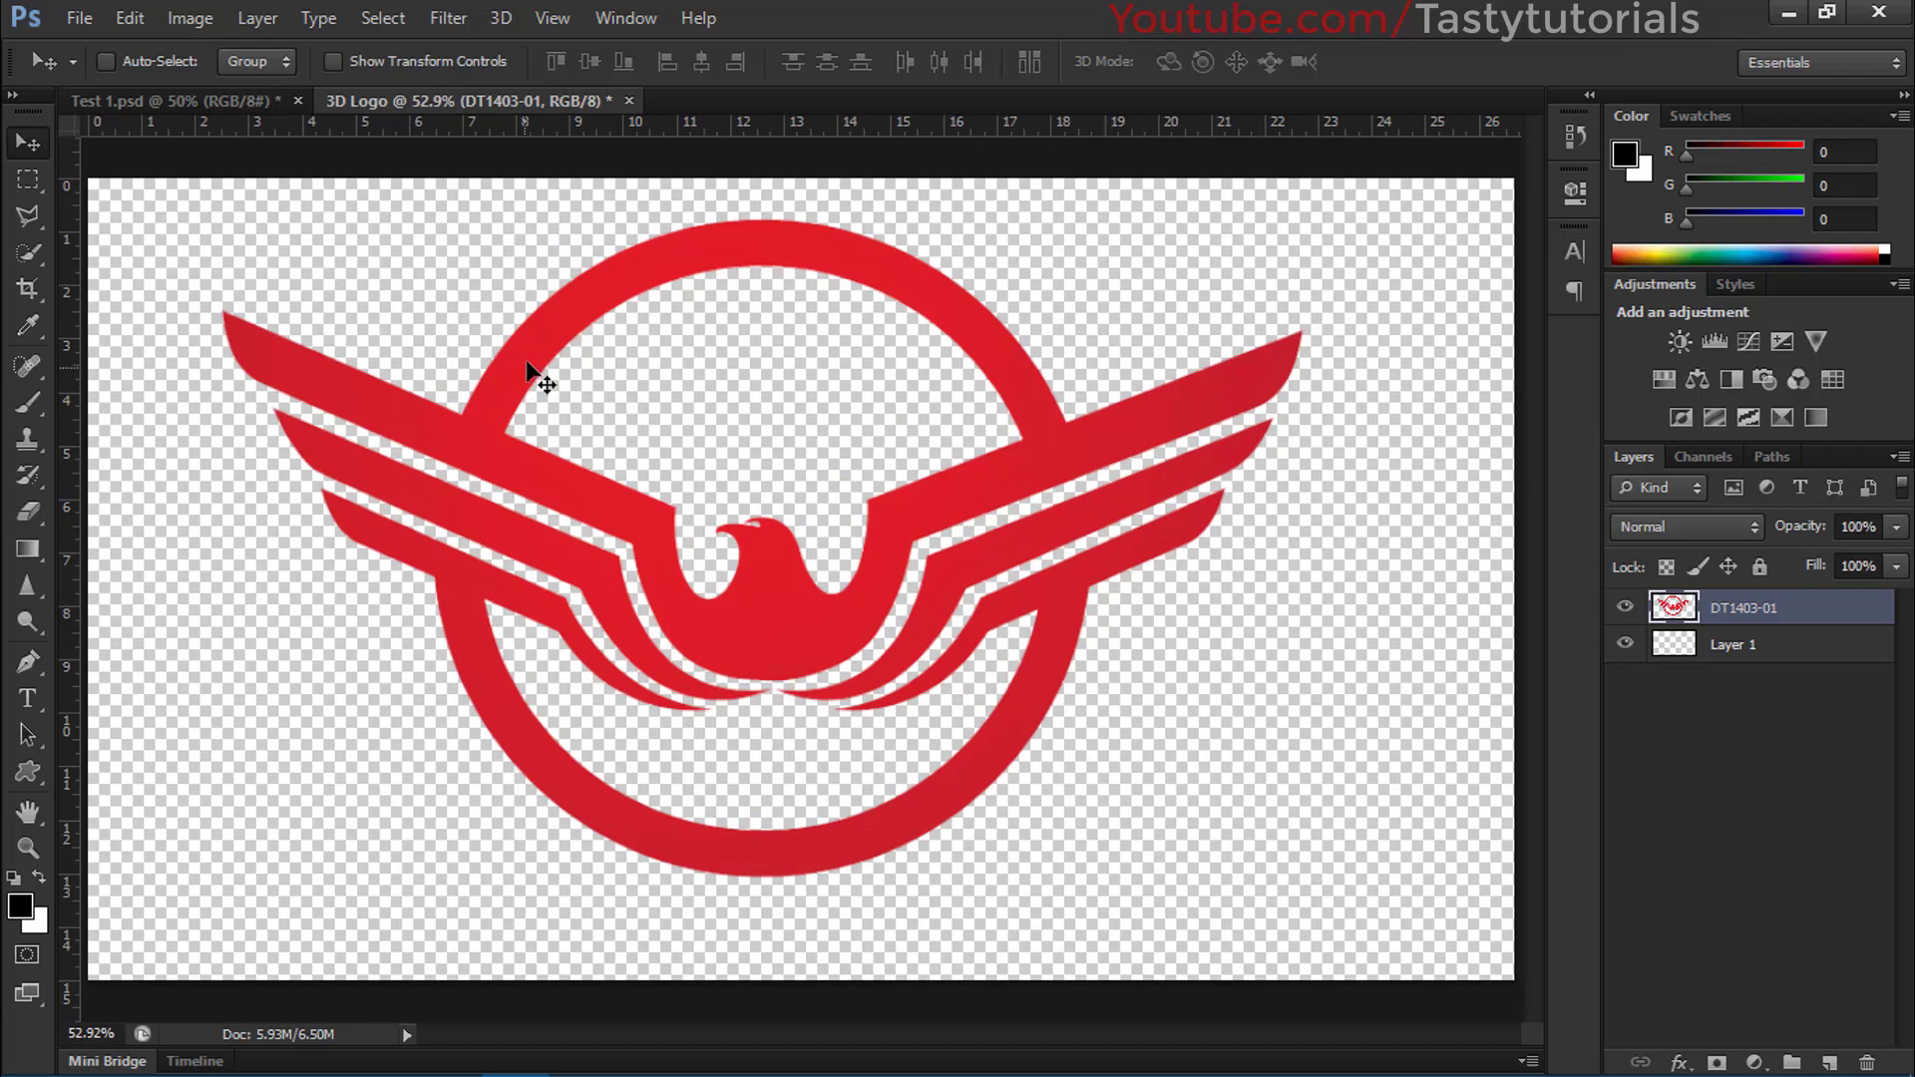
click(30, 222)
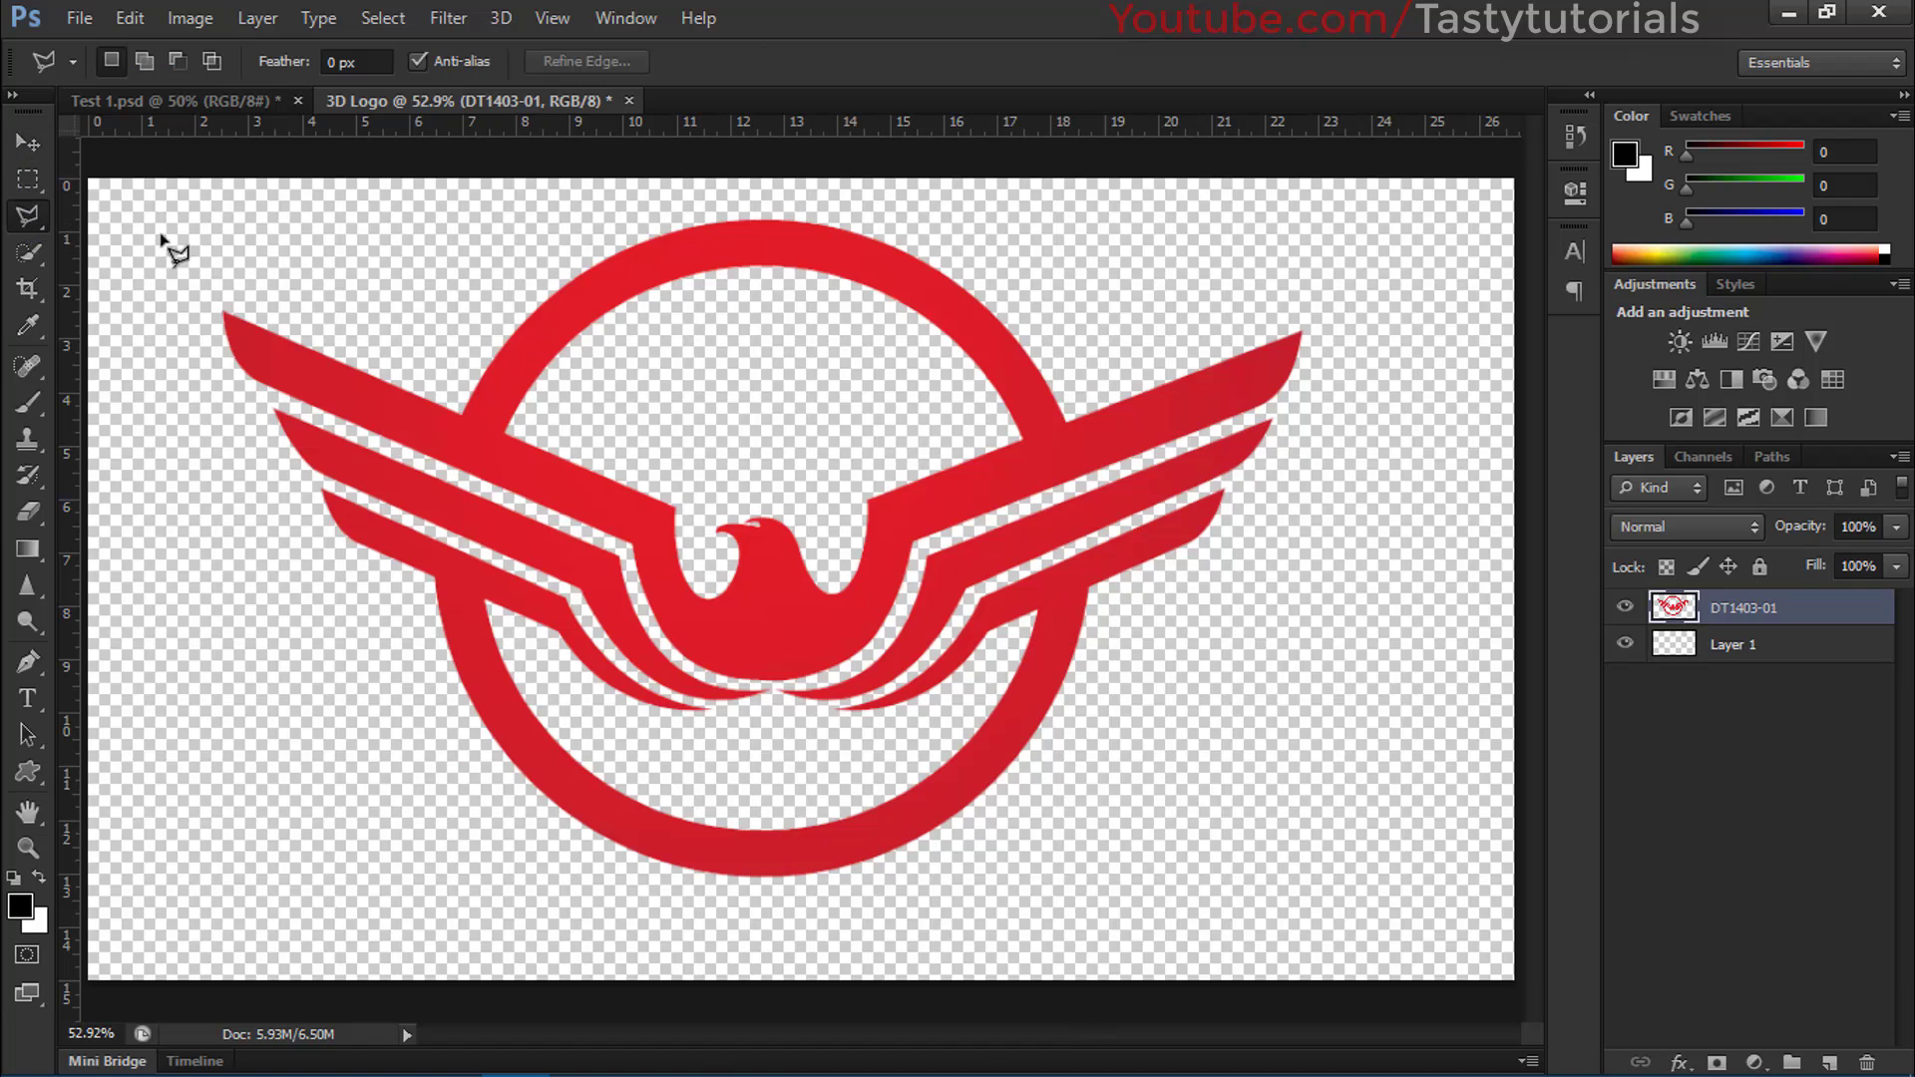
scroll(598, 393, up, 6)
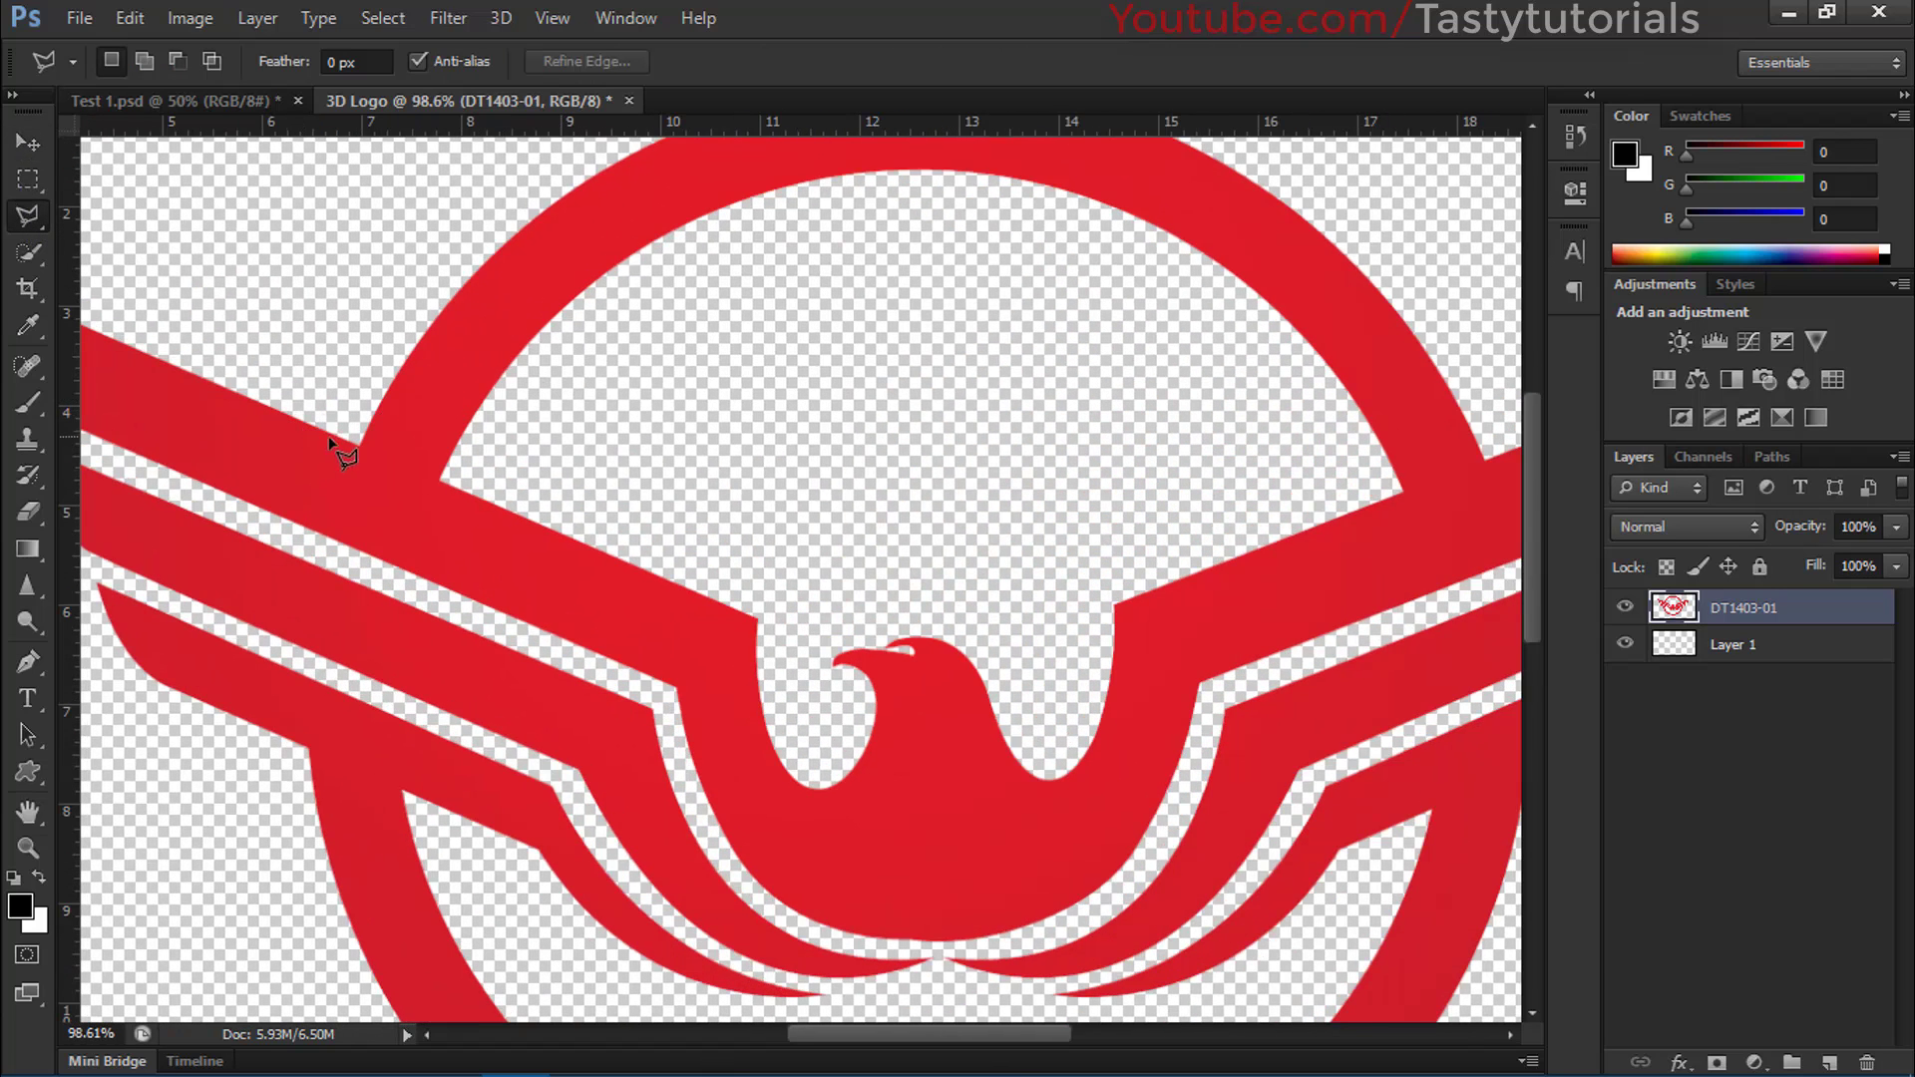
right_click(46, 227)
click(200, 243)
scroll(351, 445, up, 5)
scroll(365, 442, up, 3)
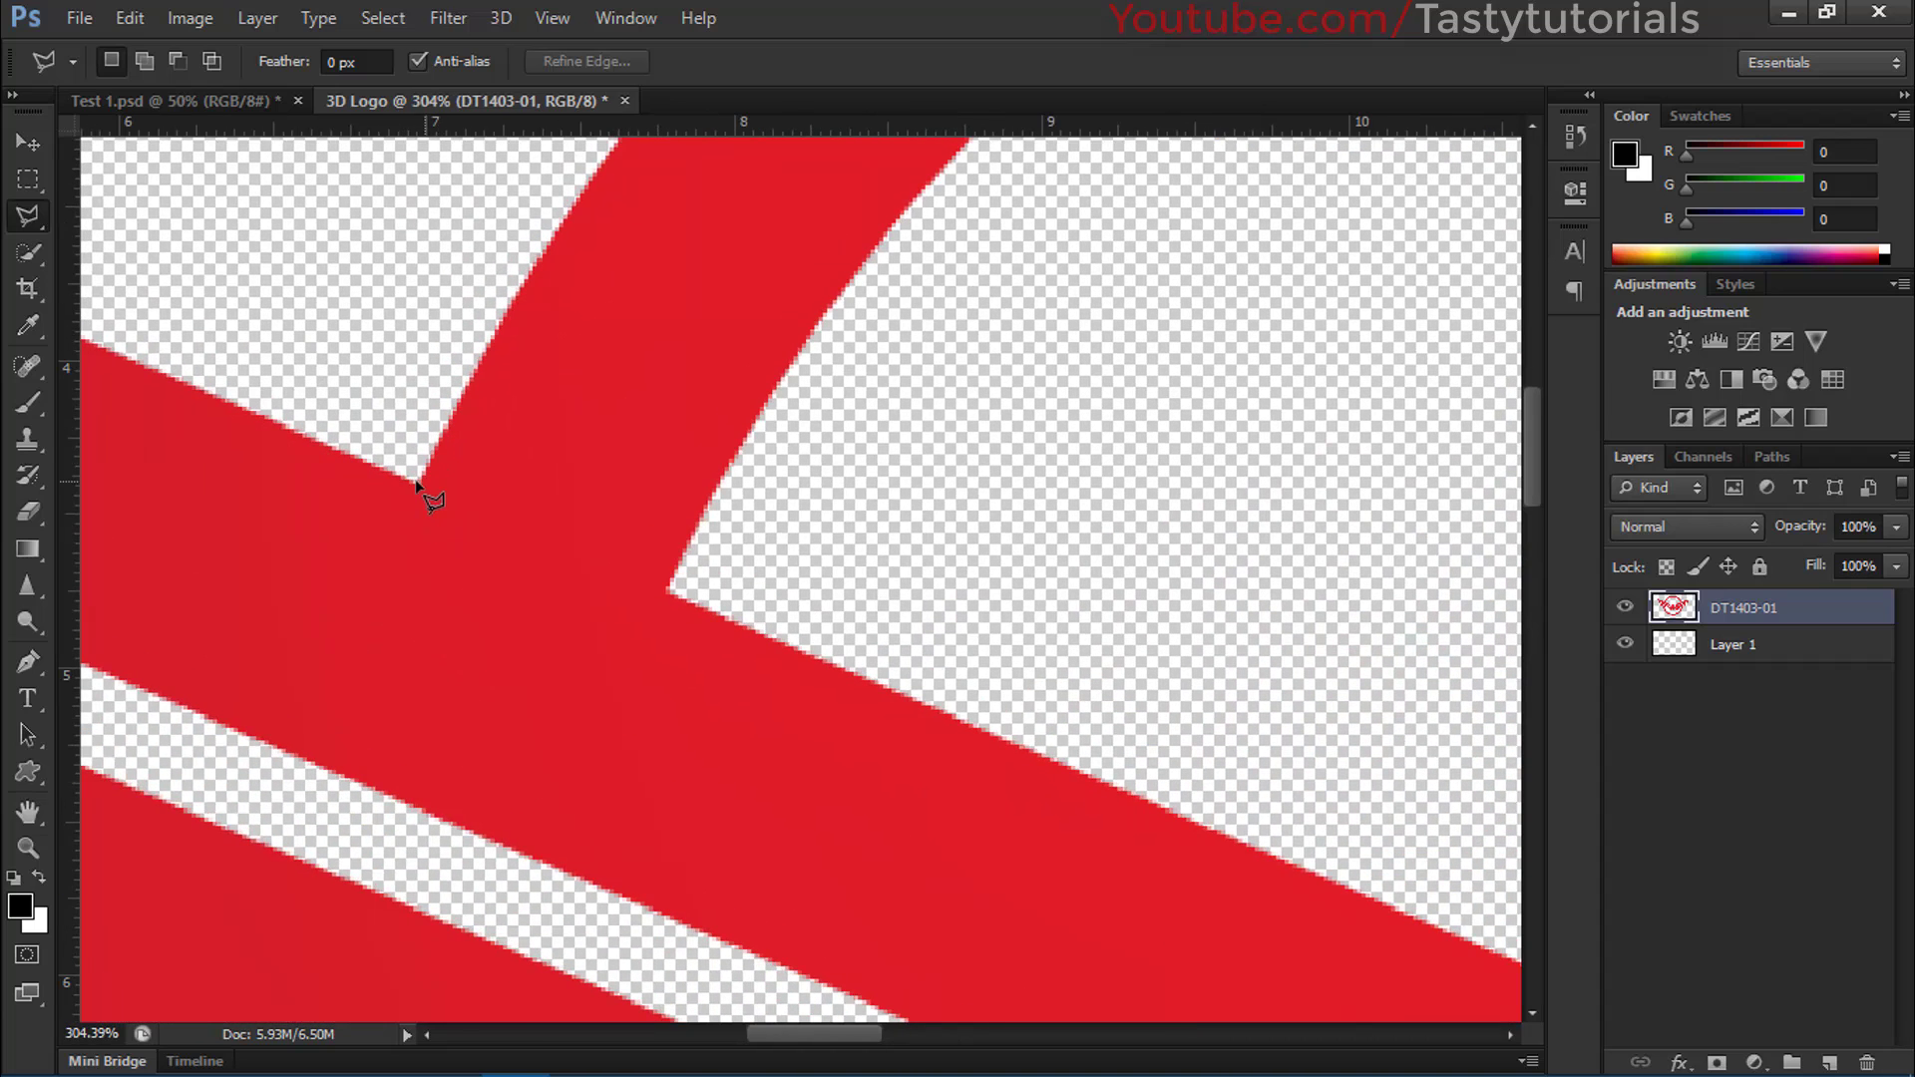
Trace and remove the circle ring around the eagle, then deselect and return to the Move tool.
click(670, 590)
key(ctrl+minus)
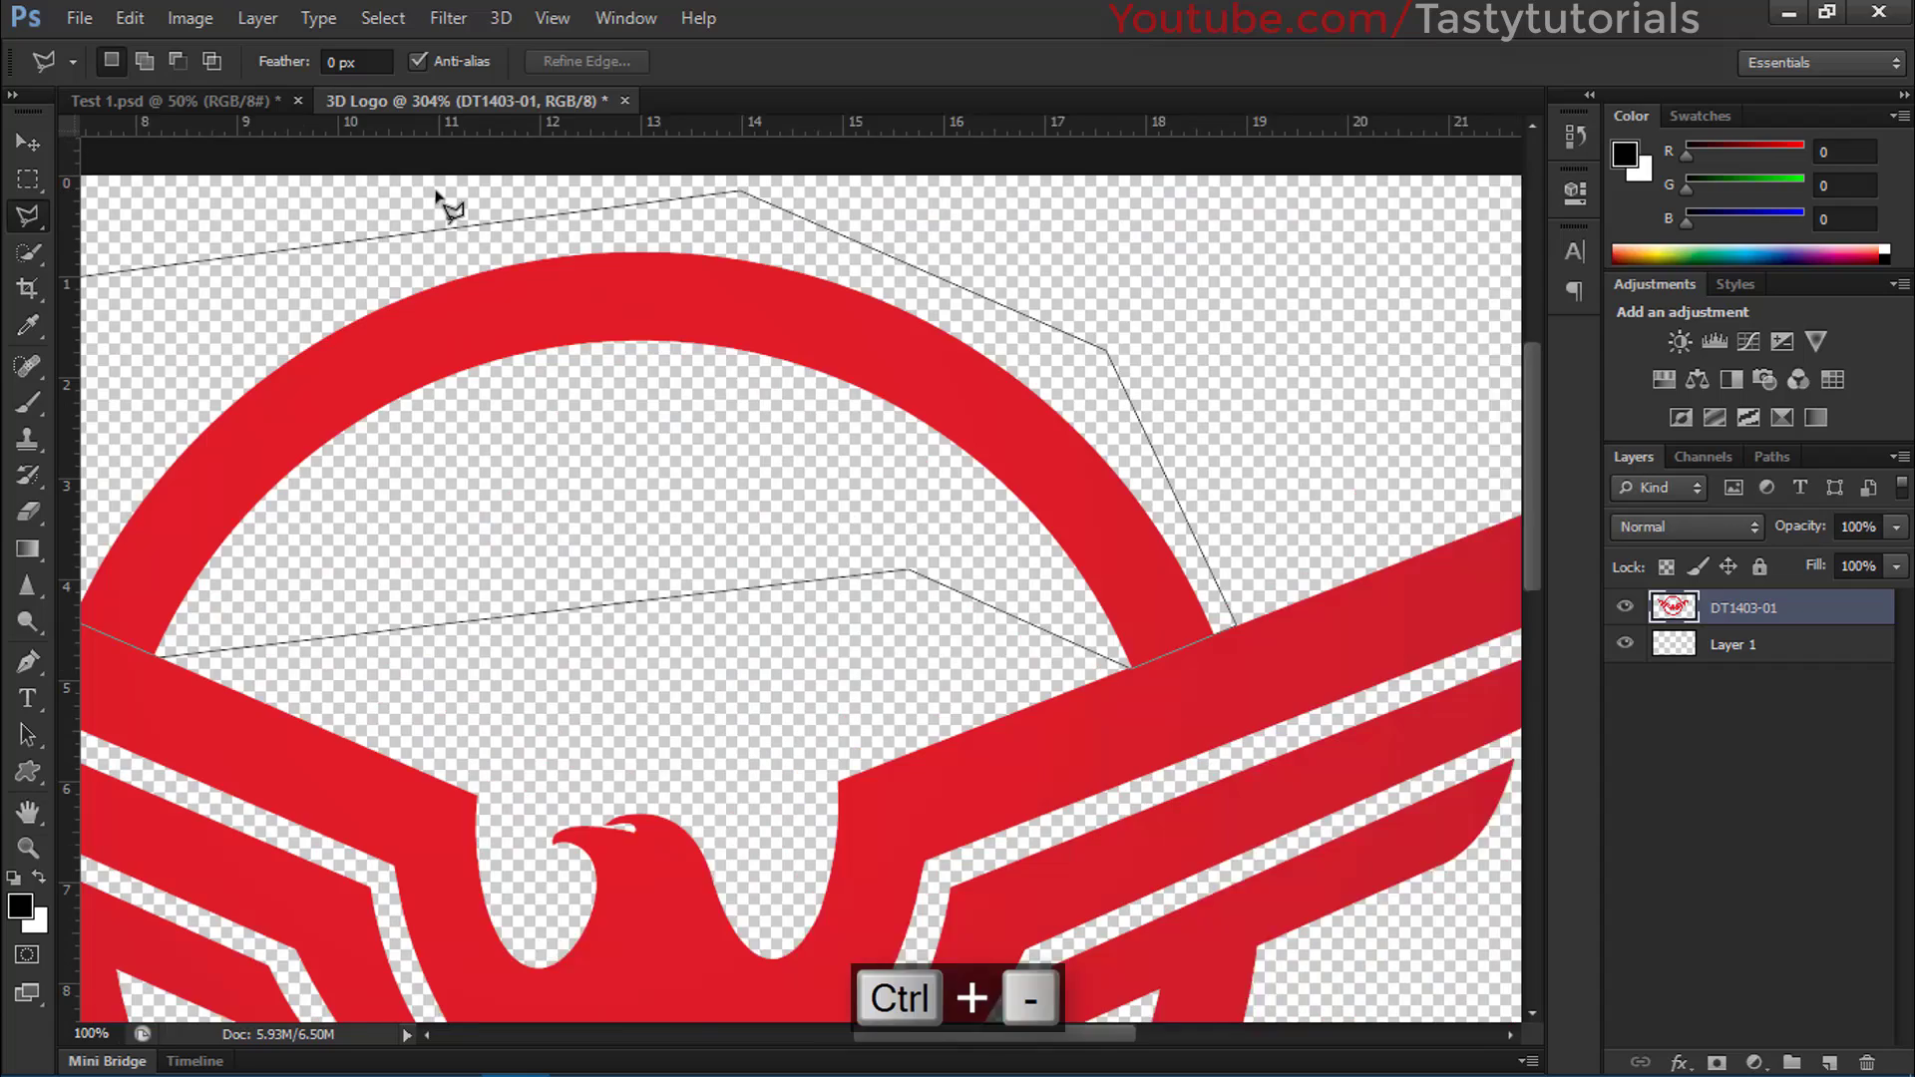
scroll(449, 193, down, 5)
key(ctrl+d)
scroll(361, 499, up, 3)
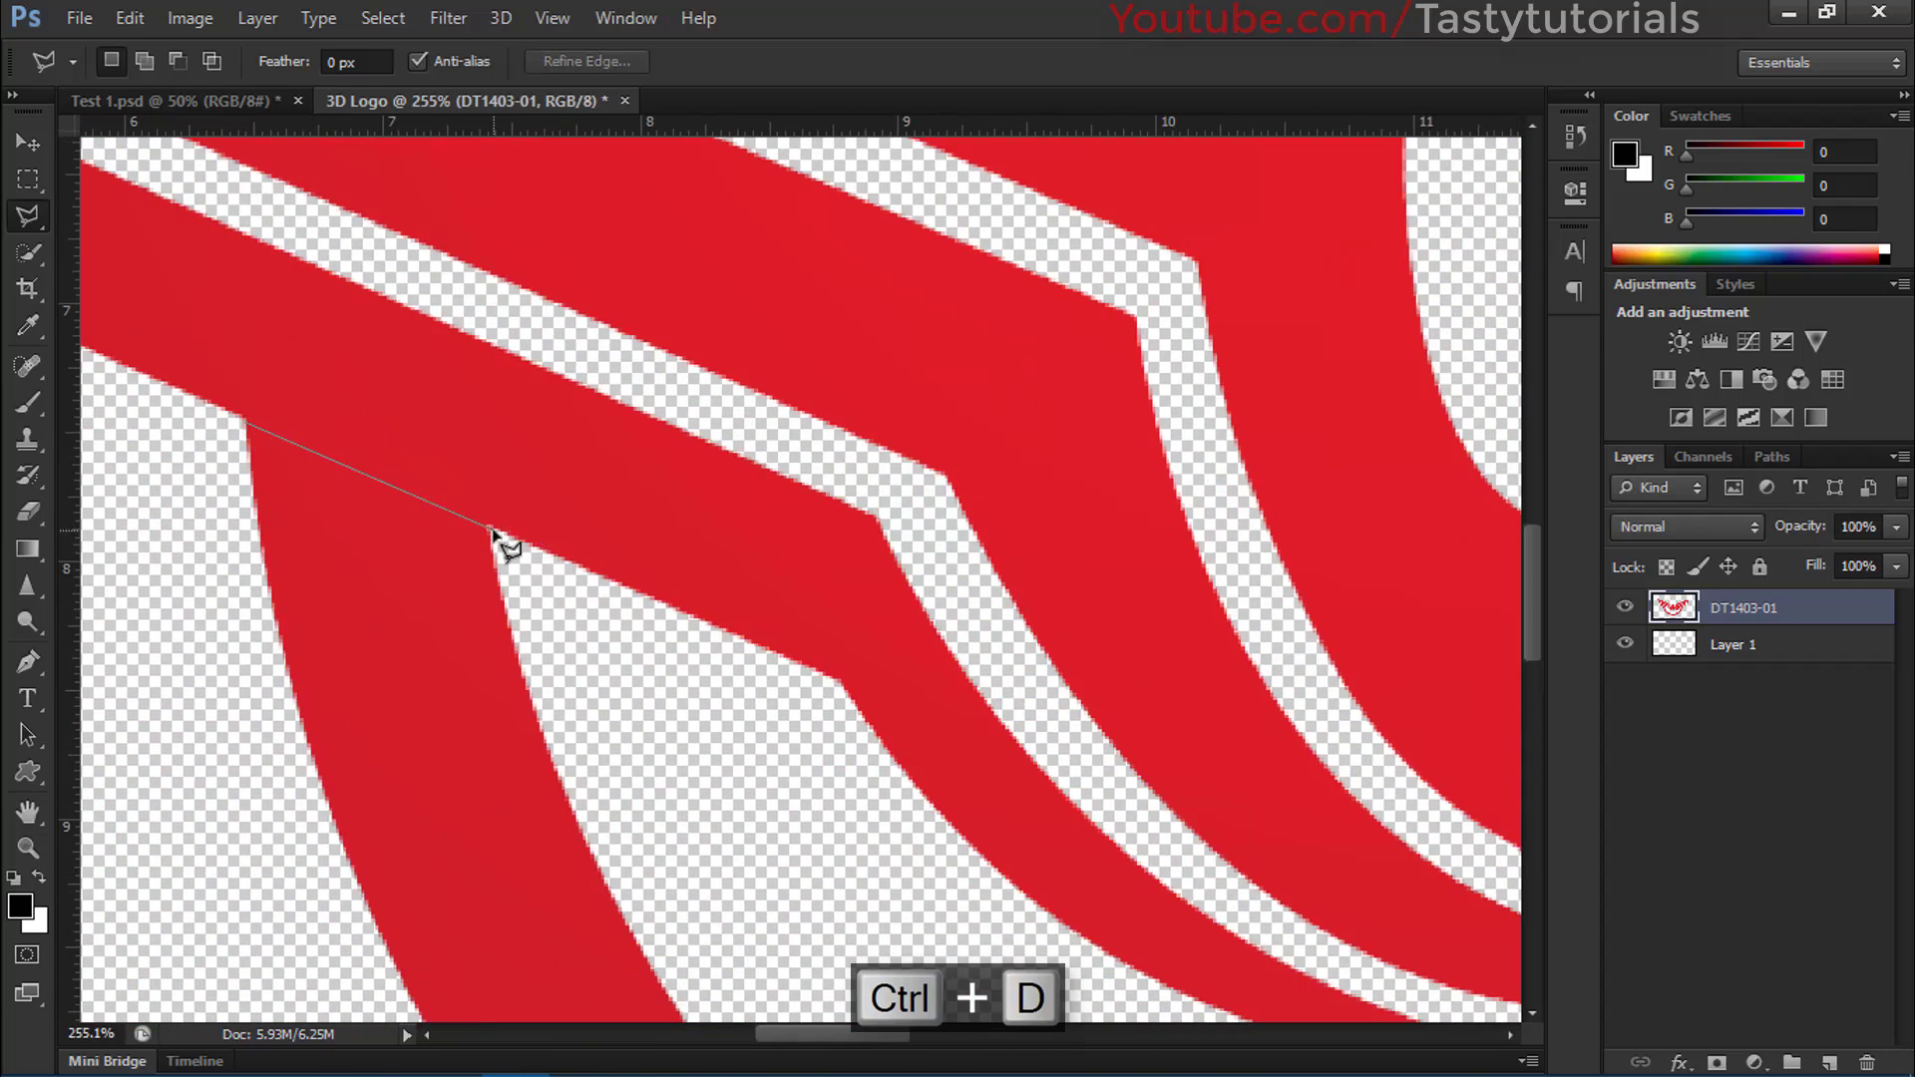
key(ctrl+minus)
key(ctrl+minus)
key(ctrl+equal)
key(ctrl+minus)
key(ctrl+minus)
key(ctrl+minus)
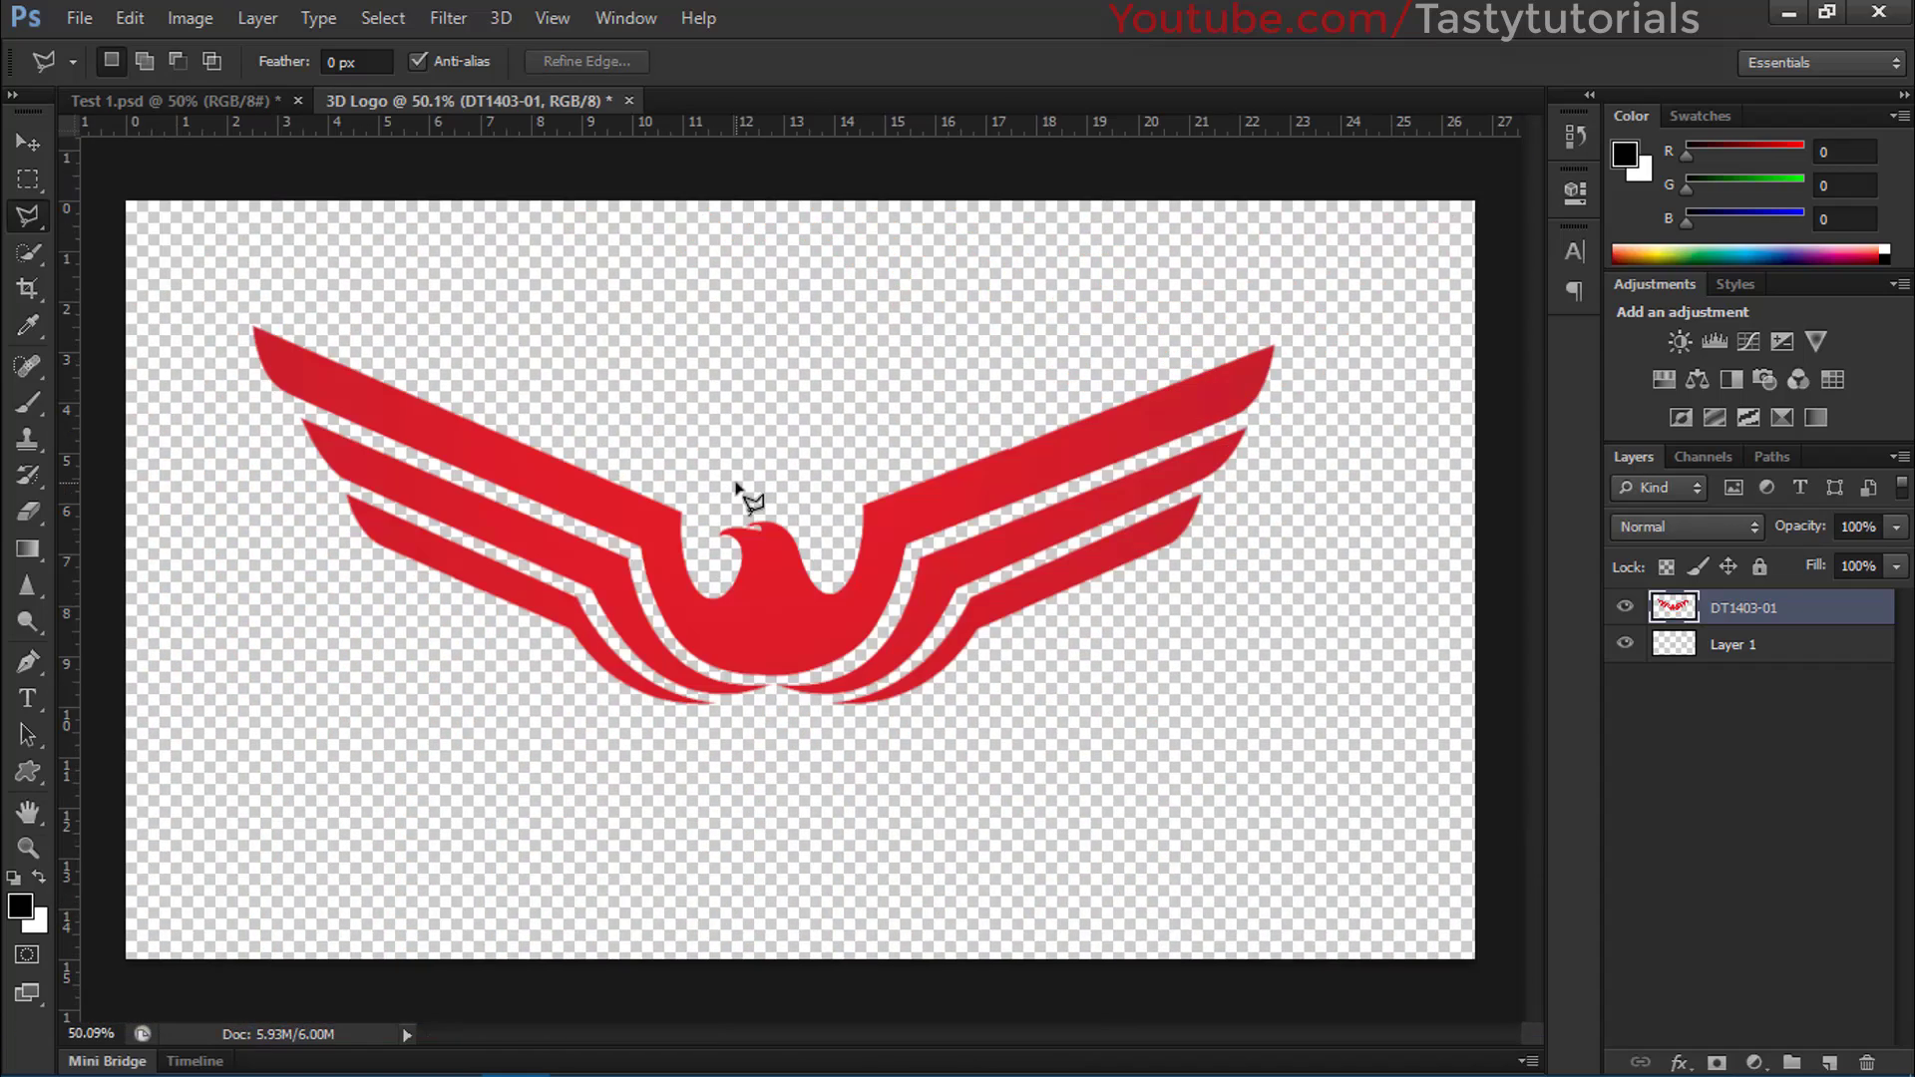
scroll(826, 620, up, 1)
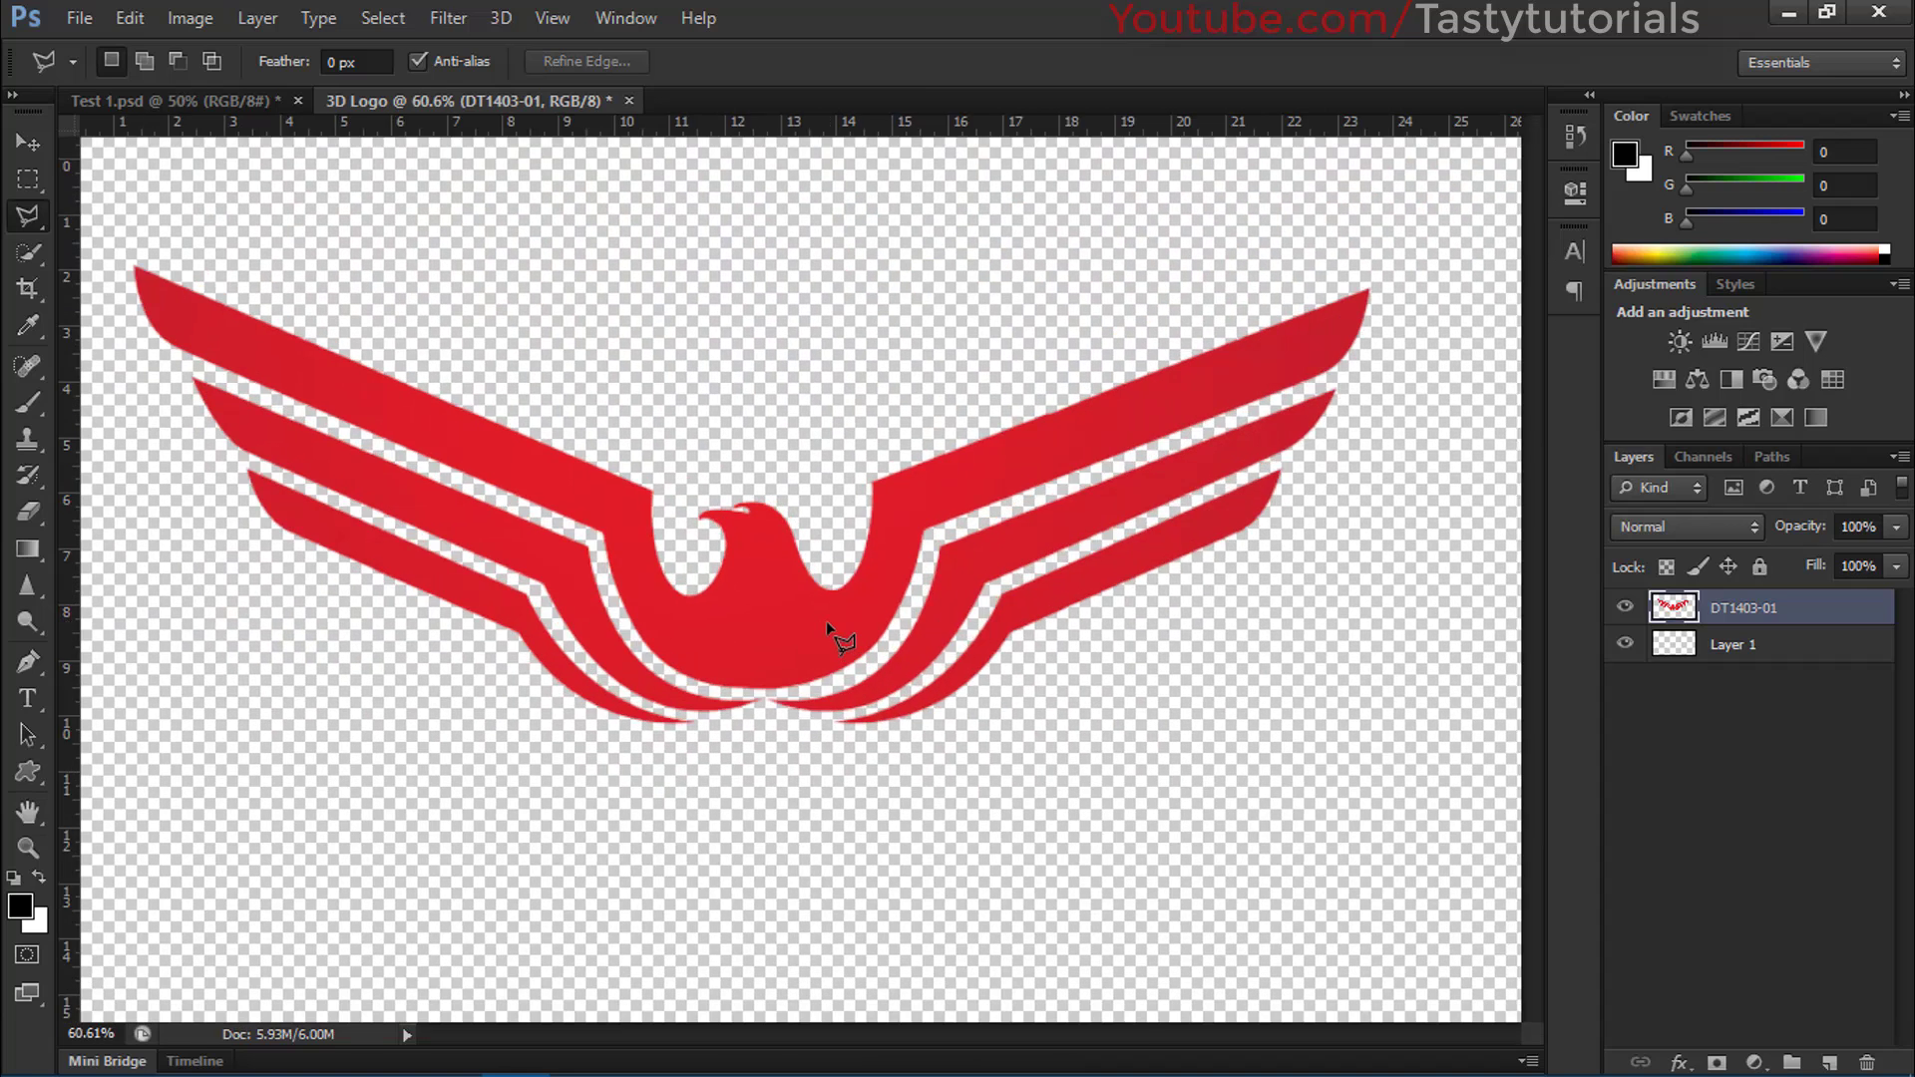
scroll(825, 620, down, 1)
key(v)
scroll(812, 590, down, 1)
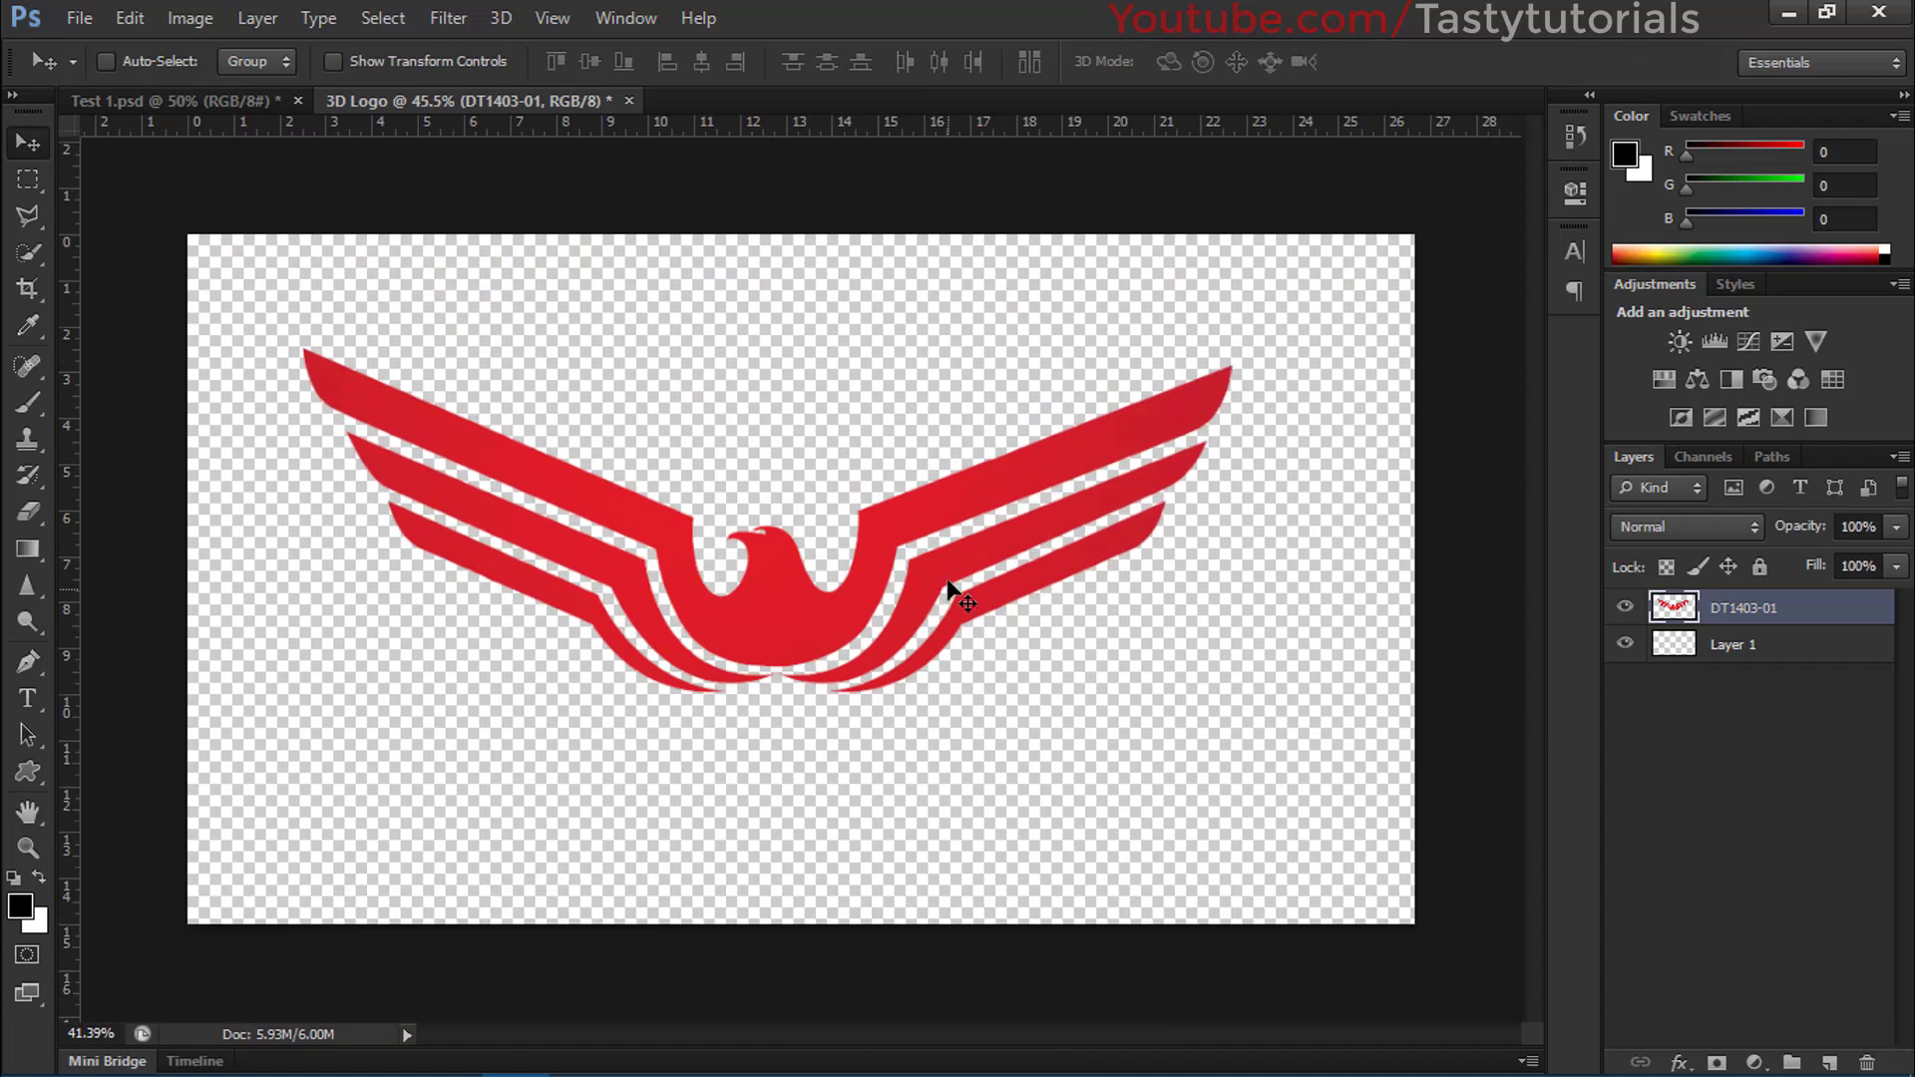
scroll(1098, 641, down, 1)
scroll(778, 539, up, 2)
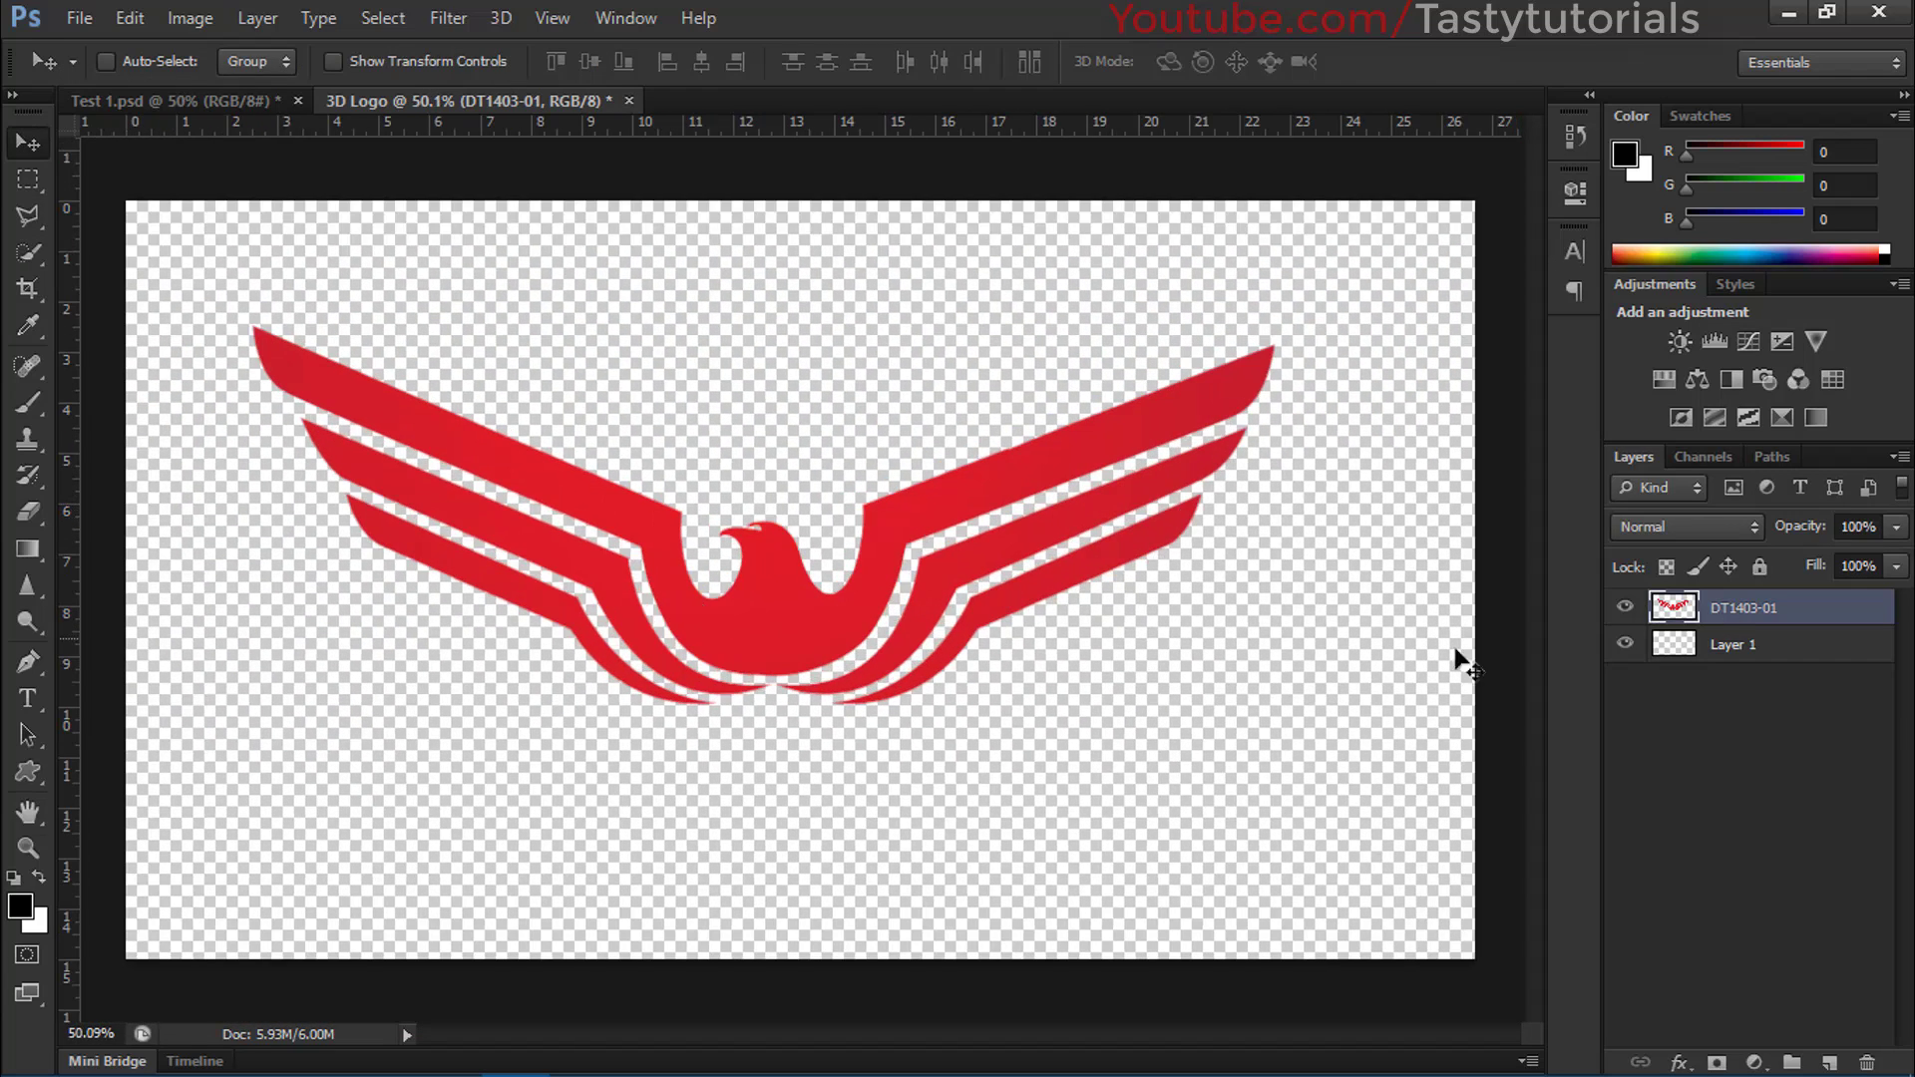
Rename the eagle layer to 'Logo' and Layer 1 to 'BG'.
double_click(1746, 607)
text(لایک)
key(Return)
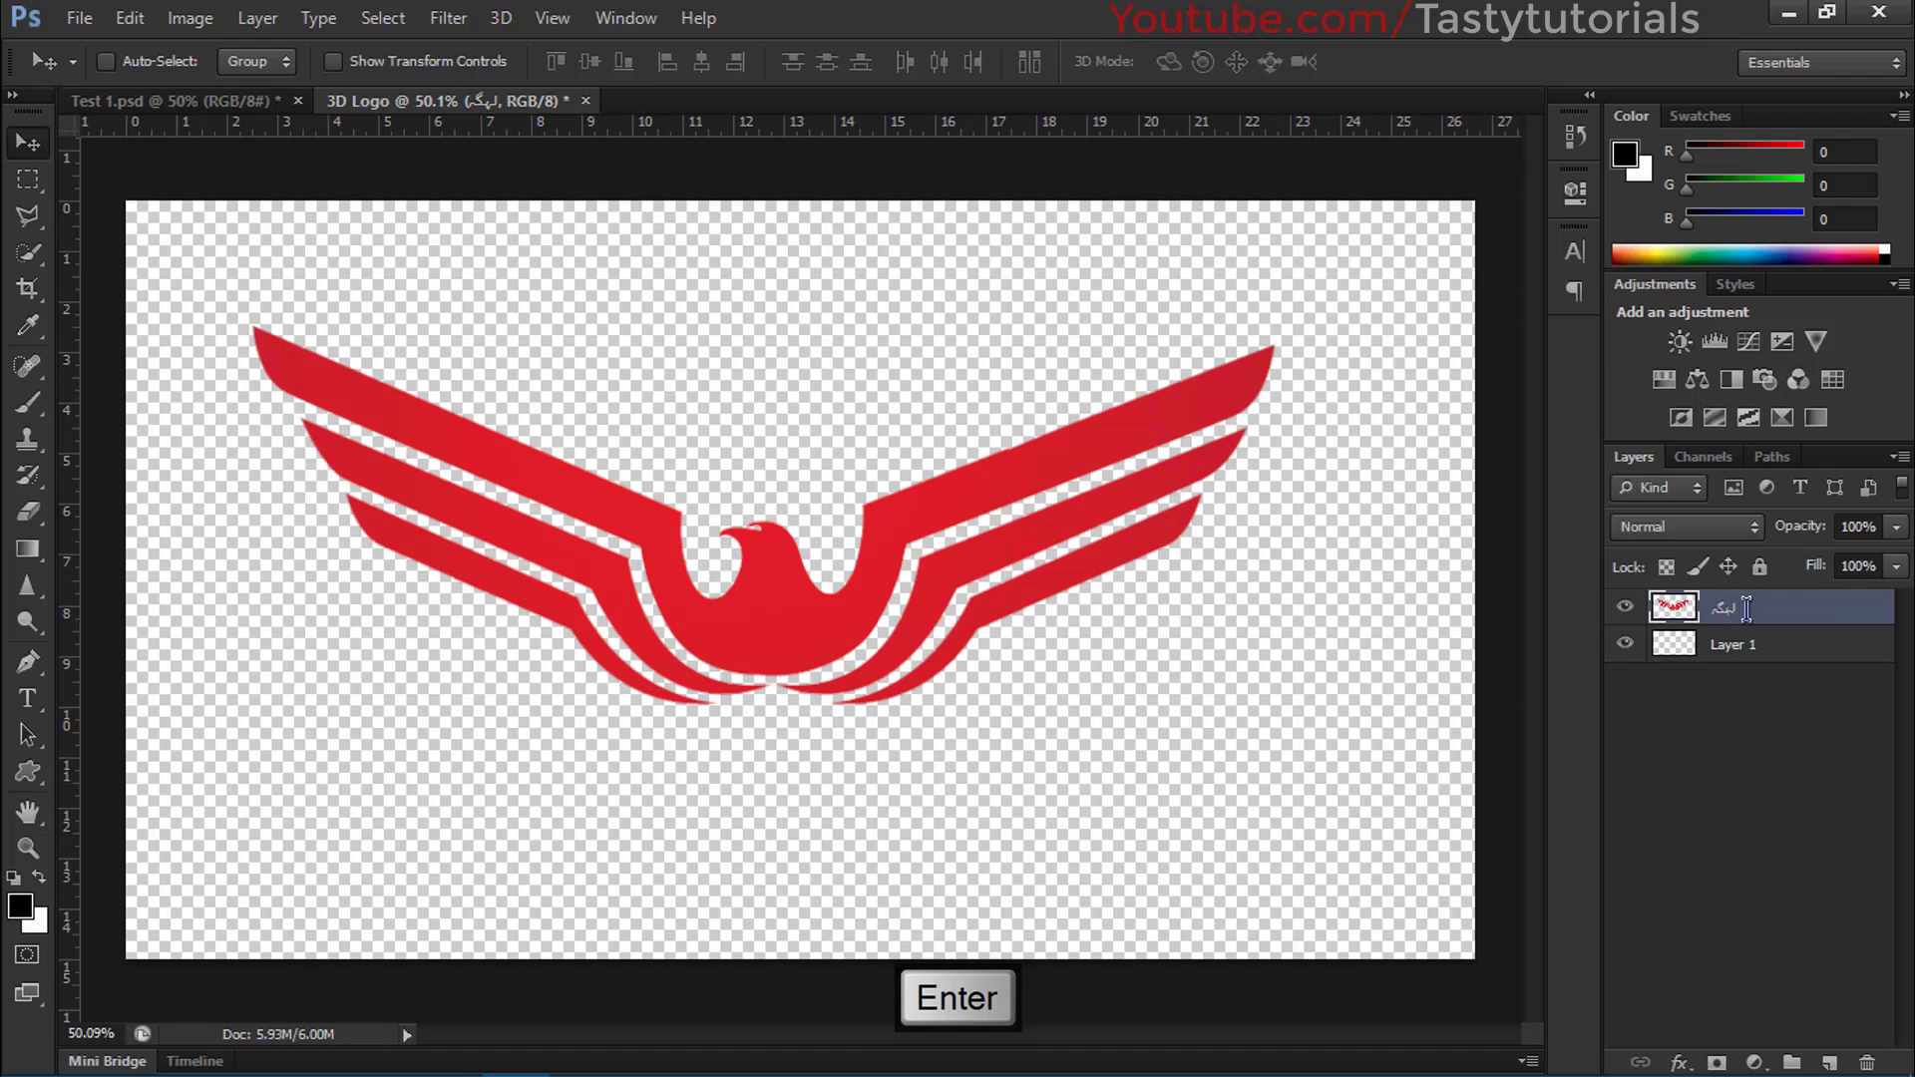
key(alt)
double_click(1724, 610)
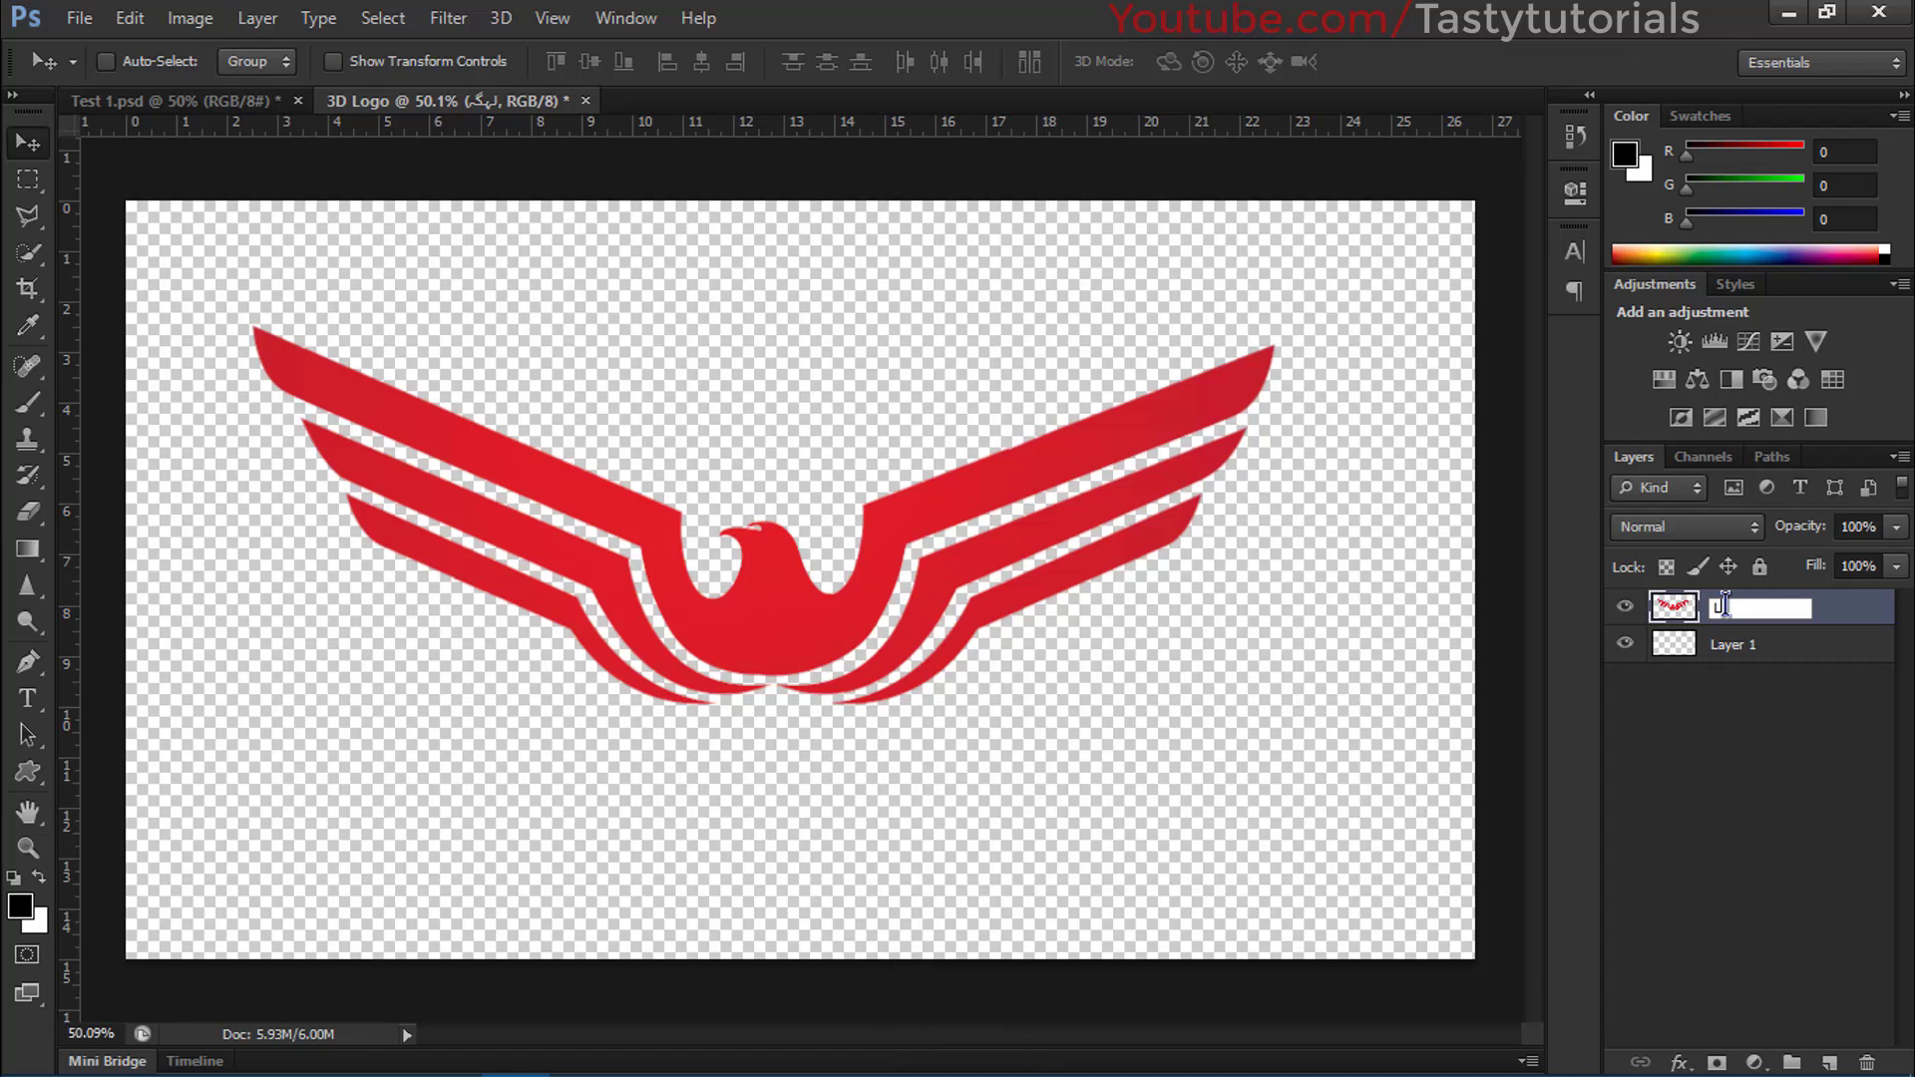
text(Logo)
key(Return)
double_click(1741, 644)
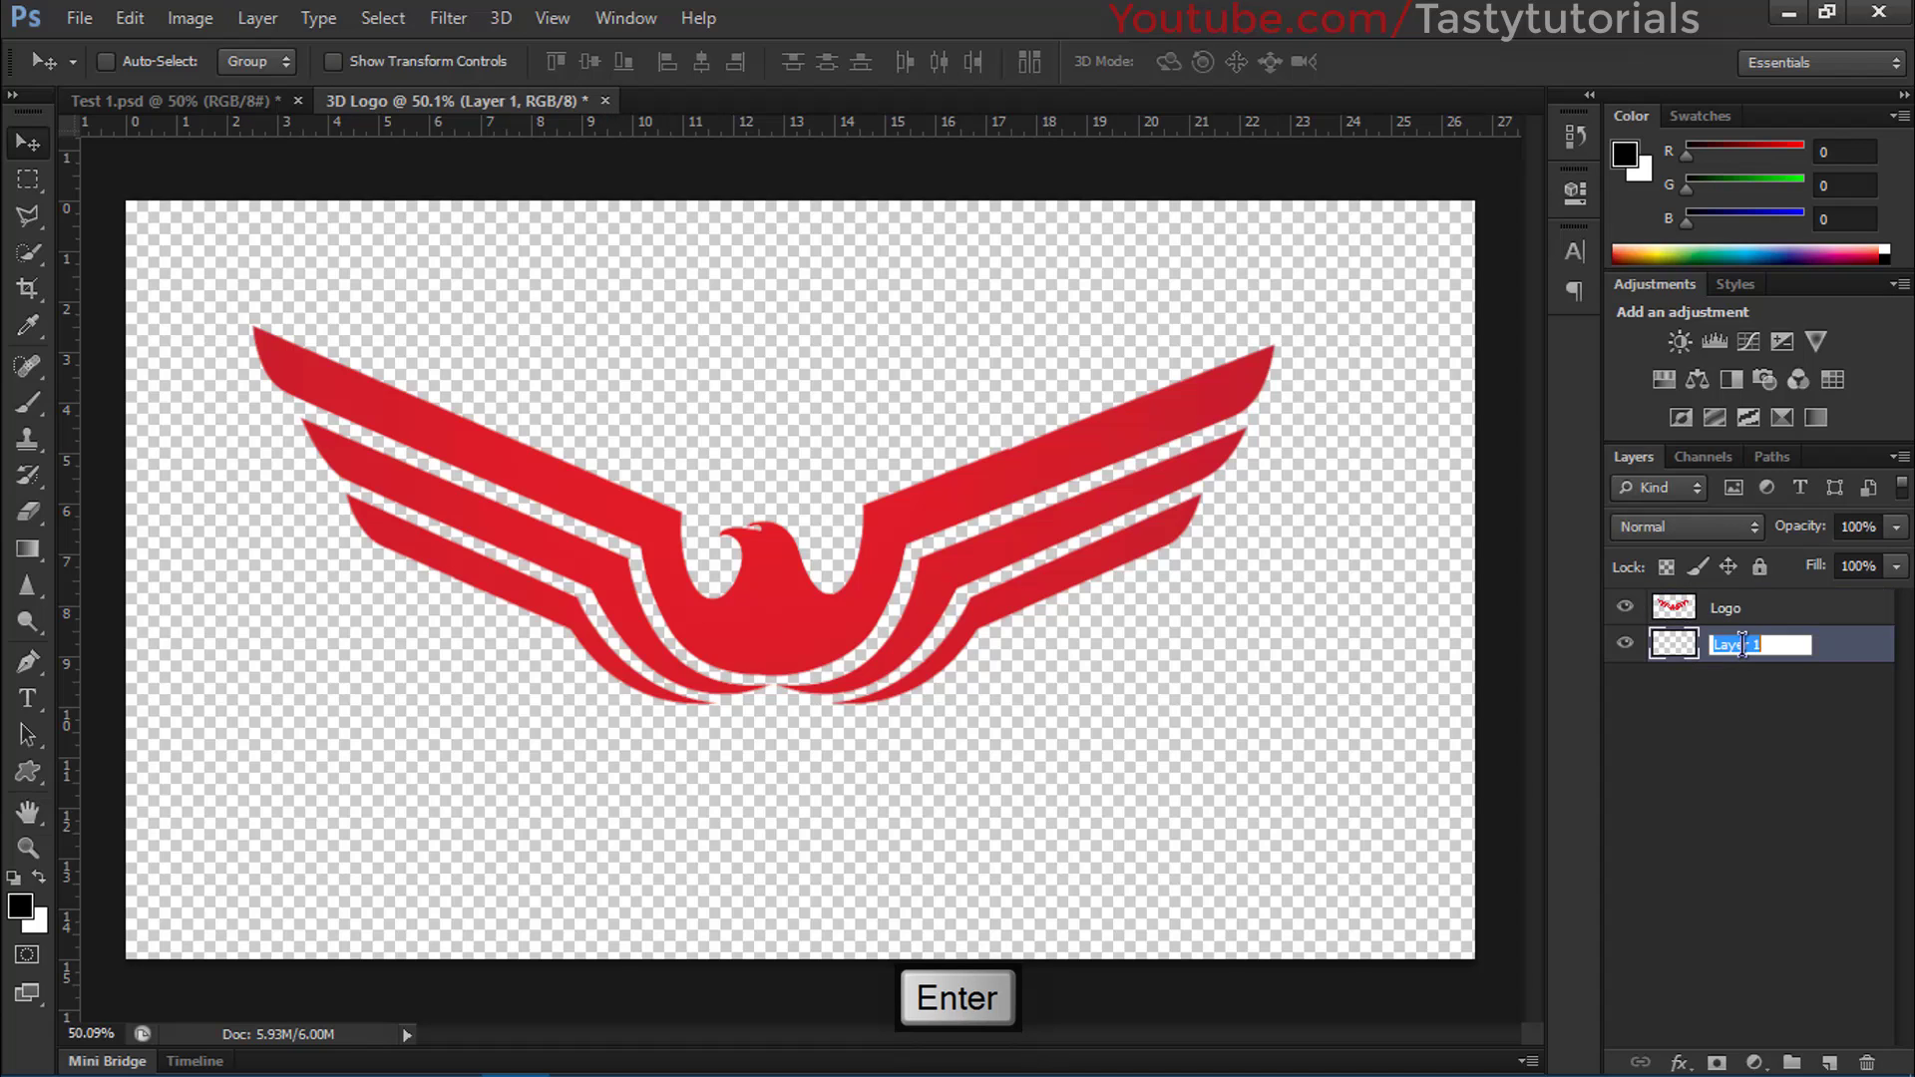
text(BG)
key(Return)
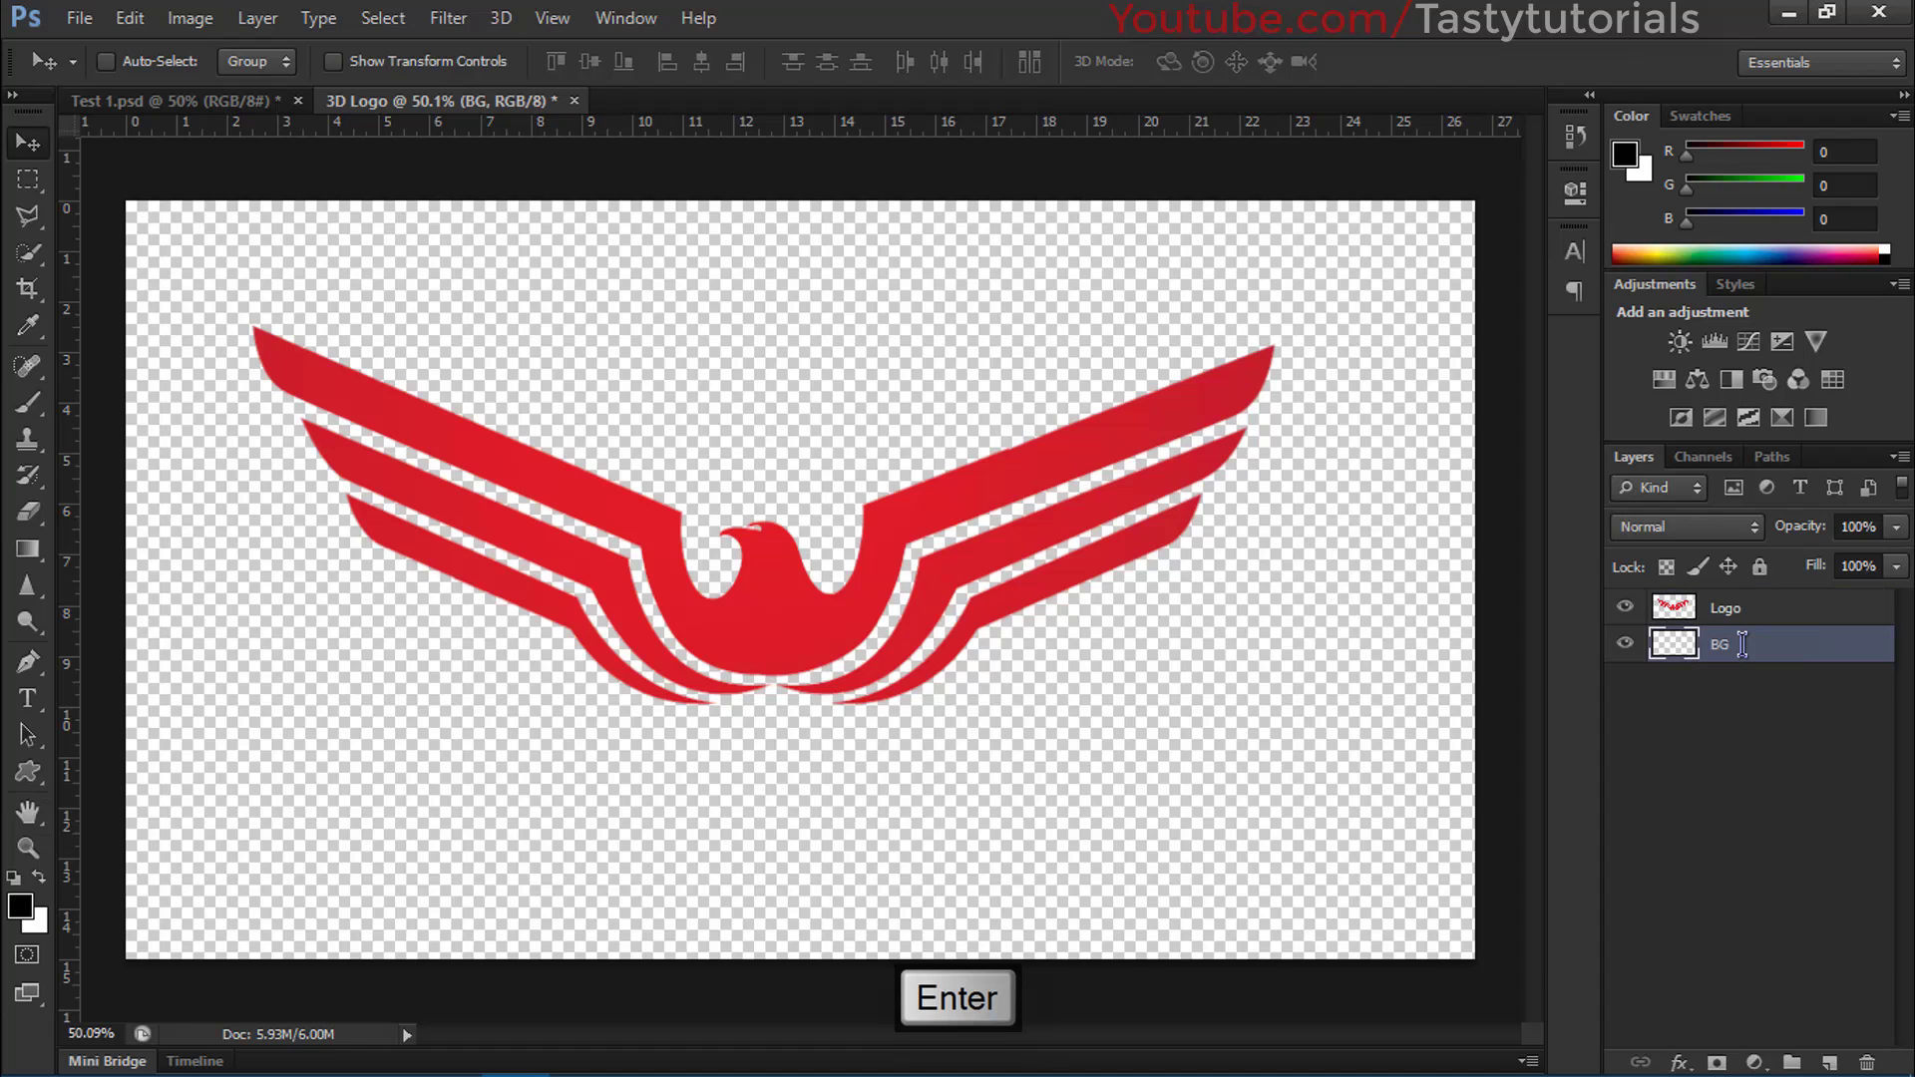
Fill BG with white and centre the Logo layer horizontally and vertically on the canvas.
key(ctrl+BackSpace)
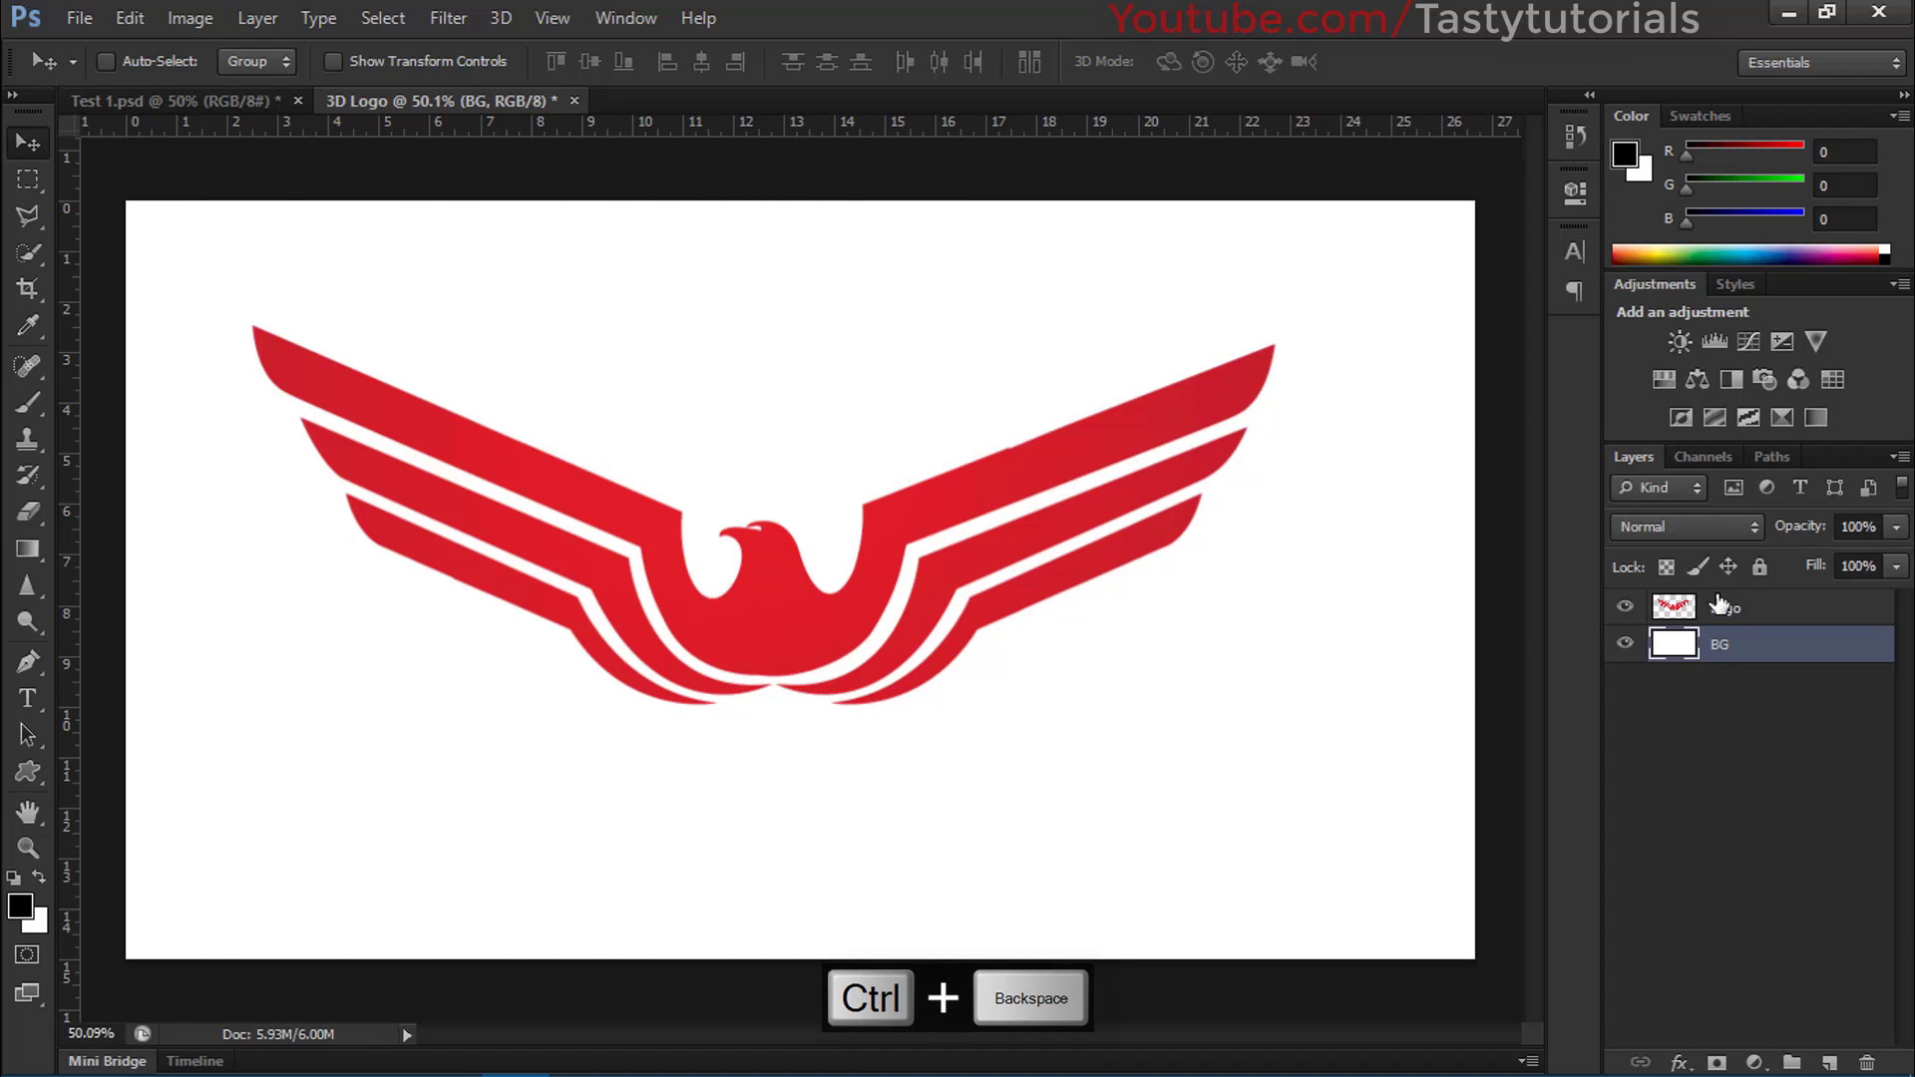
click(1685, 608)
key(ctrl+a)
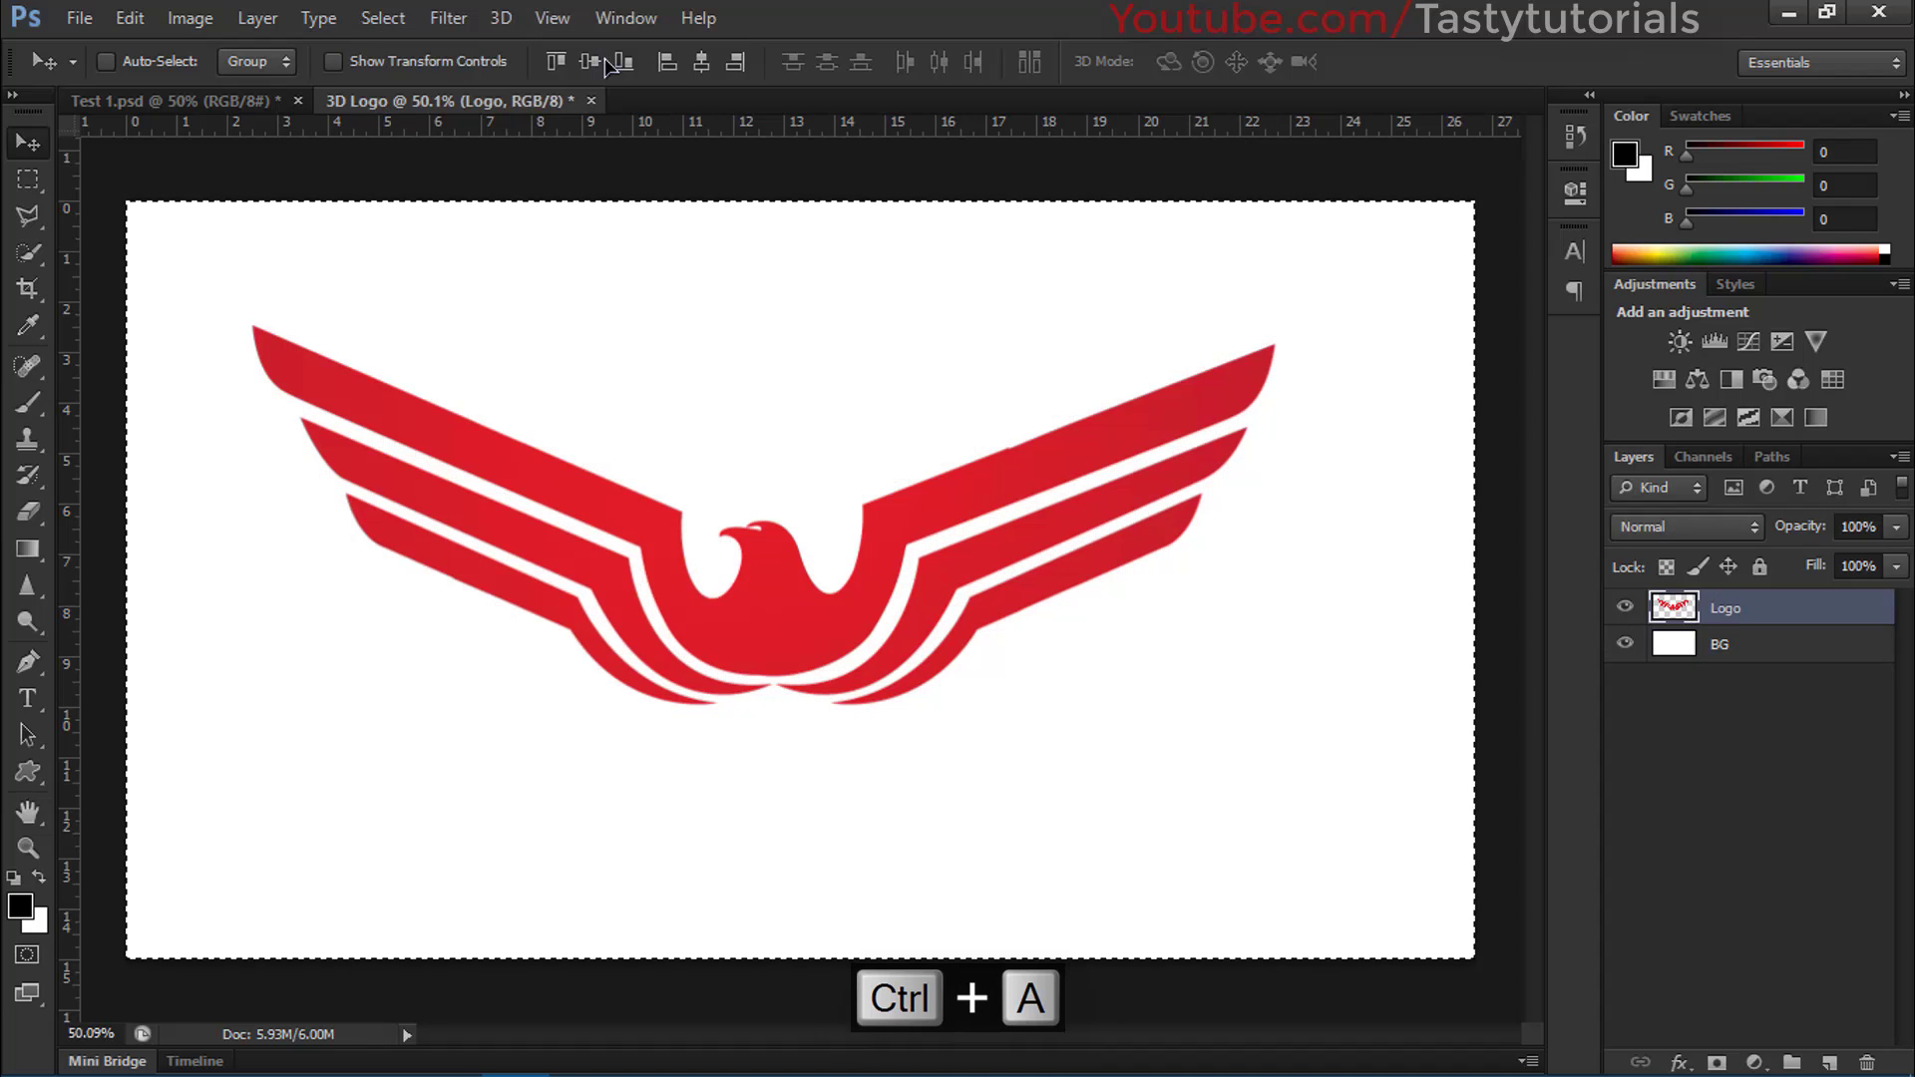
click(703, 64)
click(591, 64)
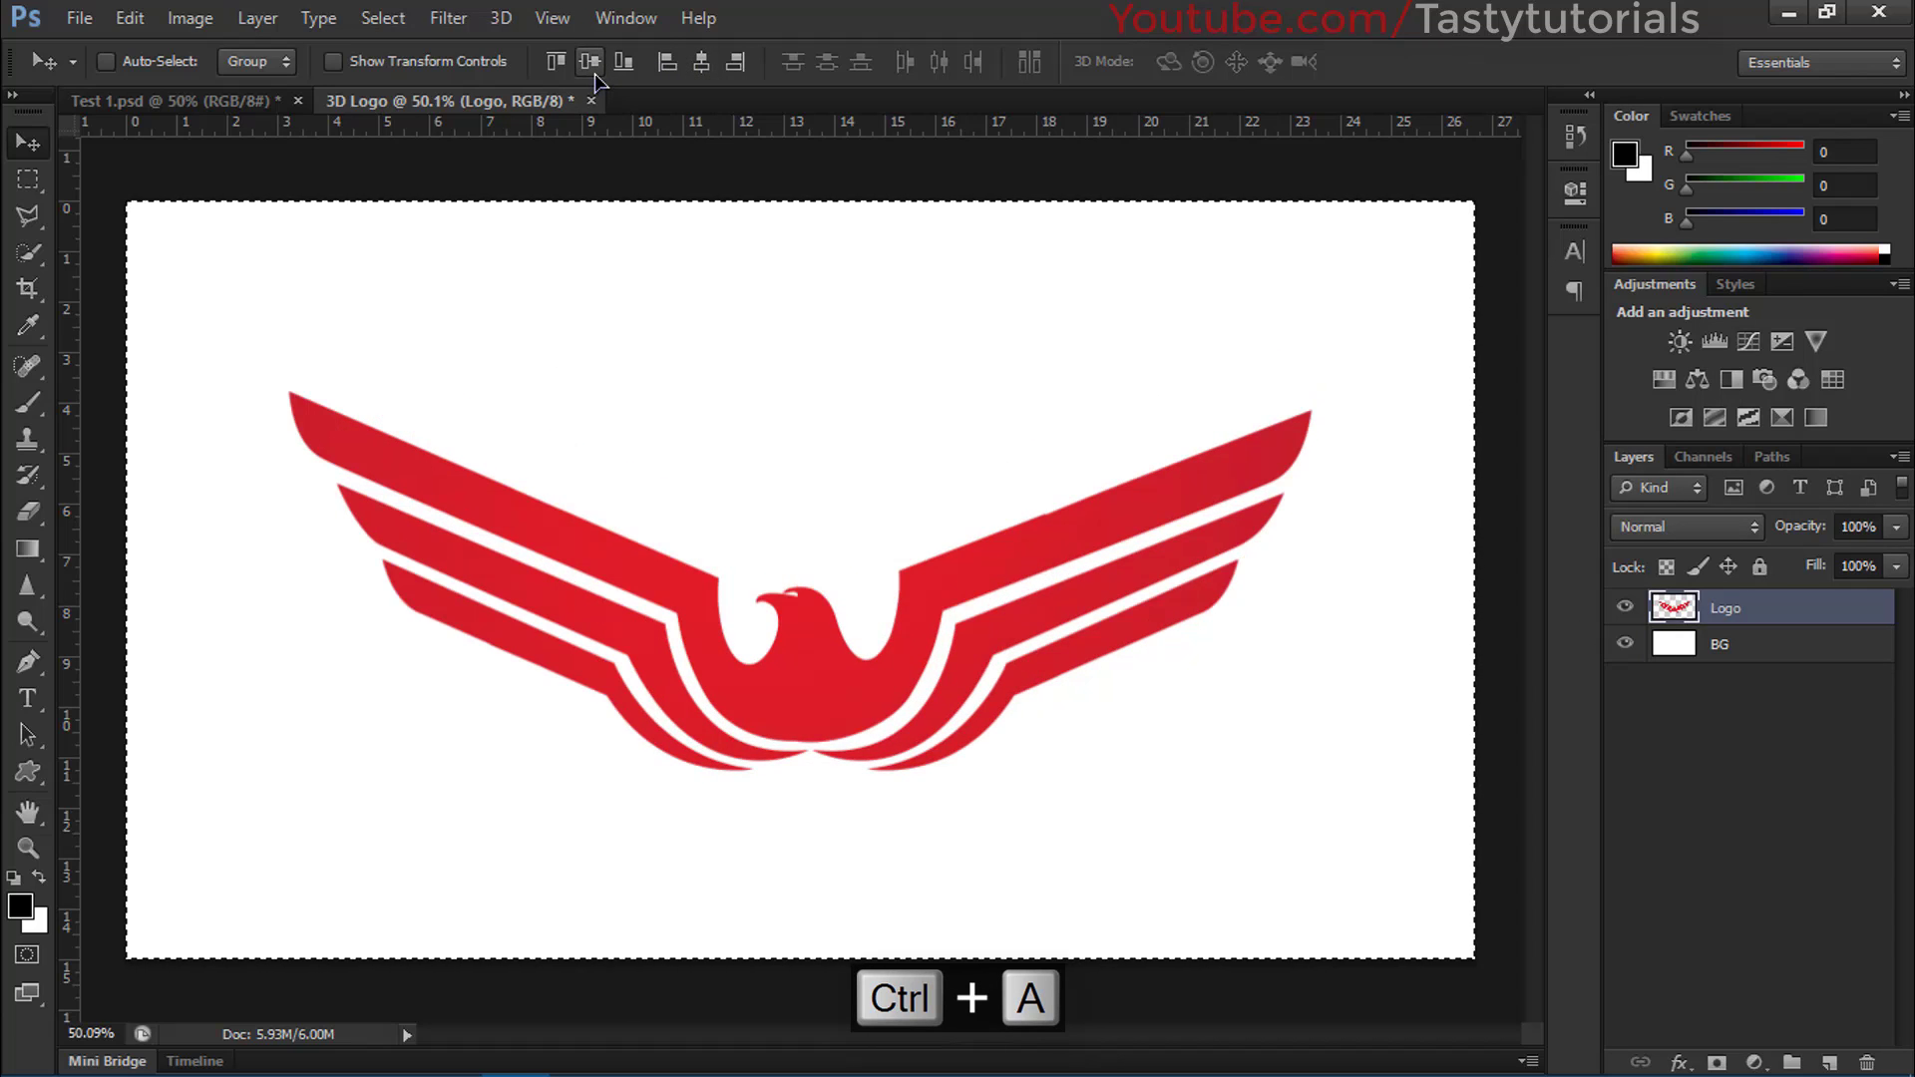
key(ctrl+d)
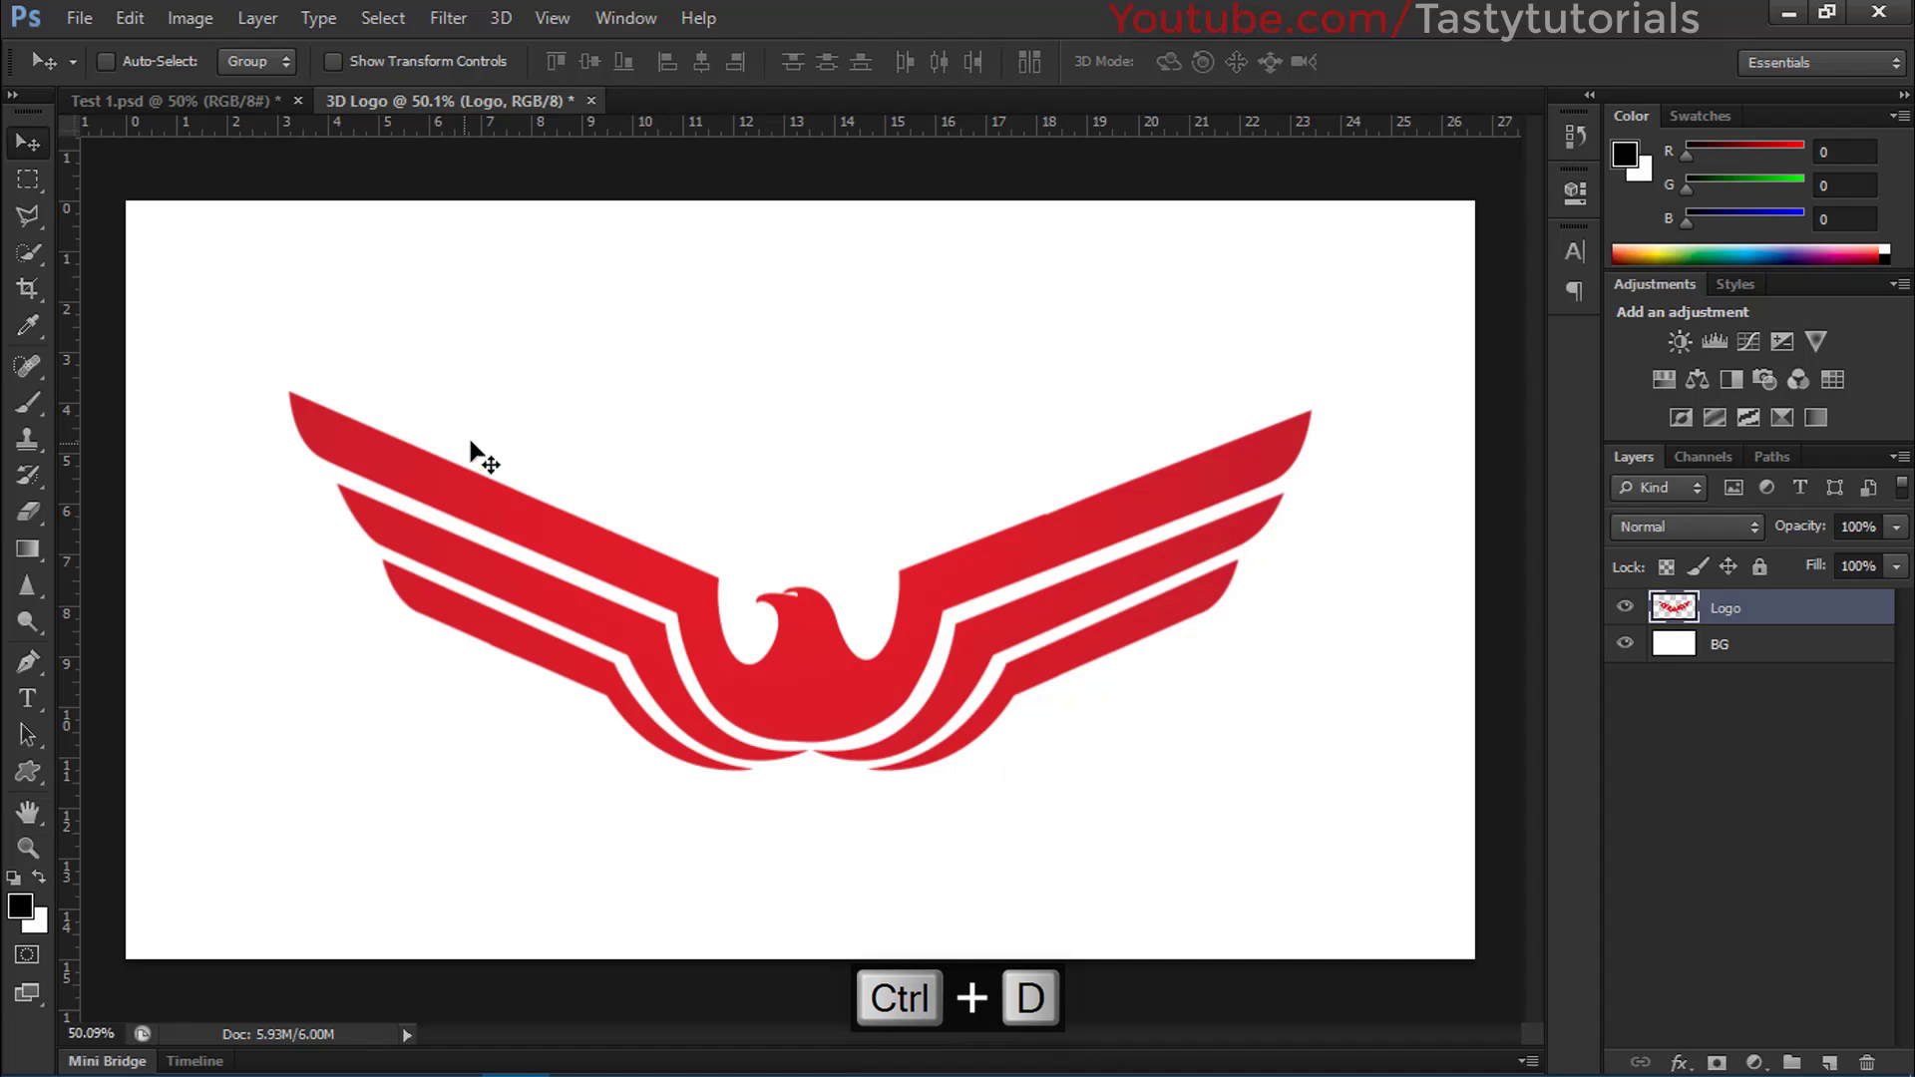
Add the text 'INDEPENDENT' near the logo with widened letter spacing.
key(t)
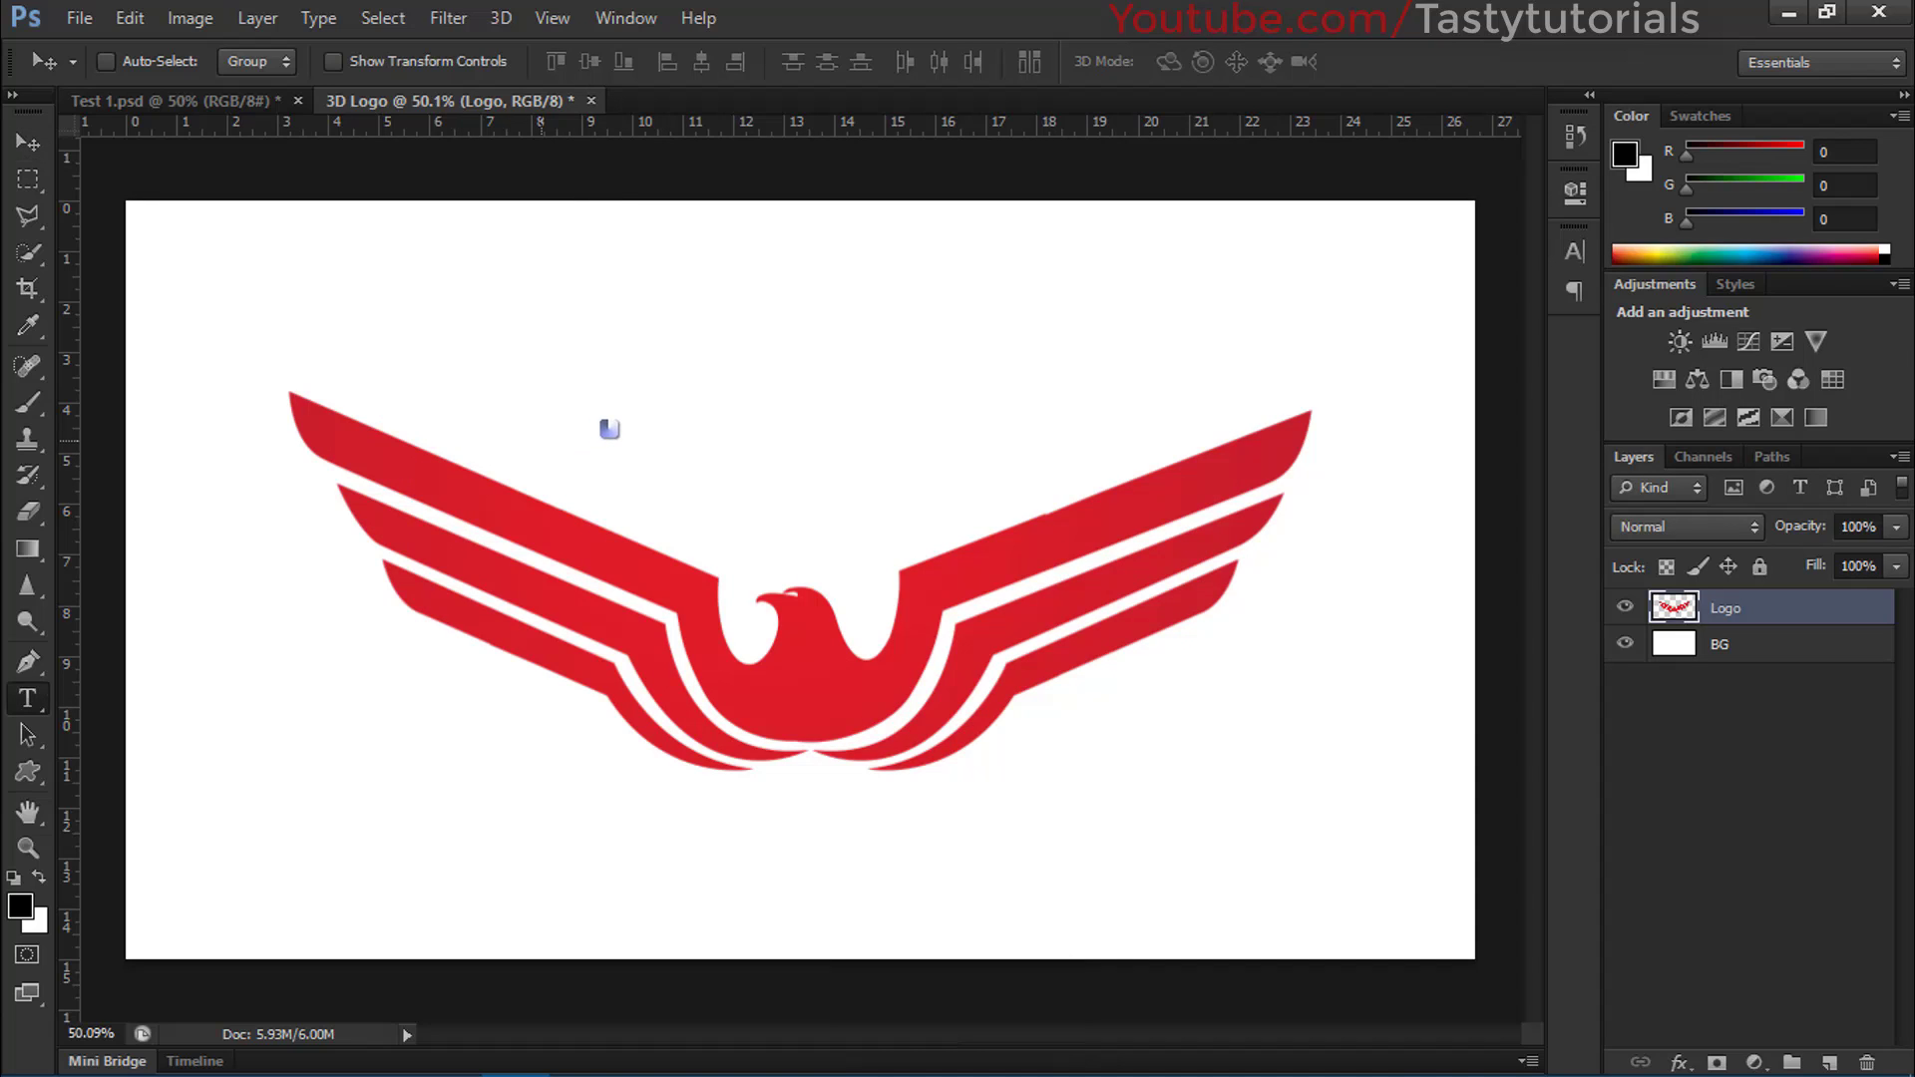
click(677, 431)
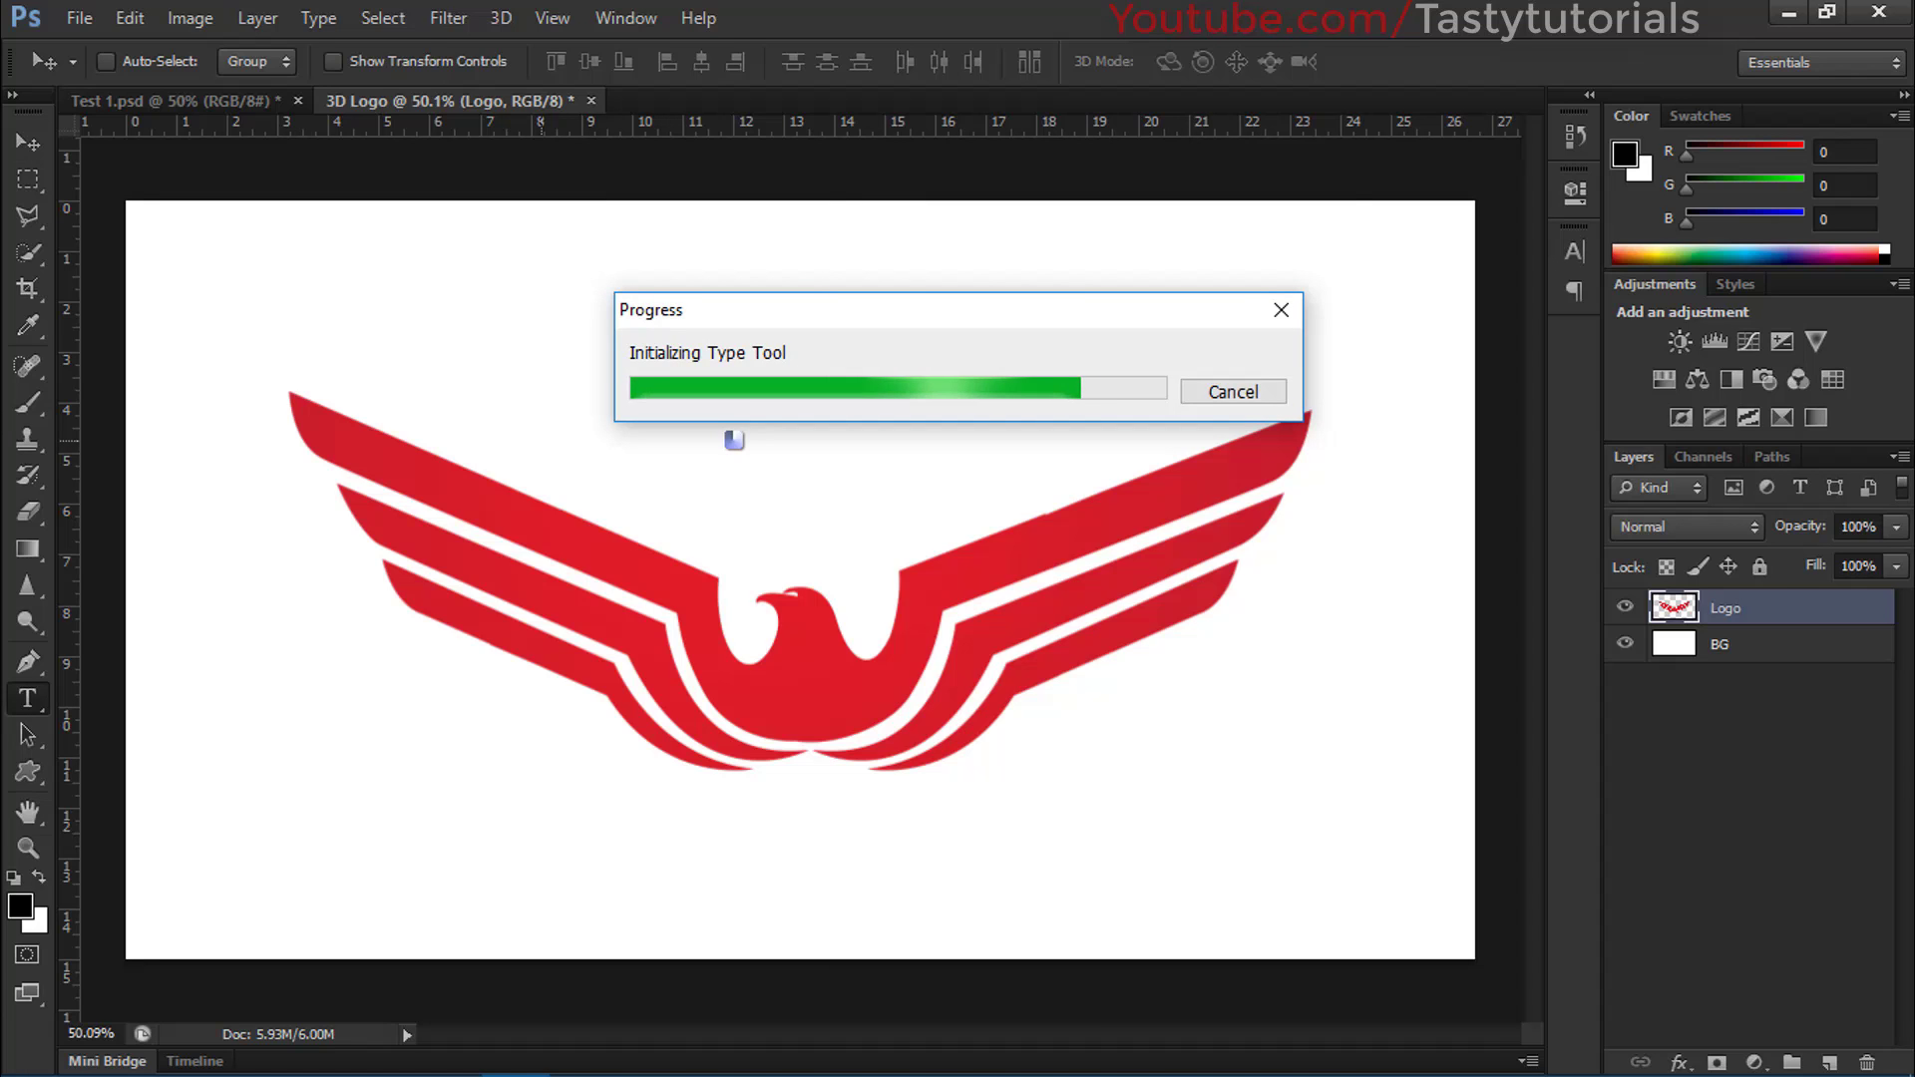
text(INDEPENDENT)
key(ctrl+a)
click(1575, 251)
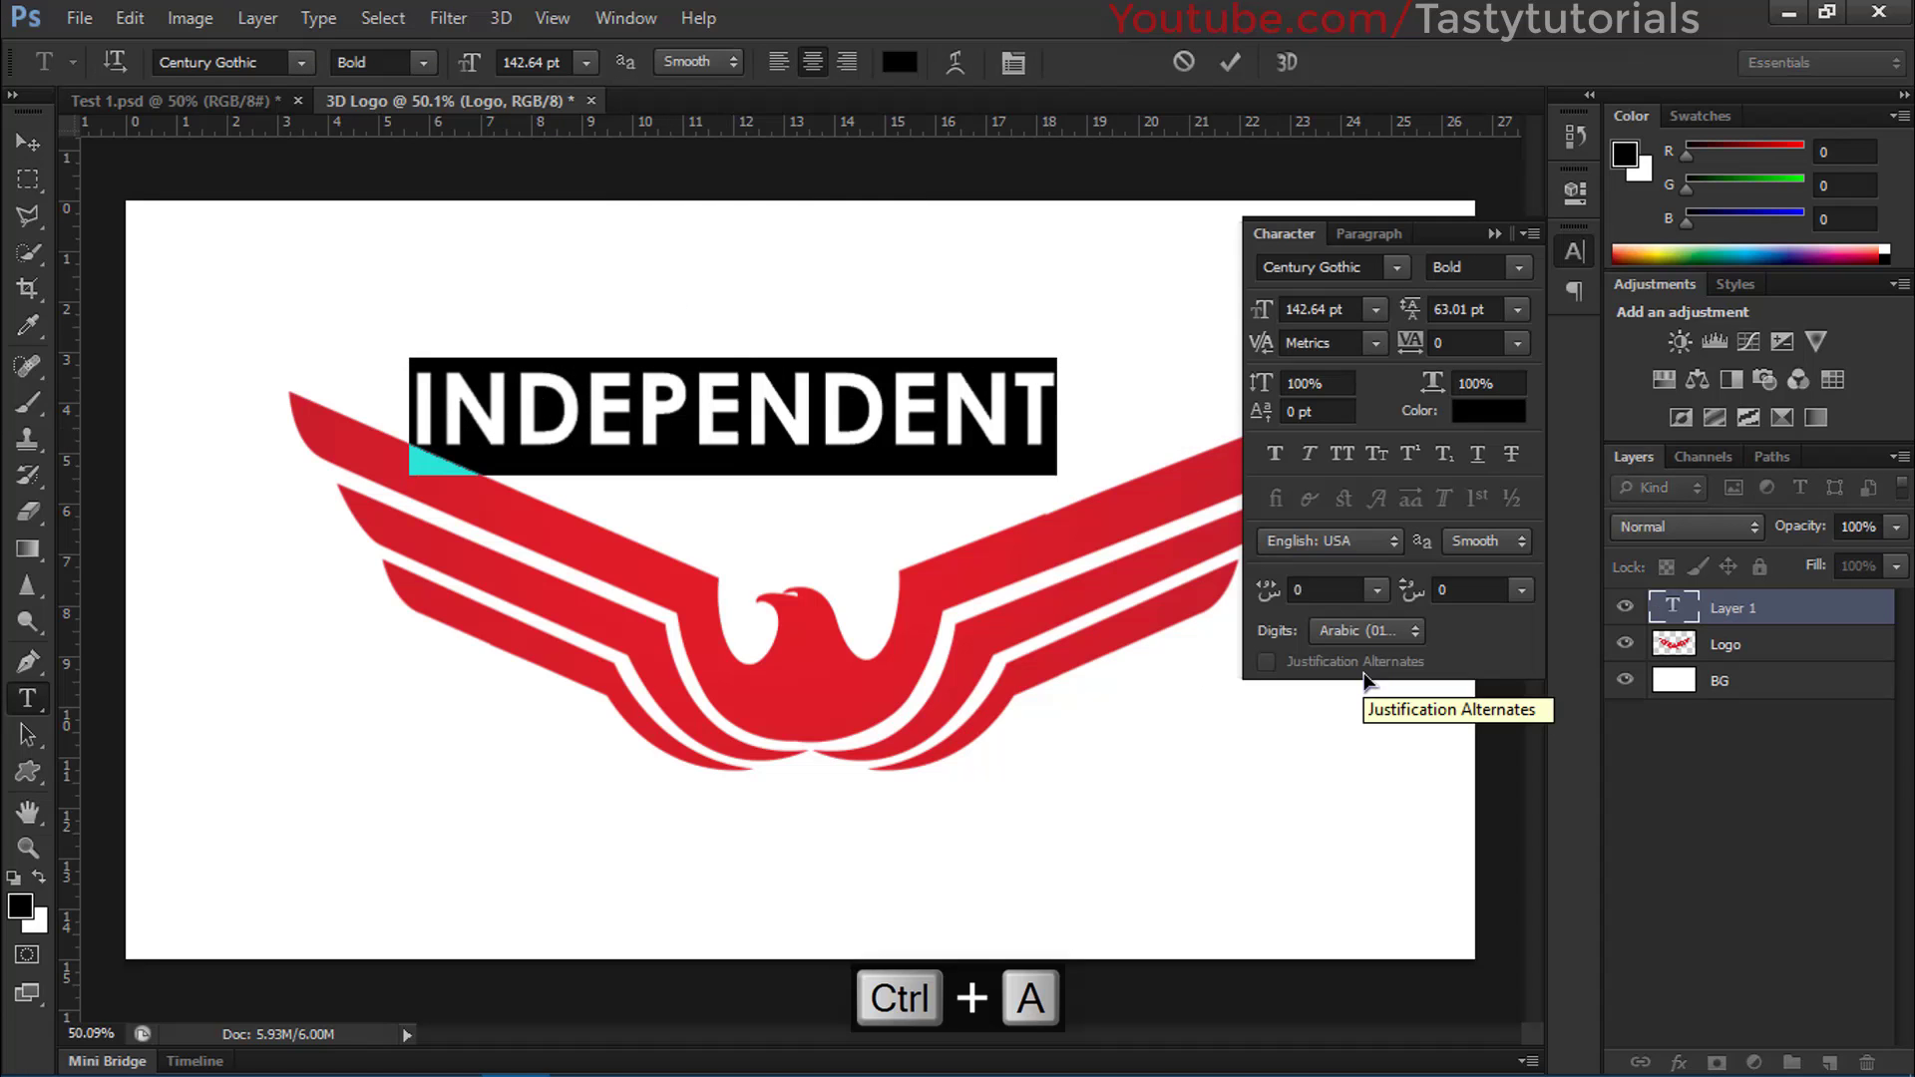
click(1517, 342)
click(1436, 470)
Enlarge the INDEPENDENT text beneath the eagle and select it together with the Logo layer.
click(28, 142)
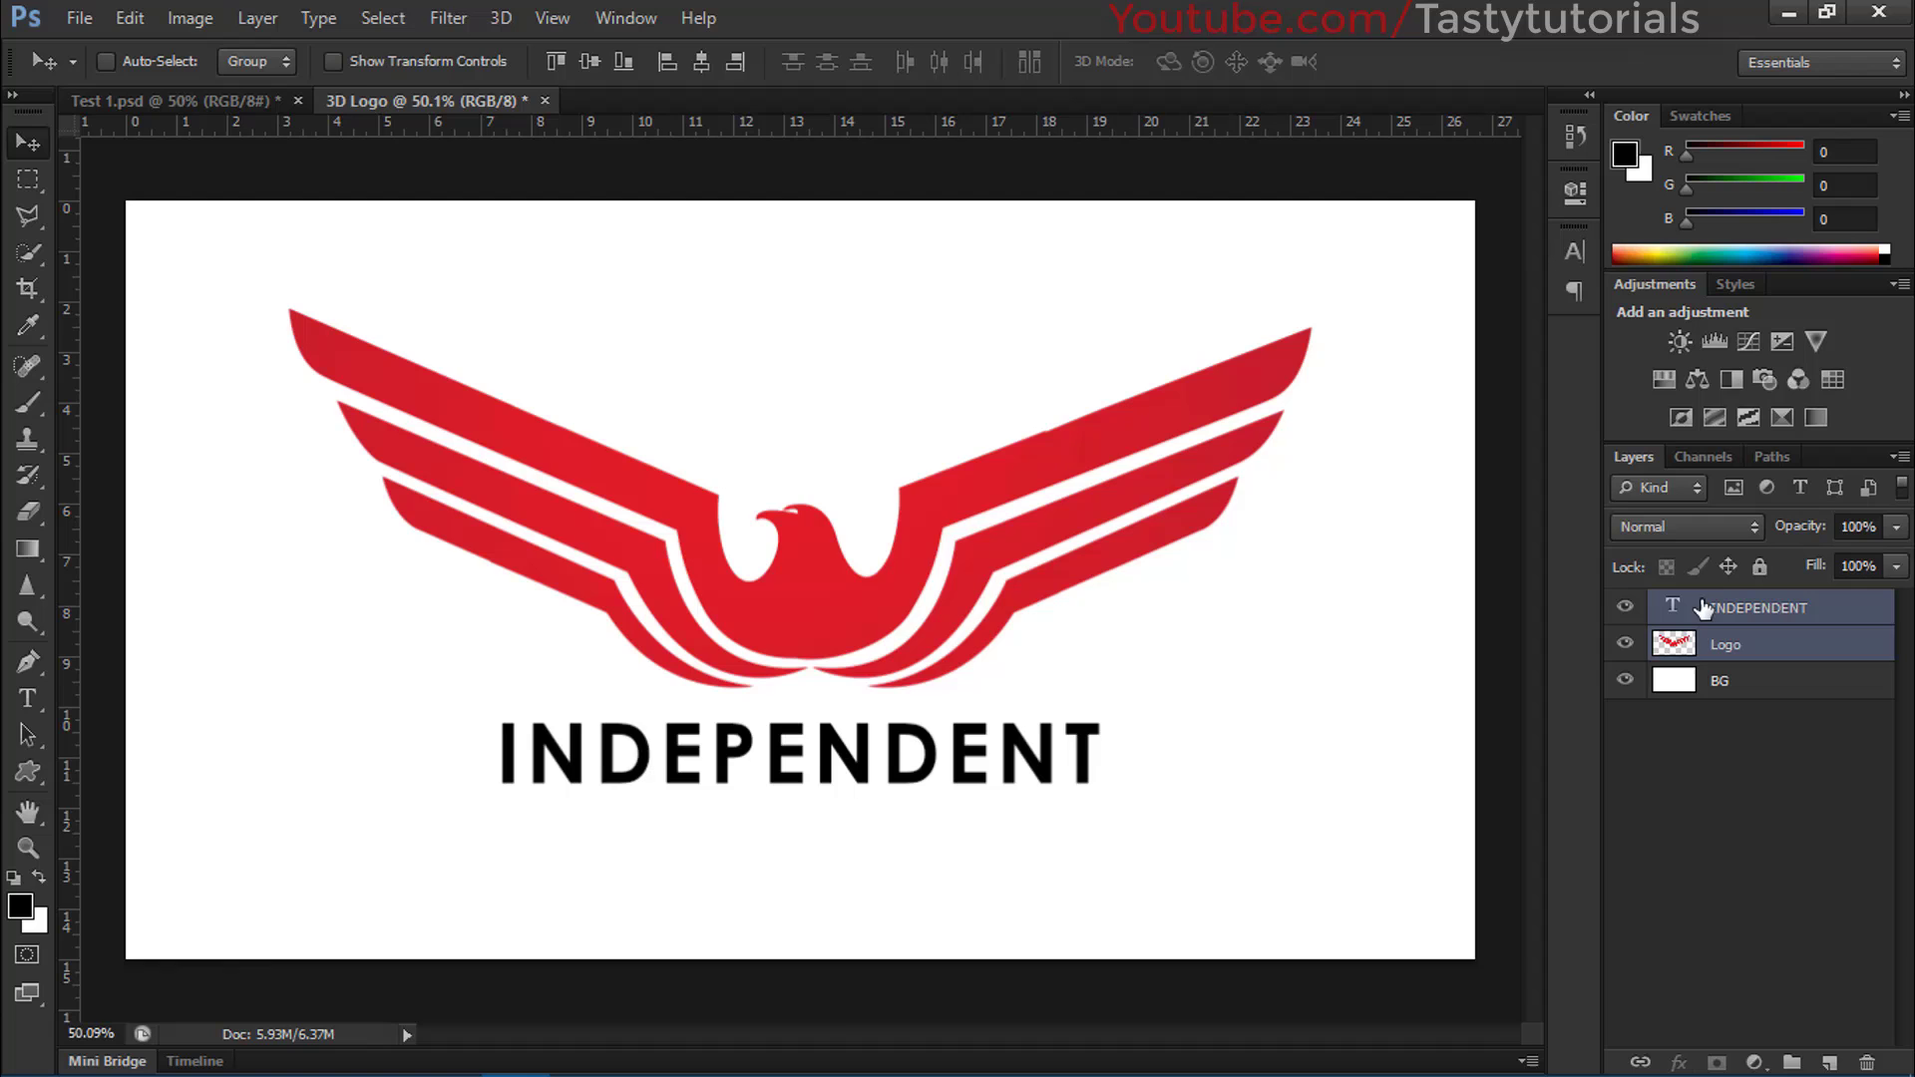
click(1703, 608)
key(ctrl+a)
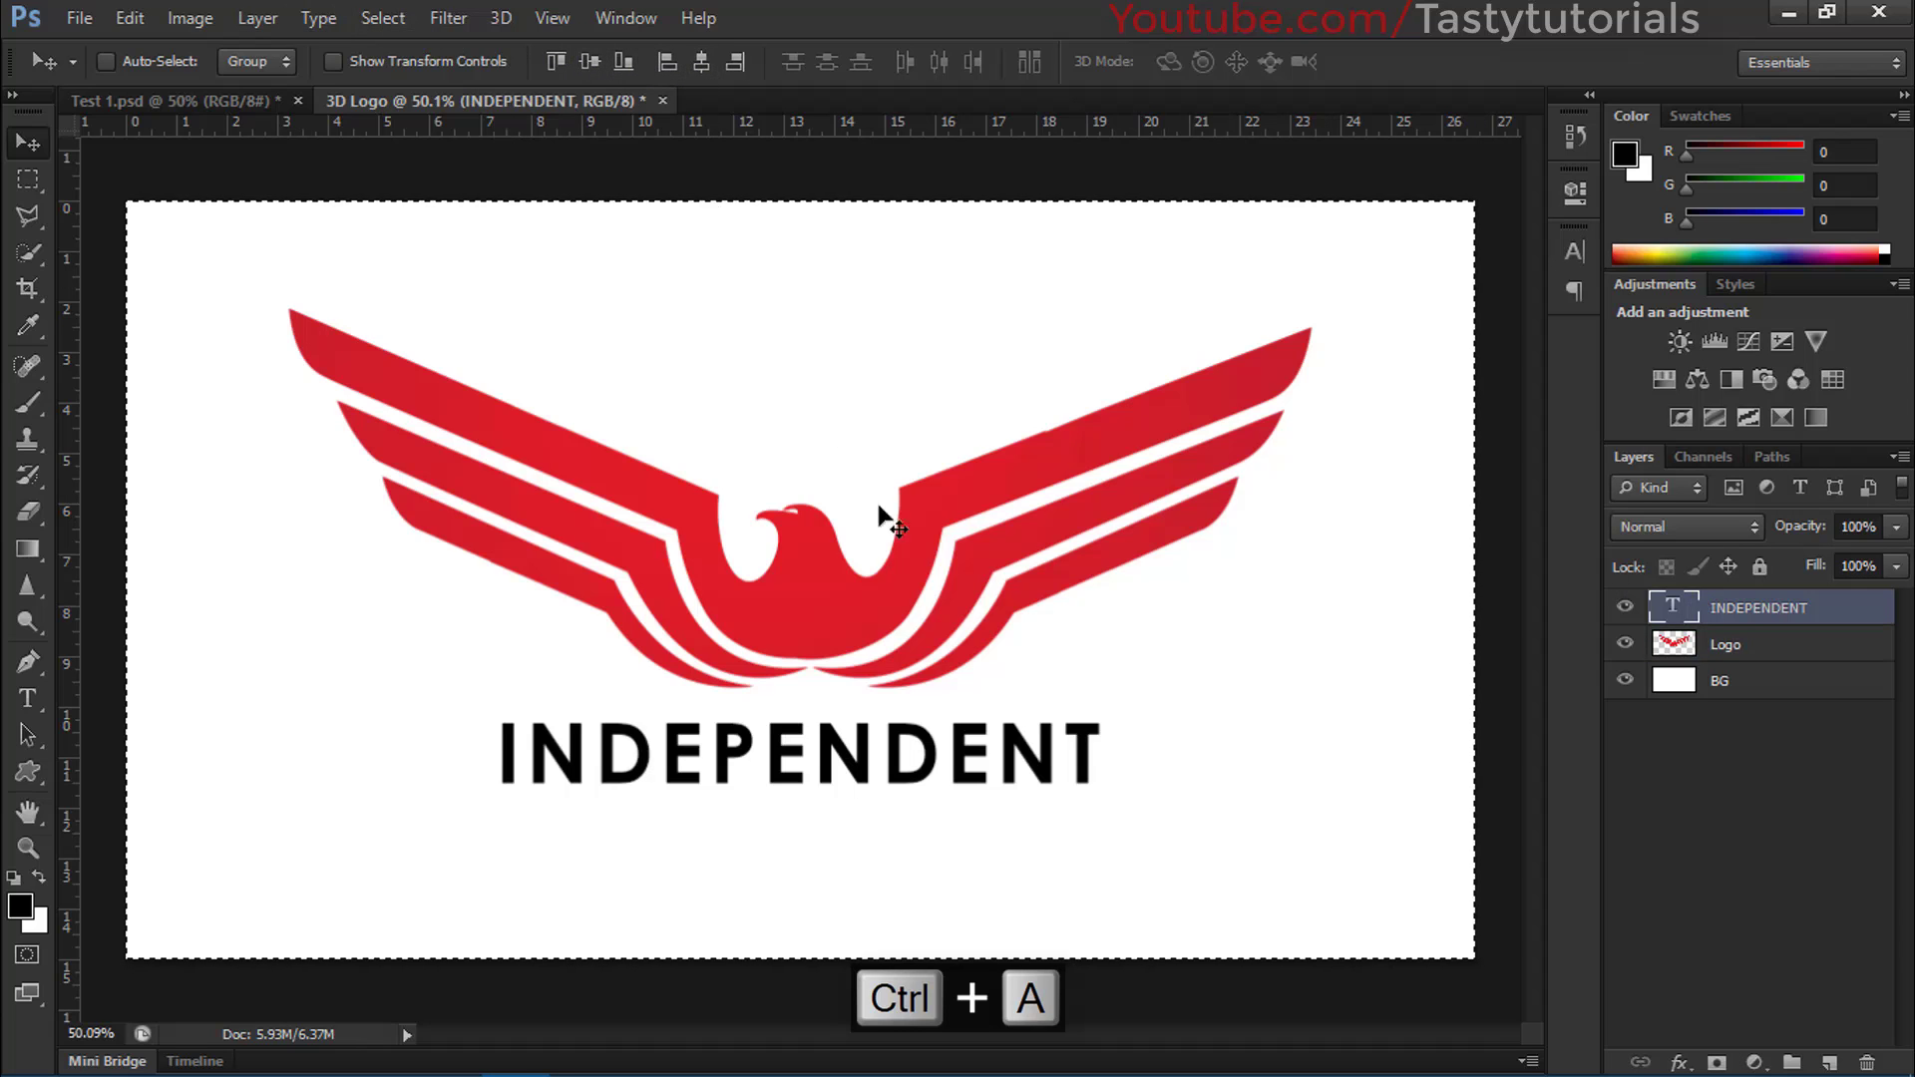
key(ctrl+d)
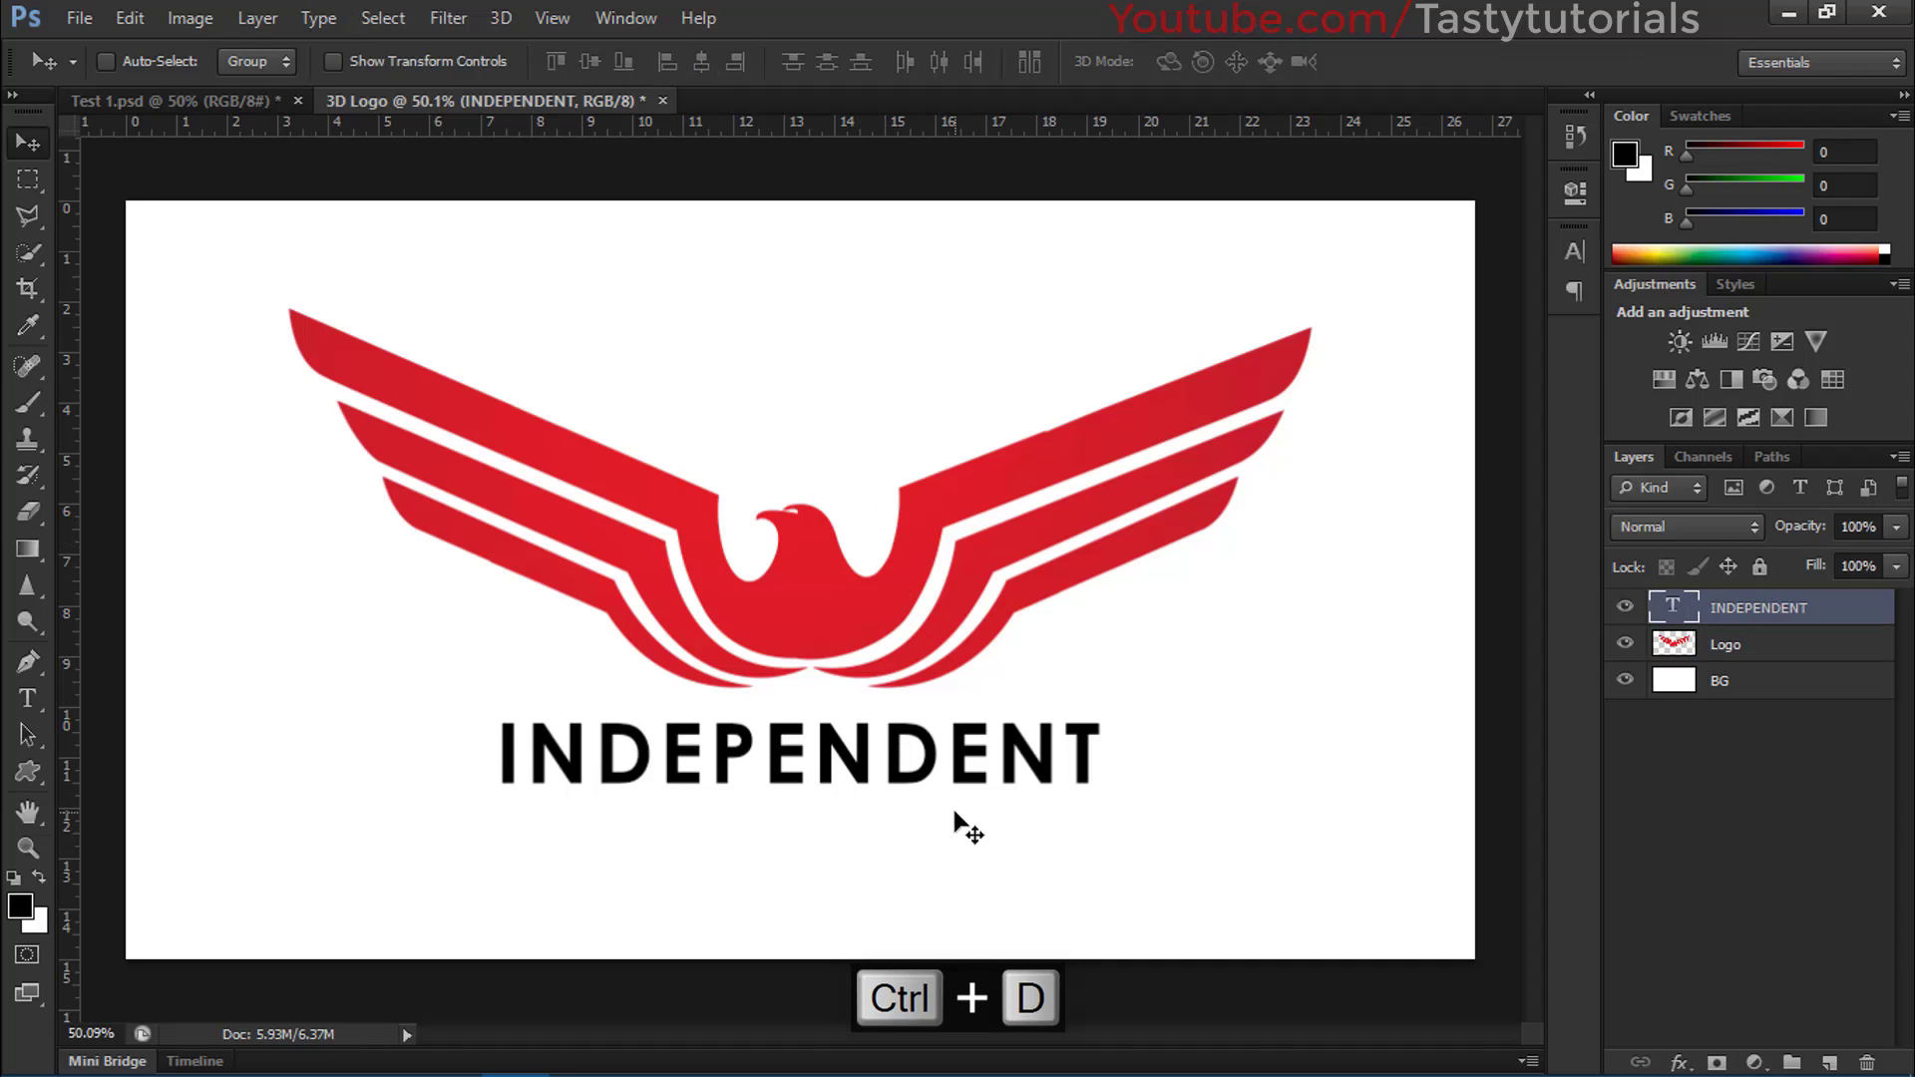
scroll(927, 798, up, 1)
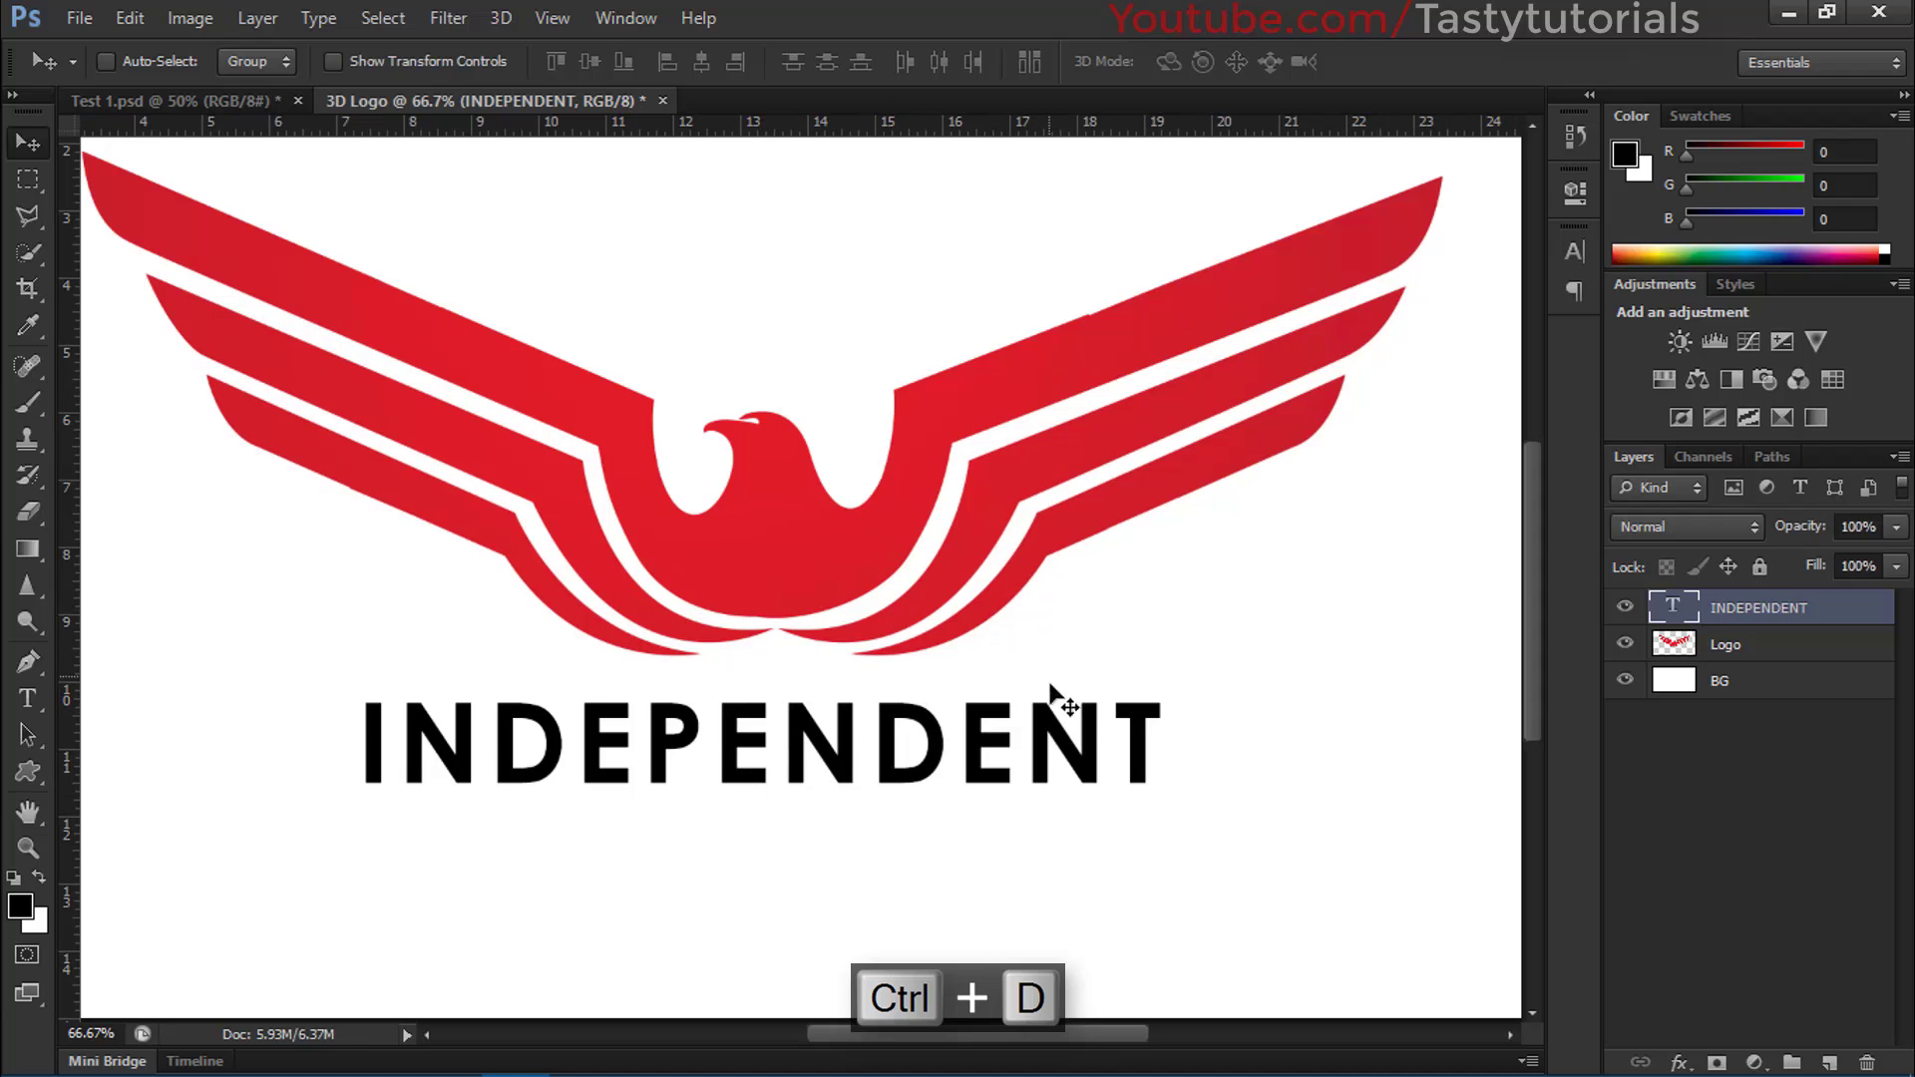
scroll(883, 748, down, 1)
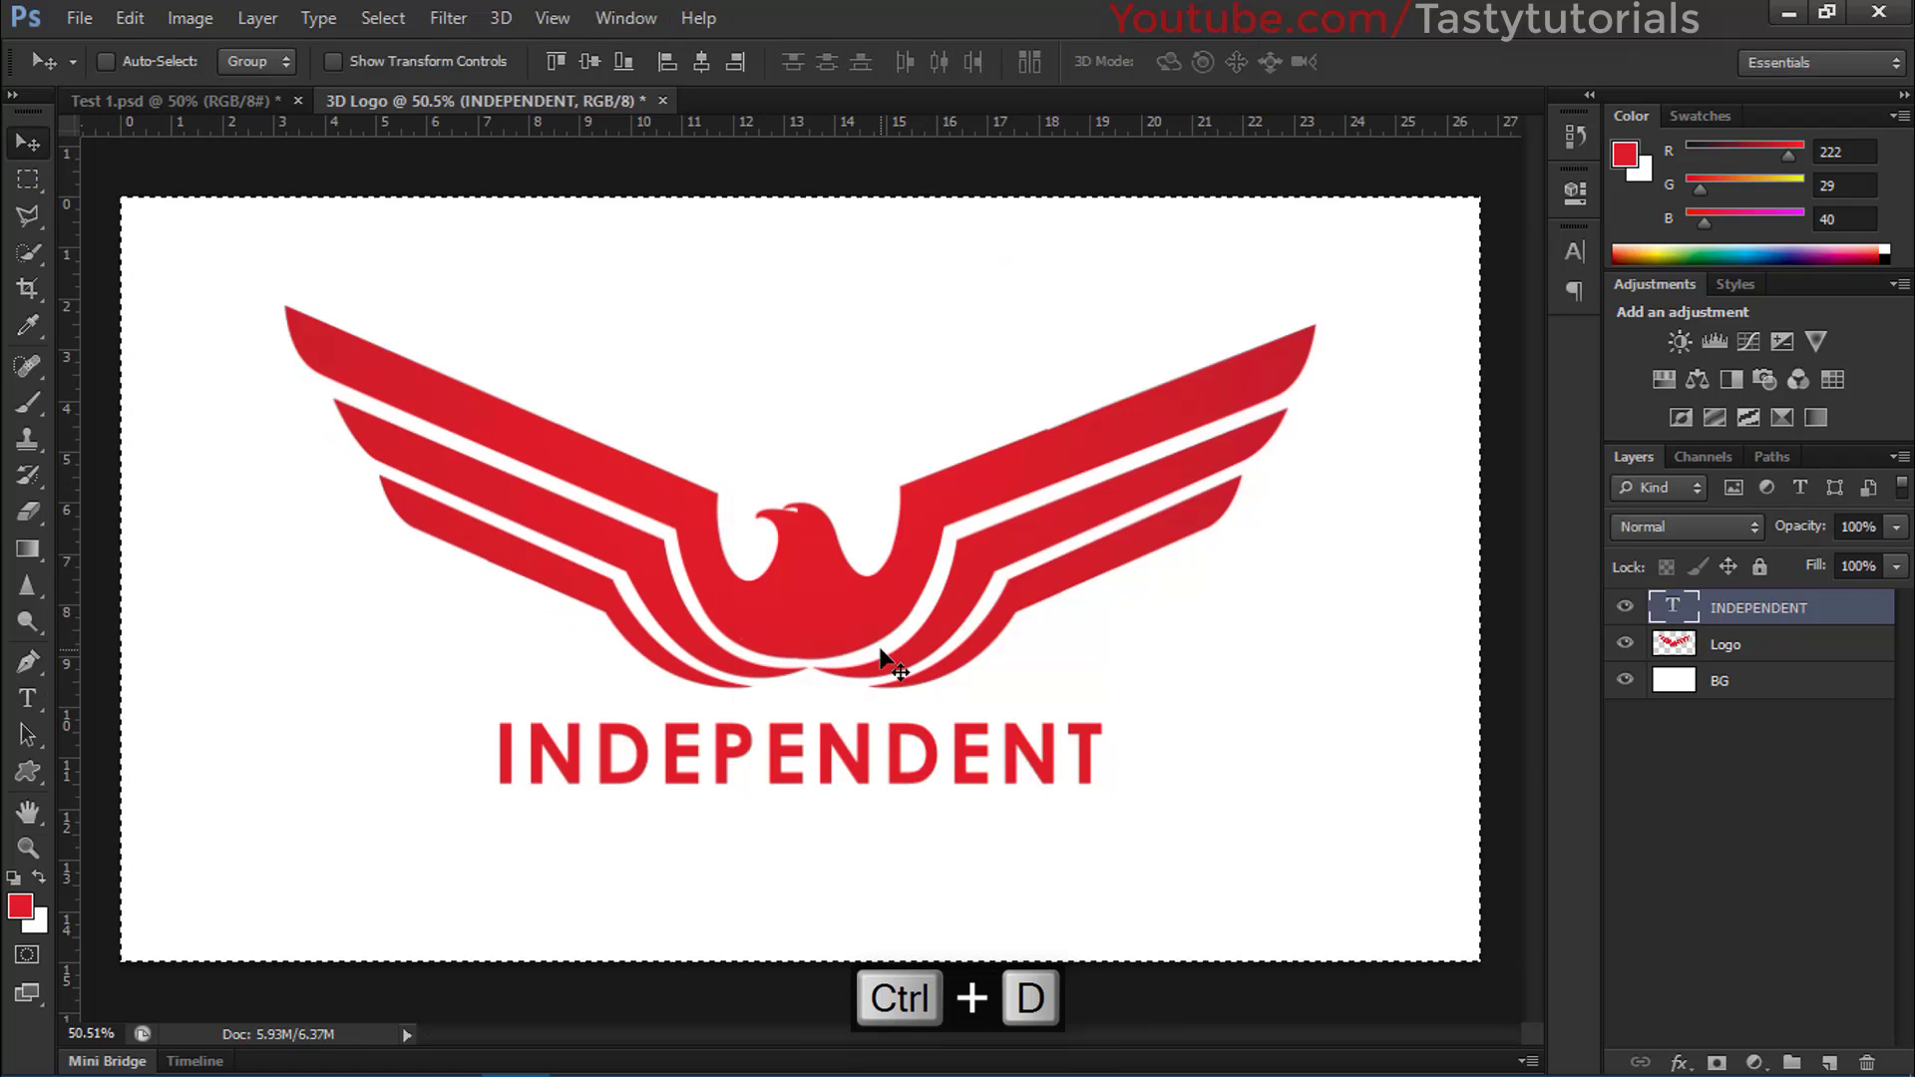
key(ctrl+t)
mouse_move(919, 465)
mouse_down()
mouse_move(919, 377)
mouse_move(926, 495)
mouse_up()
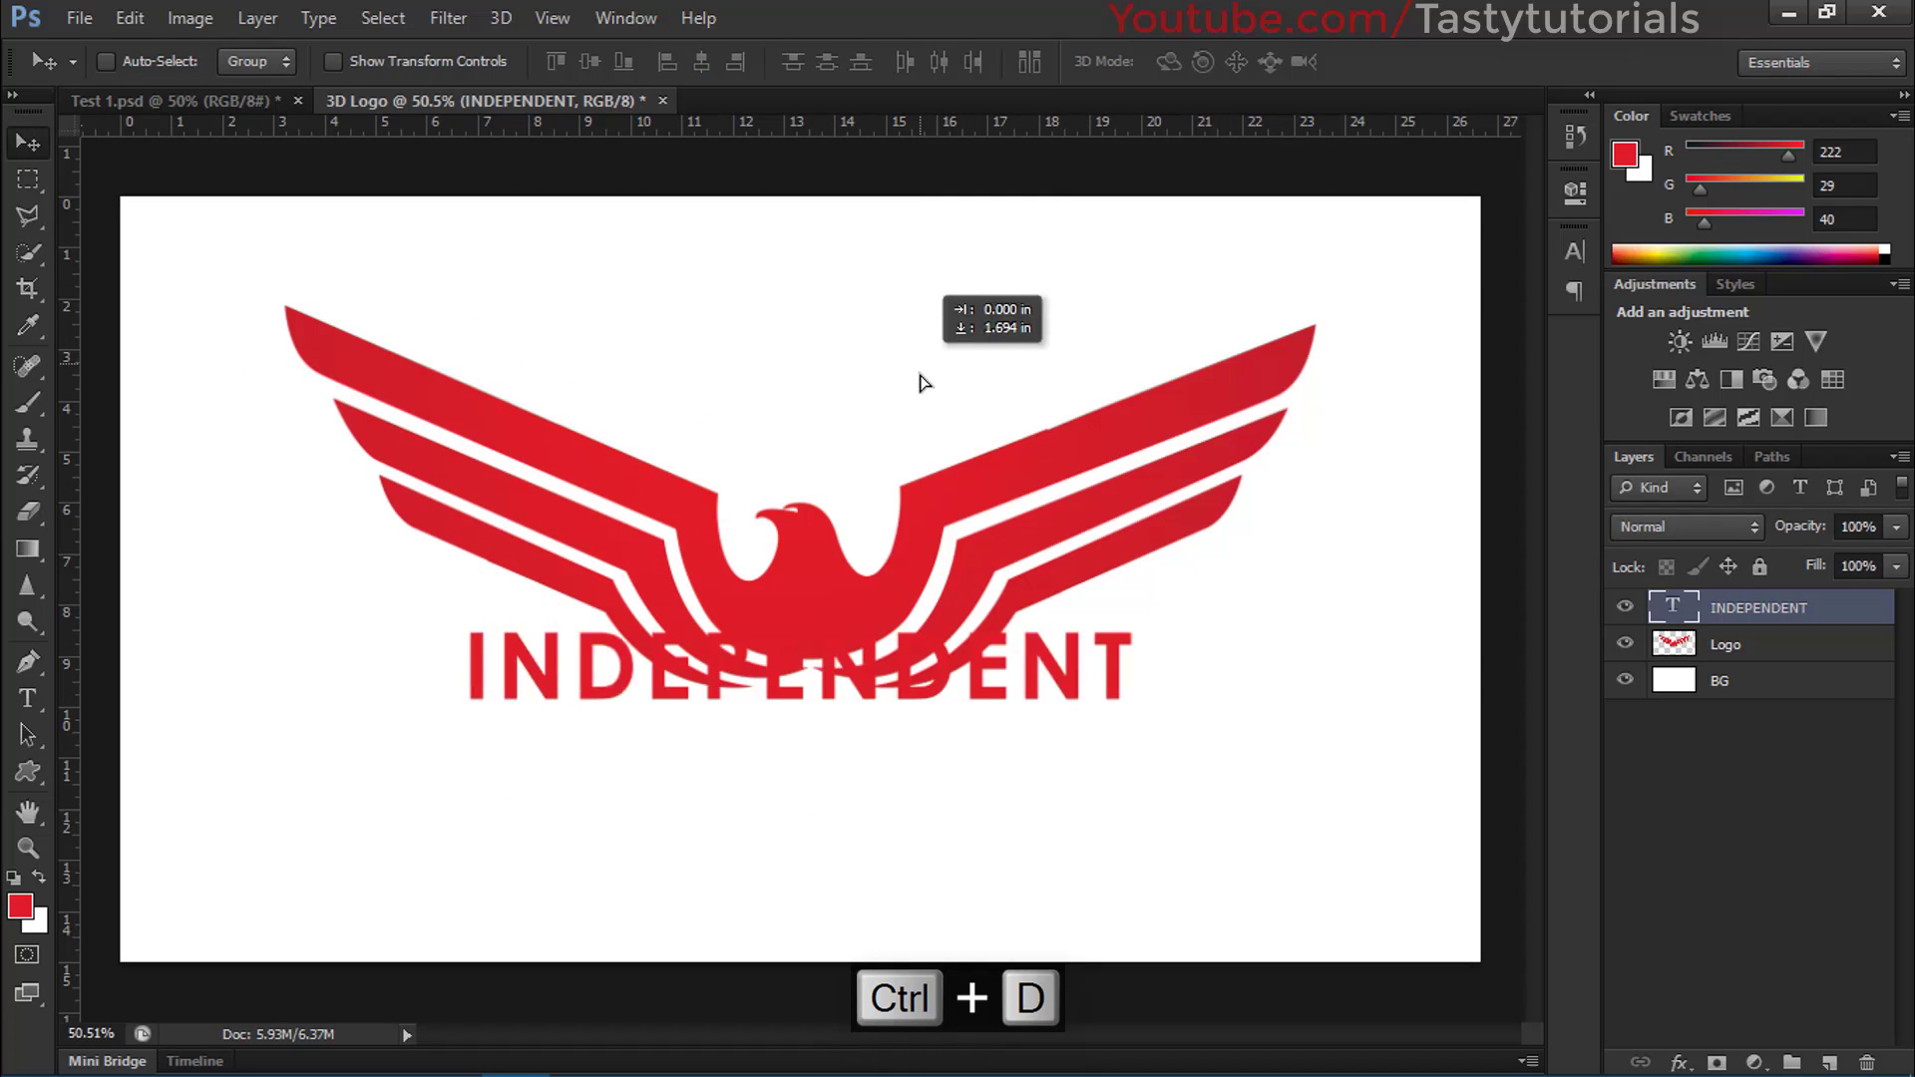
ctrl+click(1802, 656)
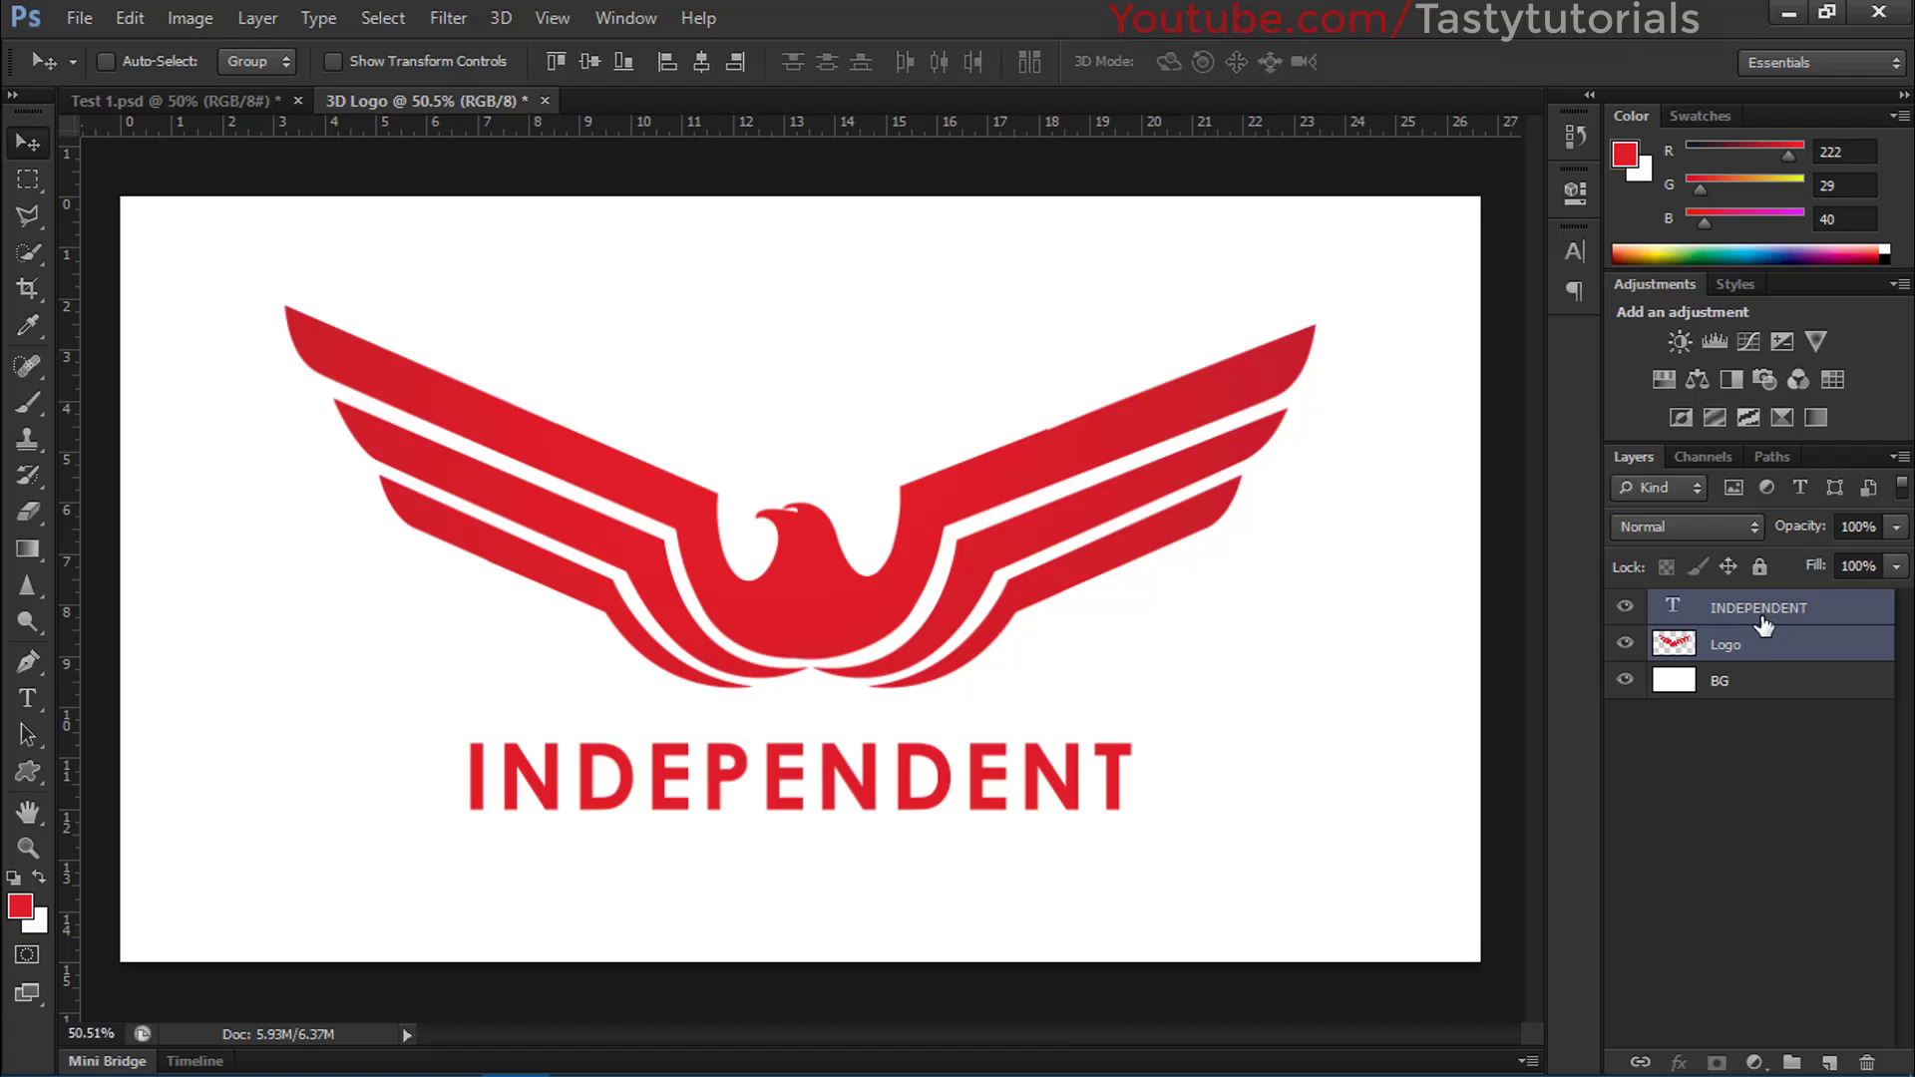
Merge the eagle and INDEPENDENT text into one layer and move it slightly higher.
key(ctrl+e)
scroll(587, 512, down, 1)
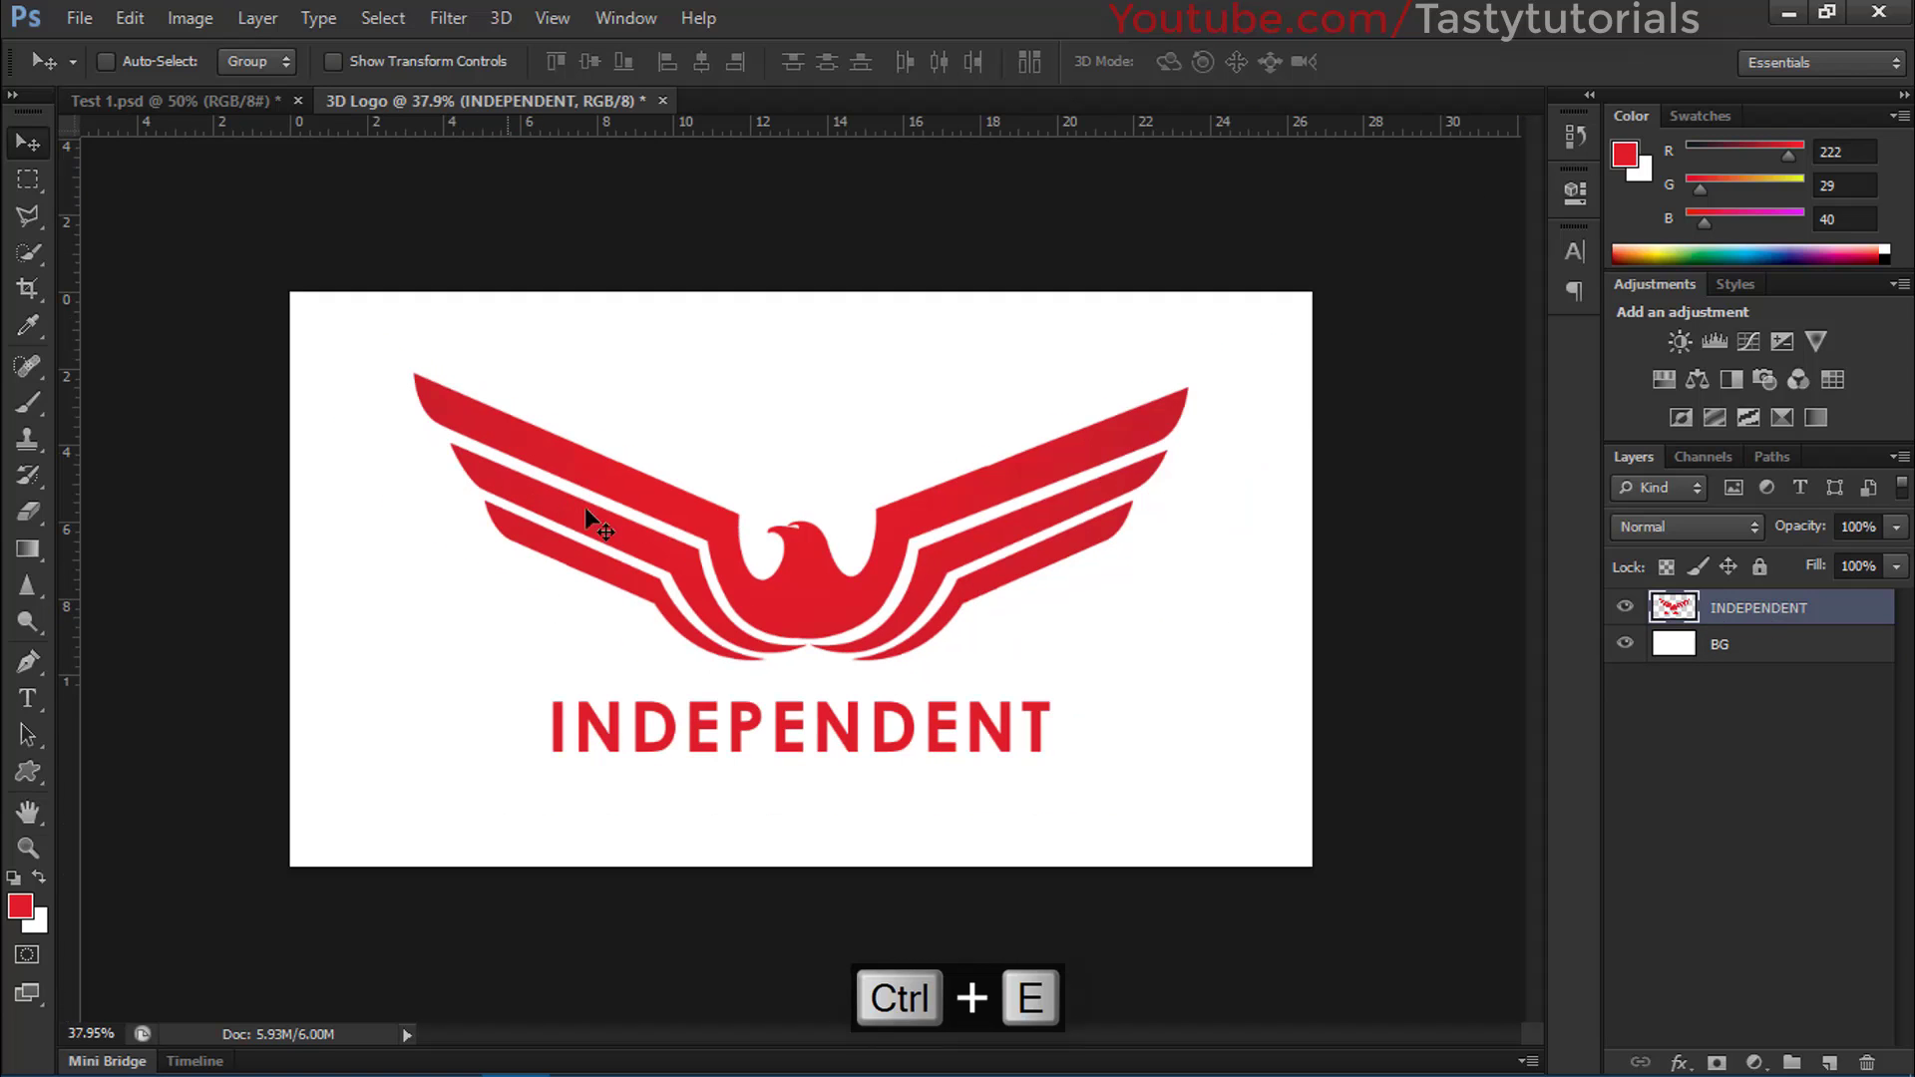
key(ctrl+a)
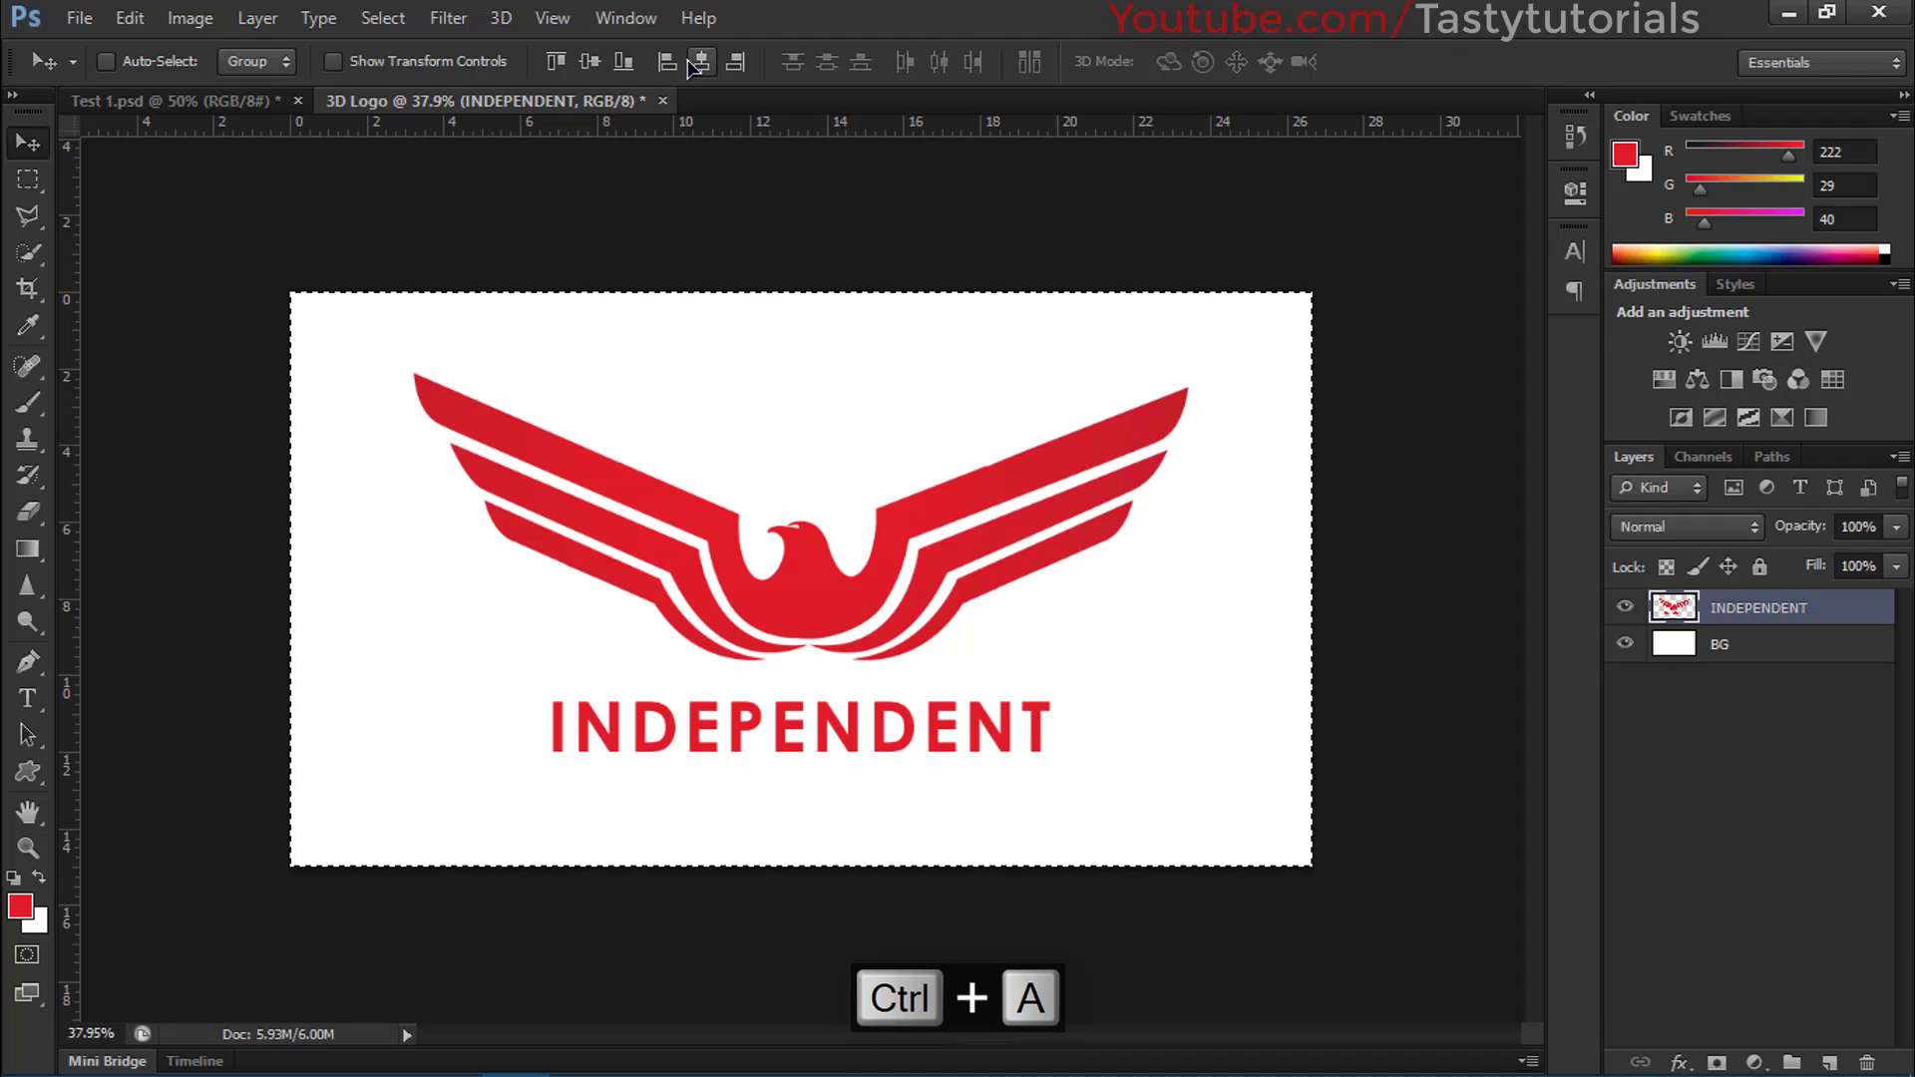
key(ctrl+d)
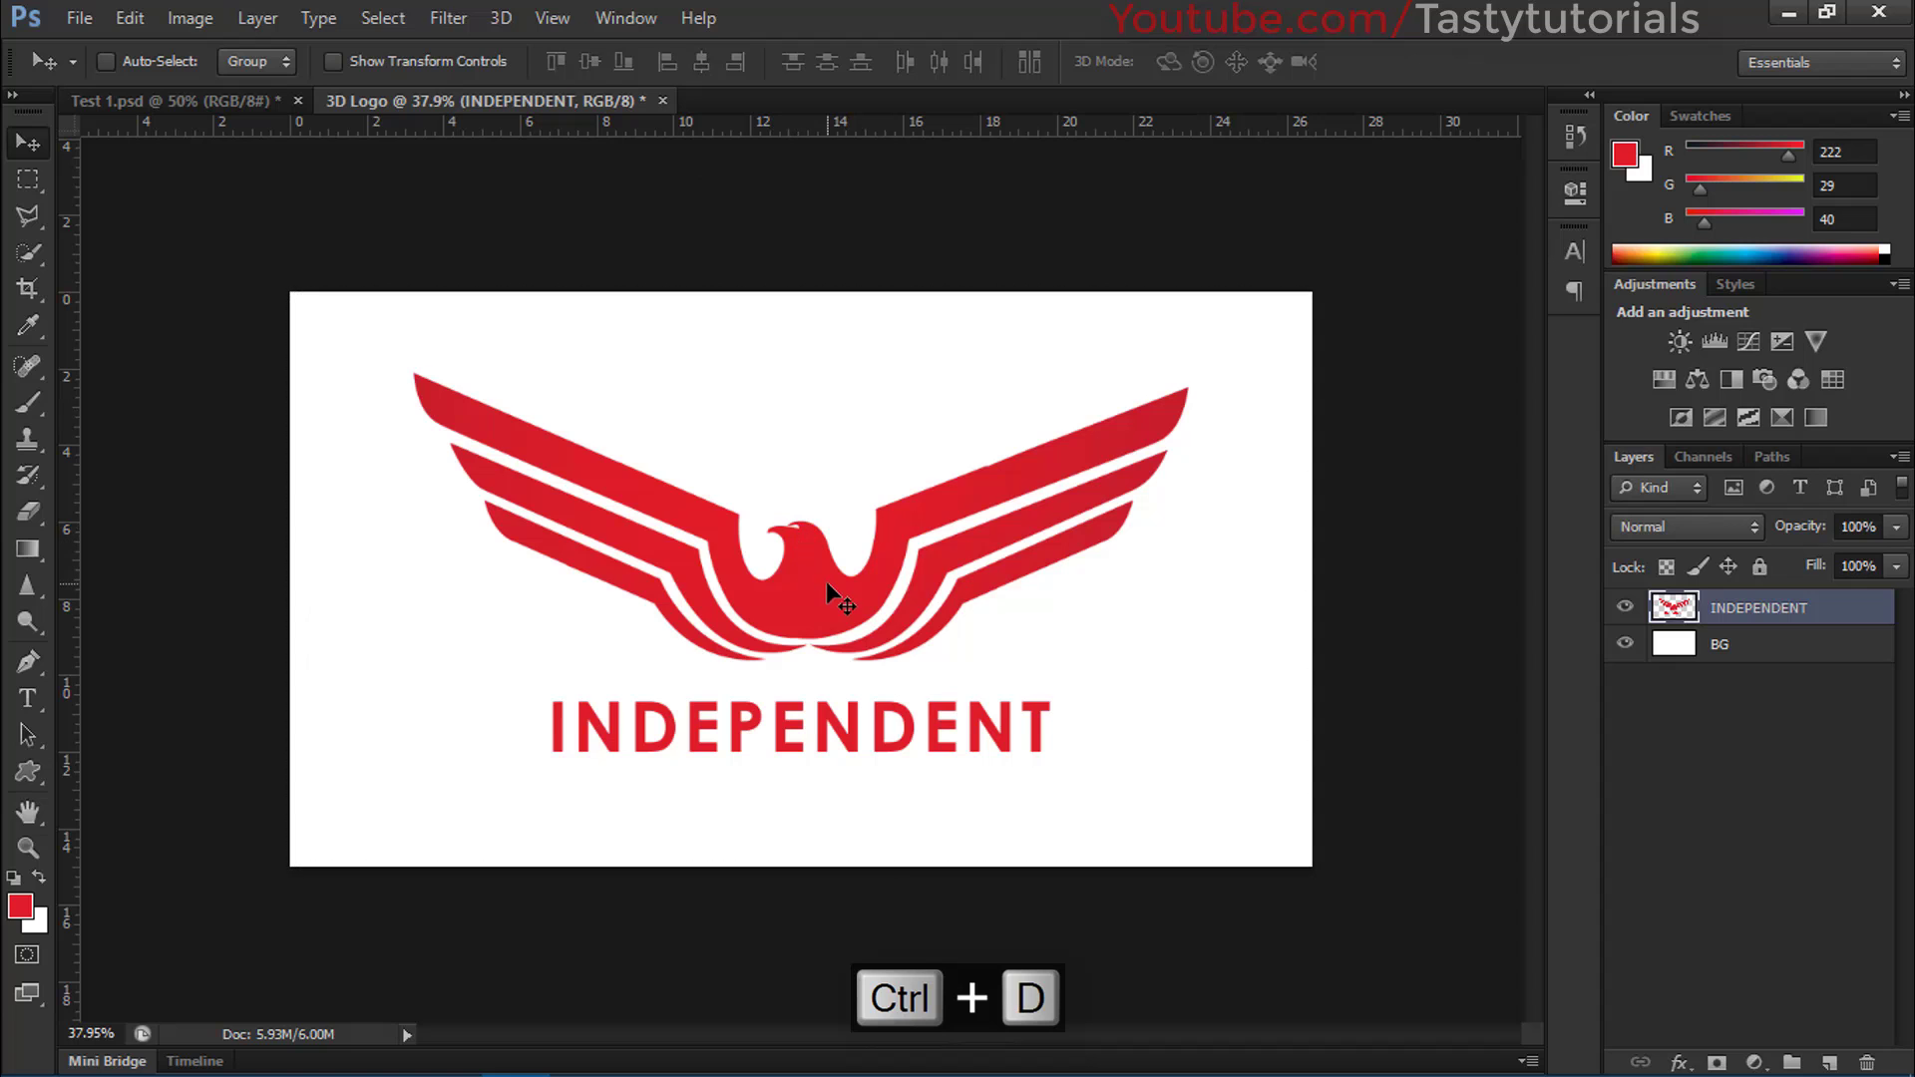
mouse_move(826, 581)
mouse_down()
mouse_move(826, 542)
mouse_move(825, 564)
mouse_up()
Centre the merged INDEPENDENT layer horizontally on the canvas.
scroll(833, 682, up, 3)
scroll(830, 678, down, 2)
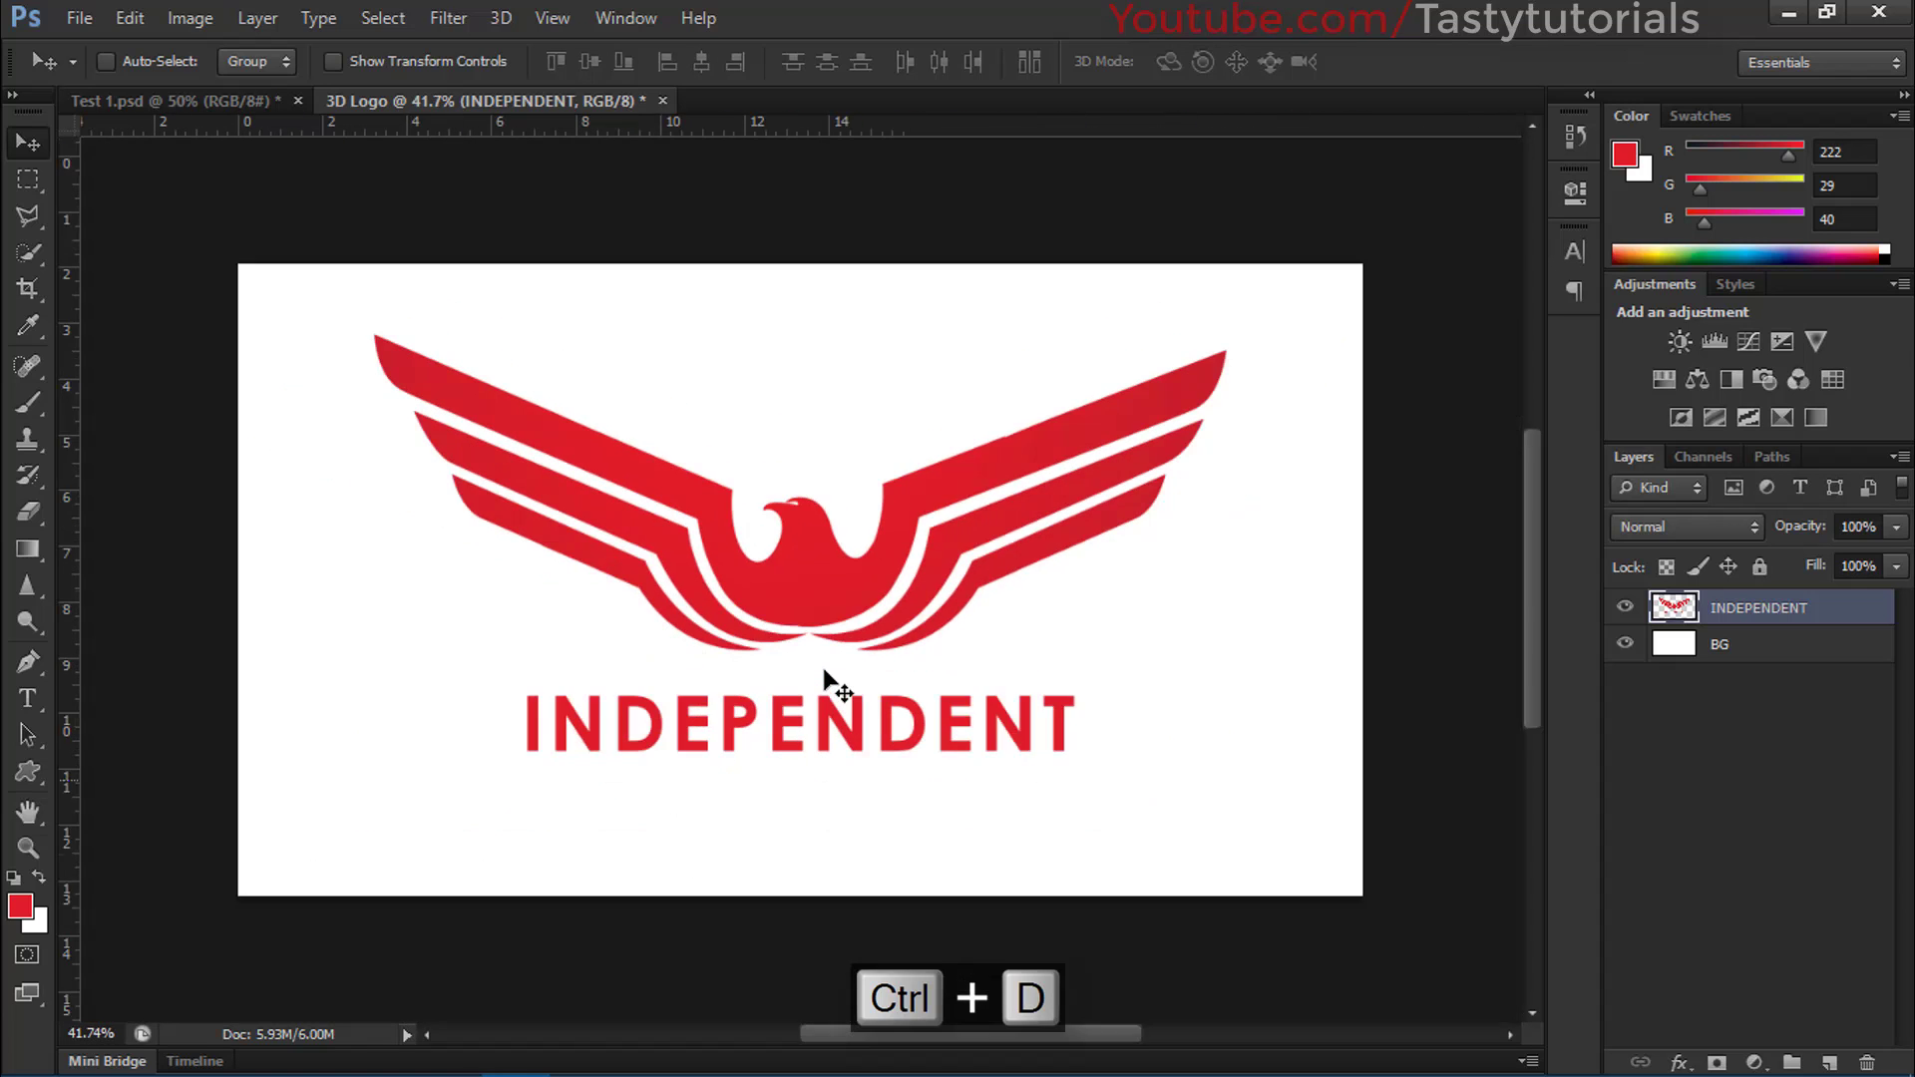
key(ctrl+a)
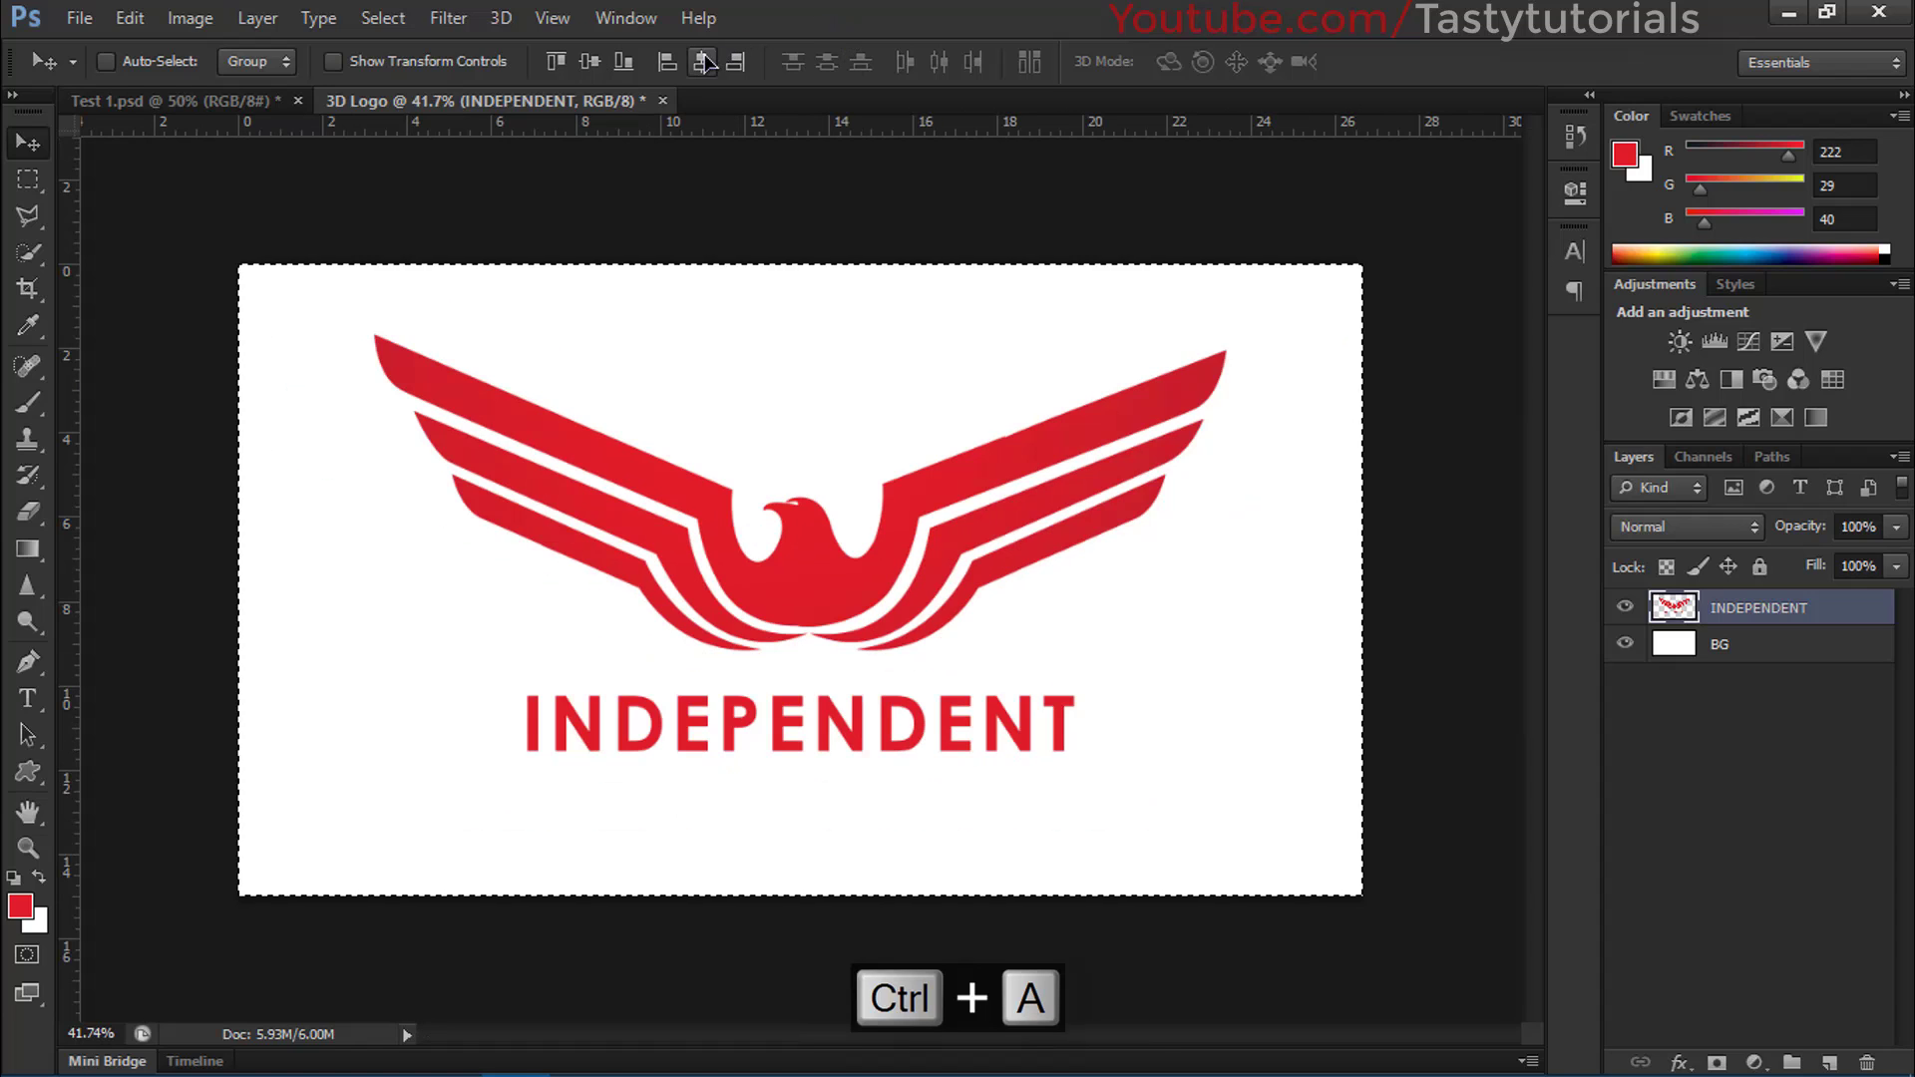
click(703, 62)
key(ctrl+d)
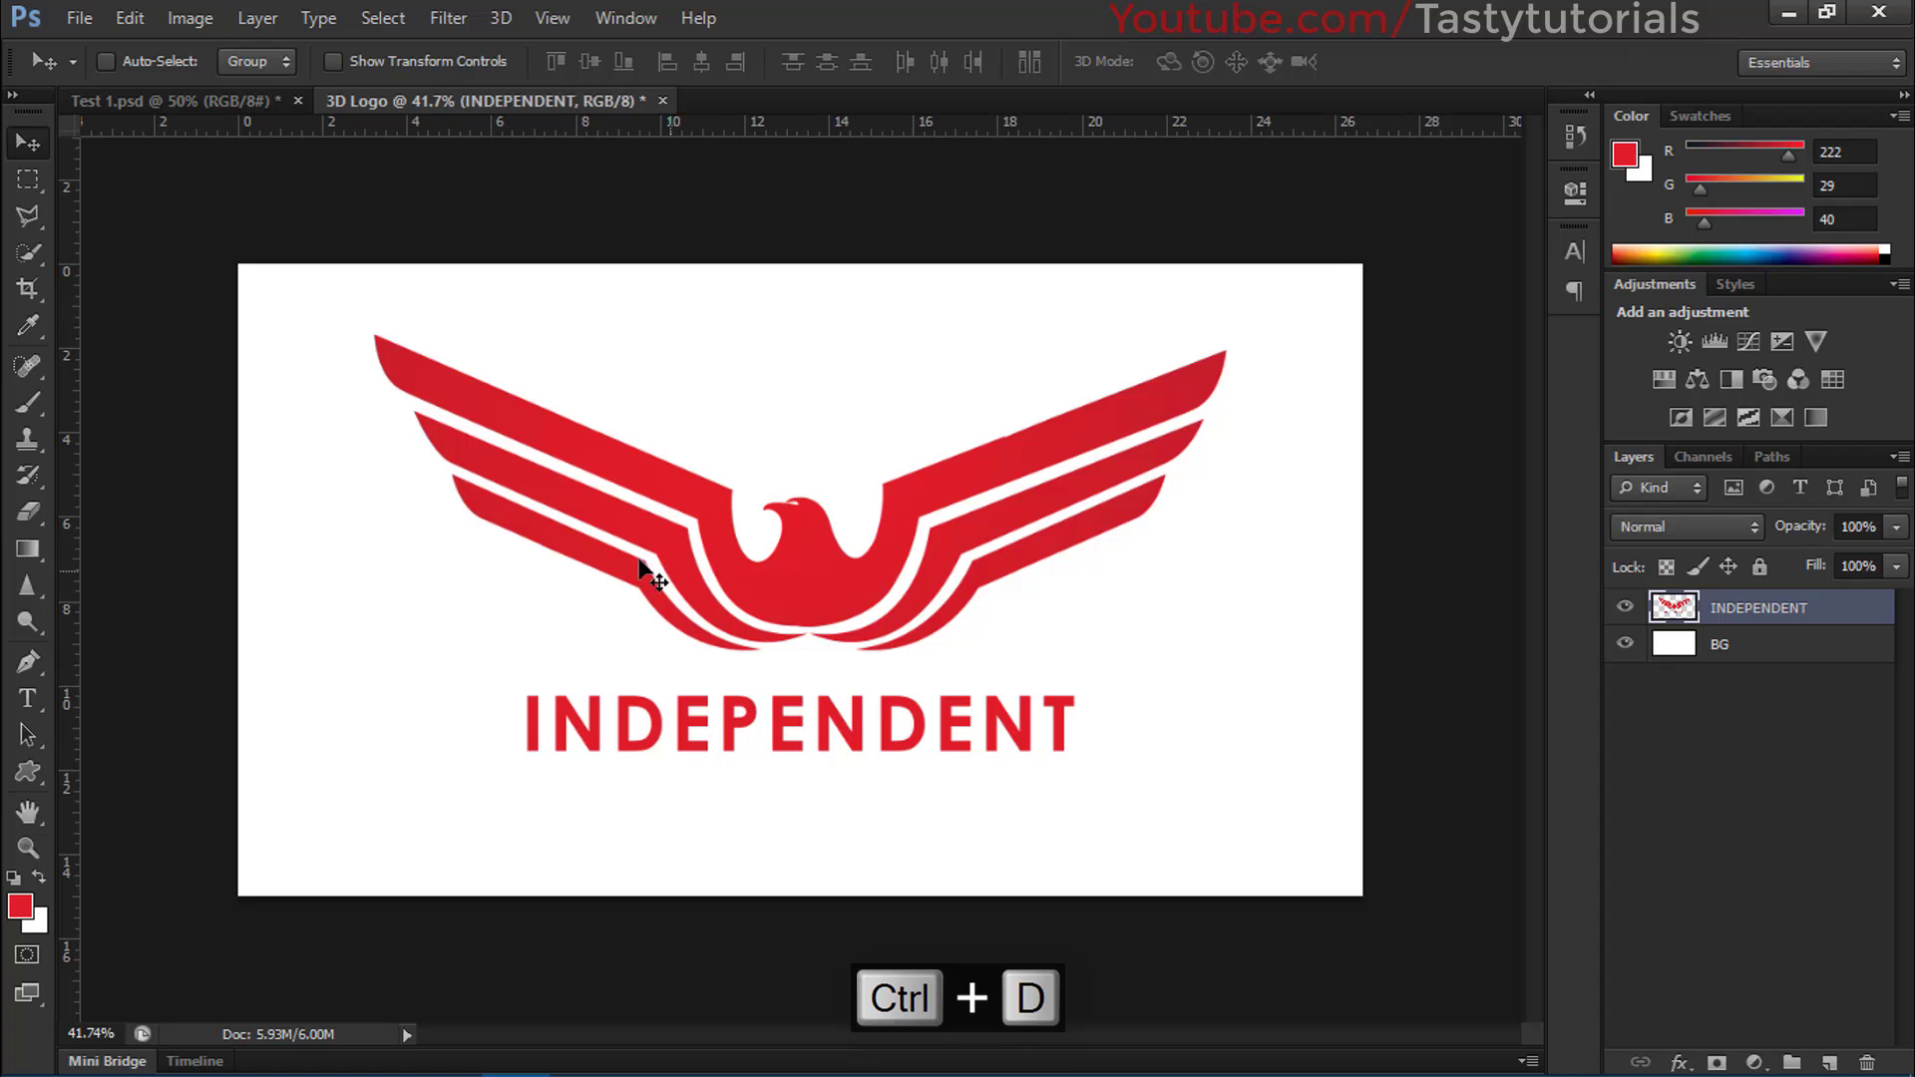
scroll(680, 572, up, 1)
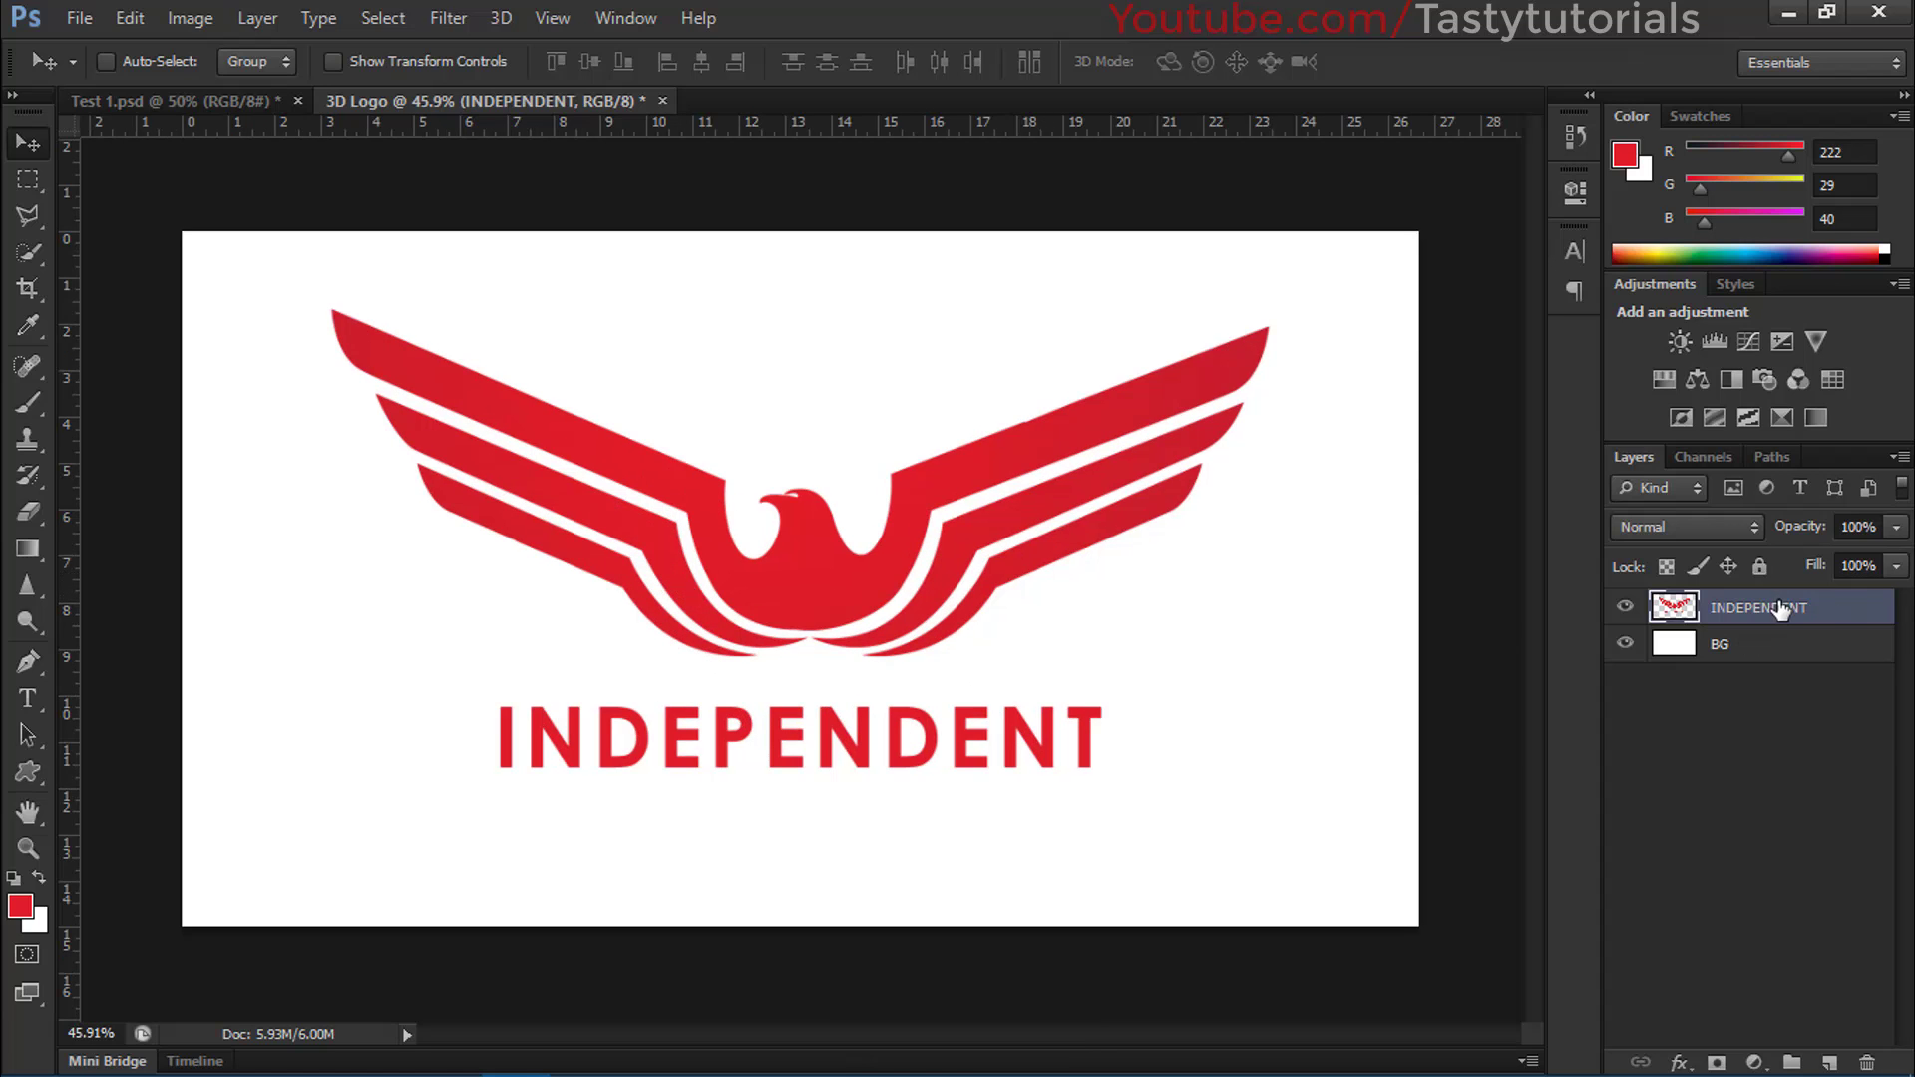
Extrude the merged INDEPENDENT logo layer with 3D > New 3D Extrusion from Selected Layer, accepting the 3D workspace.
right_click(1833, 616)
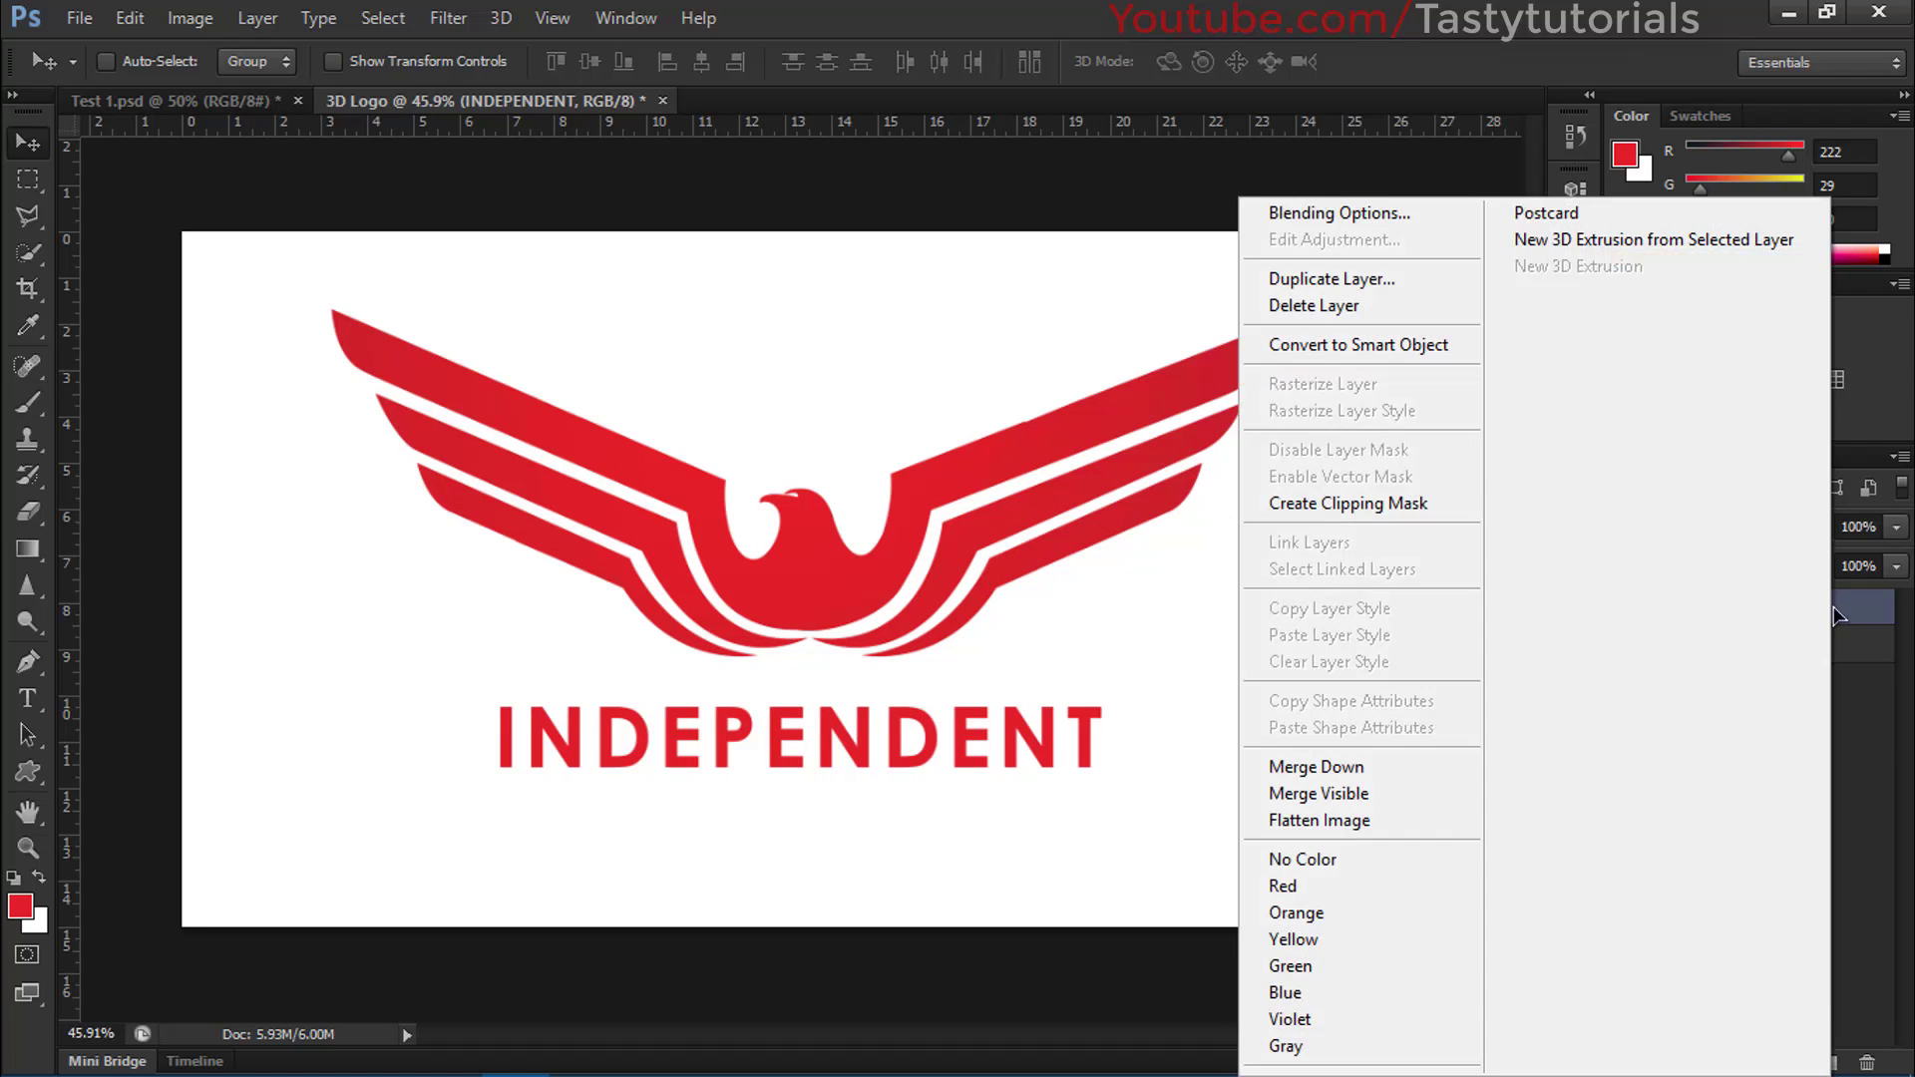
click(1815, 619)
right_click(1816, 620)
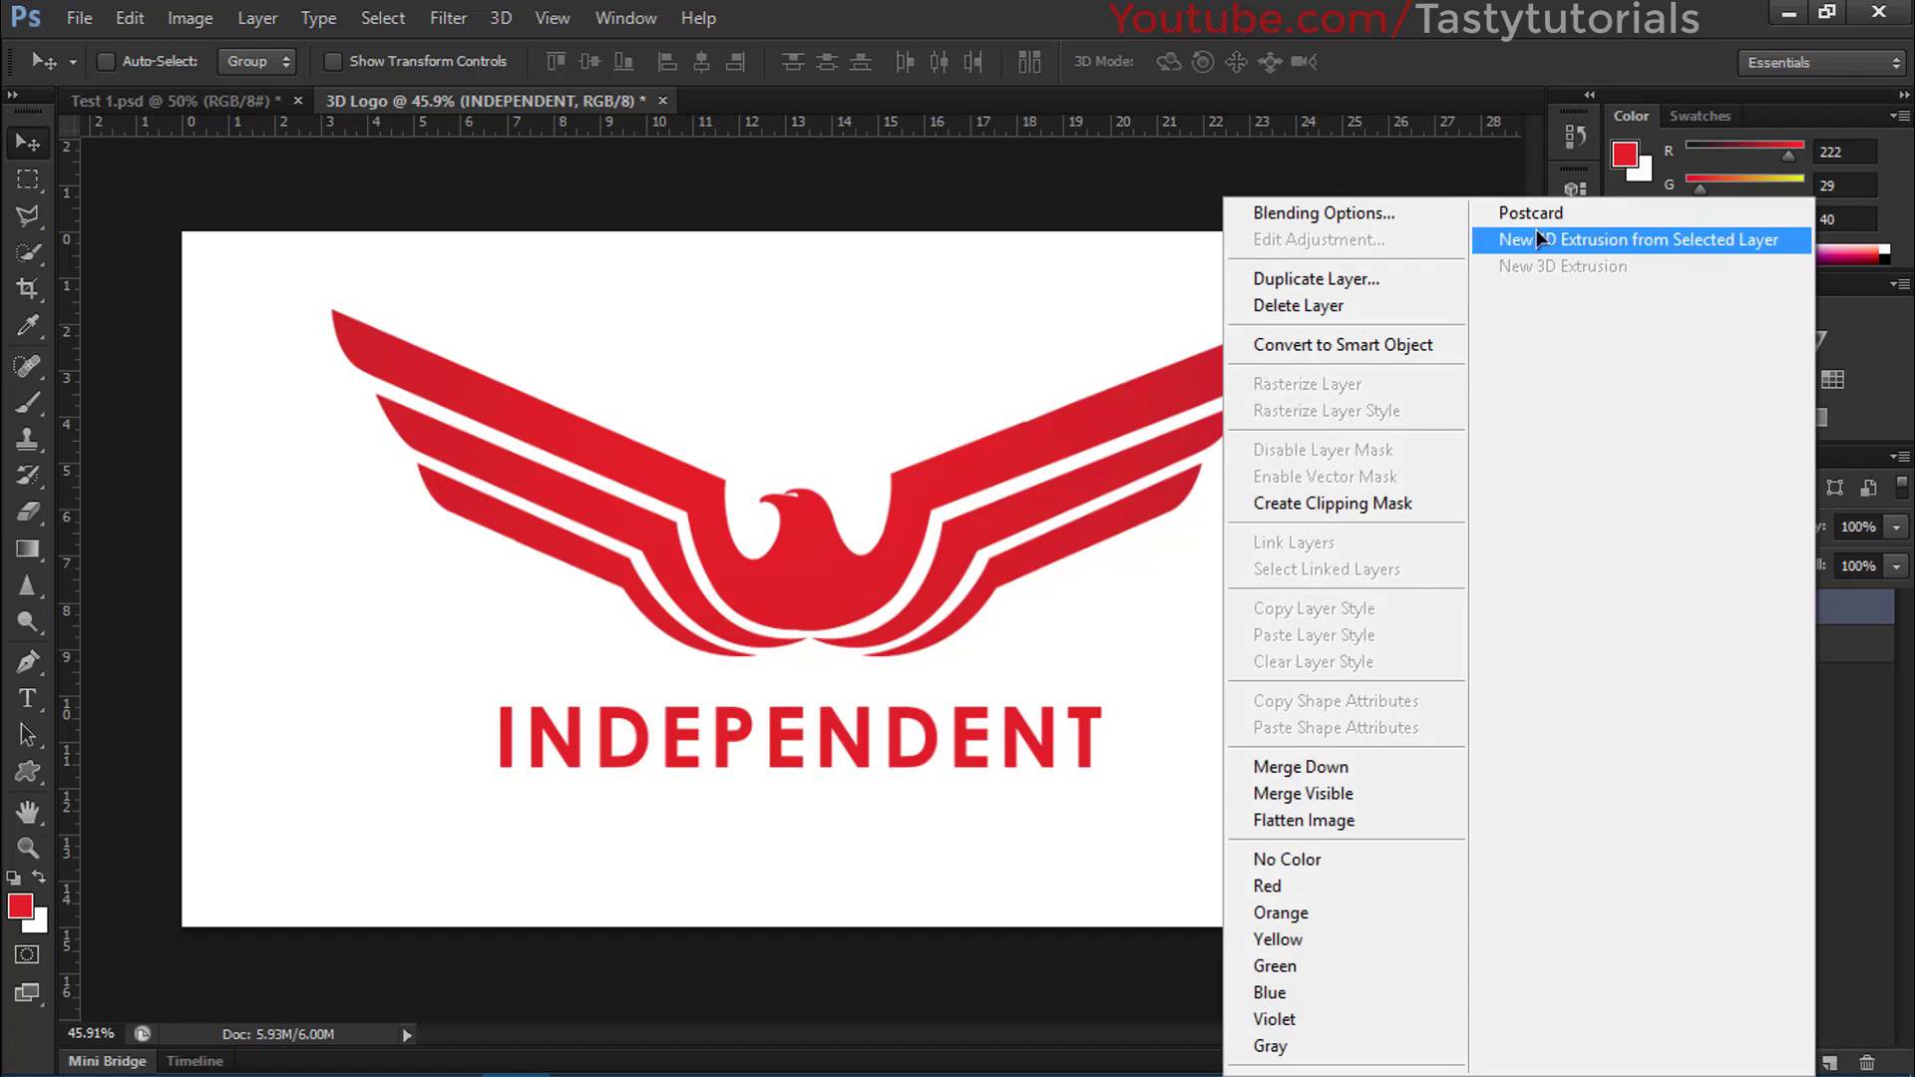
click(1709, 249)
click(501, 18)
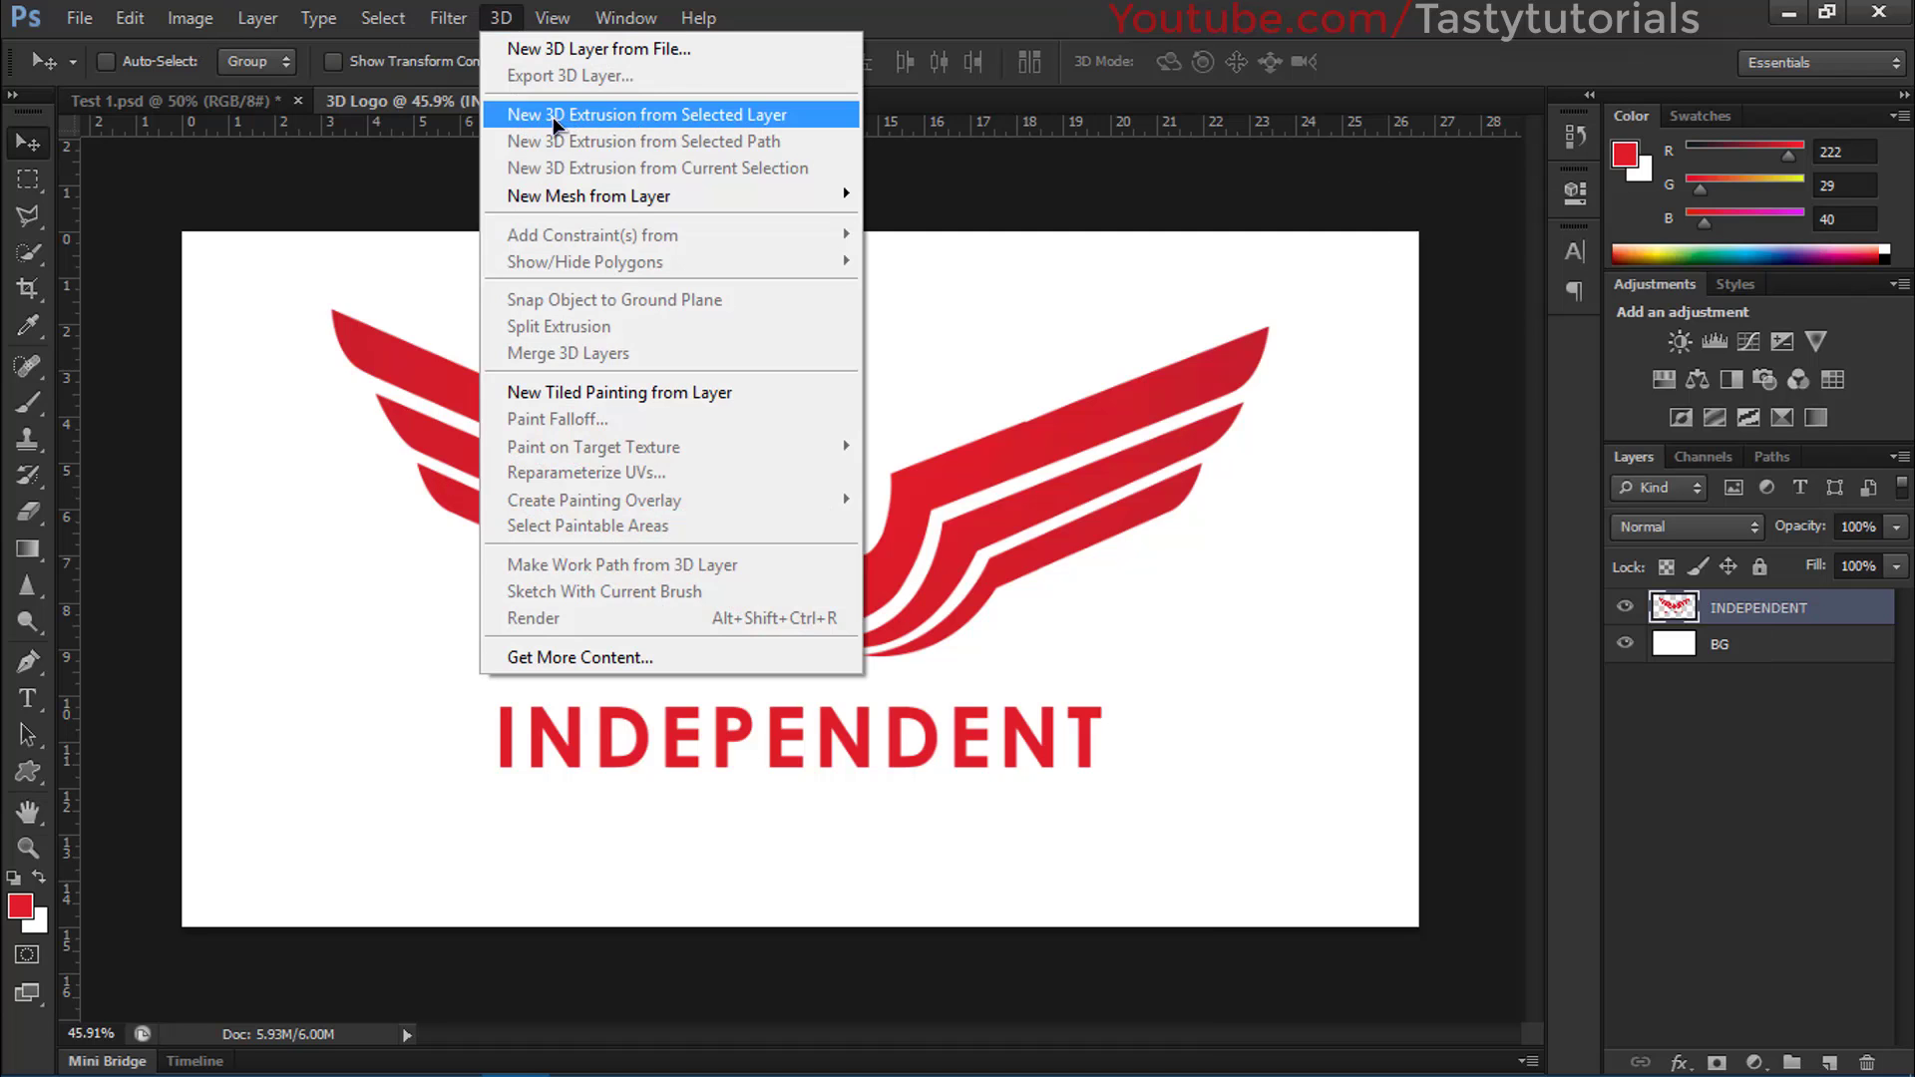
click(682, 122)
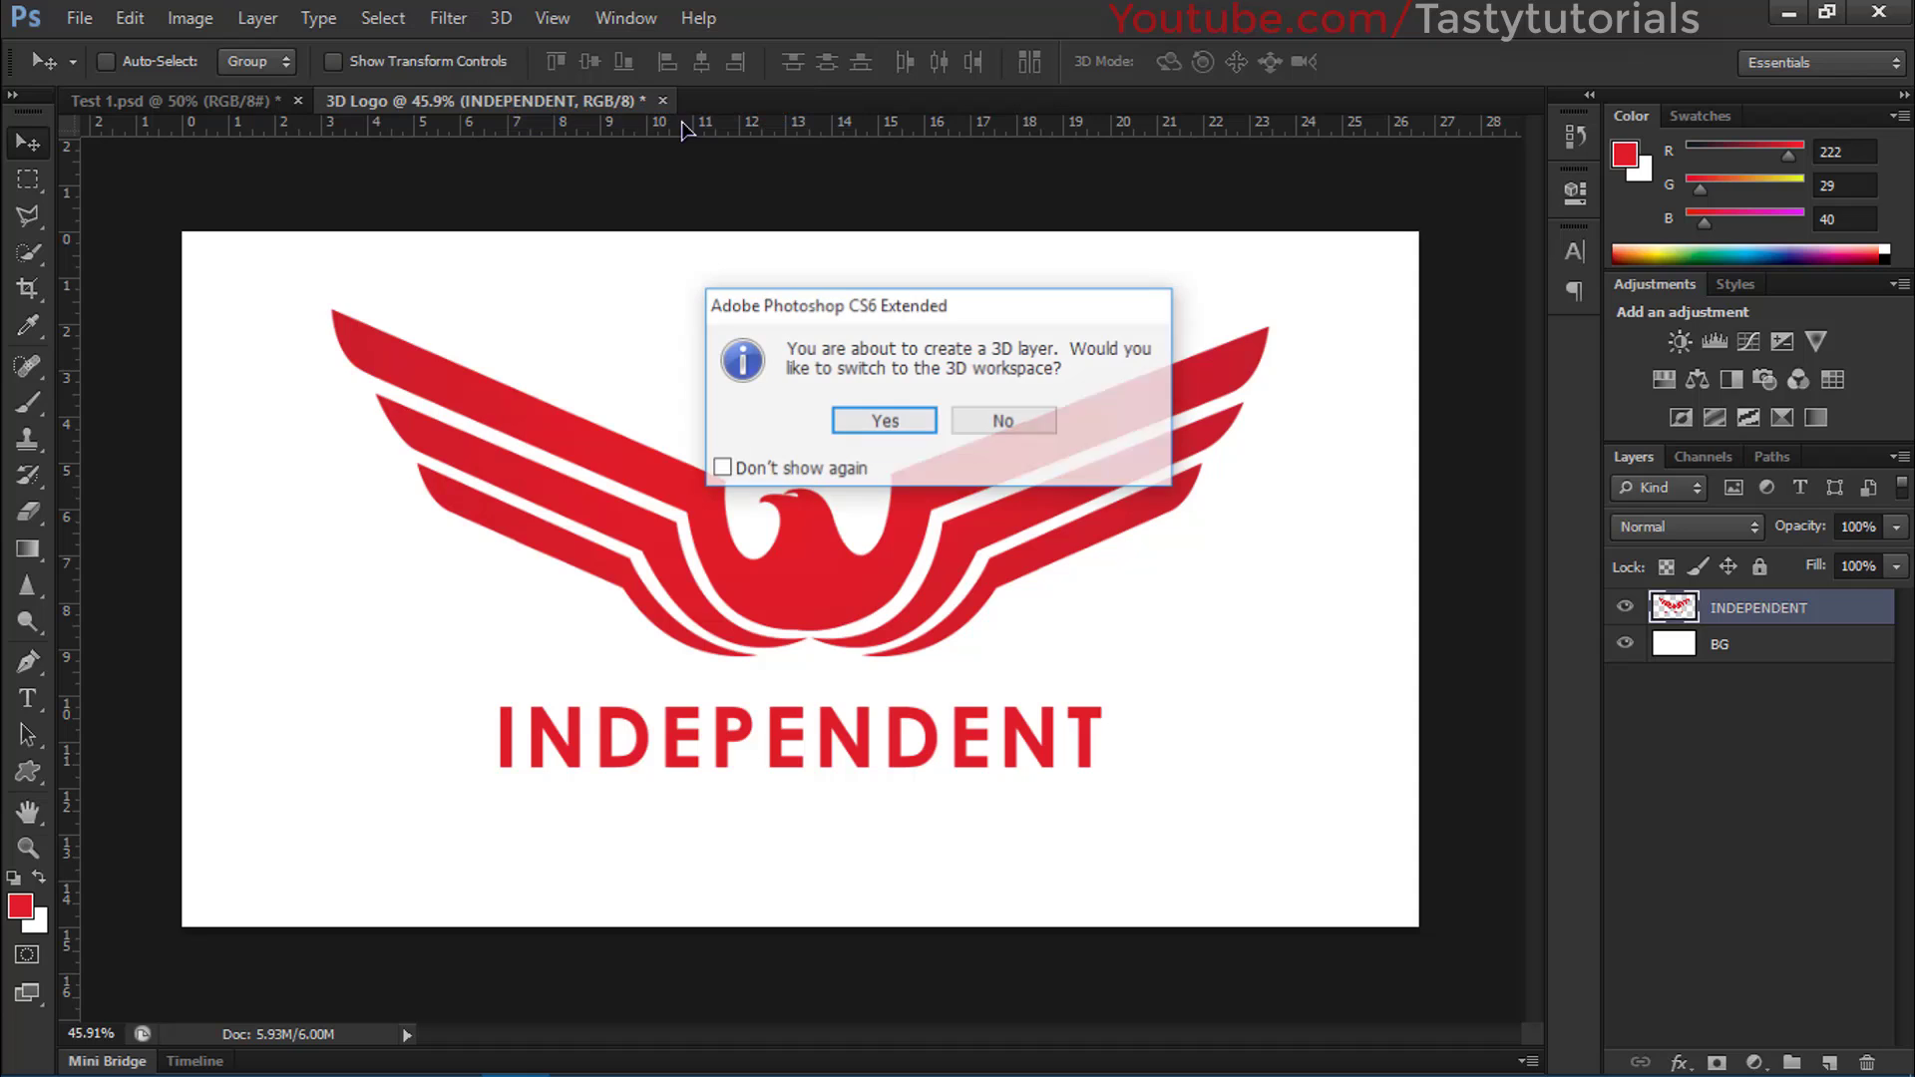
click(884, 422)
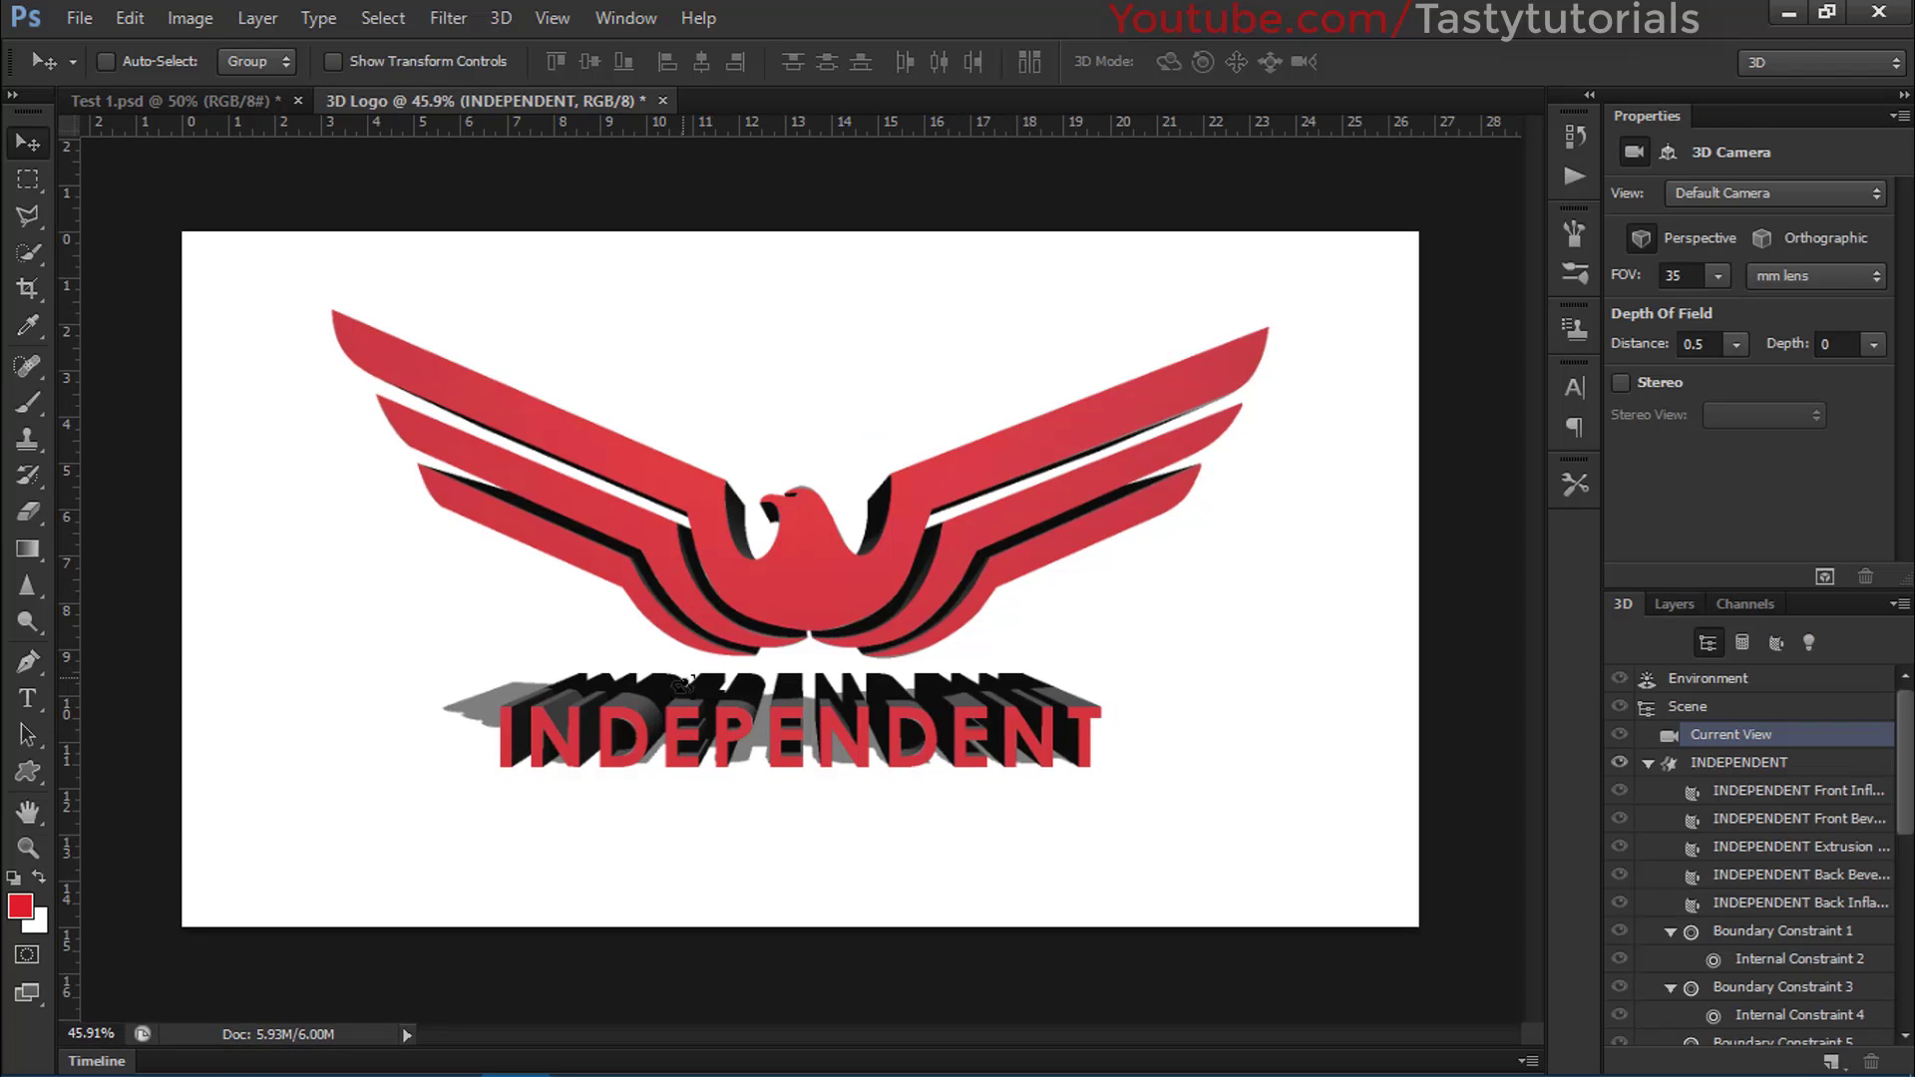
Set the INDEPENDENT mesh's Extrusion Depth from 711 to 160, after briefly trying 150.
scroll(706, 660, up, 2)
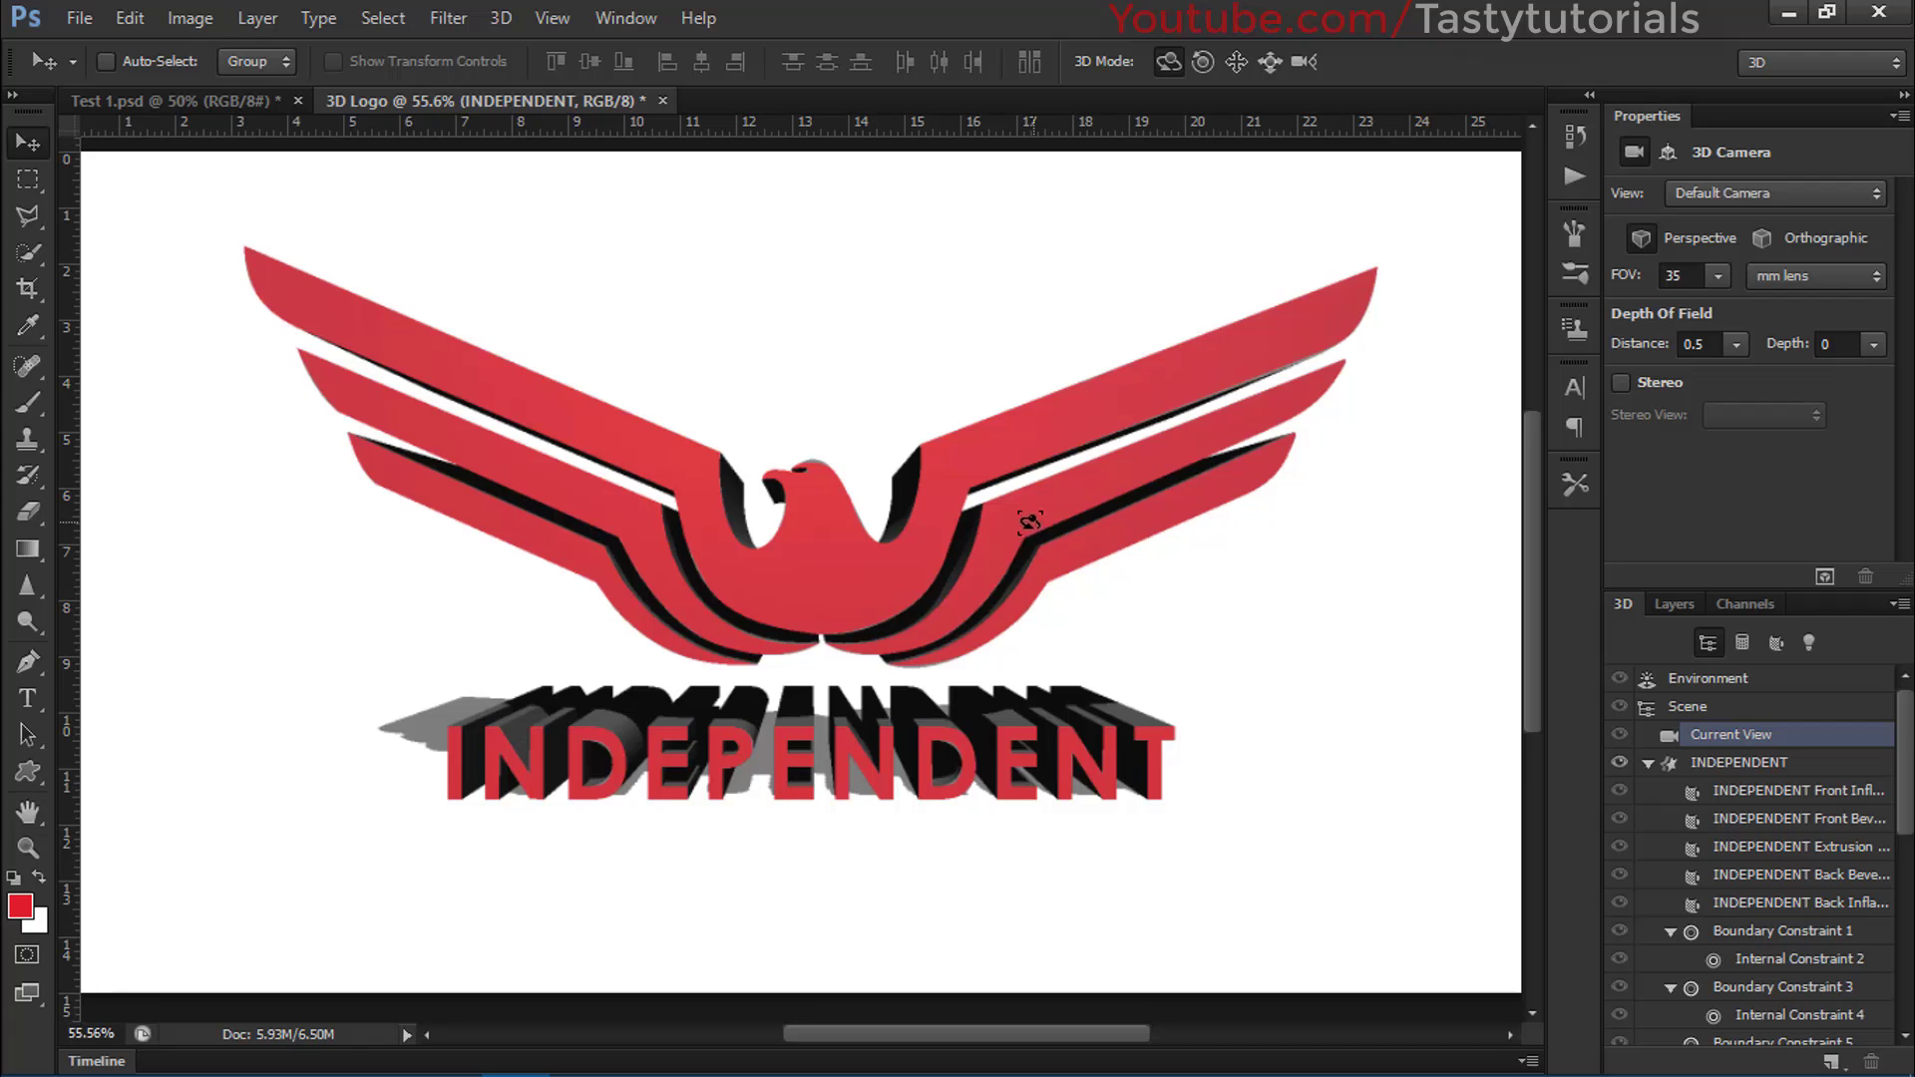
click(1747, 765)
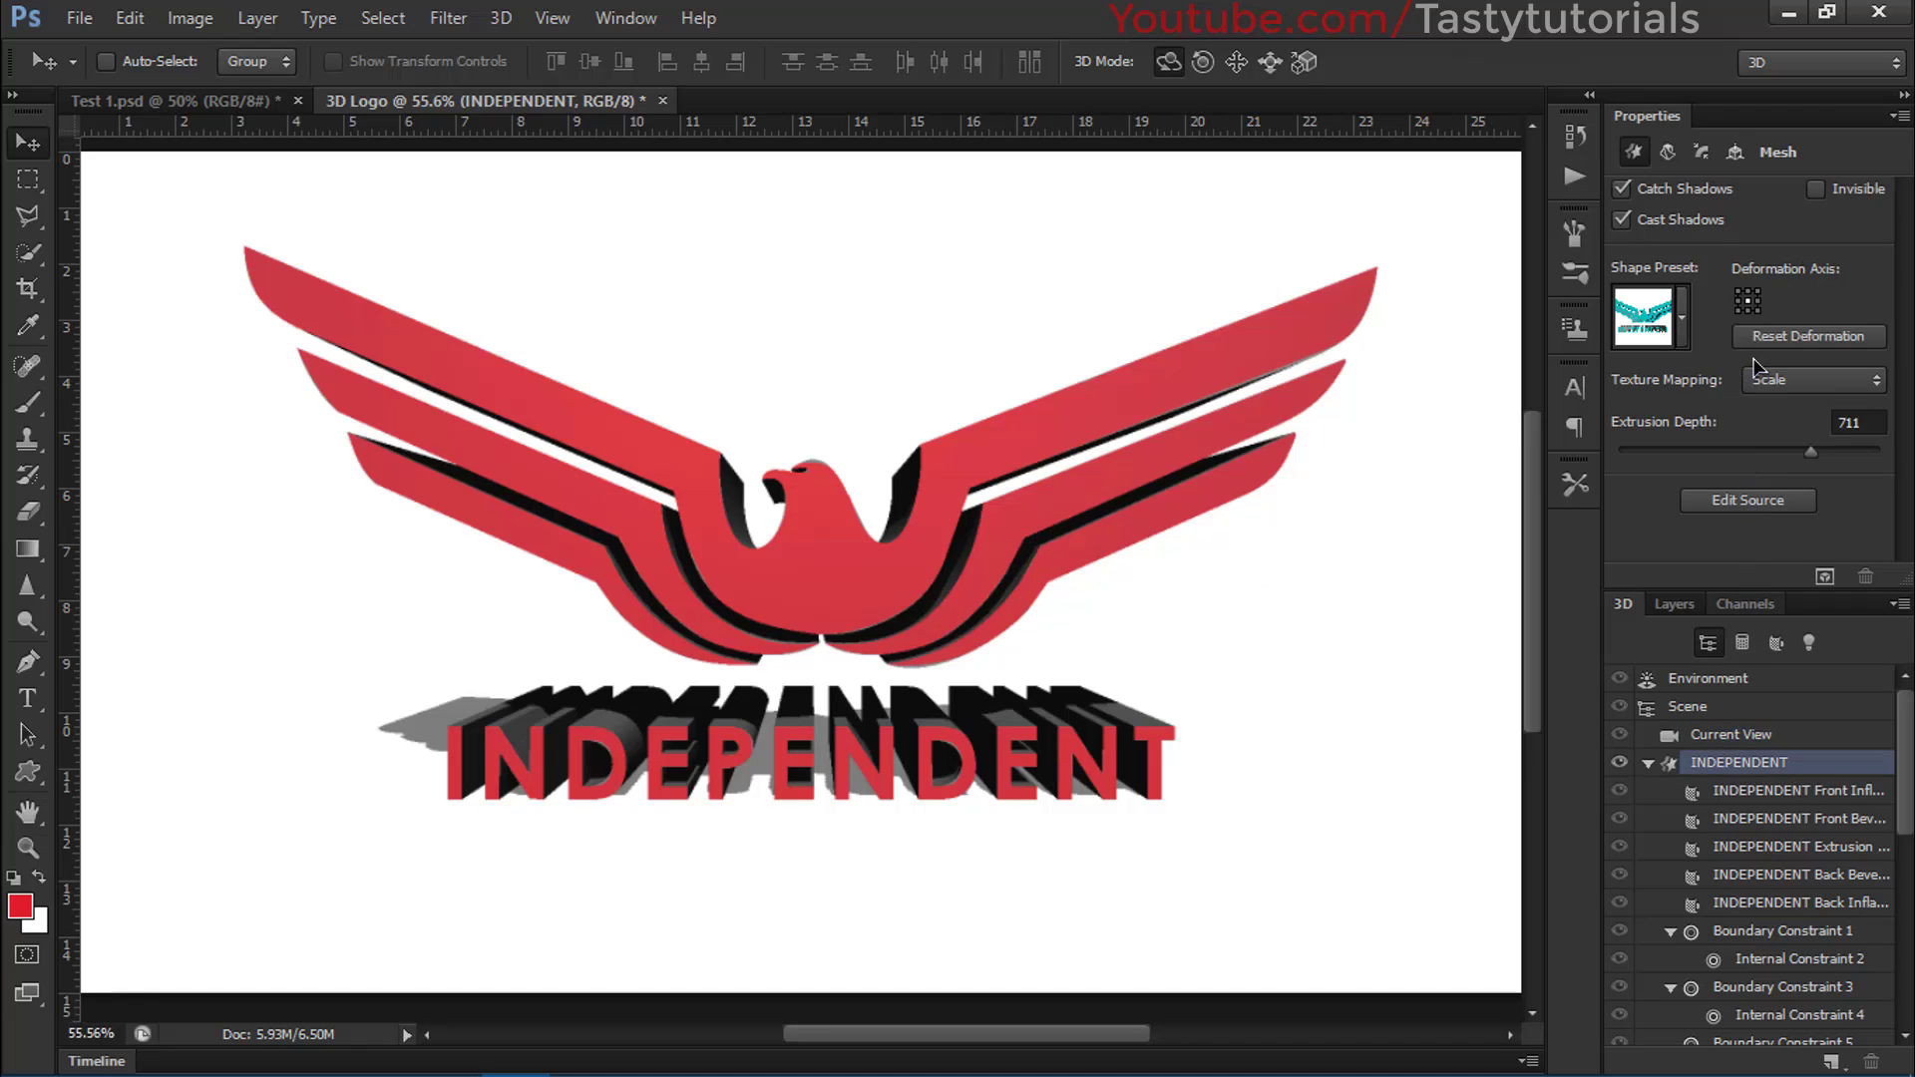
click(1855, 423)
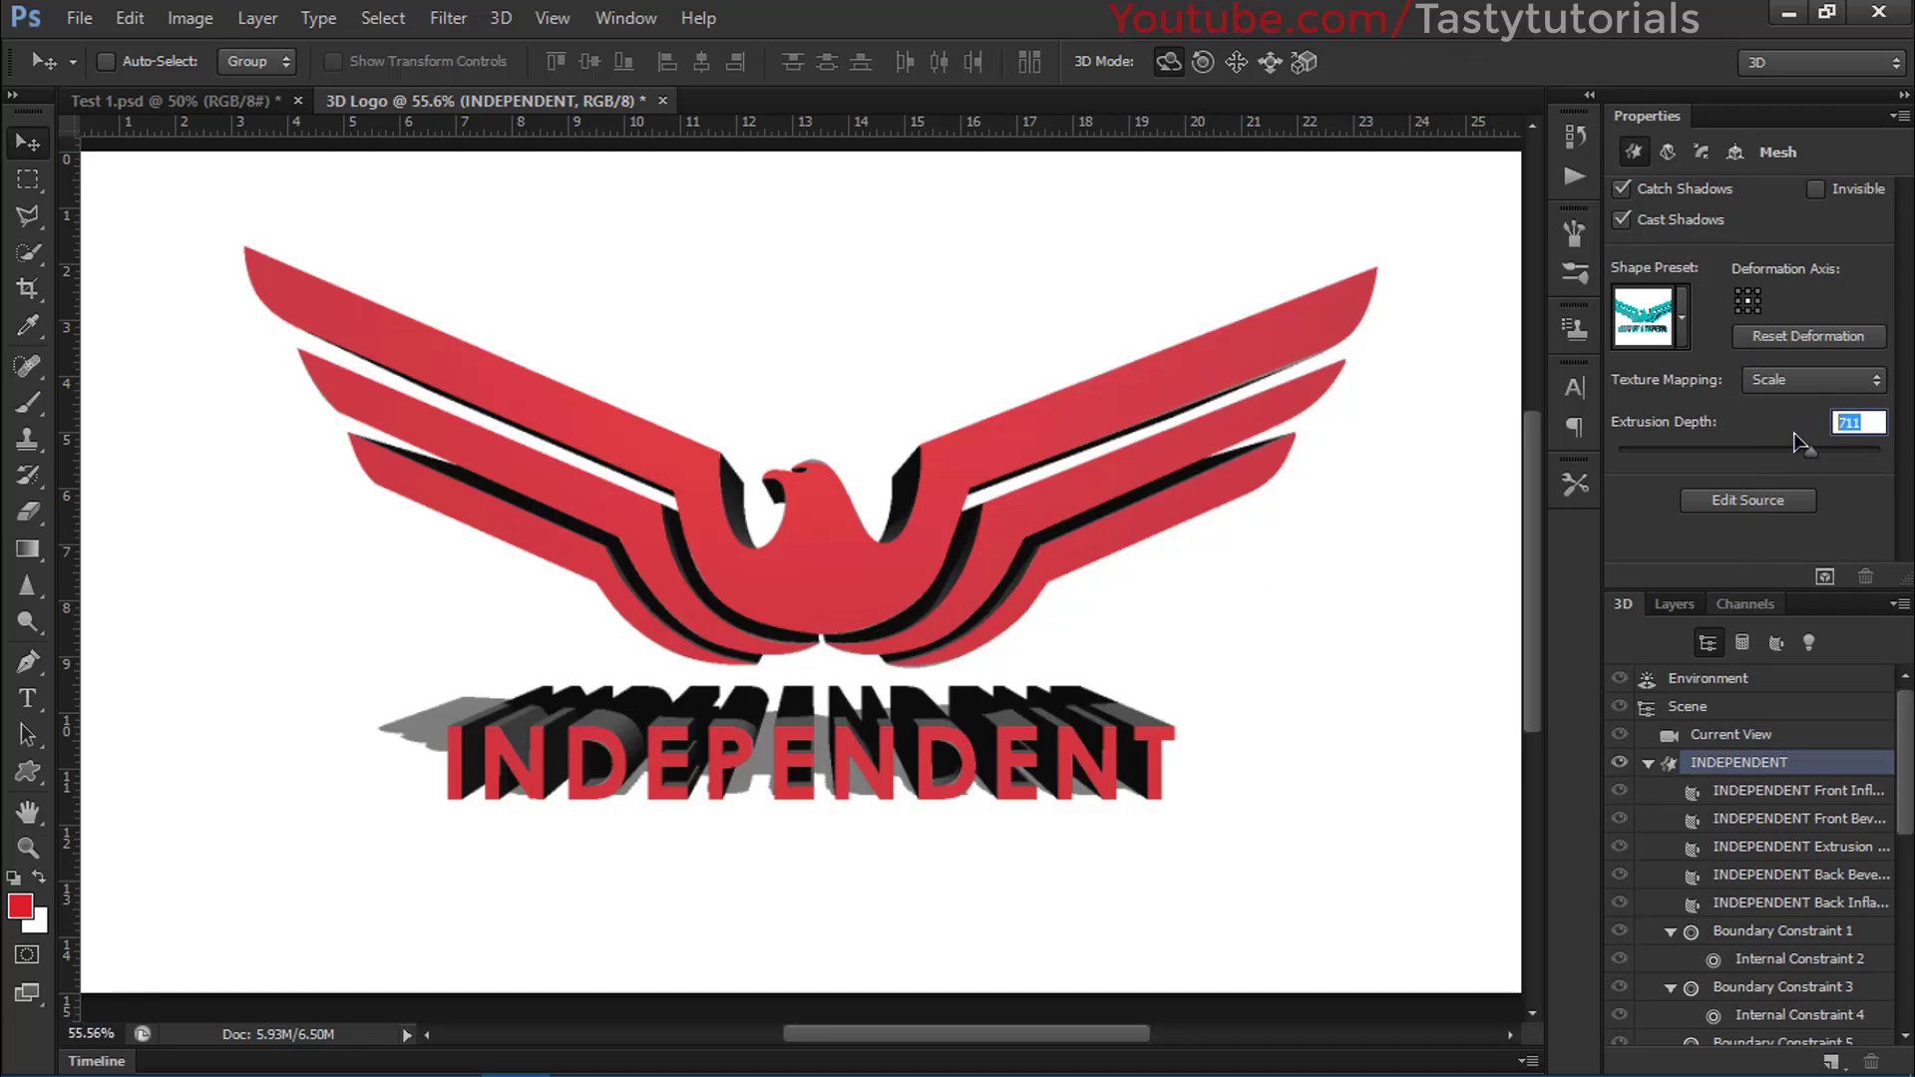
text(160)
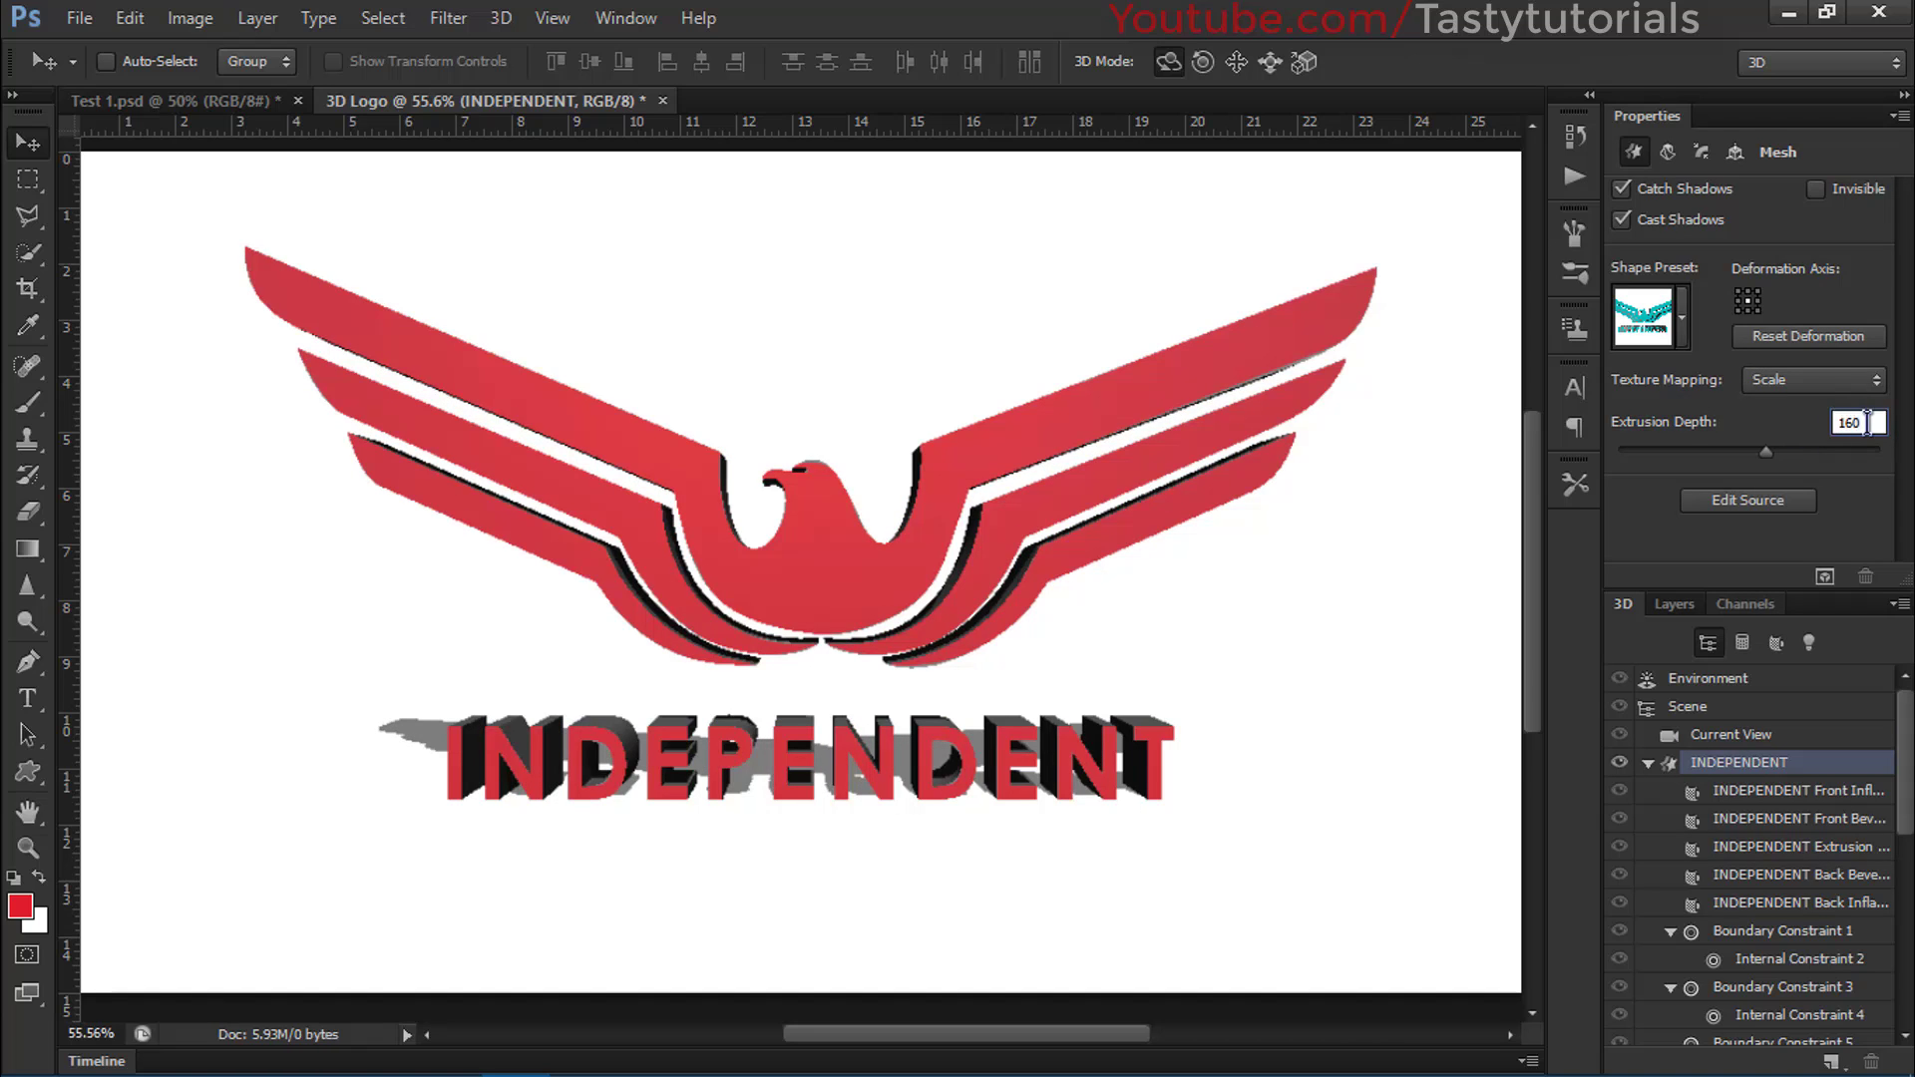
click(1868, 422)
text(150)
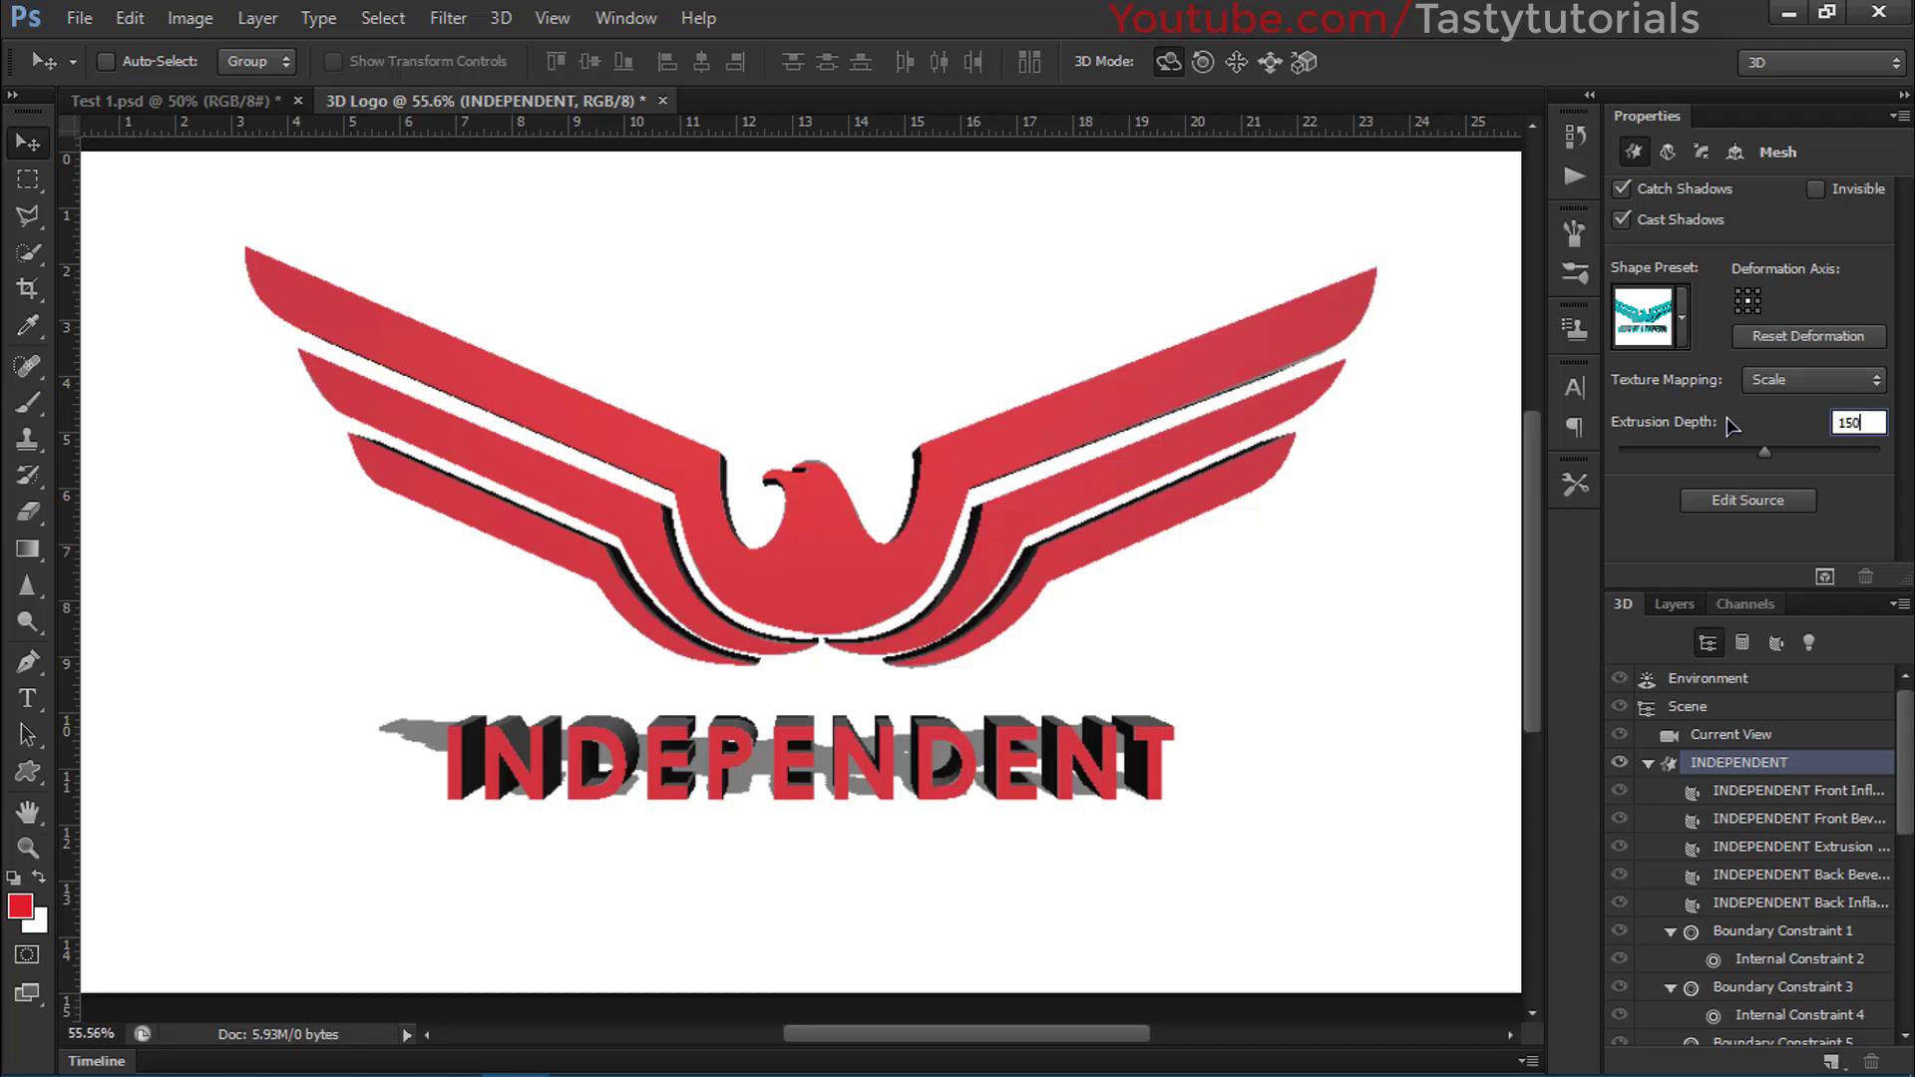
key(Return)
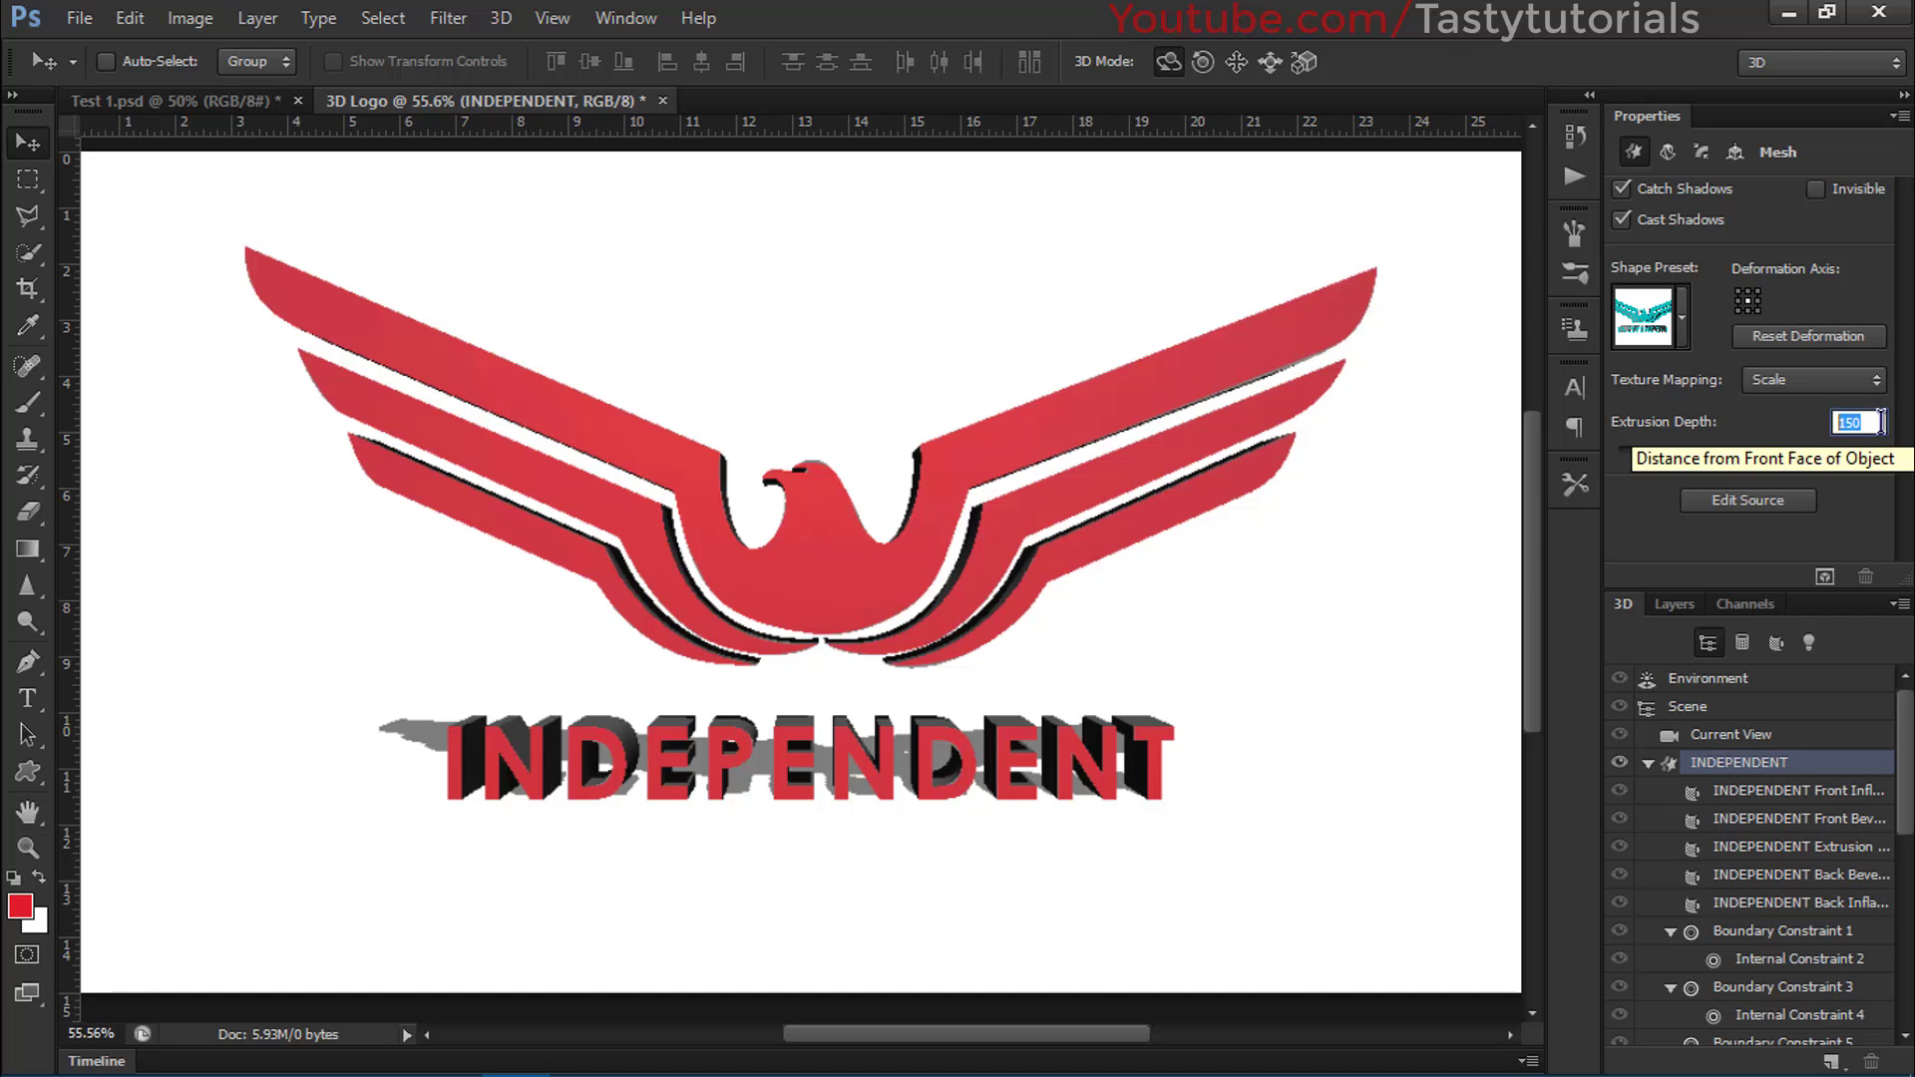
text(165)
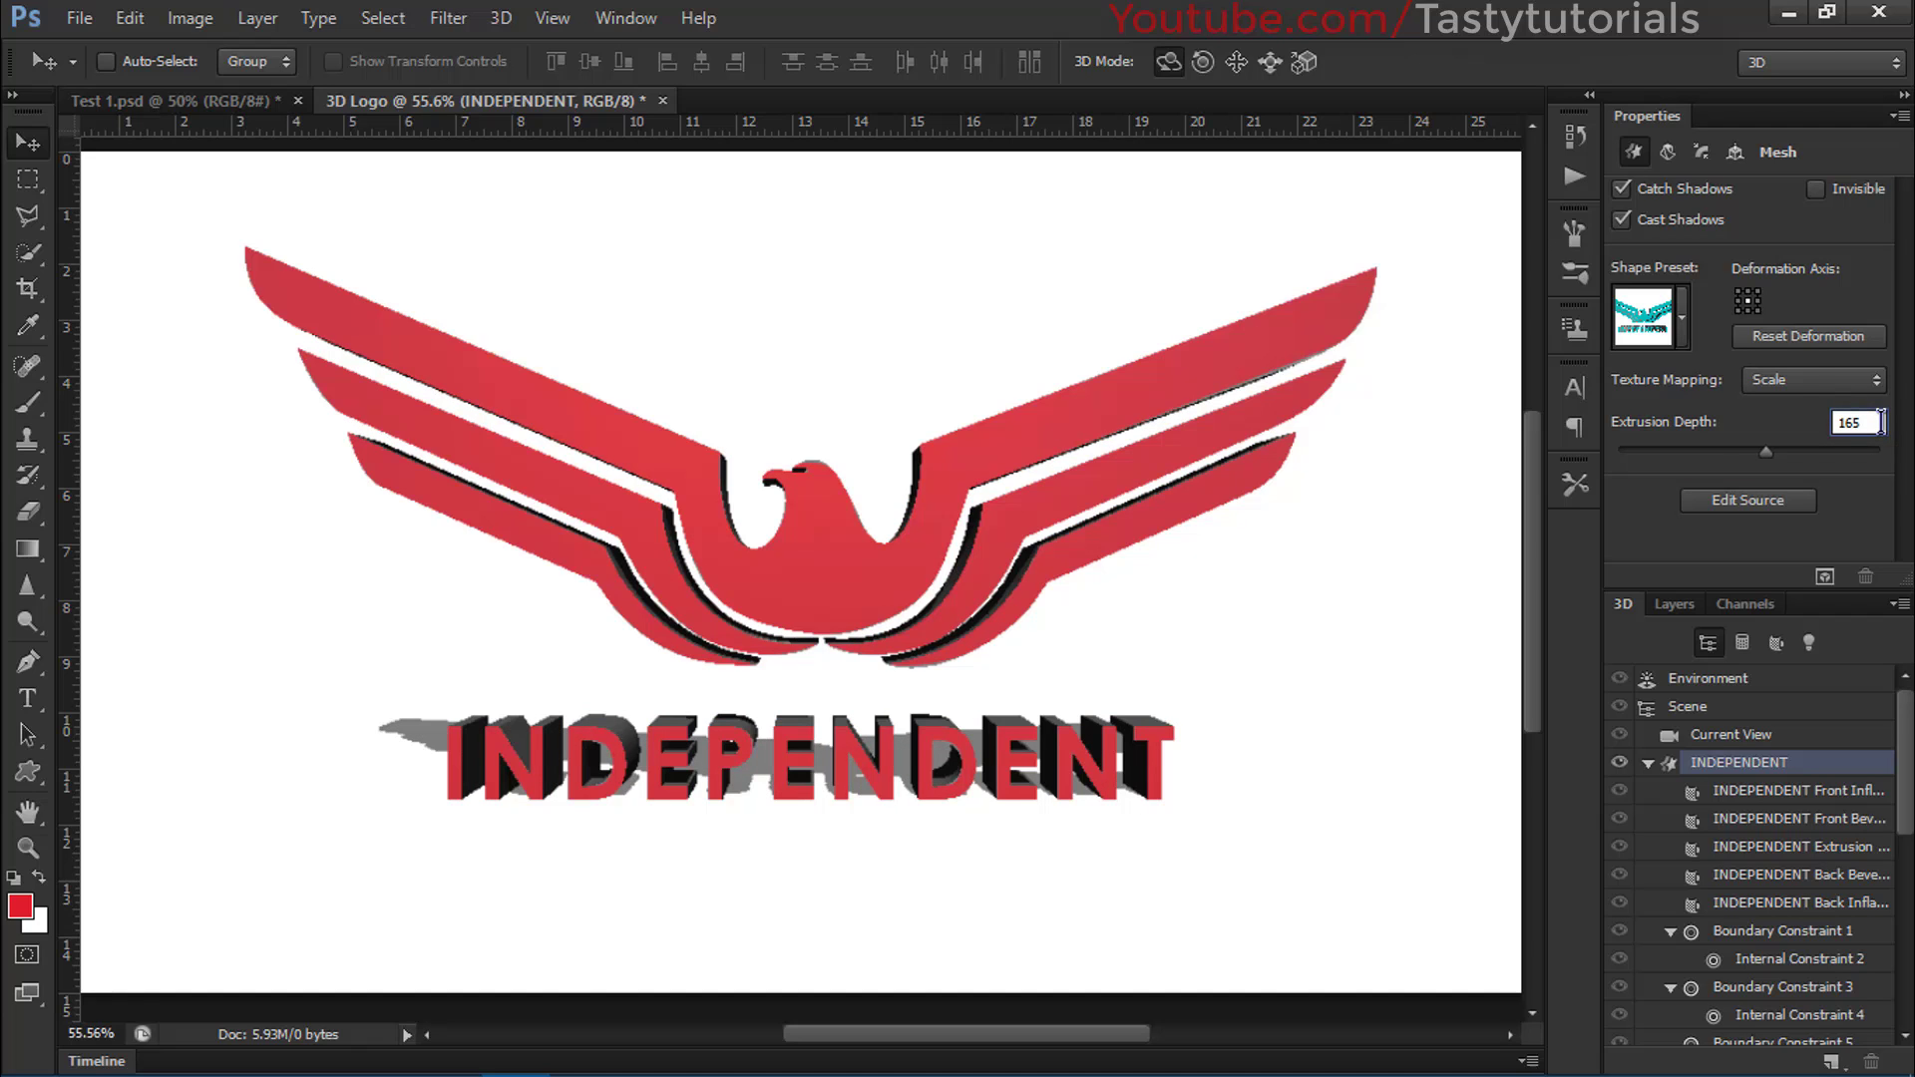
key(BackSpace)
text(0)
key(Return)
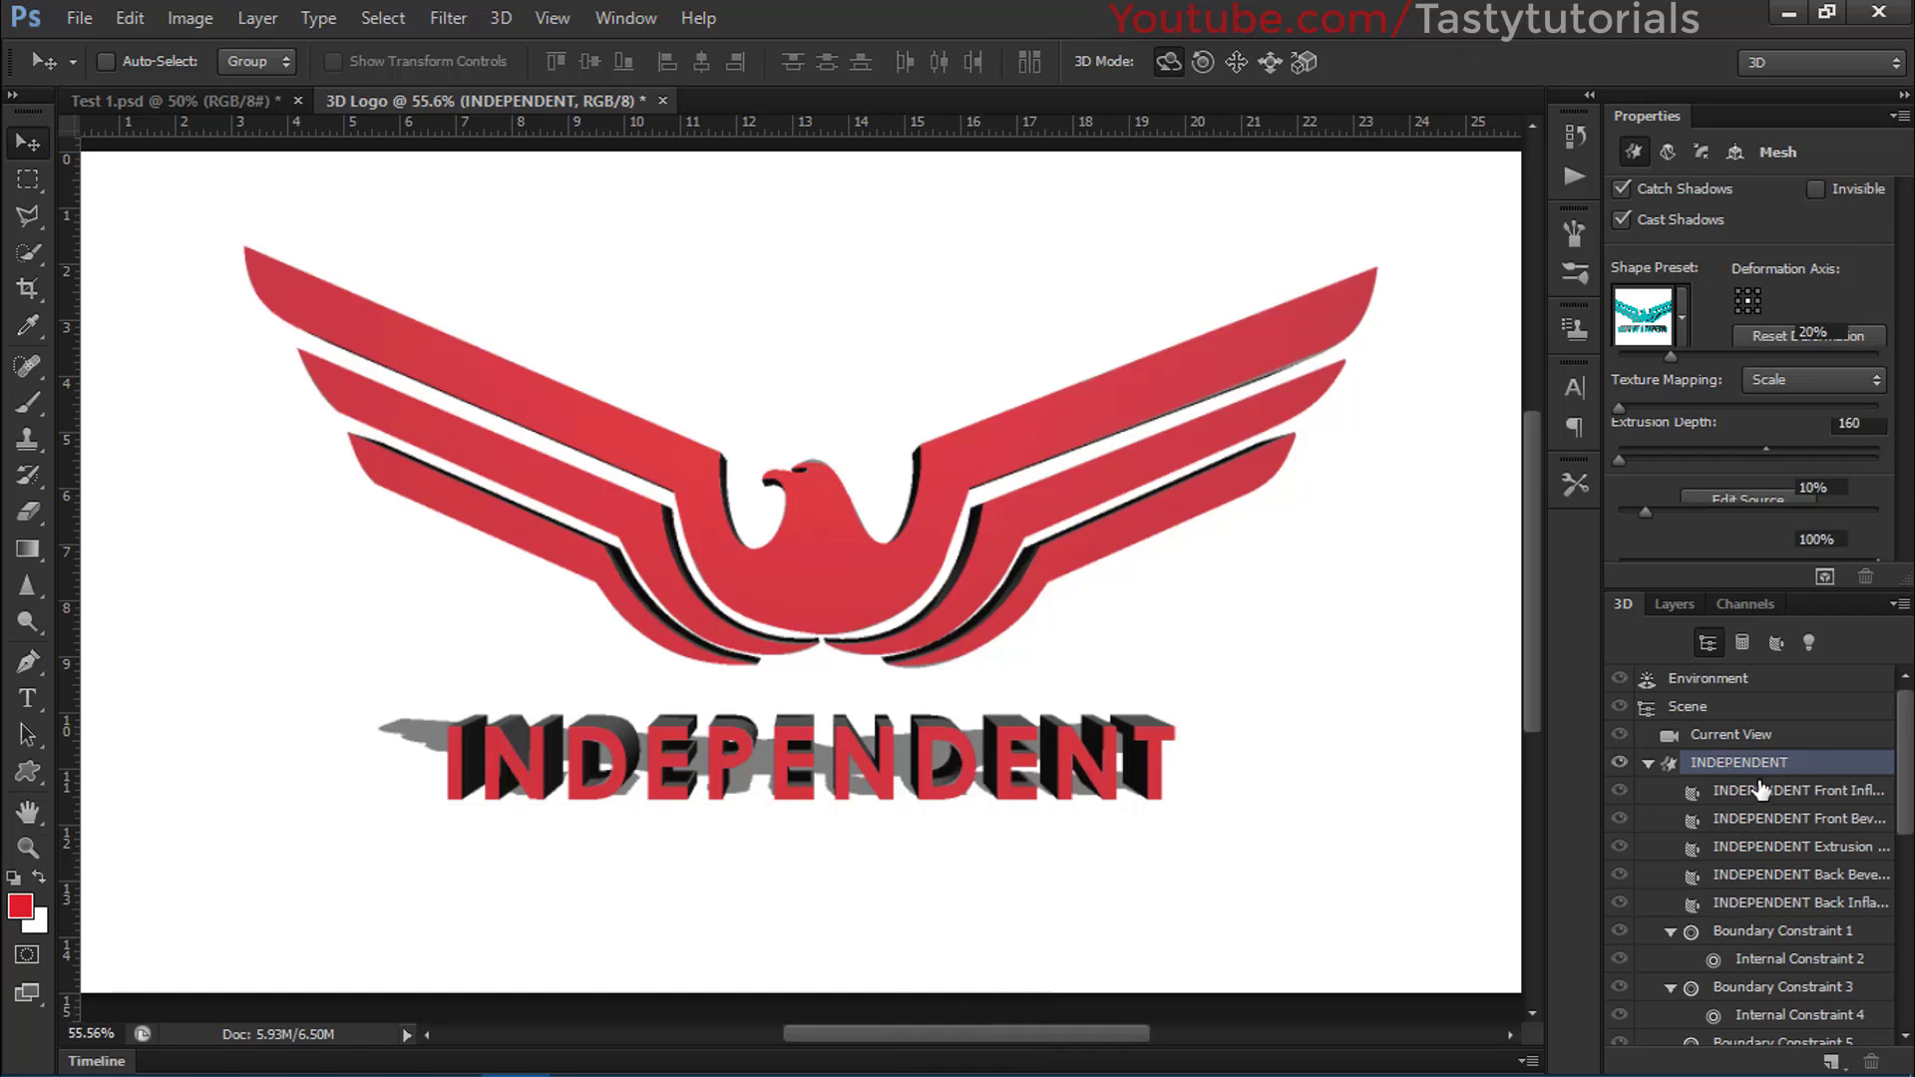
Select the Extrusion, Back Bevel and Back Inflation materials together and widen the panel to show full names.
click(1758, 796)
click(1756, 817)
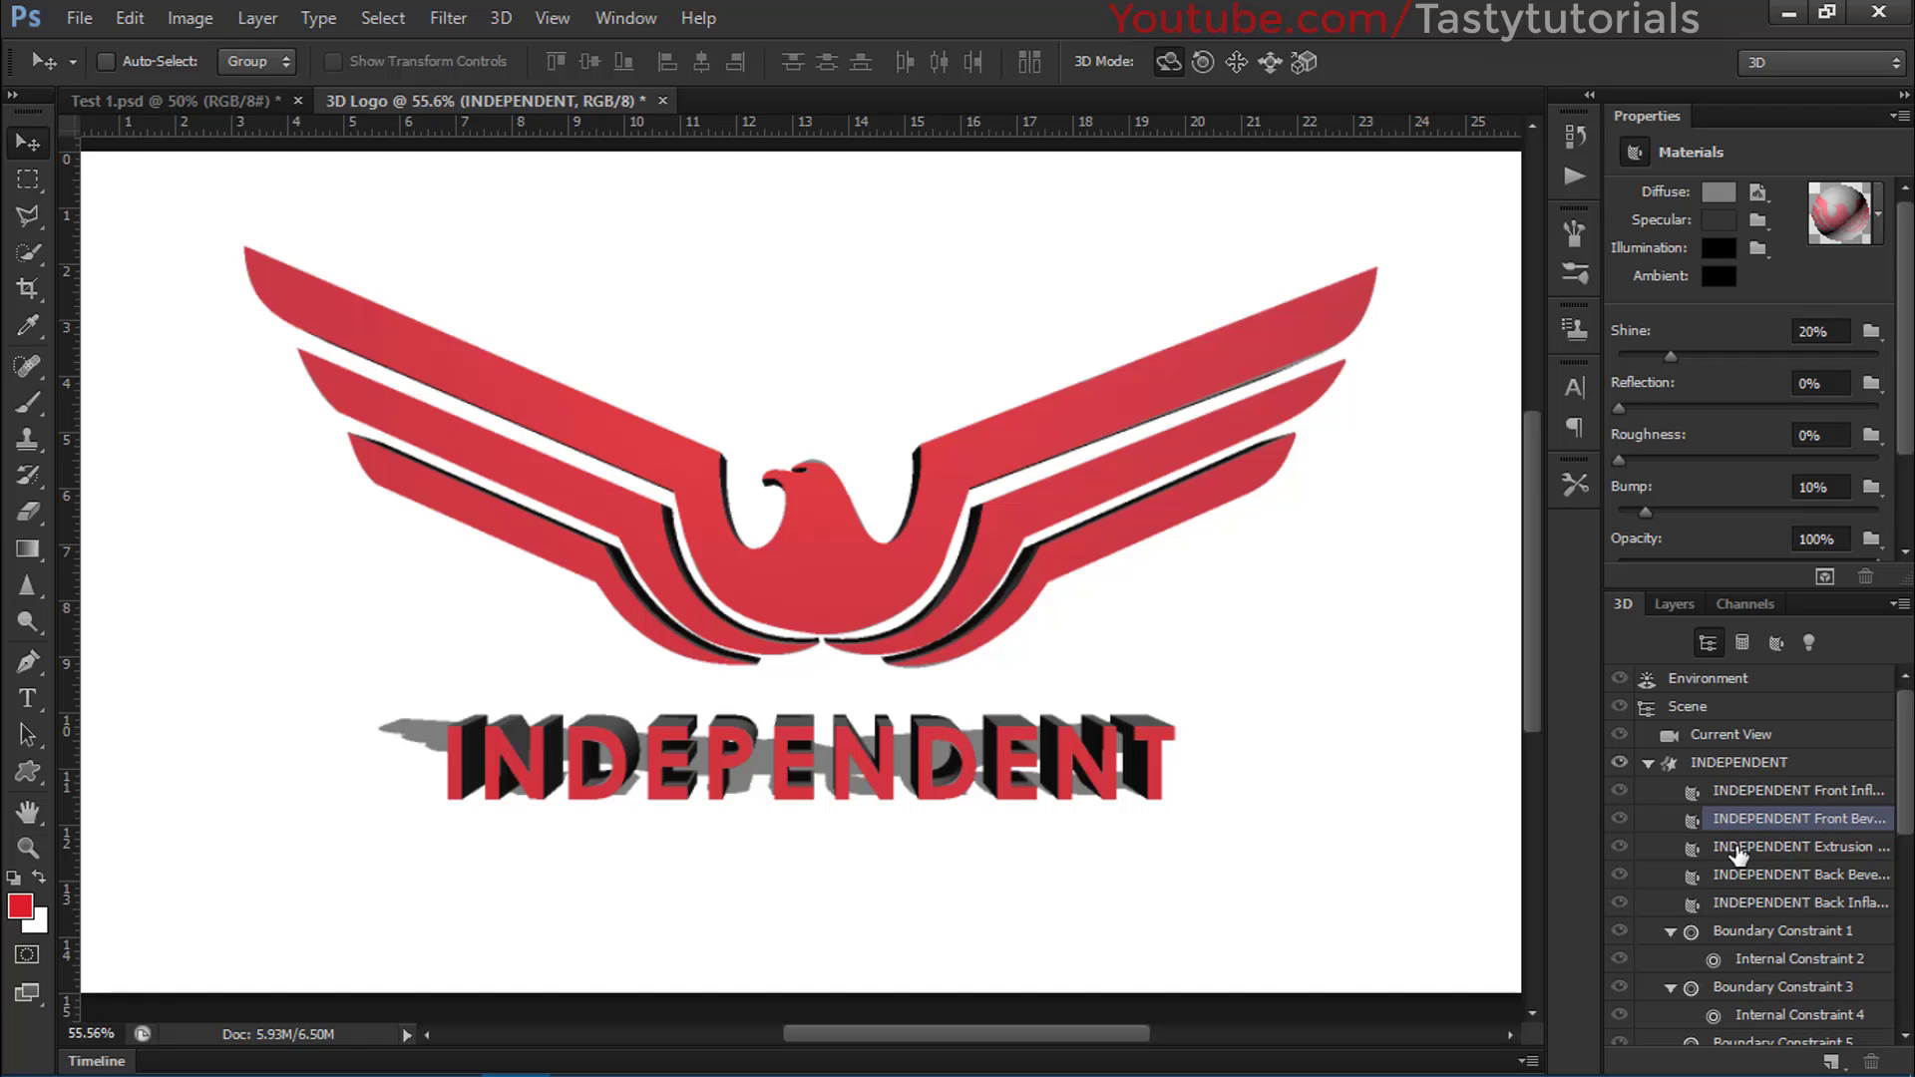
click(1737, 854)
shift+click(1745, 903)
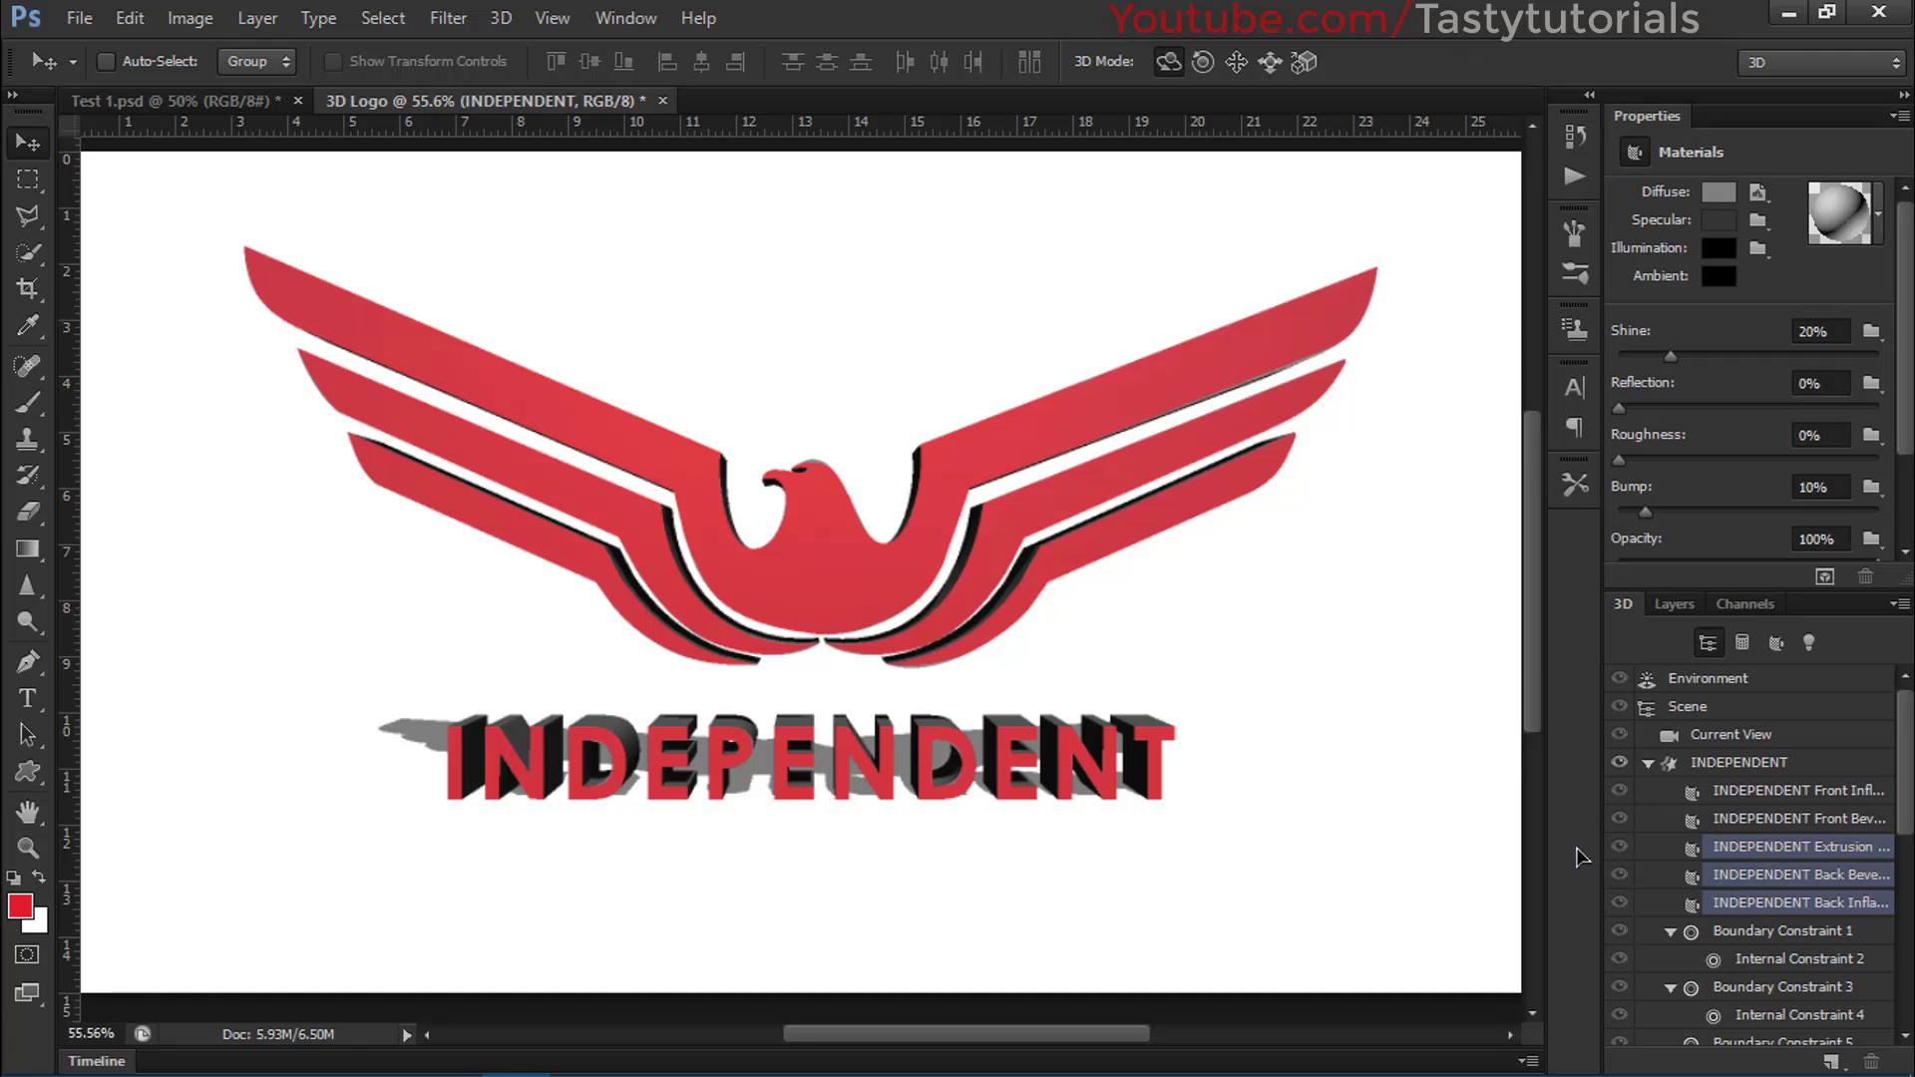
drag(1603, 850, 1509, 850)
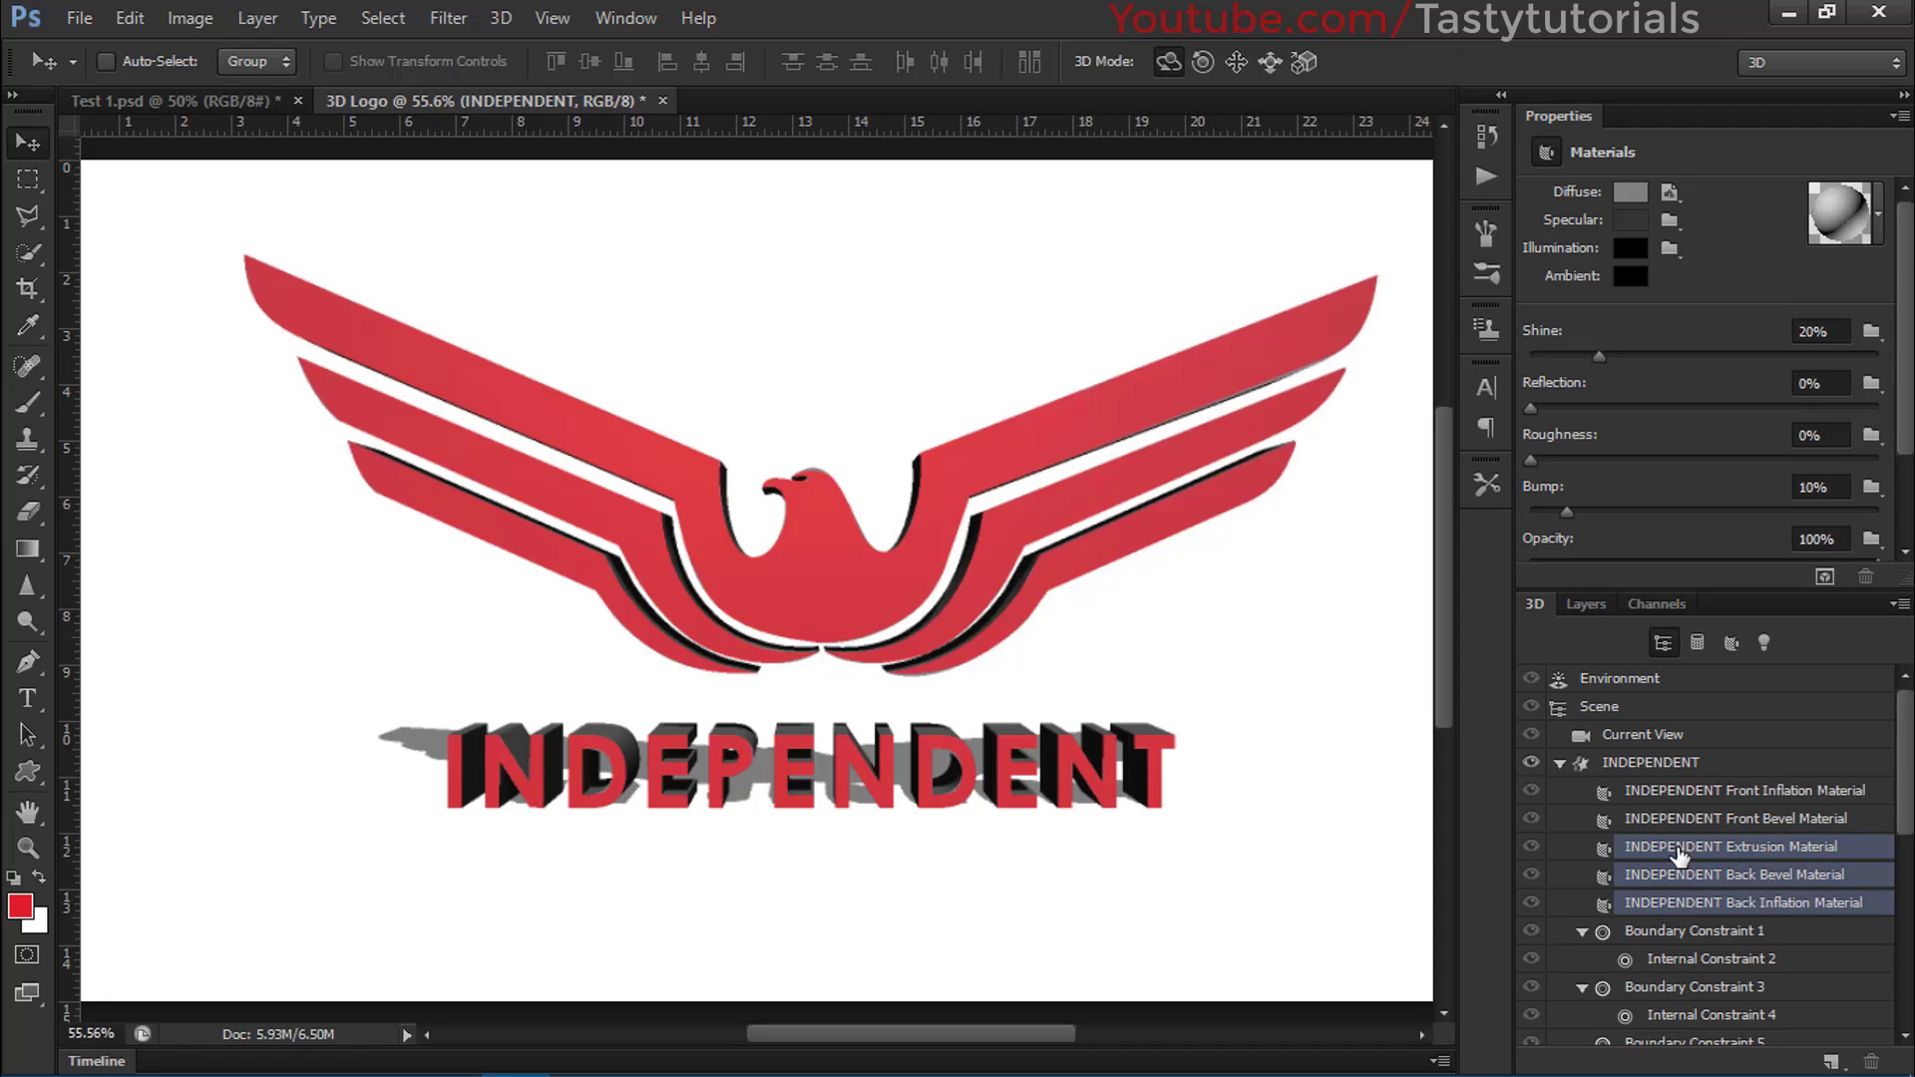
Set the materials' Diffuse colour to a fully saturated bright orange.
click(1640, 195)
drag(1142, 274, 1409, 165)
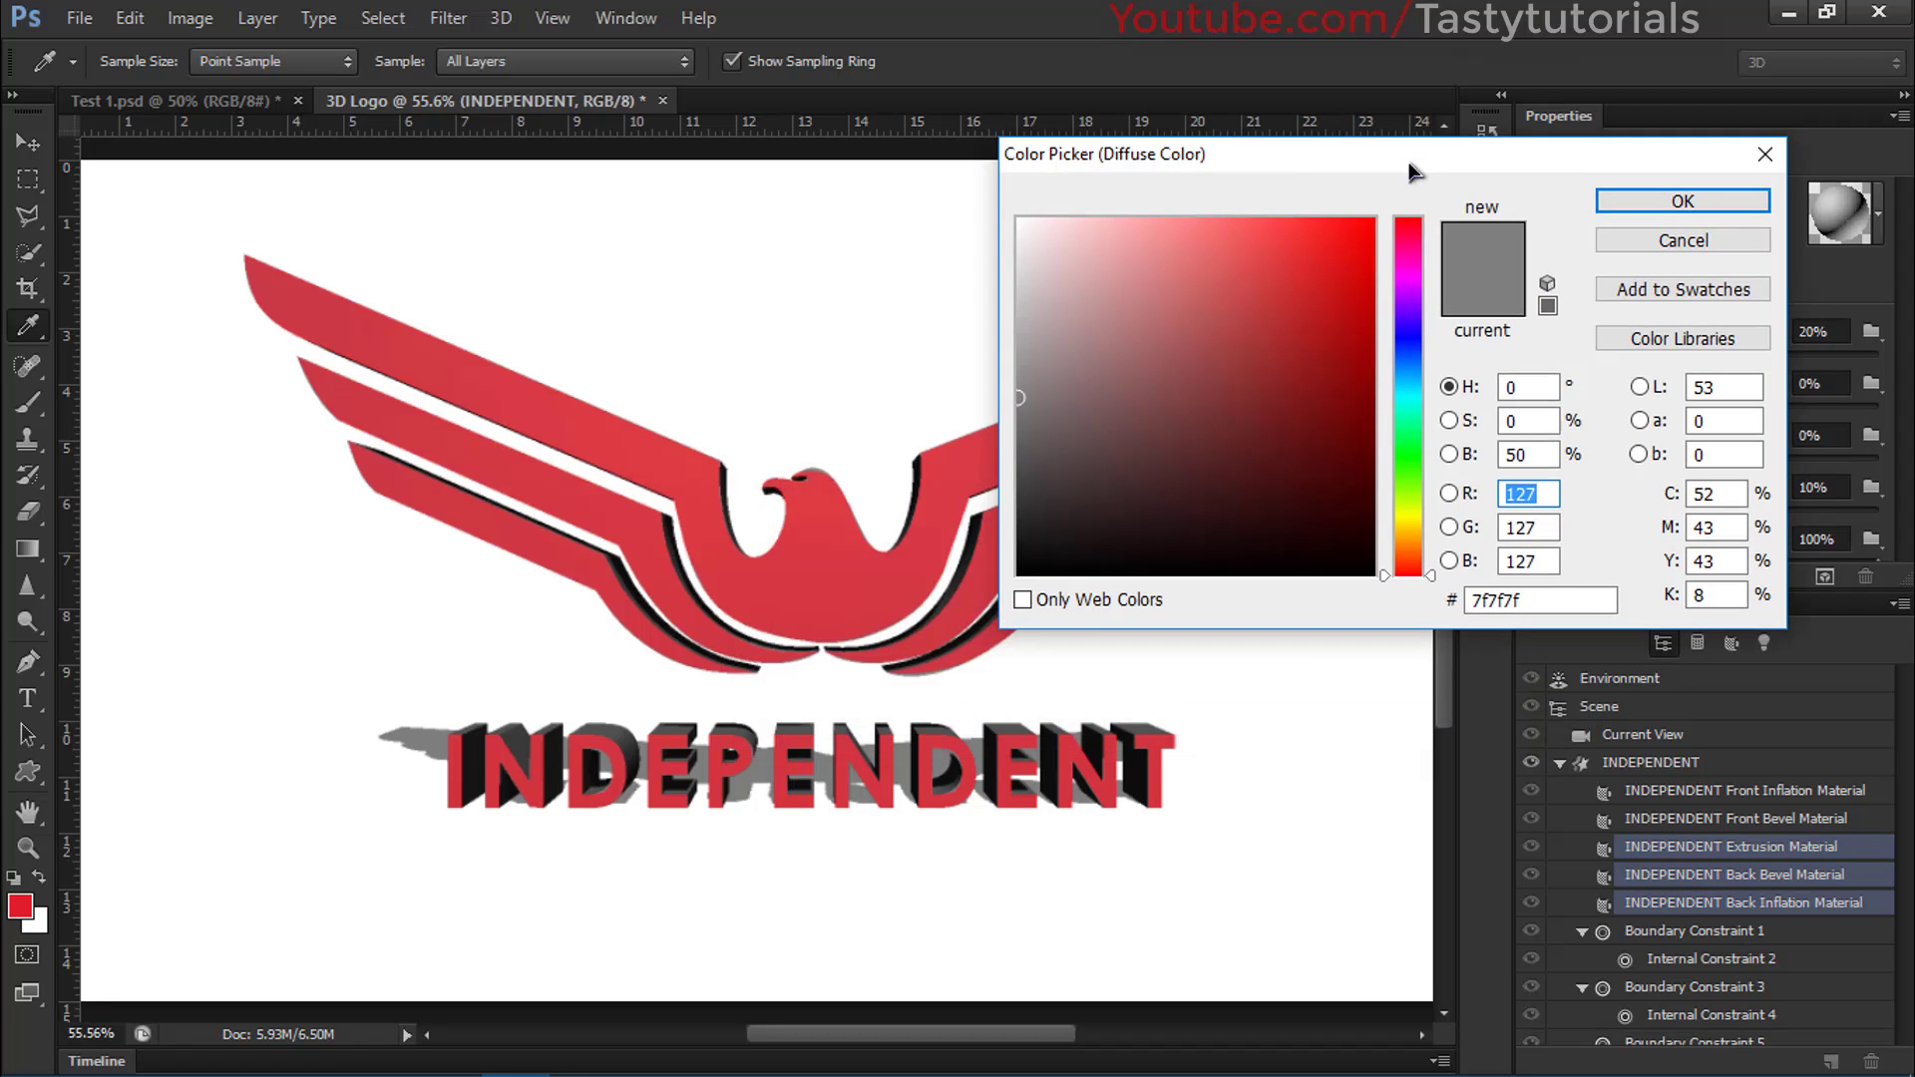
click(1426, 550)
drag(1369, 226, 1512, 227)
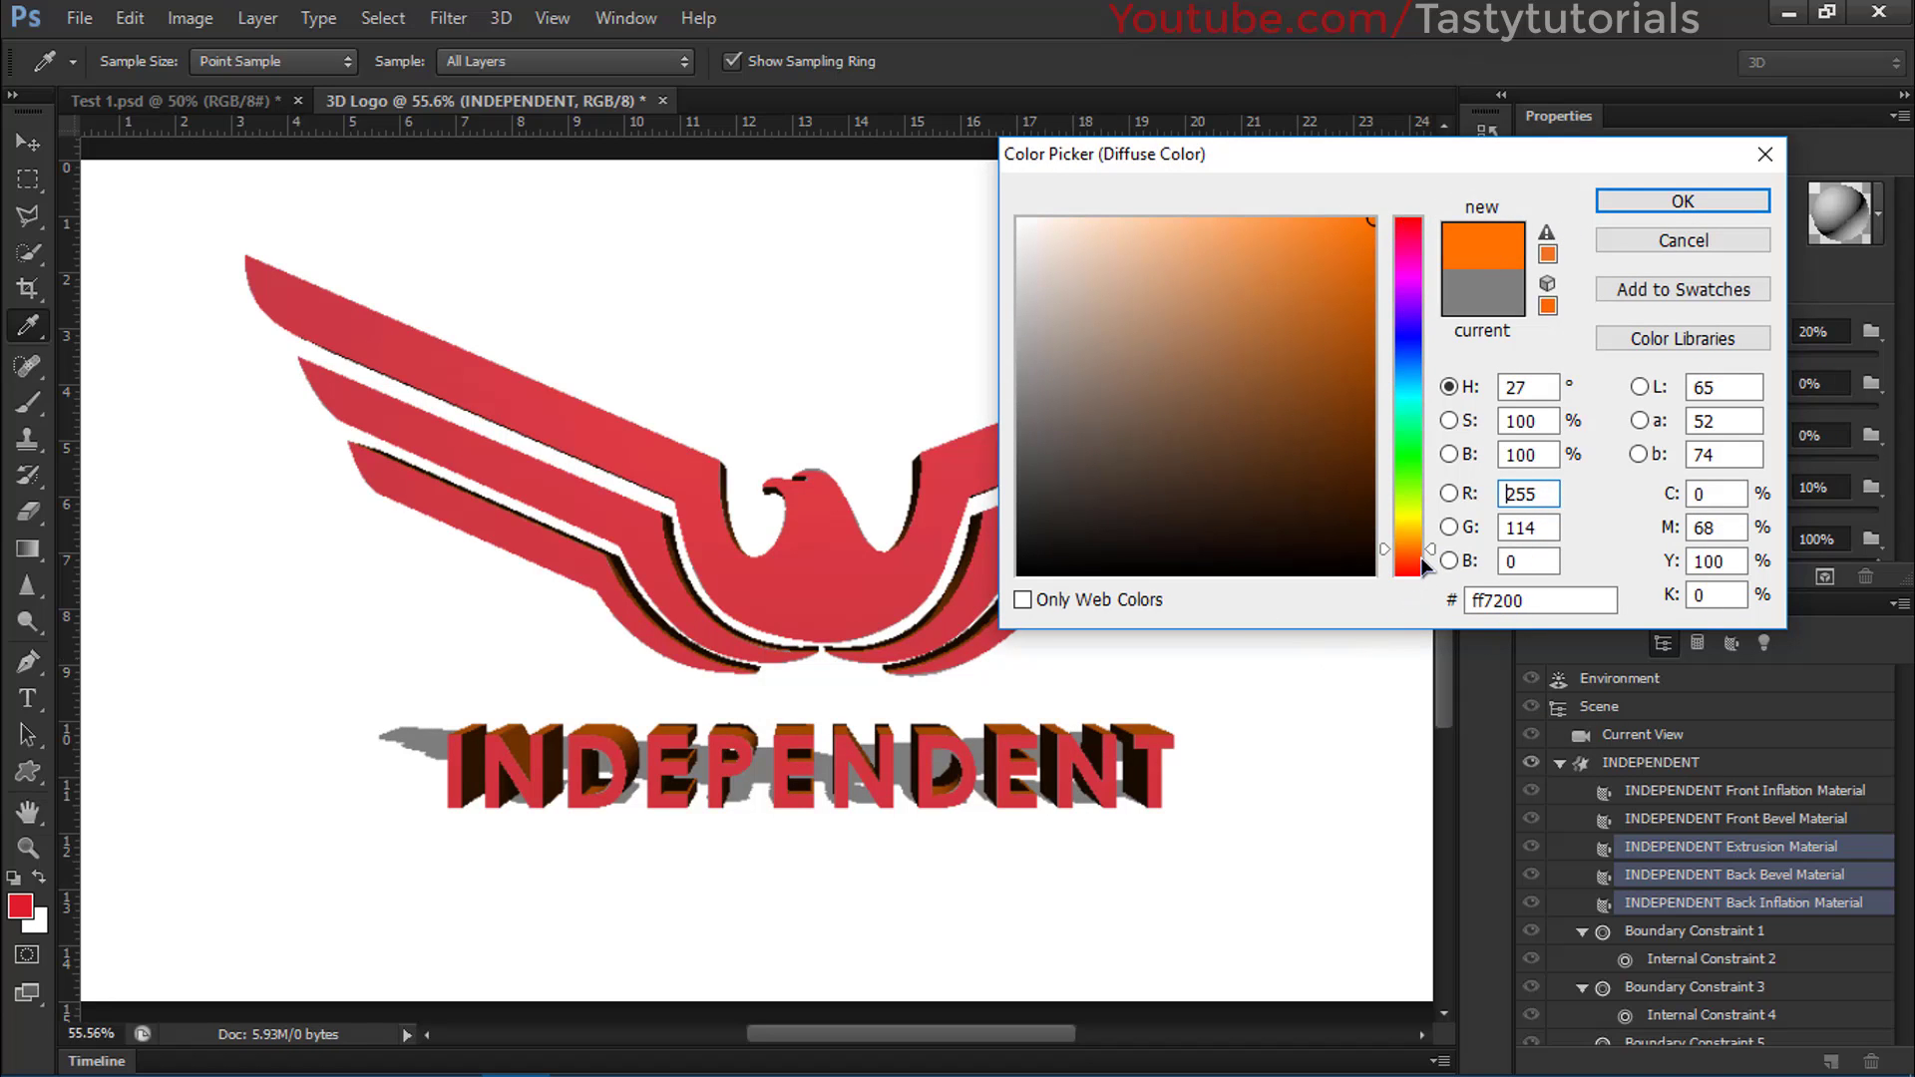
drag(1421, 548, 1435, 533)
click(1660, 197)
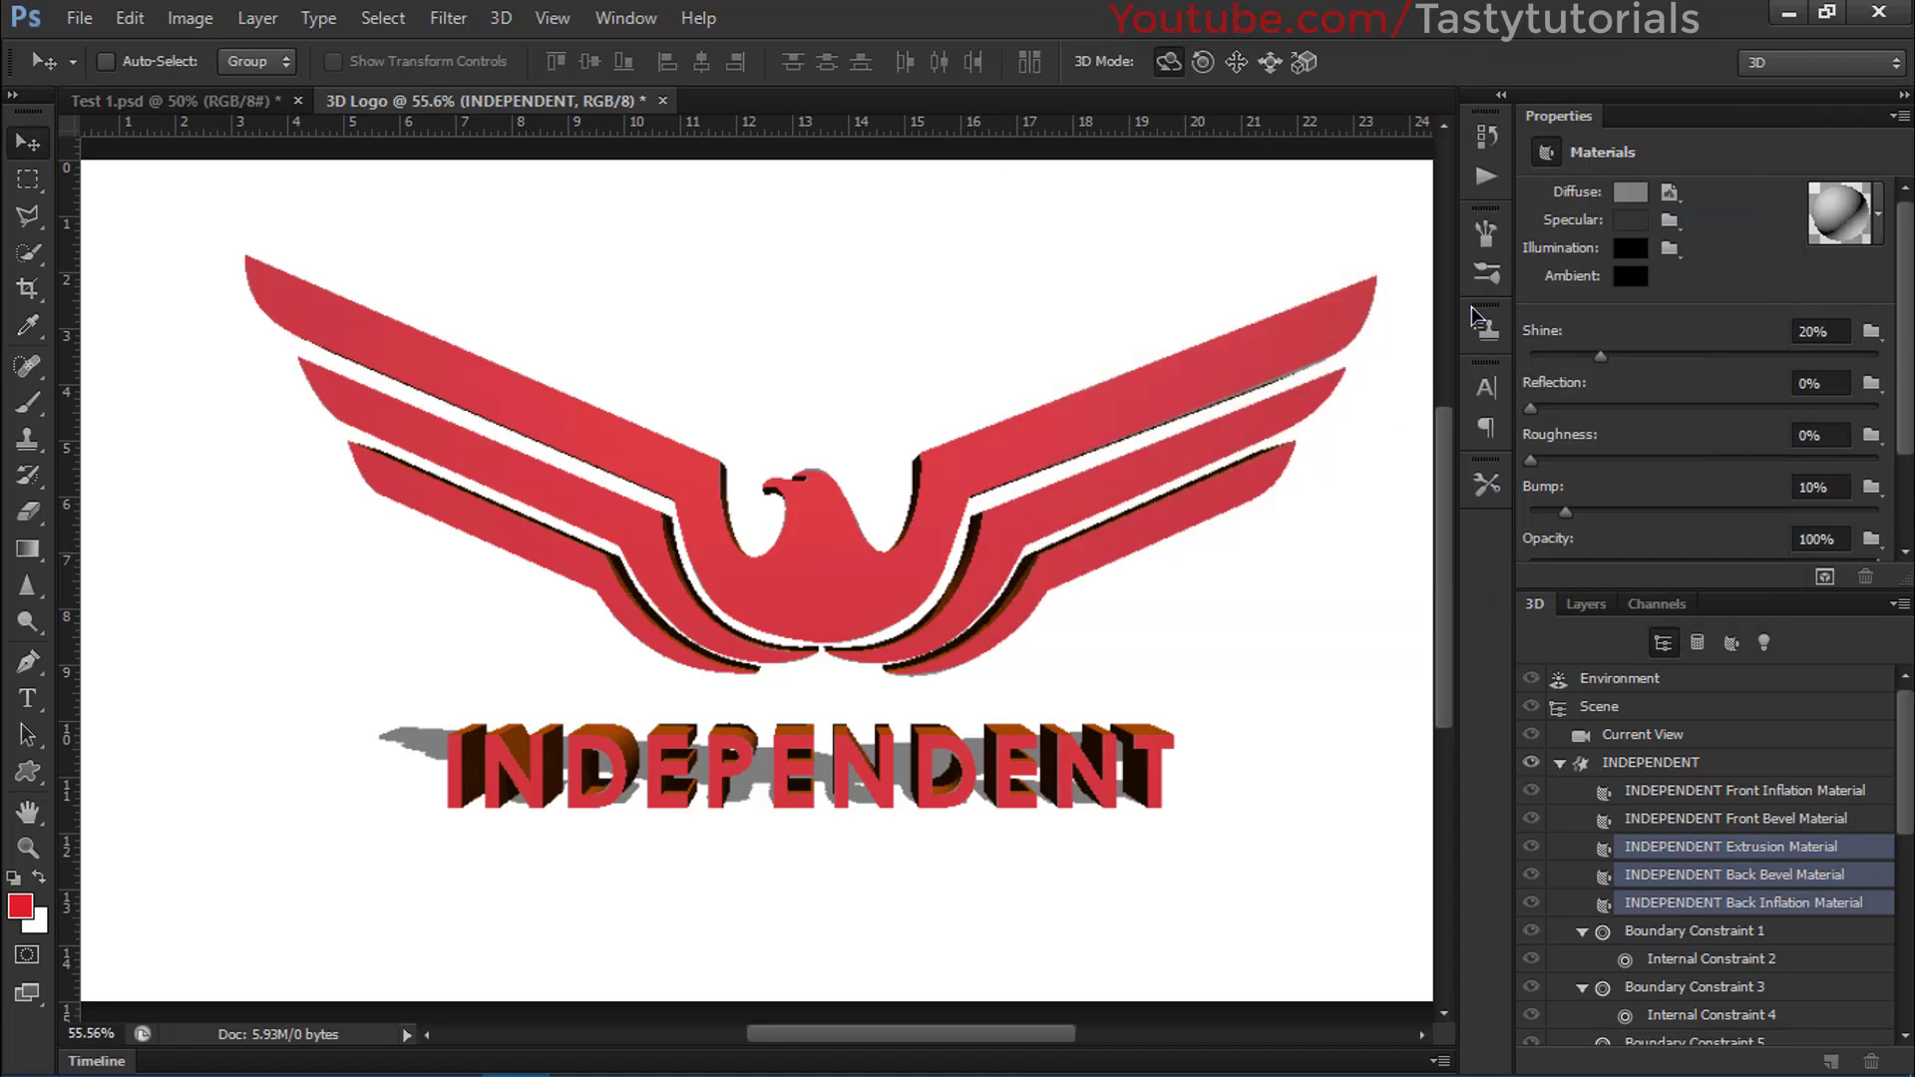
Set the Specular colour to a bright #ff9000-like orange.
click(1633, 222)
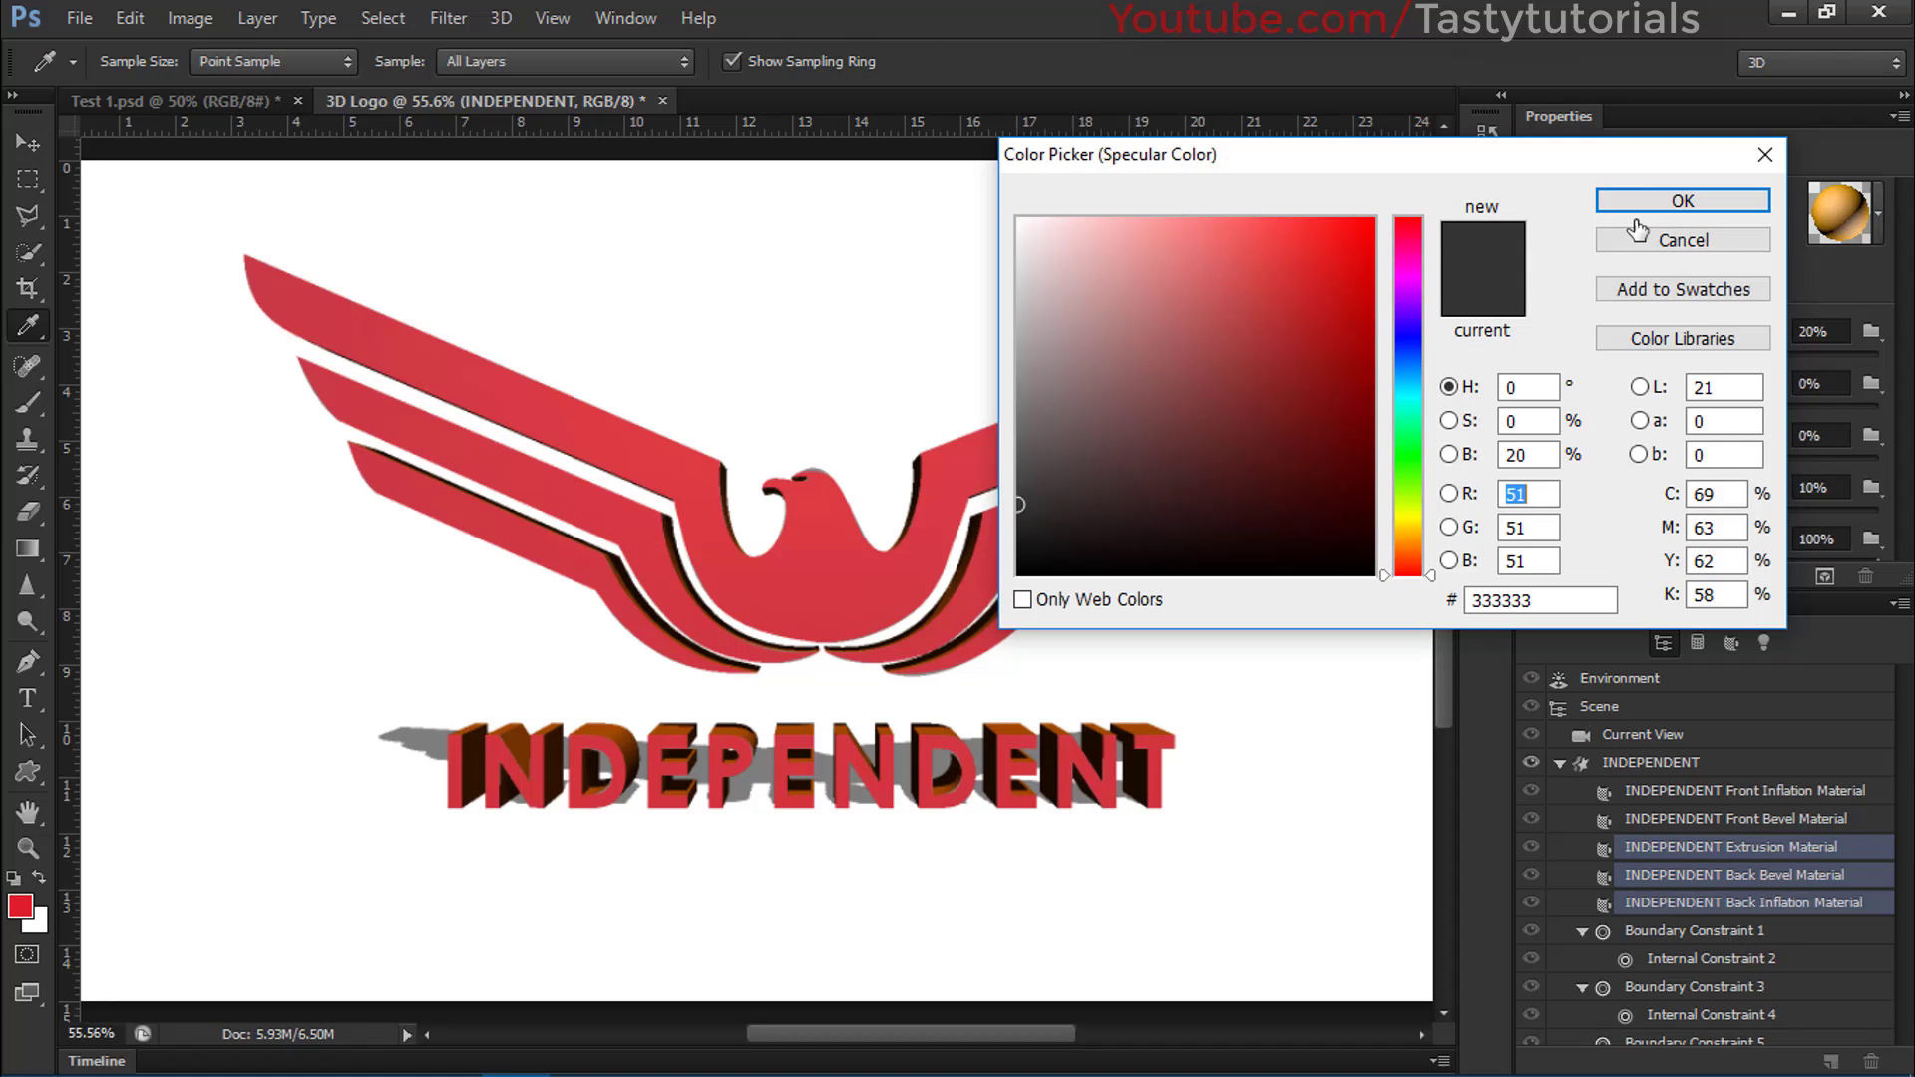
drag(1423, 569, 1435, 550)
click(1372, 219)
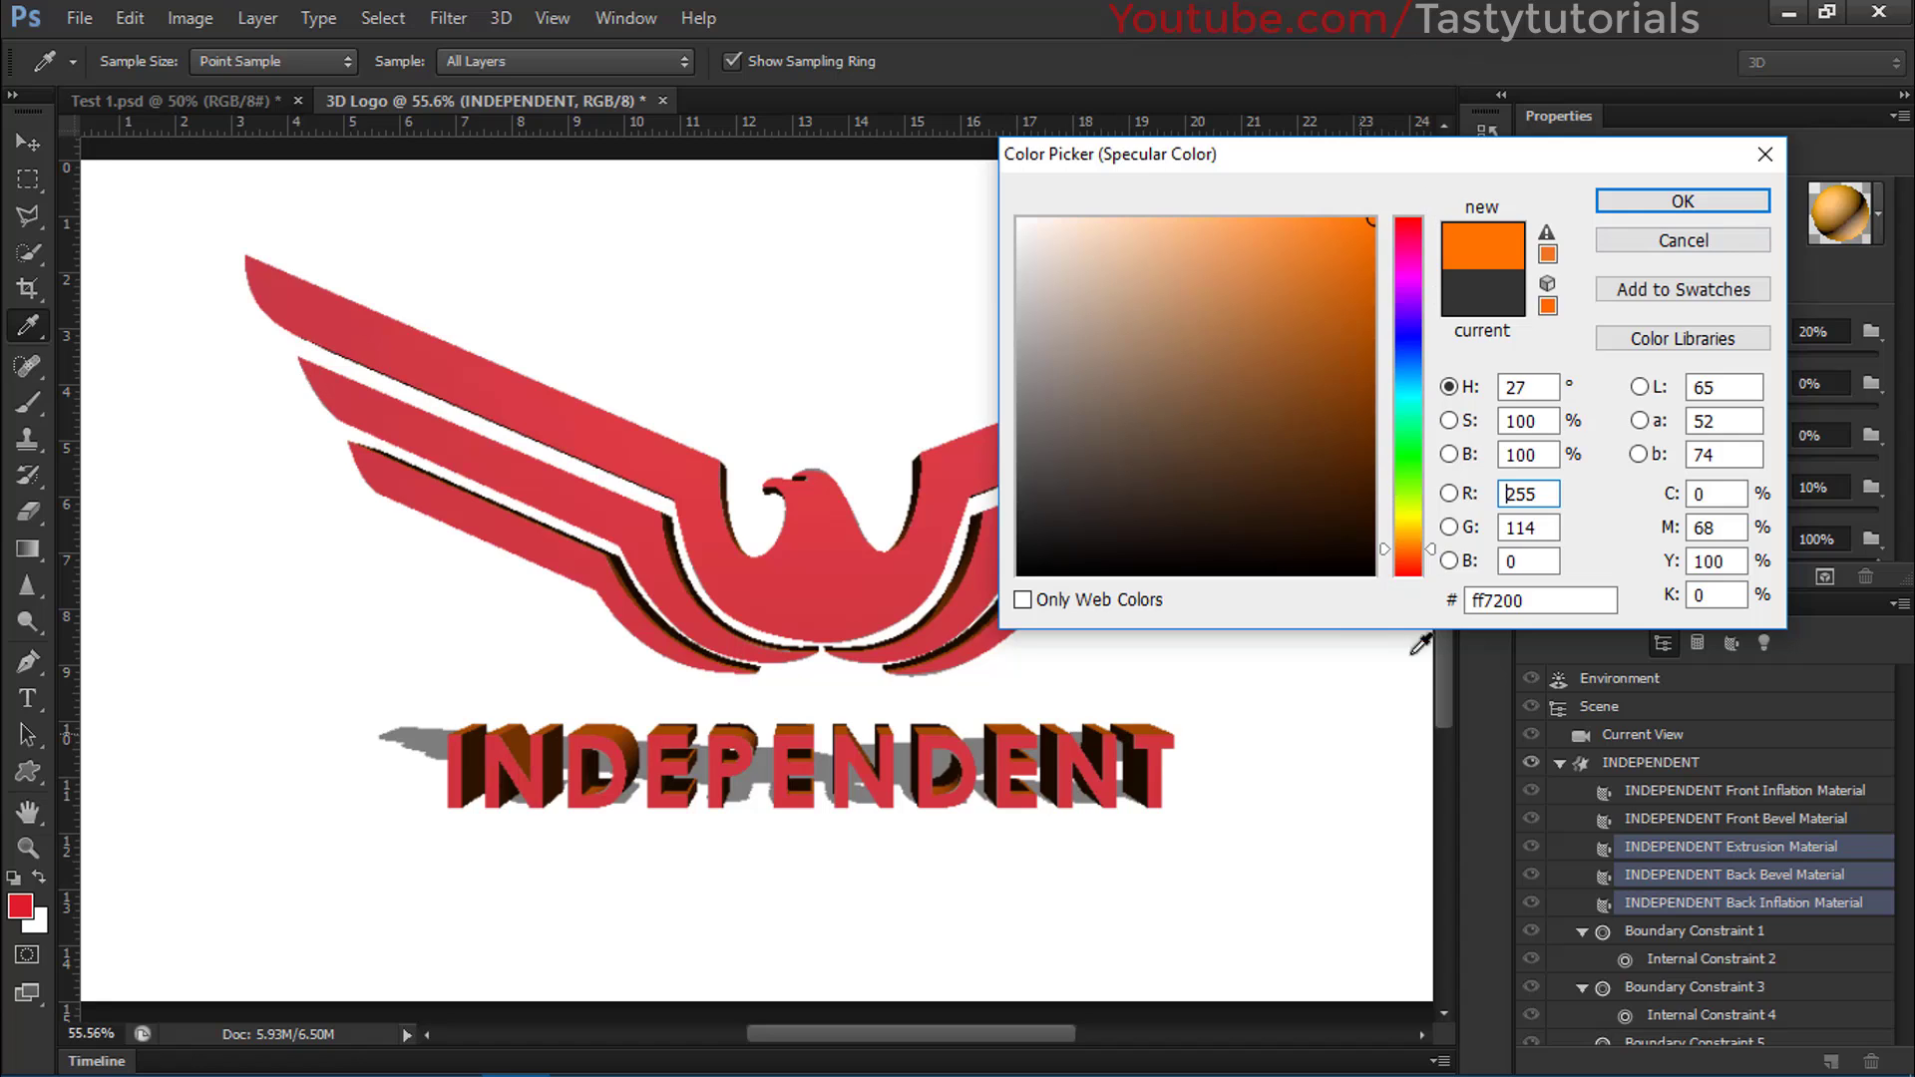
drag(1431, 556, 1432, 550)
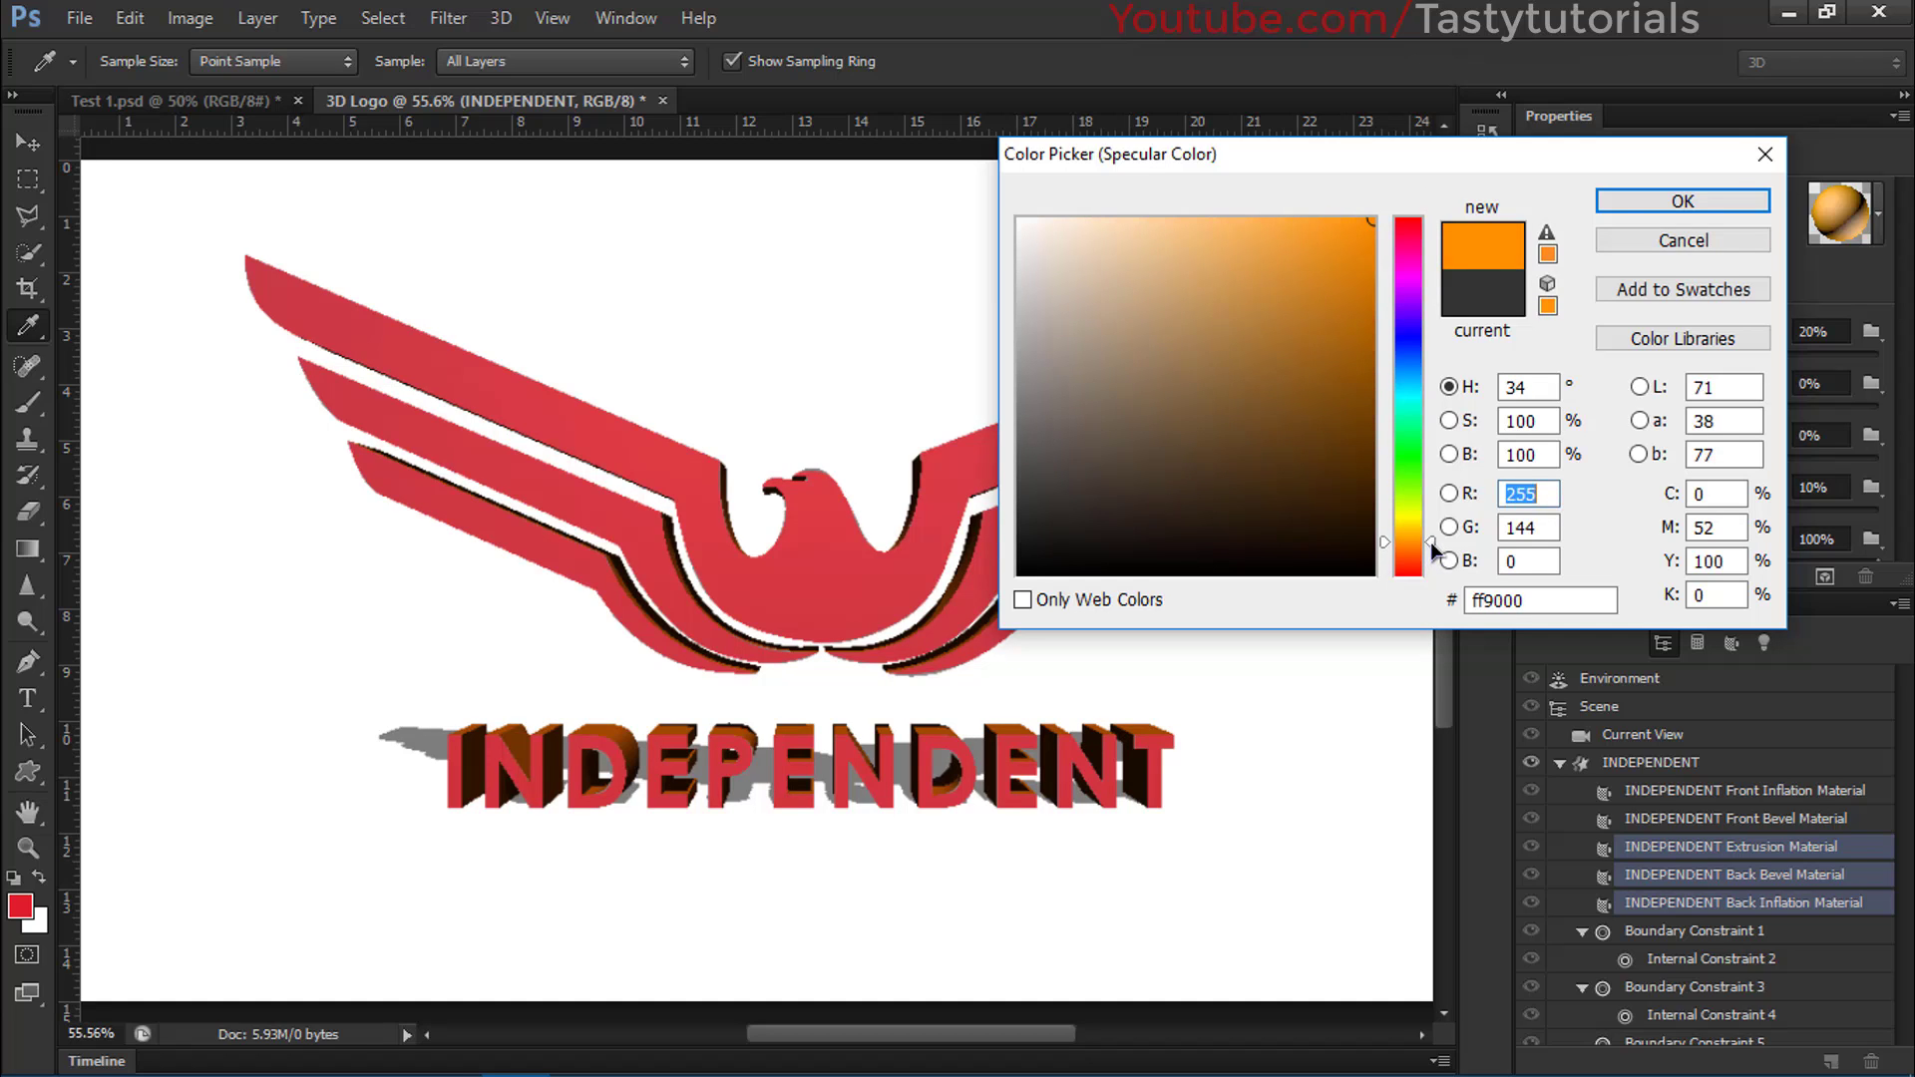
click(1671, 204)
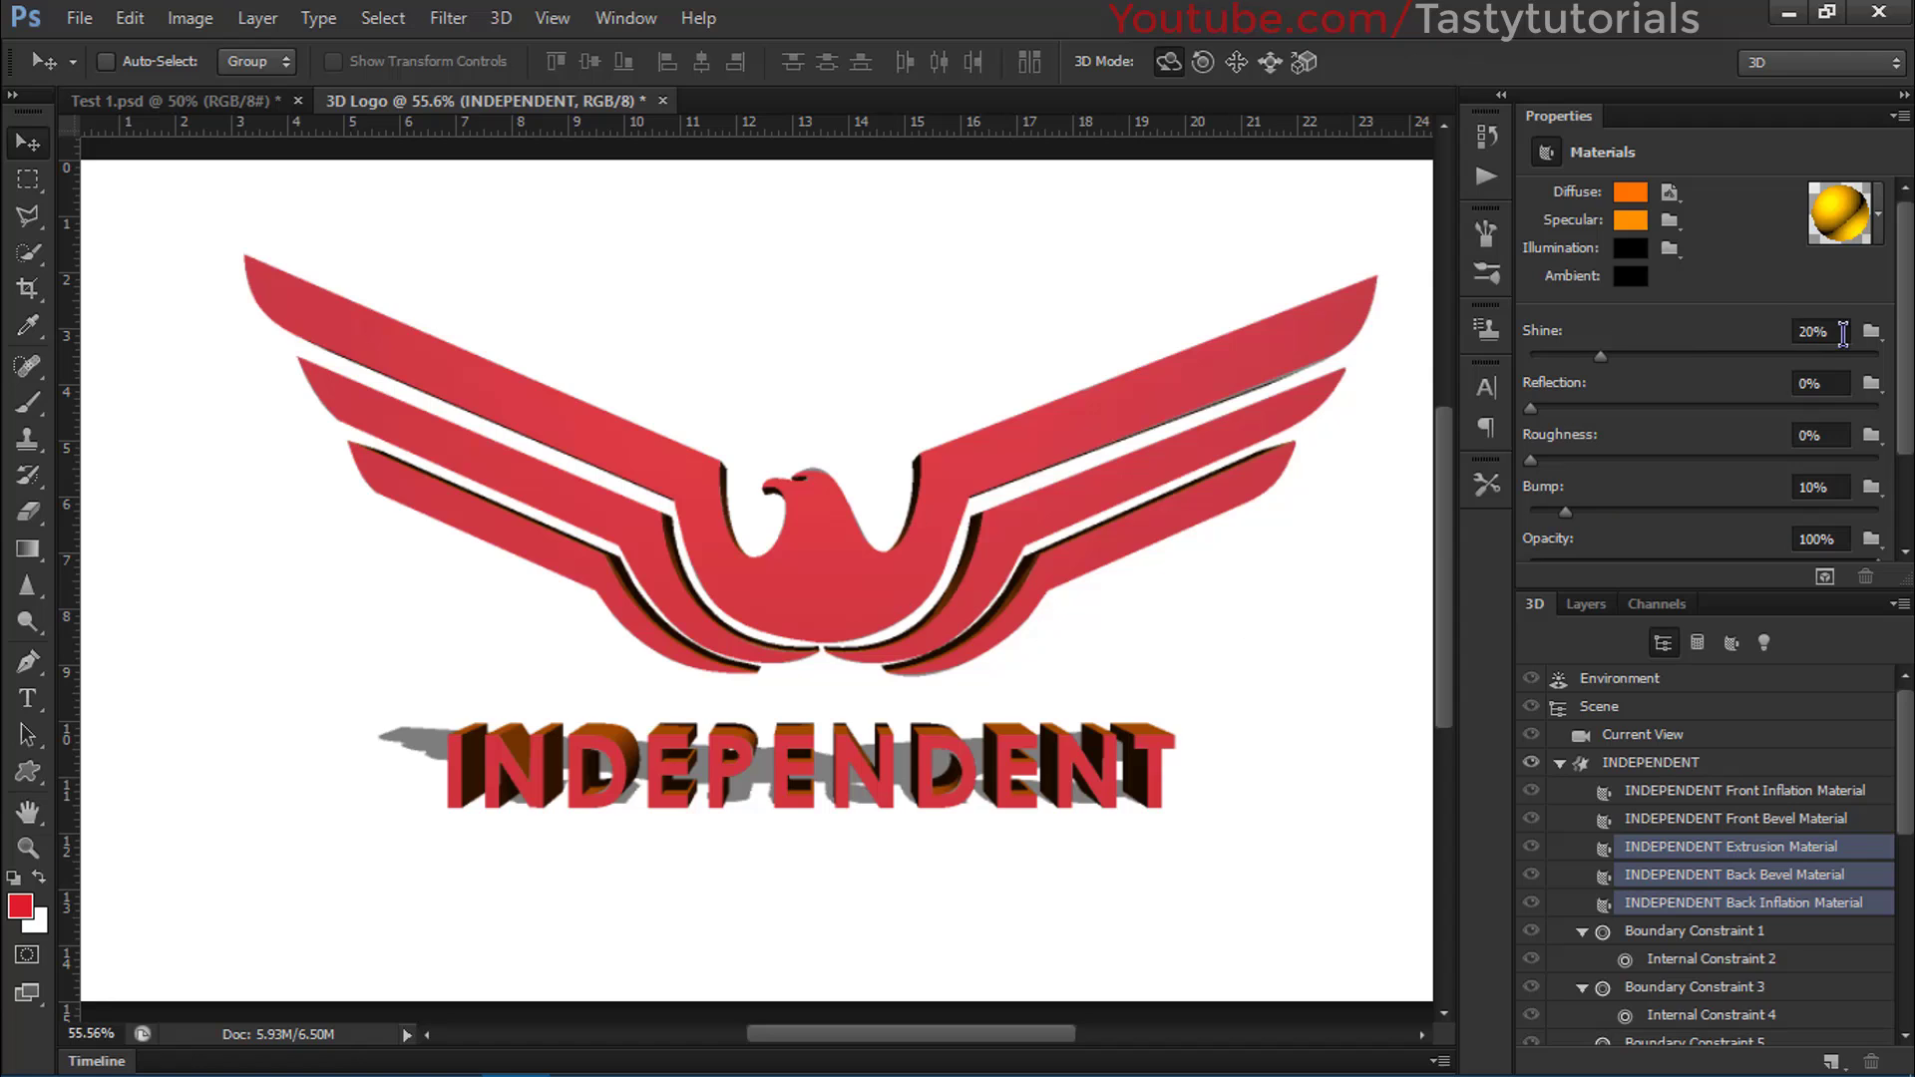
Raise the orange materials' Shine to 60% and return to the INDEPENDENT mesh settings.
click(1842, 334)
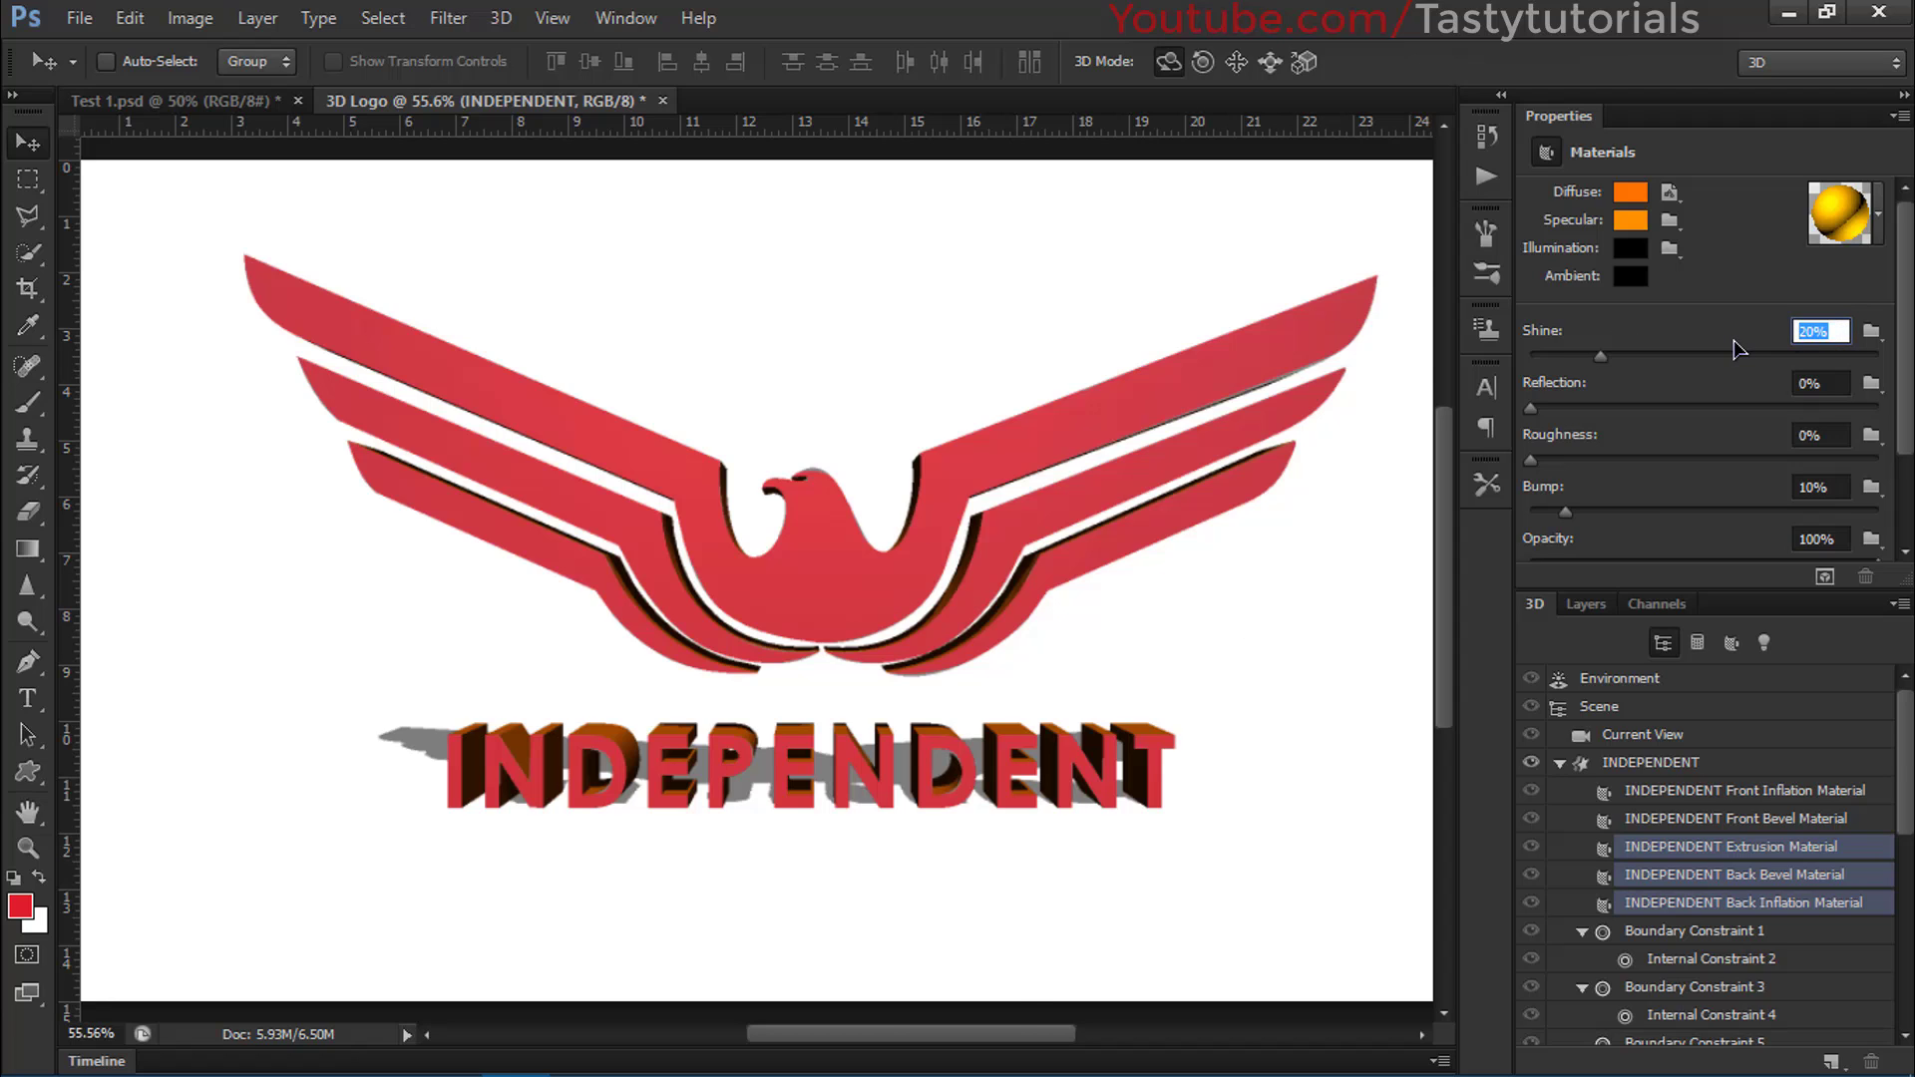
text(60)
key(Return)
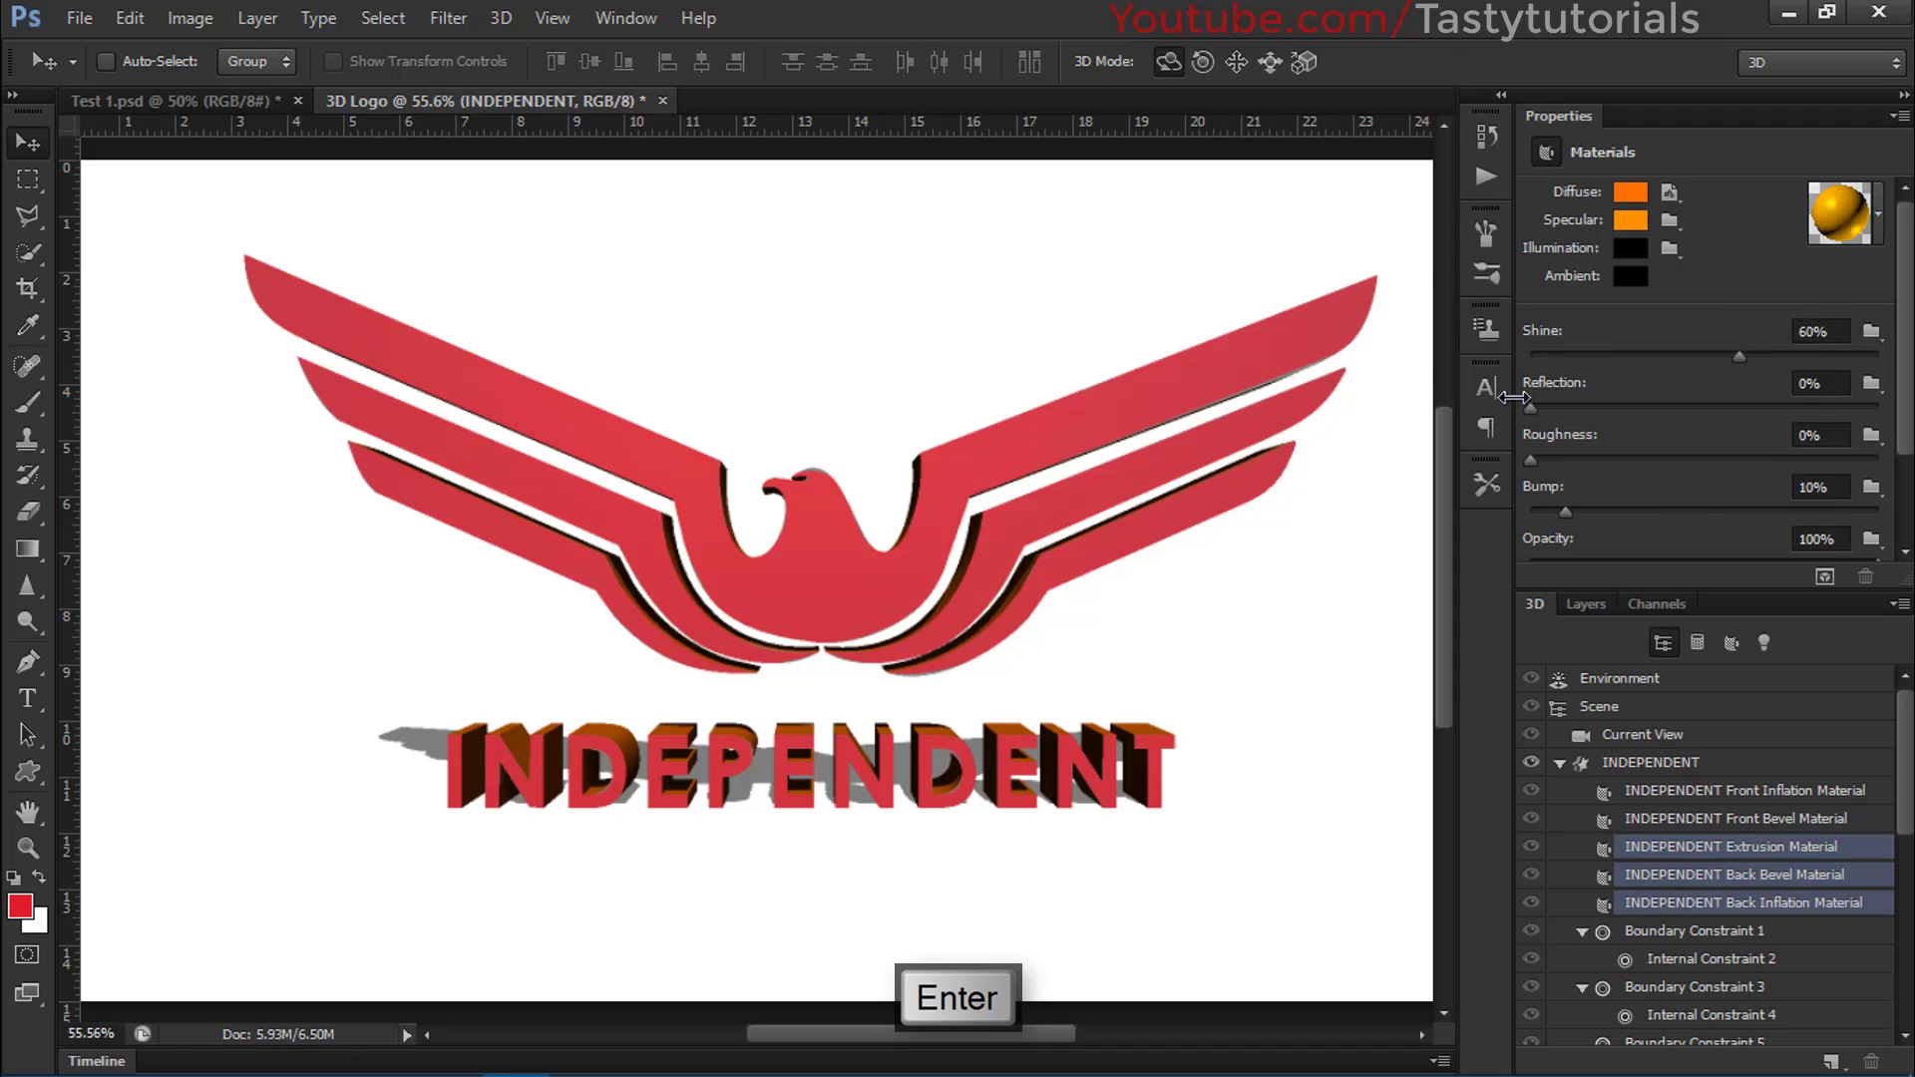
click(1823, 383)
click(1823, 383)
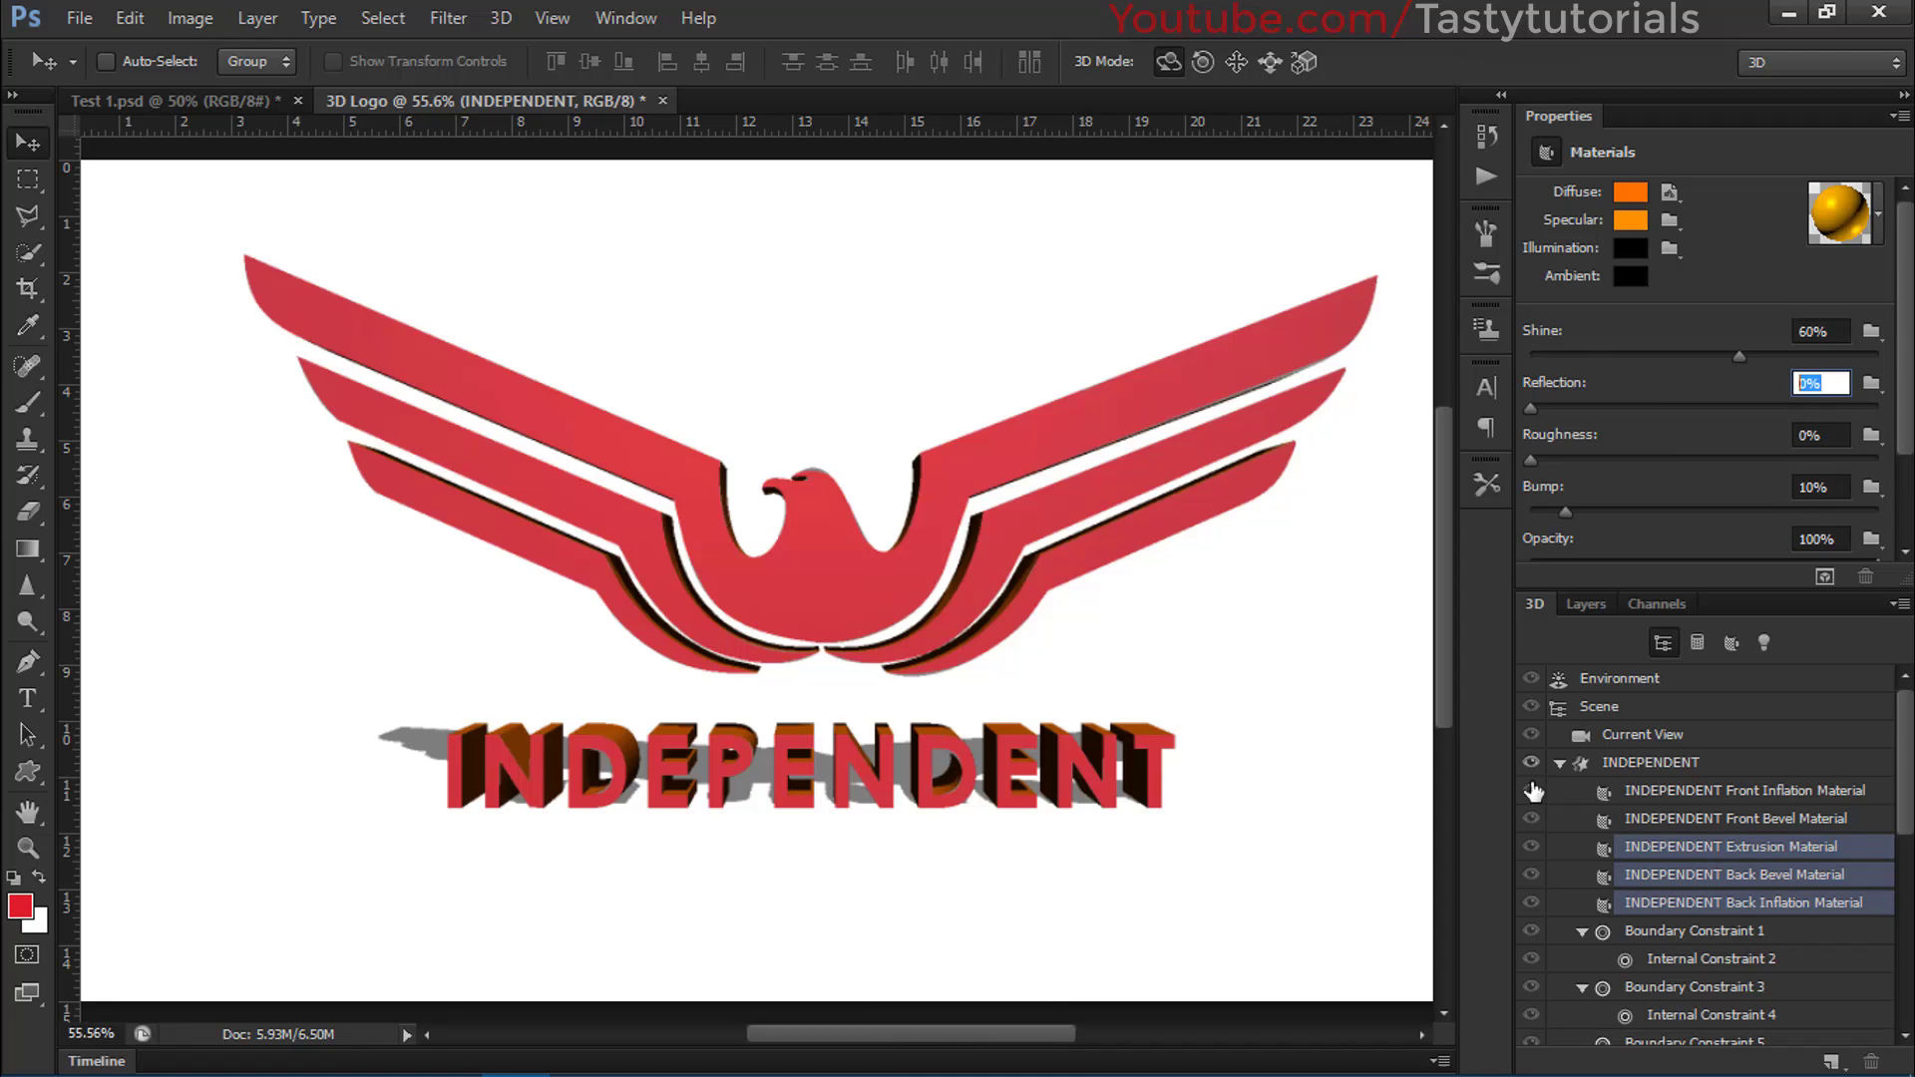
click(1663, 766)
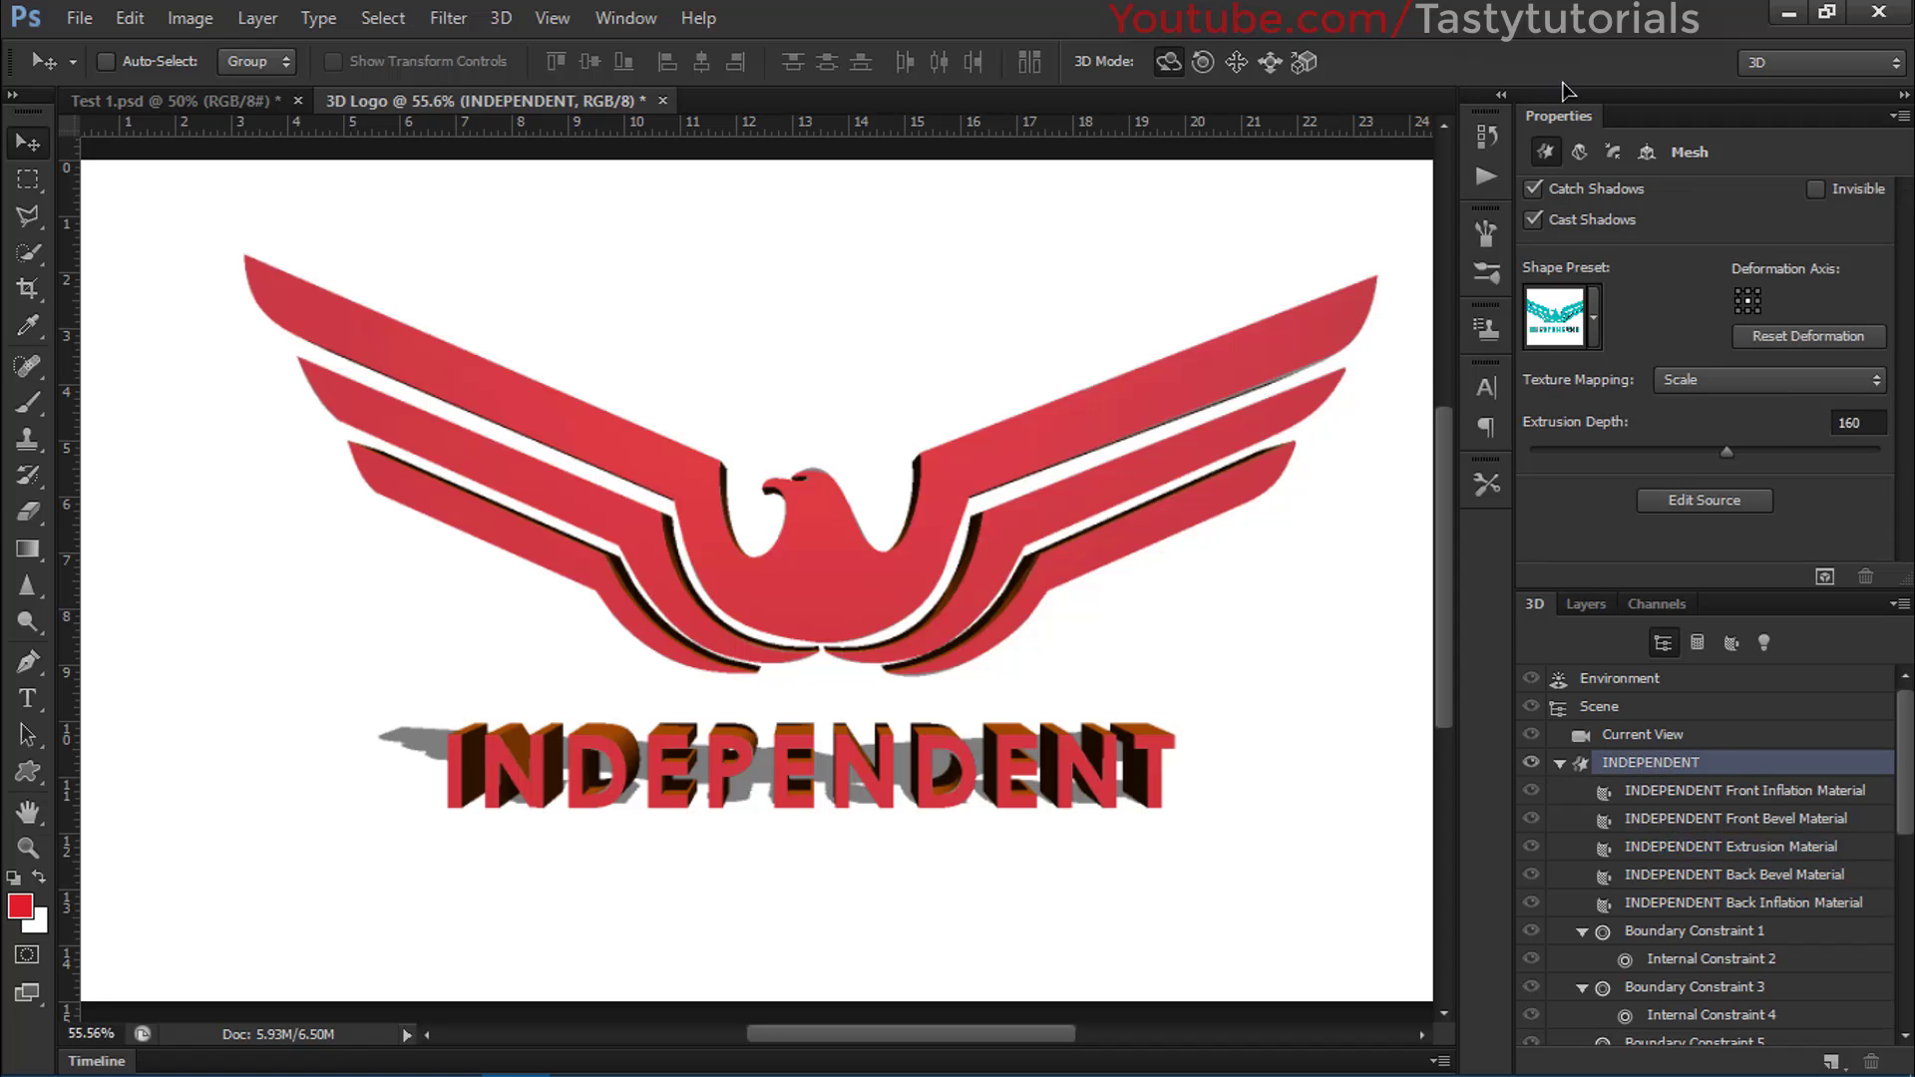
Try a 12% bevel width on the front cap, then reset it to 0%.
click(1611, 152)
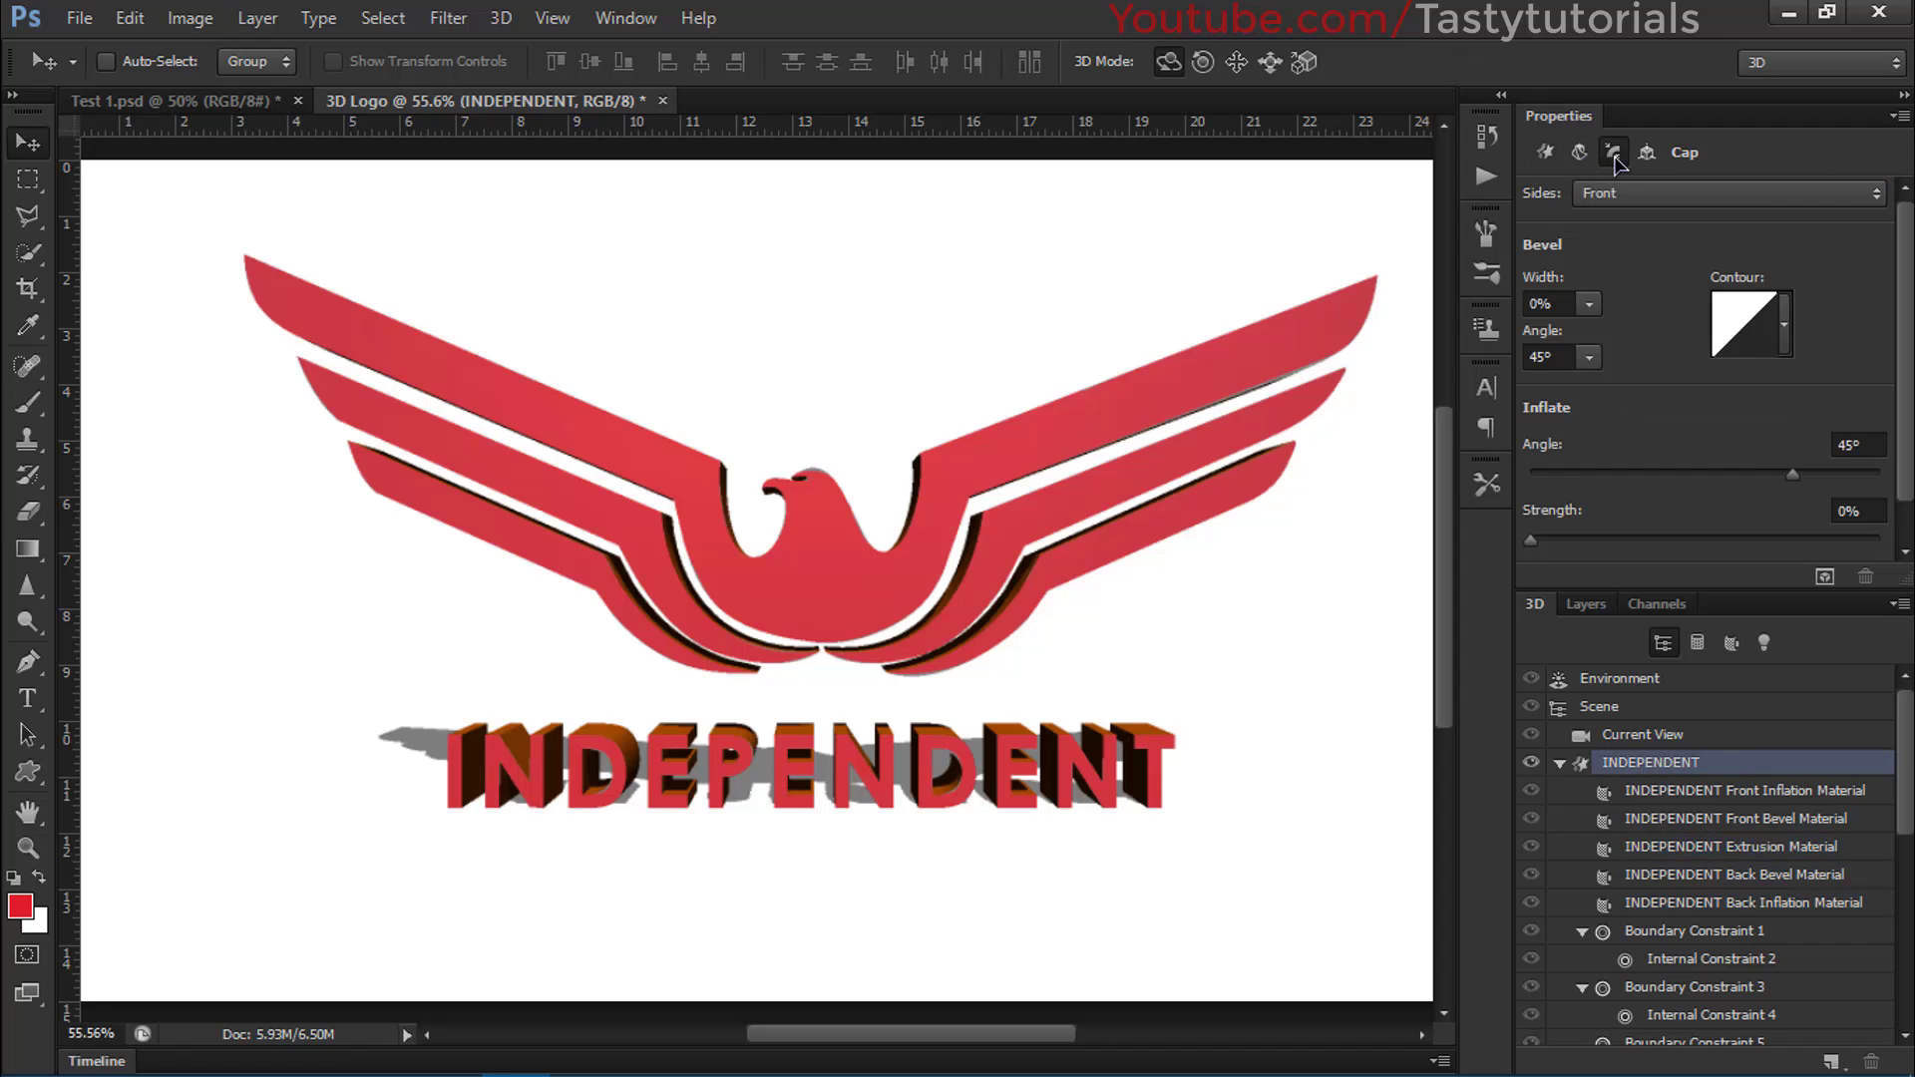
click(1552, 303)
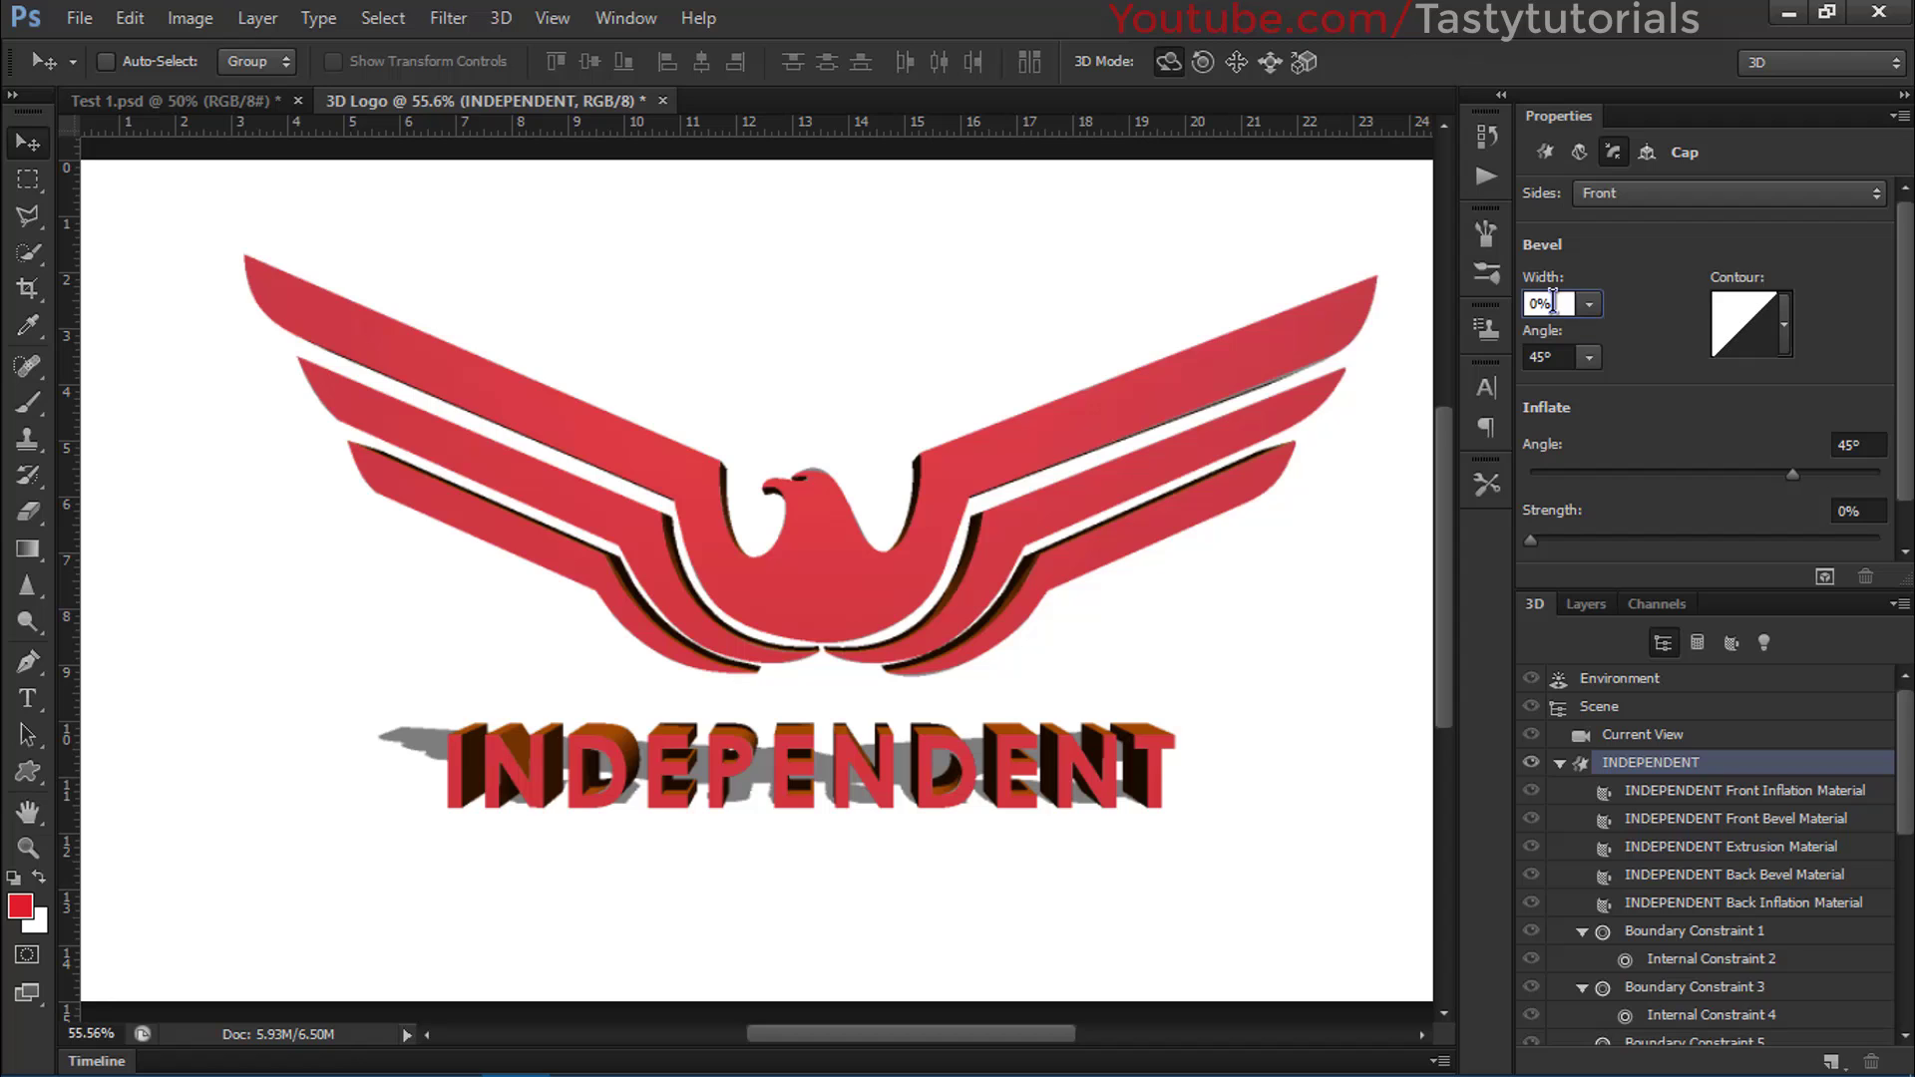
text(2)
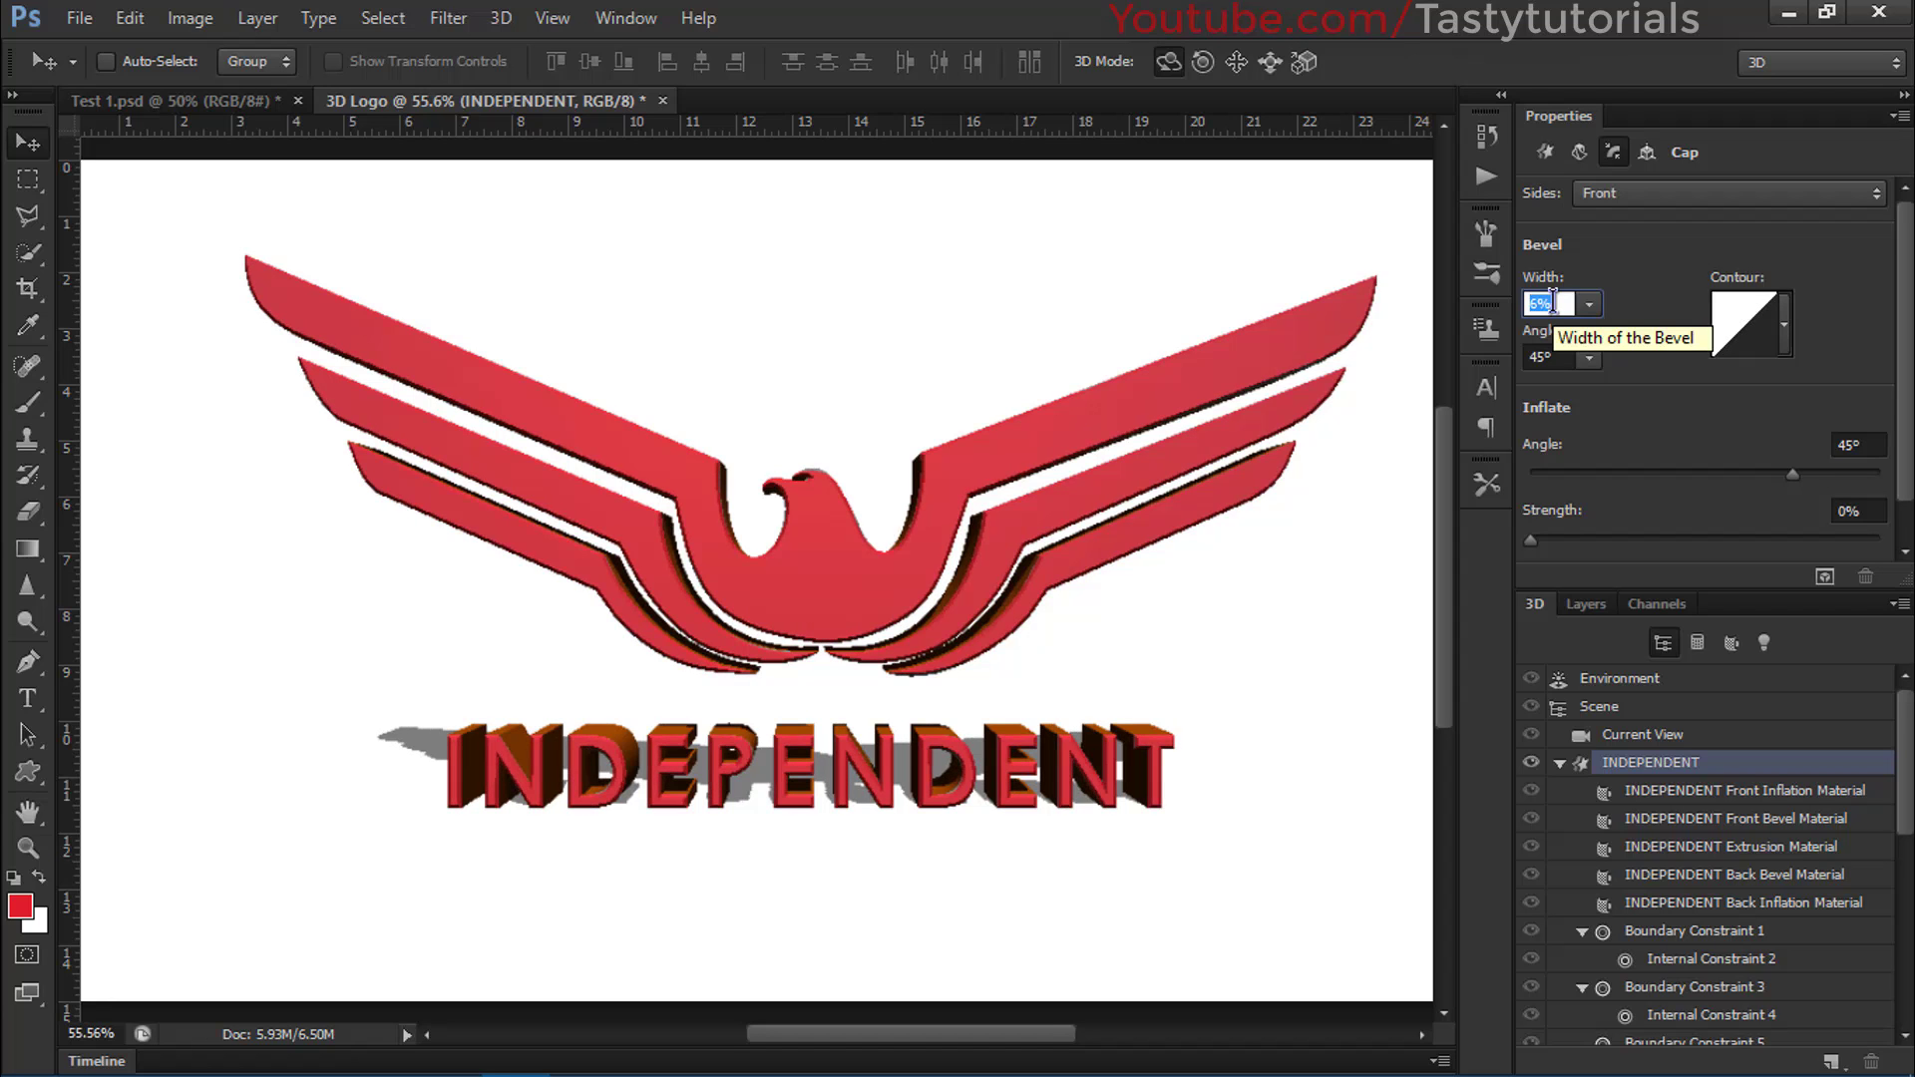
key(BackSpace)
key(BackSpace)
text(0)
key(Return)
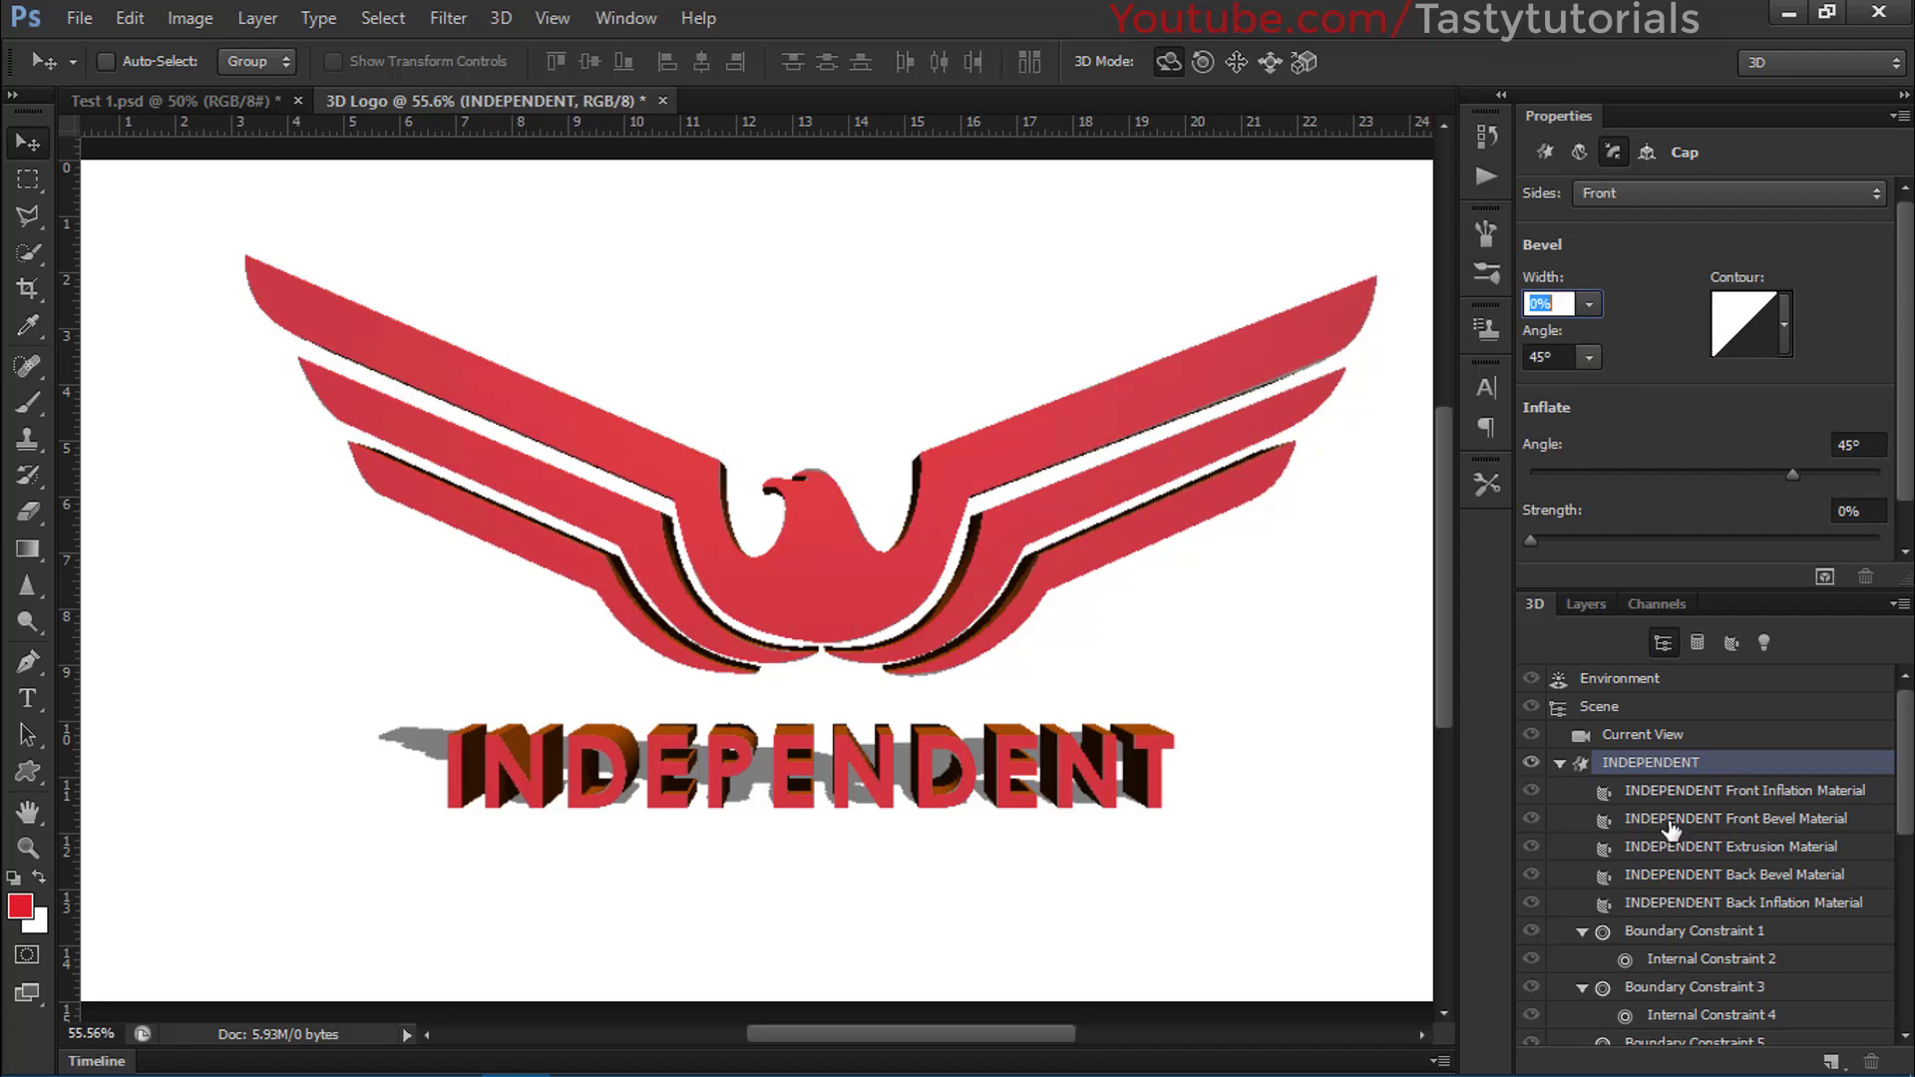
Collapse the INDEPENDENT material tree and show the Layers list.
click(1544, 152)
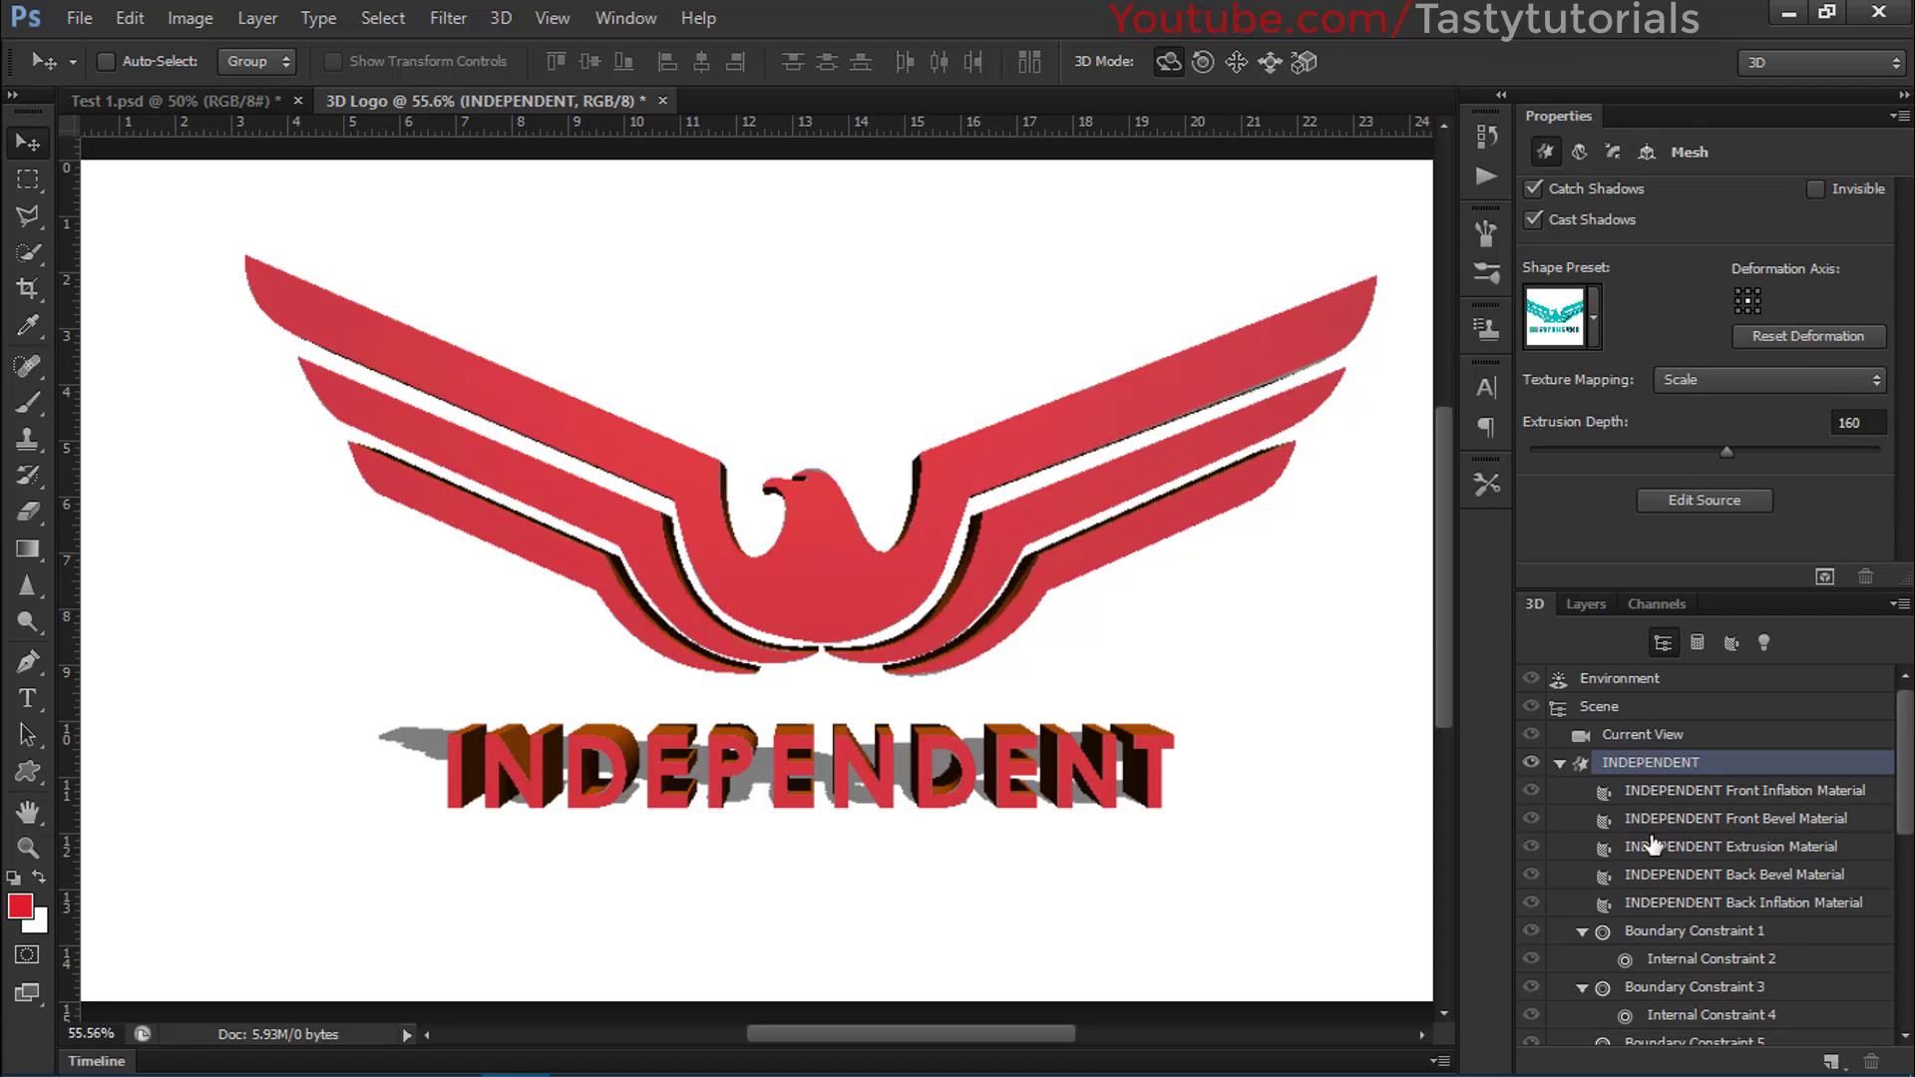
click(1562, 764)
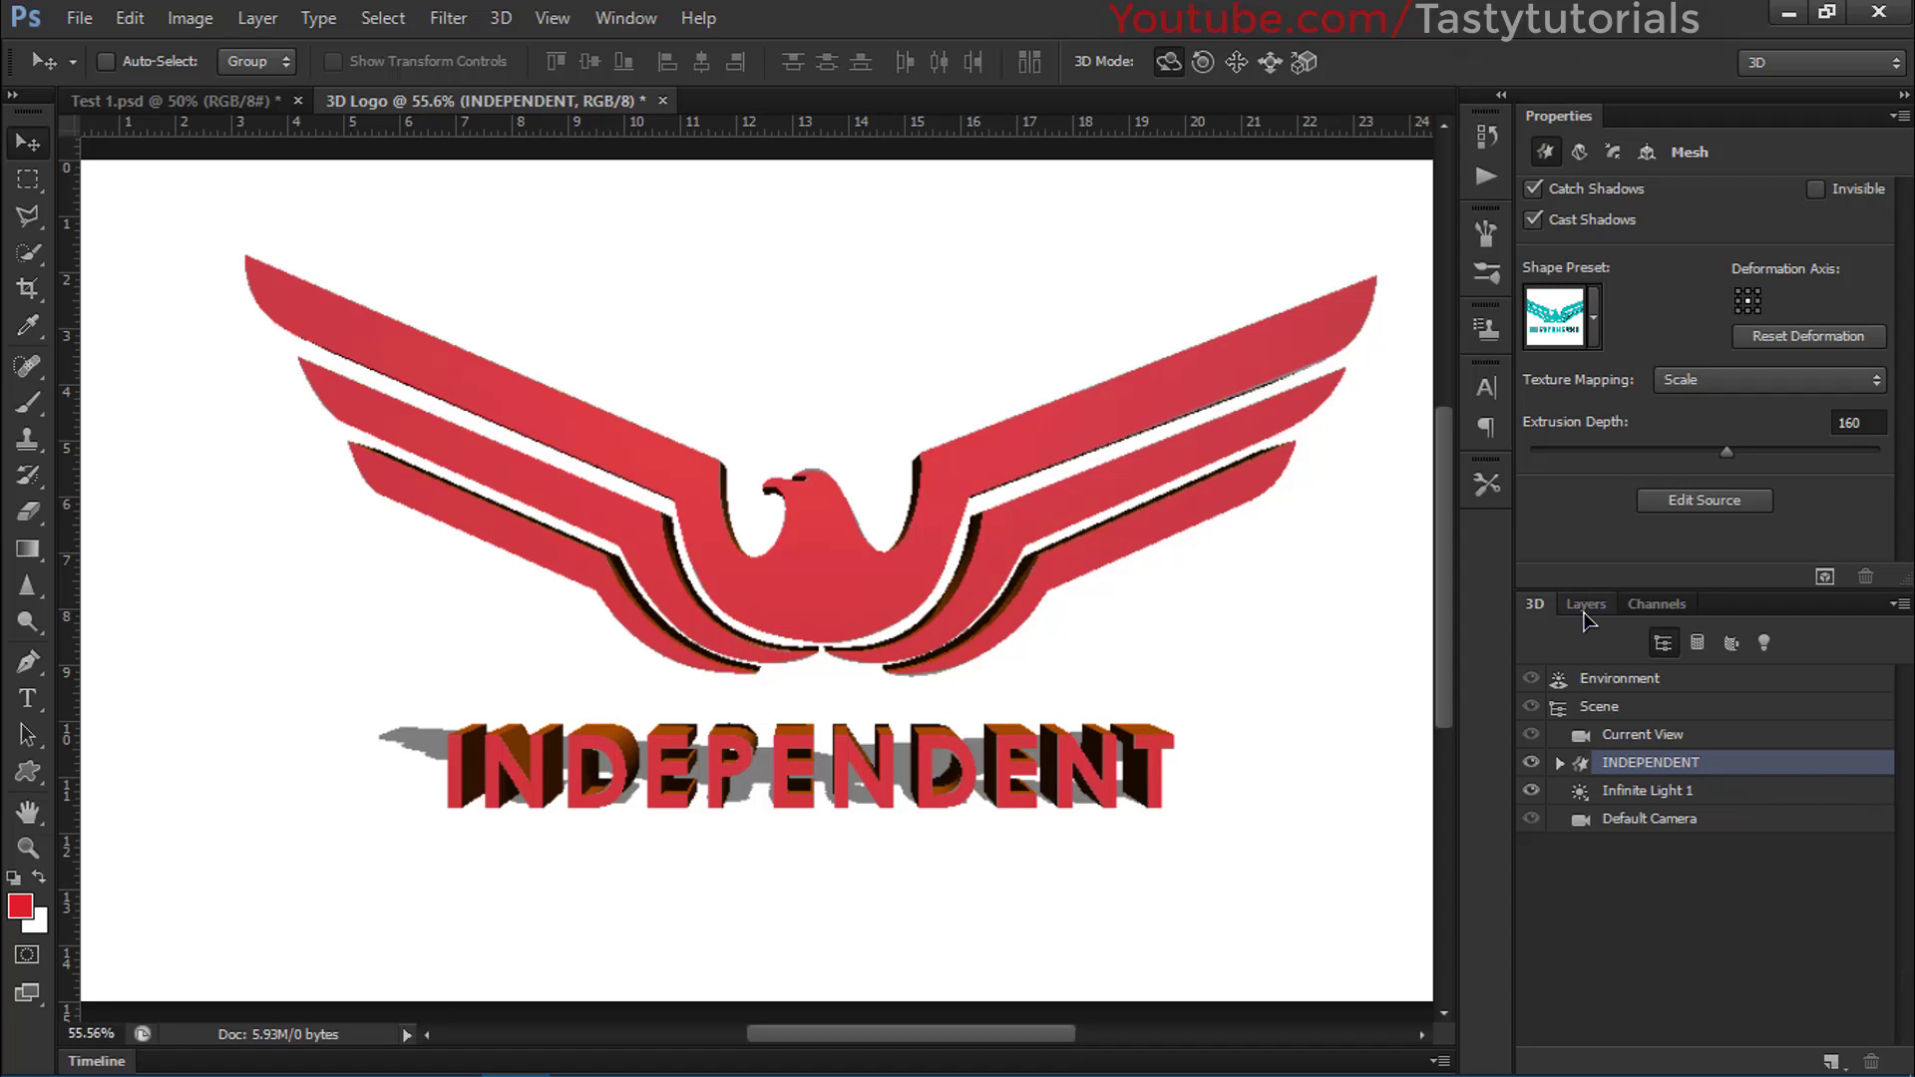
click(1585, 608)
Convert the white BG layer into a 3D Postcard and confirm it in the Layers list.
click(1621, 898)
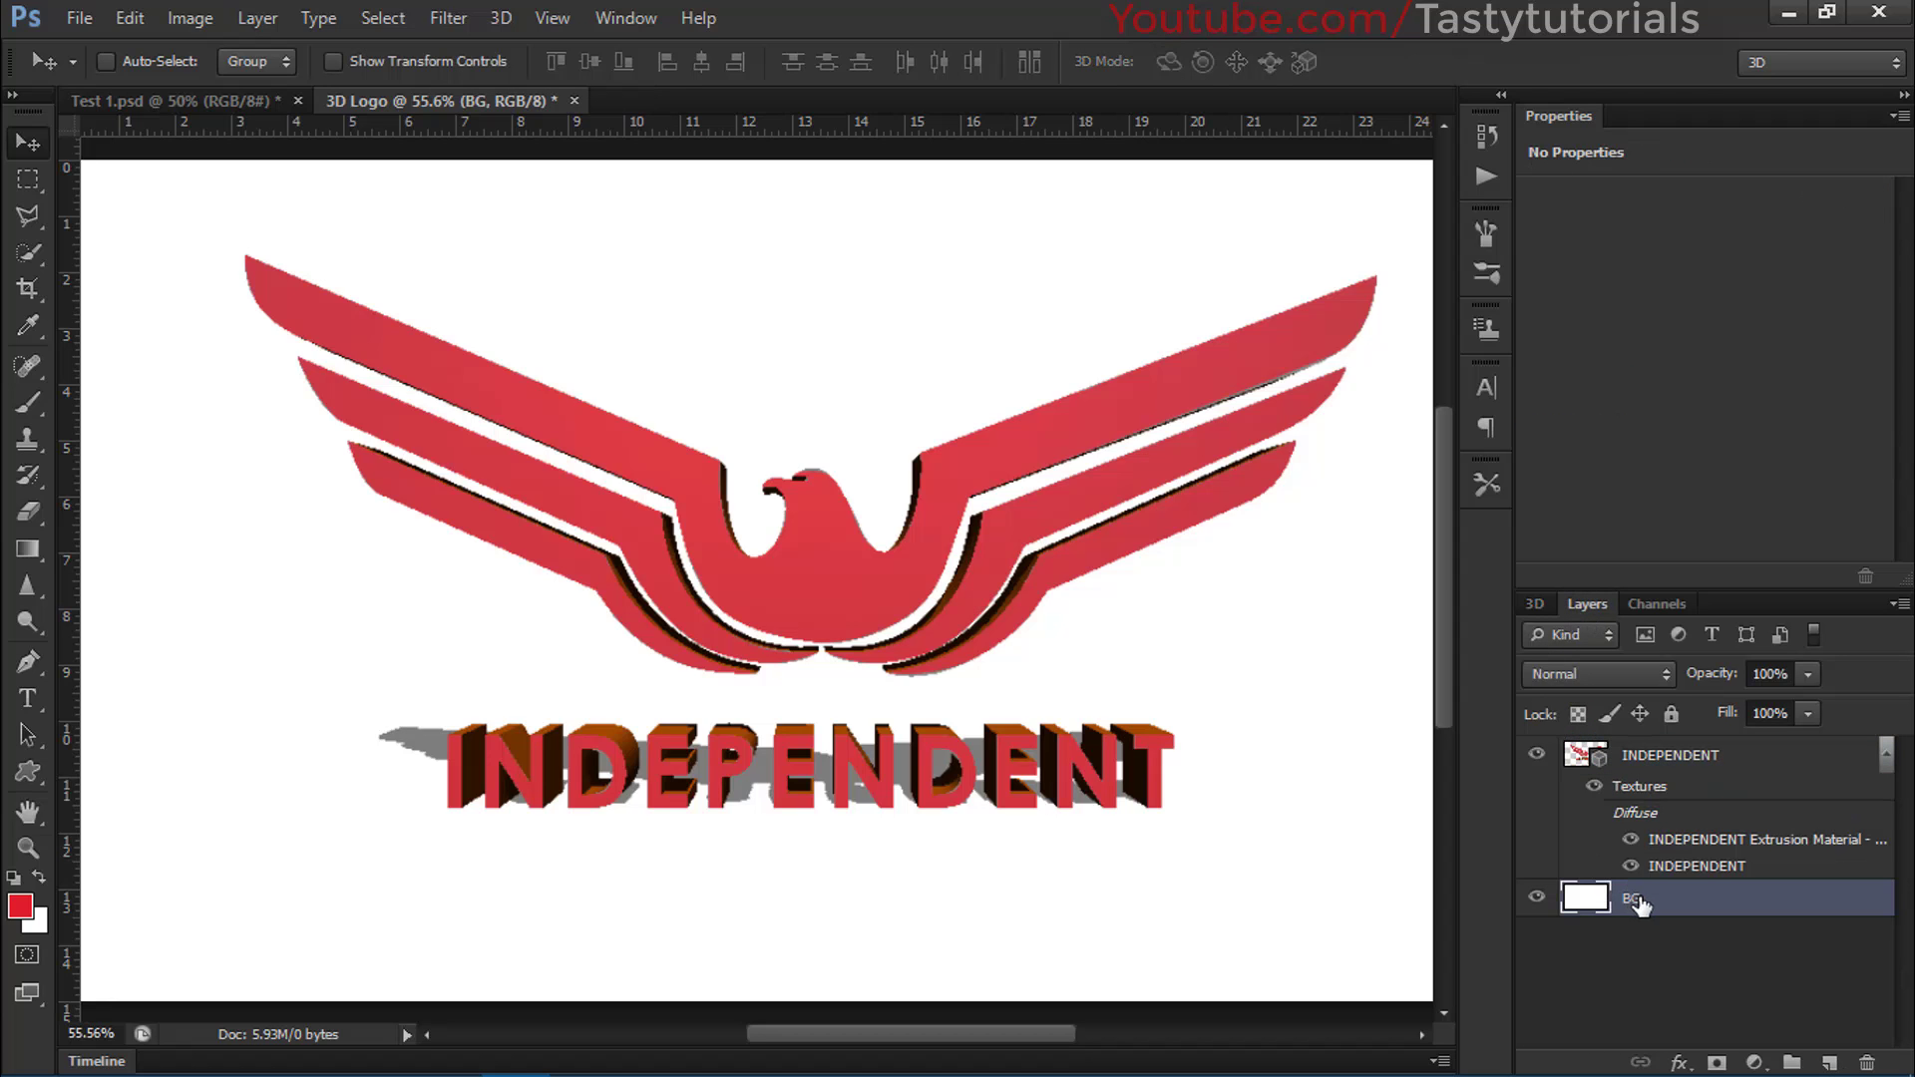
right_click(1642, 904)
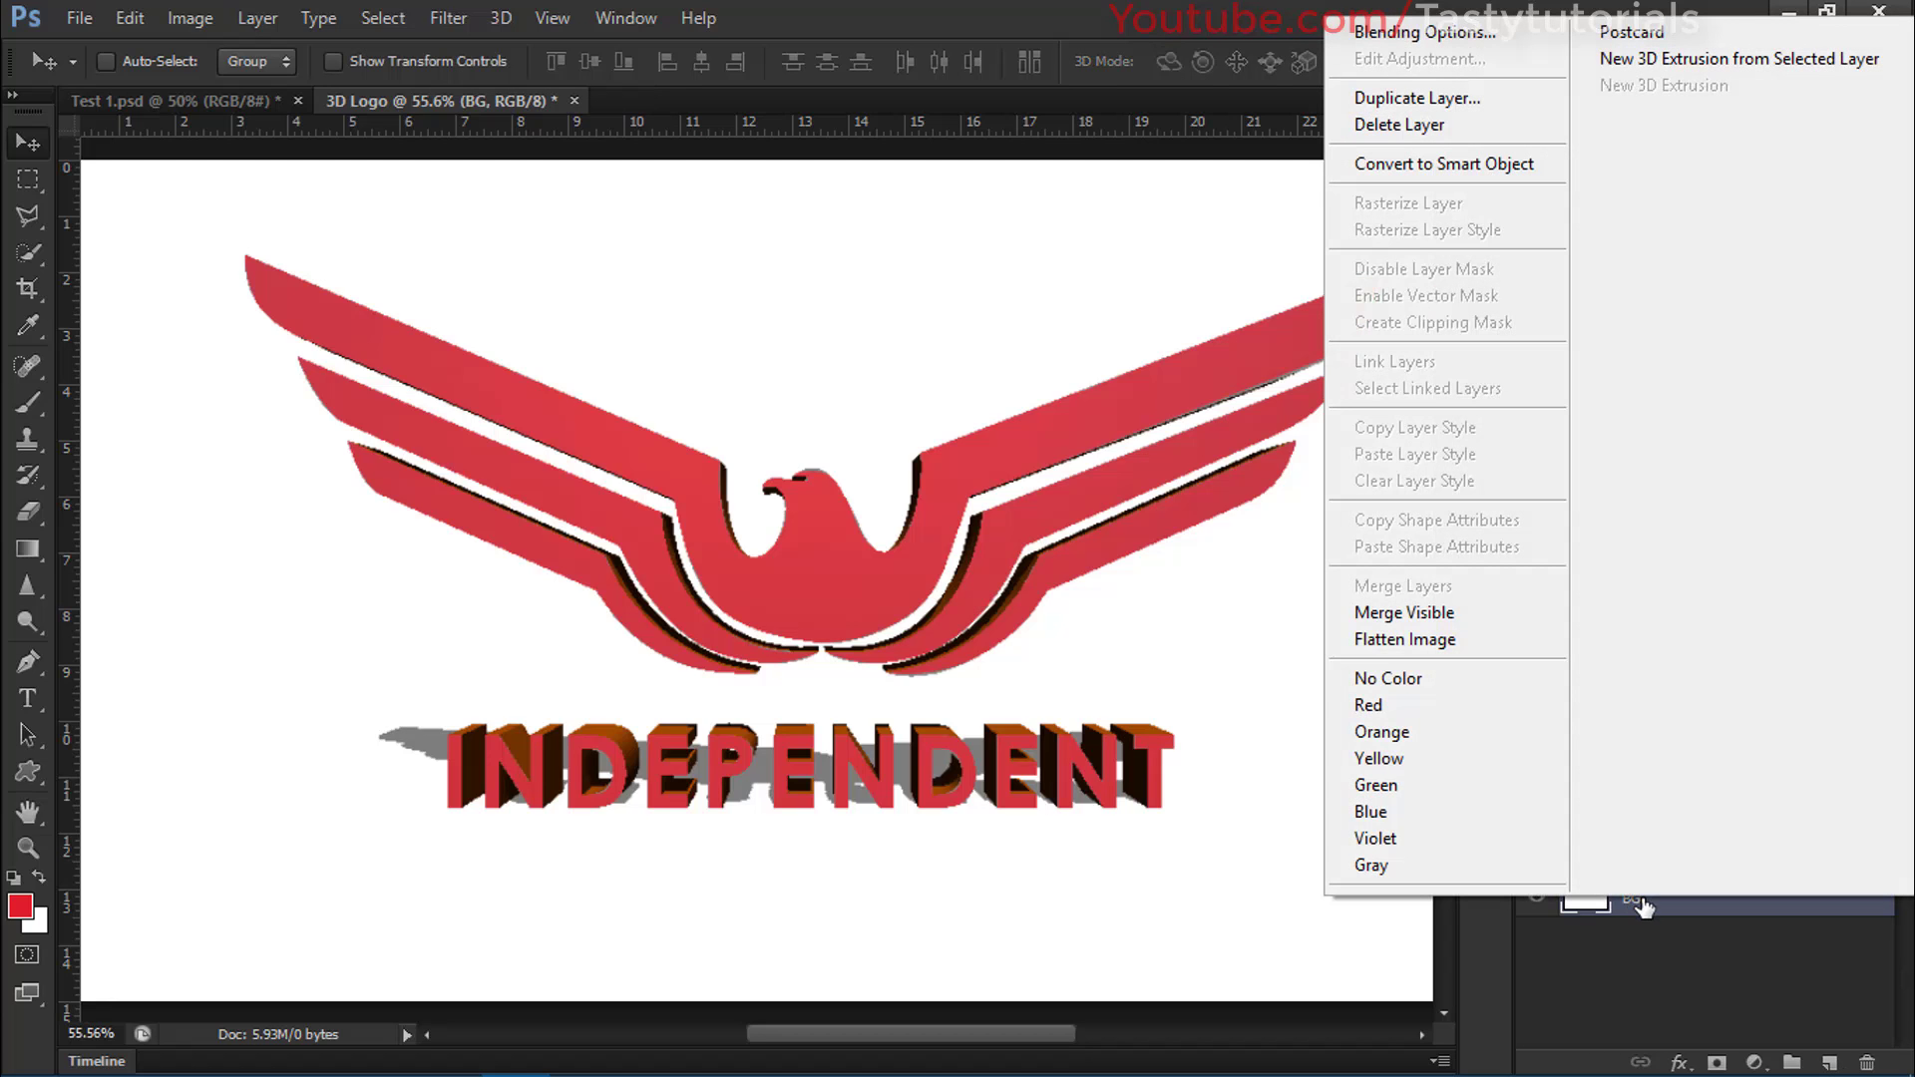
click(1639, 37)
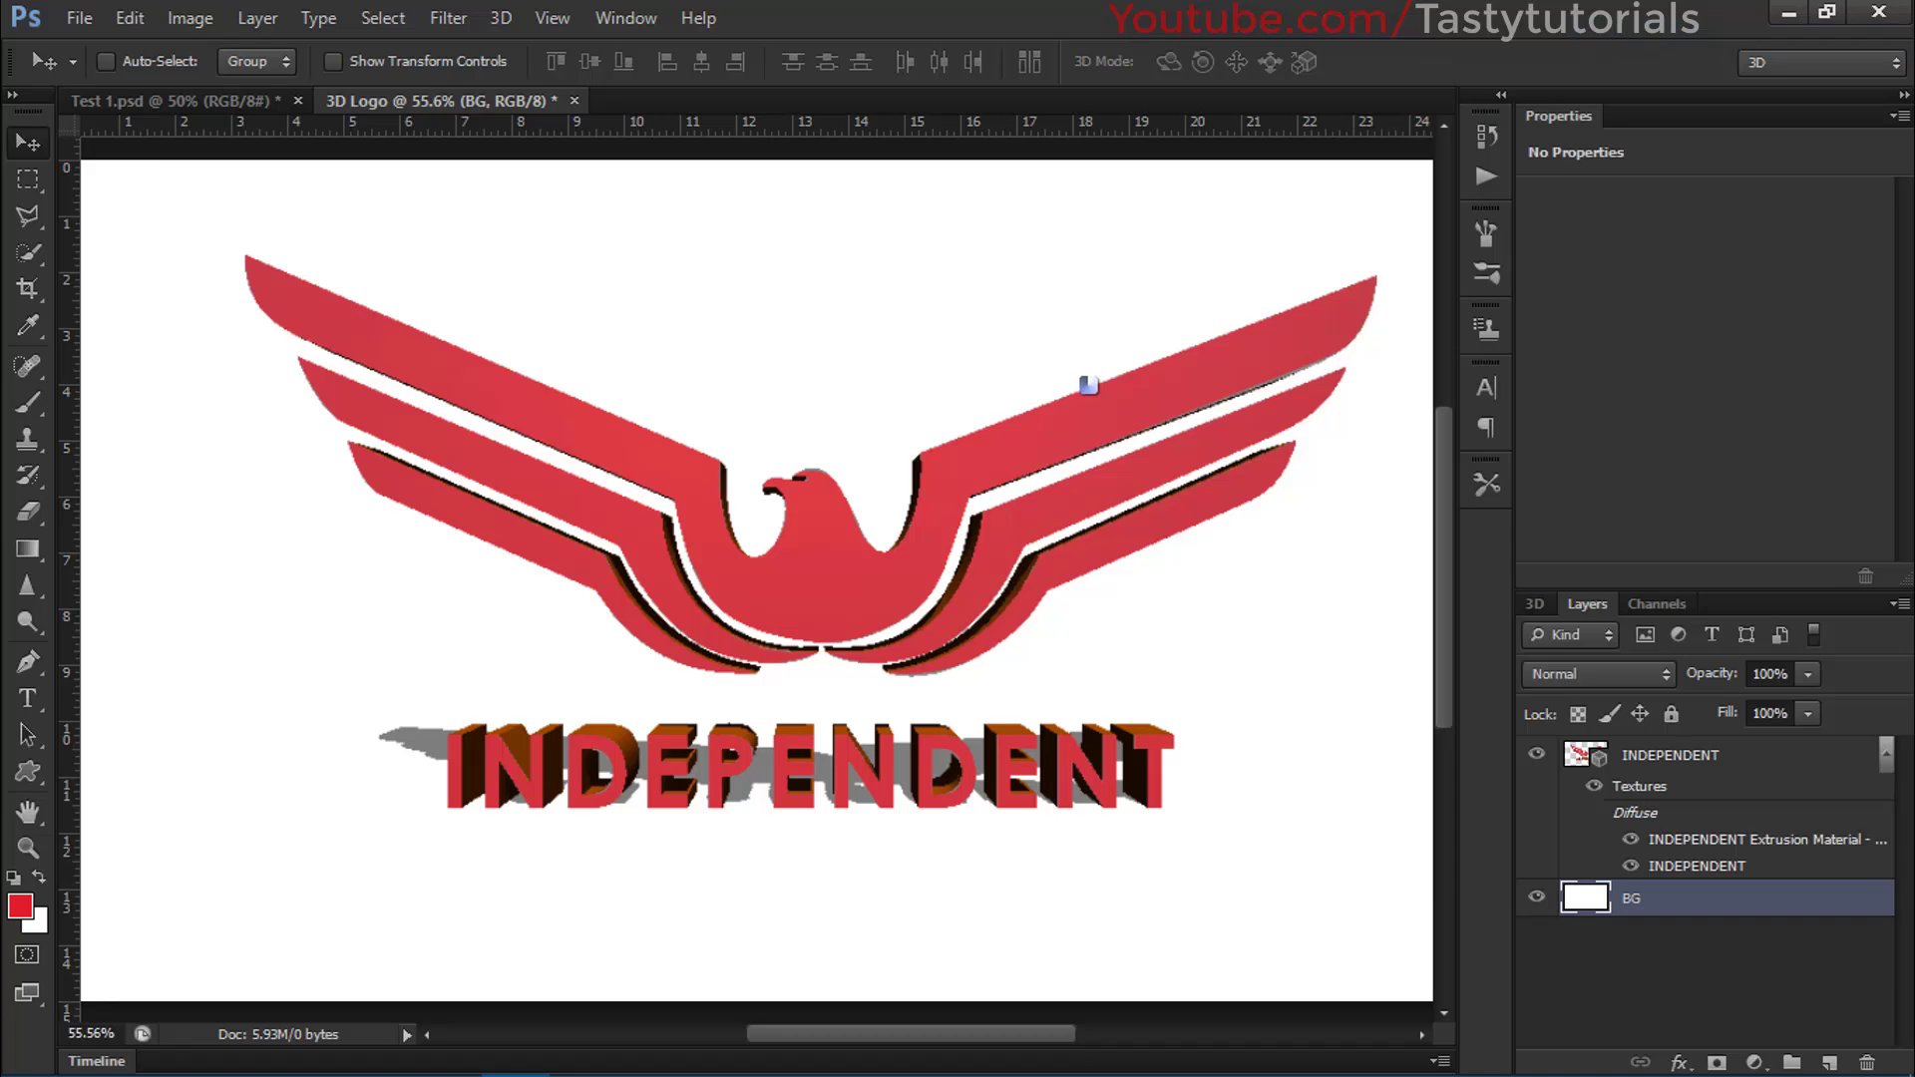
scroll(1018, 524, down, 4)
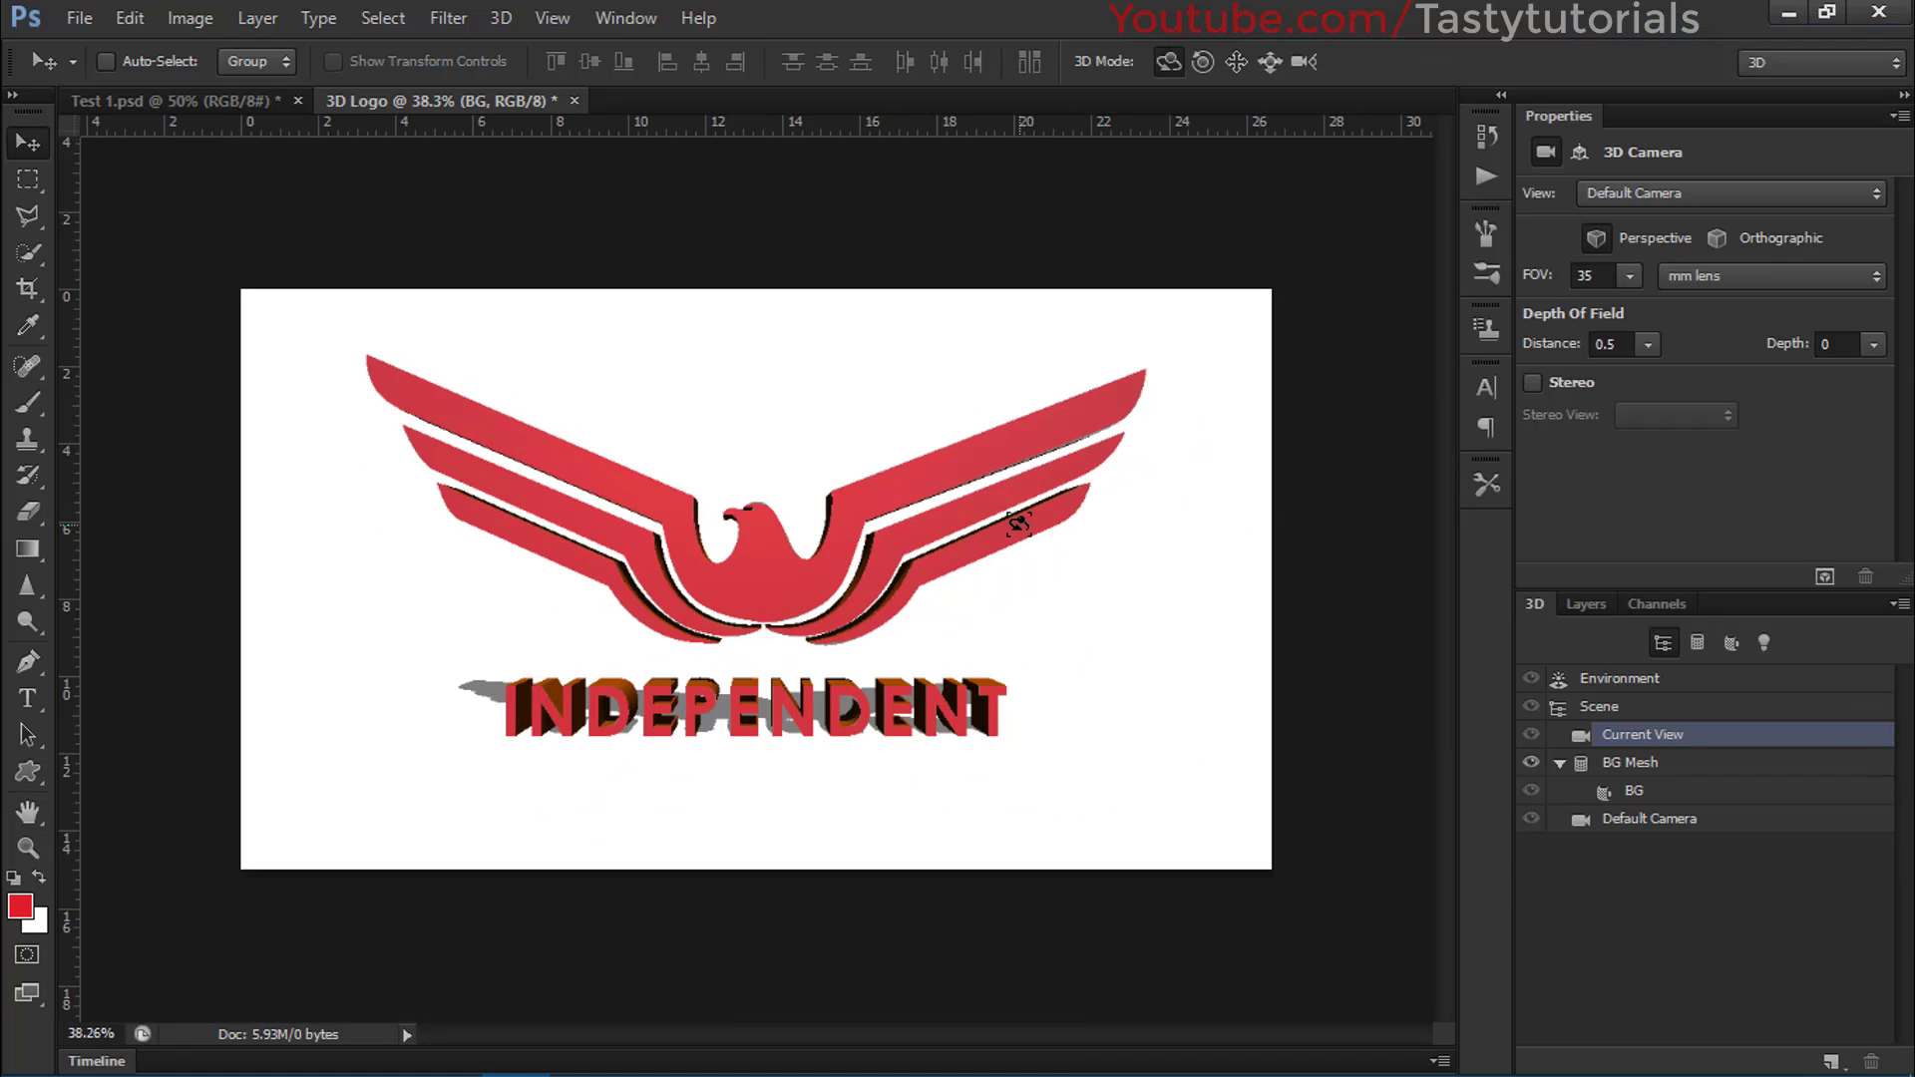
scroll(1018, 523, up, 2)
click(1585, 605)
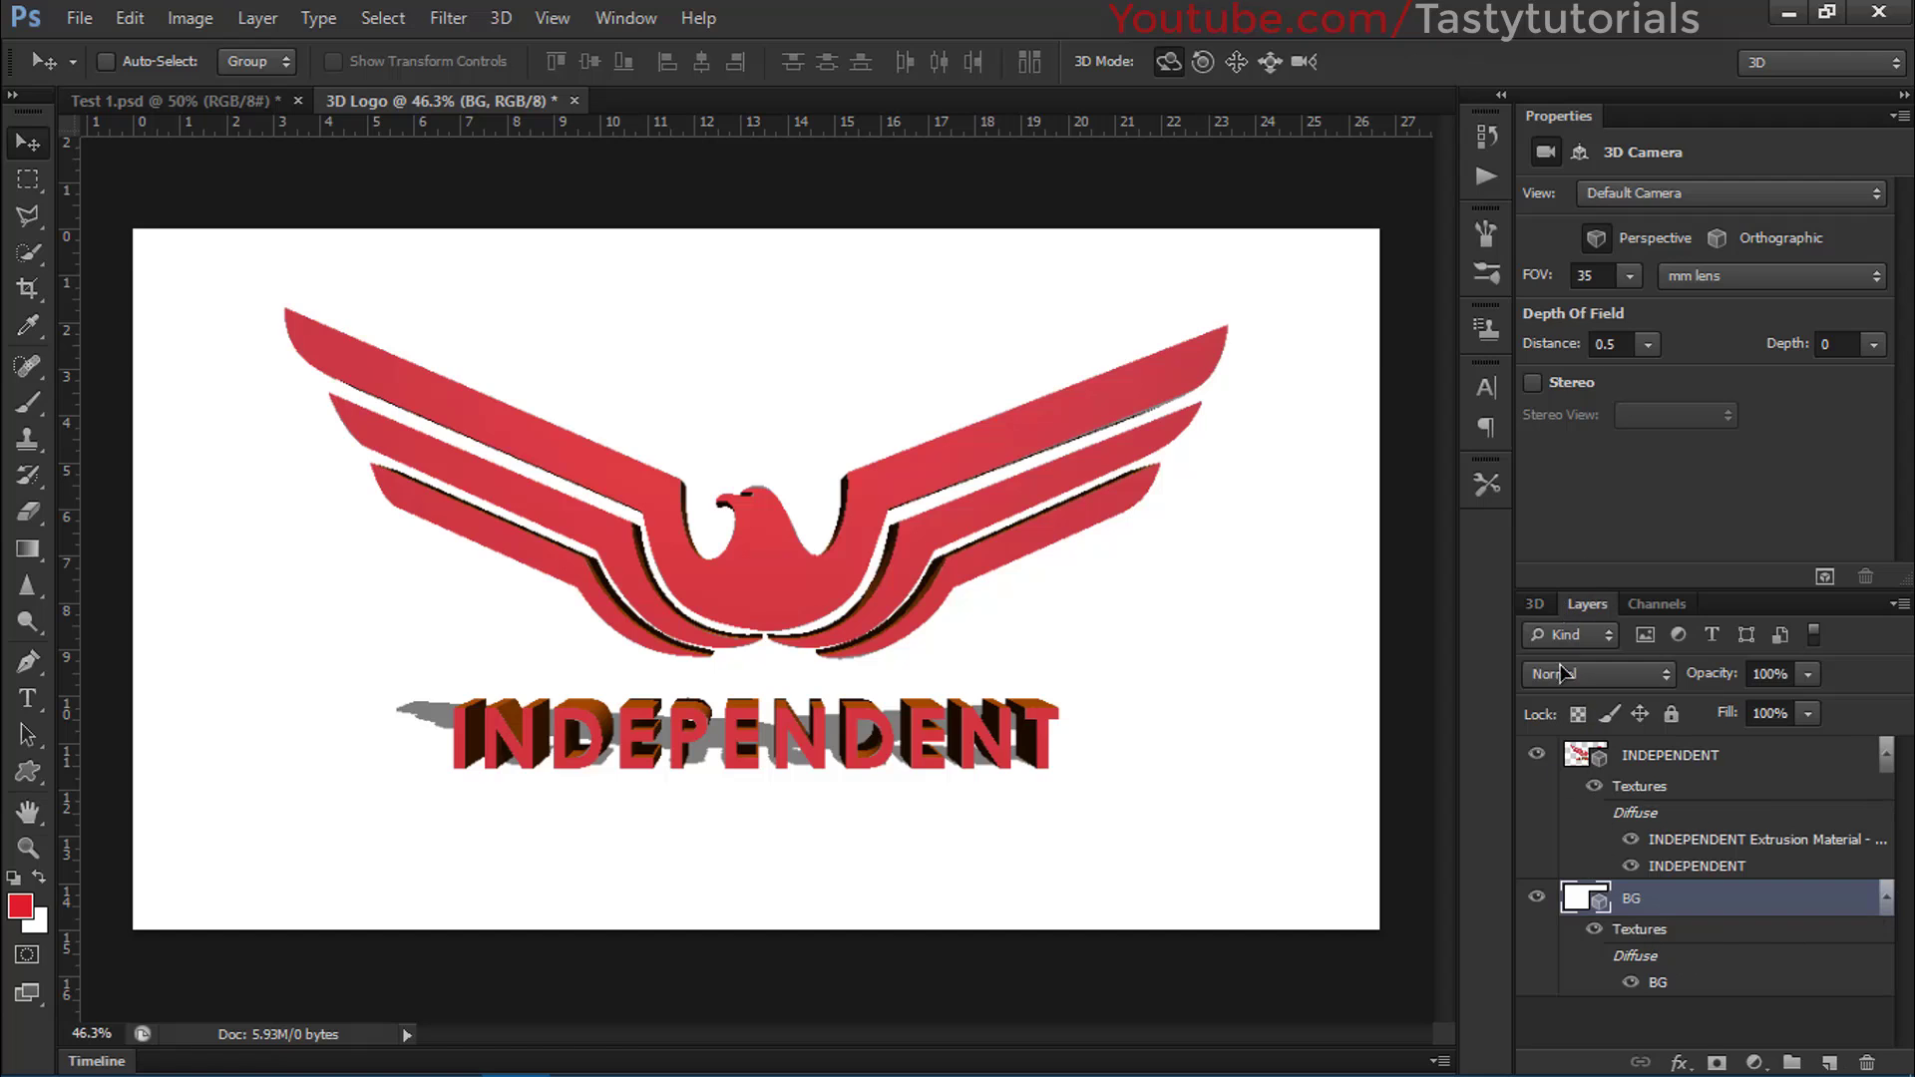
Open the BG material and settle its Shine at 40% after trying 44% and 30%.
click(1535, 603)
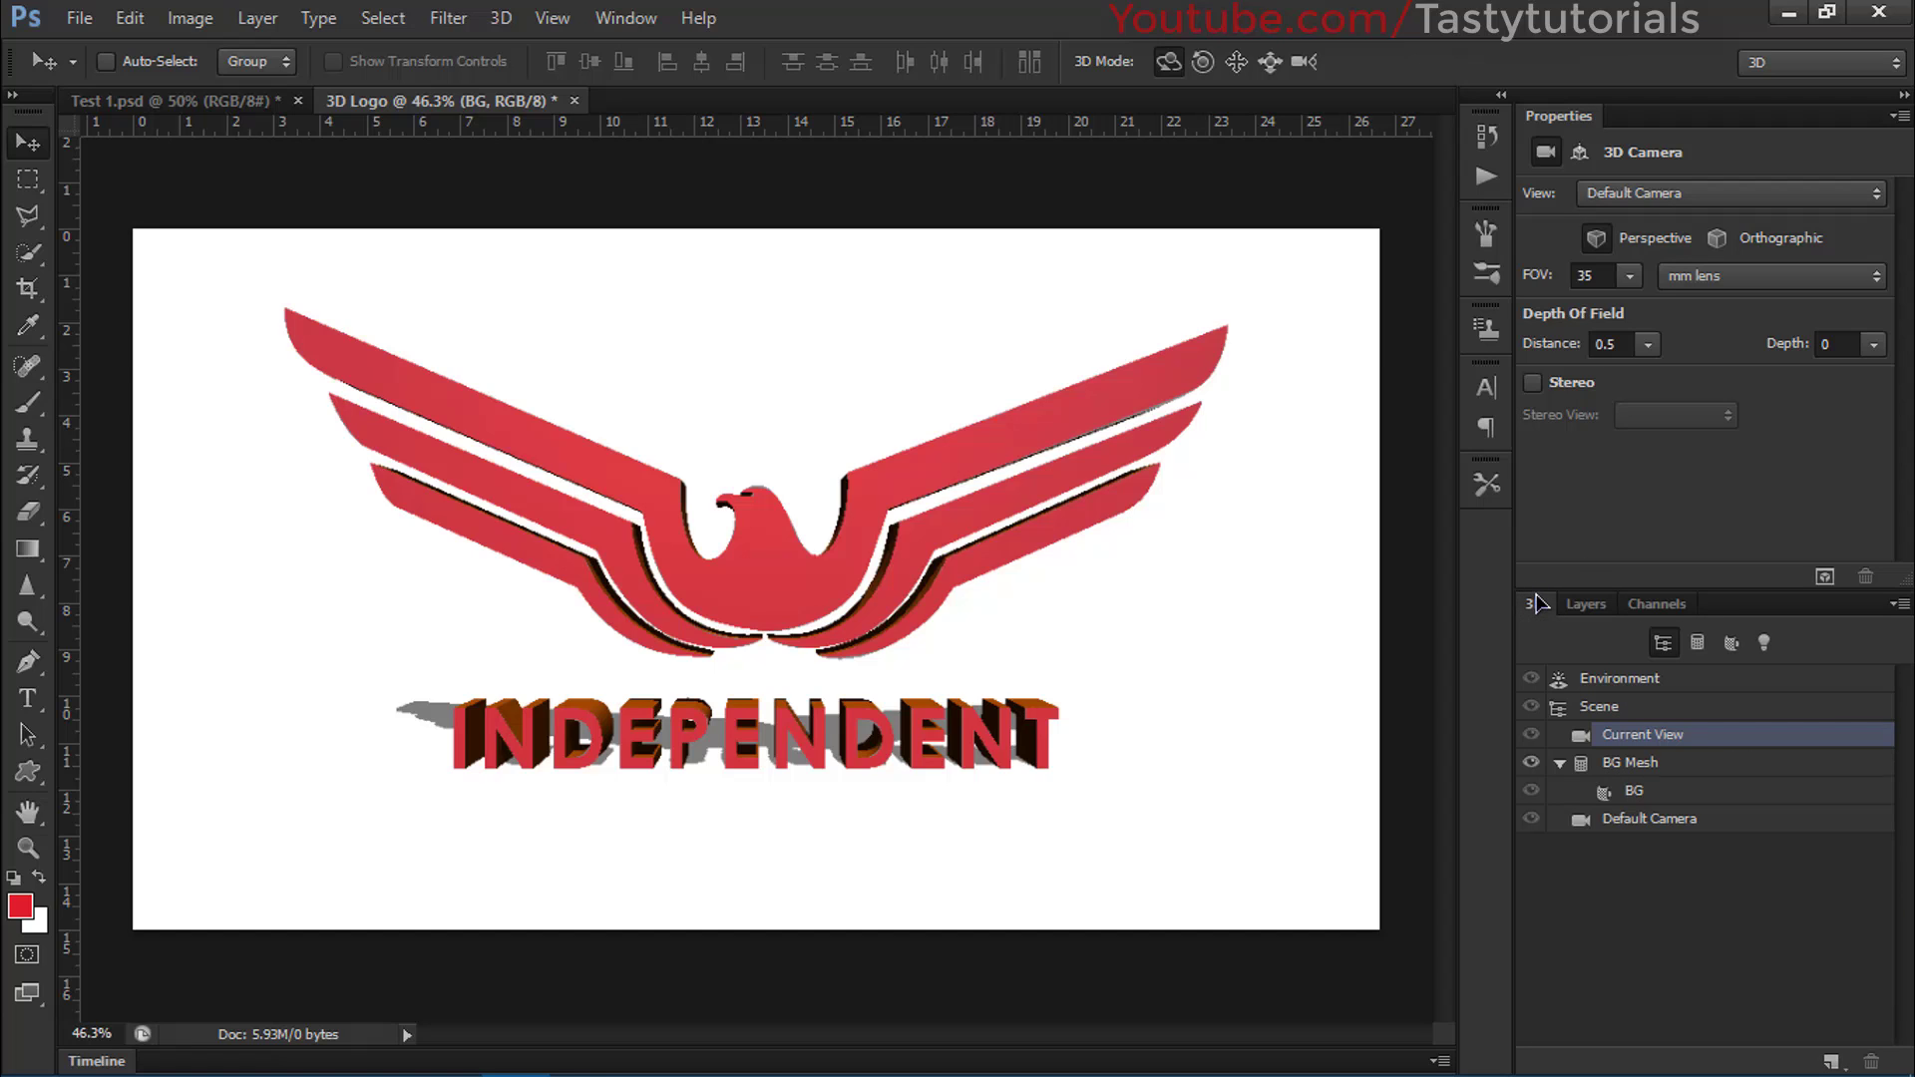
click(1622, 796)
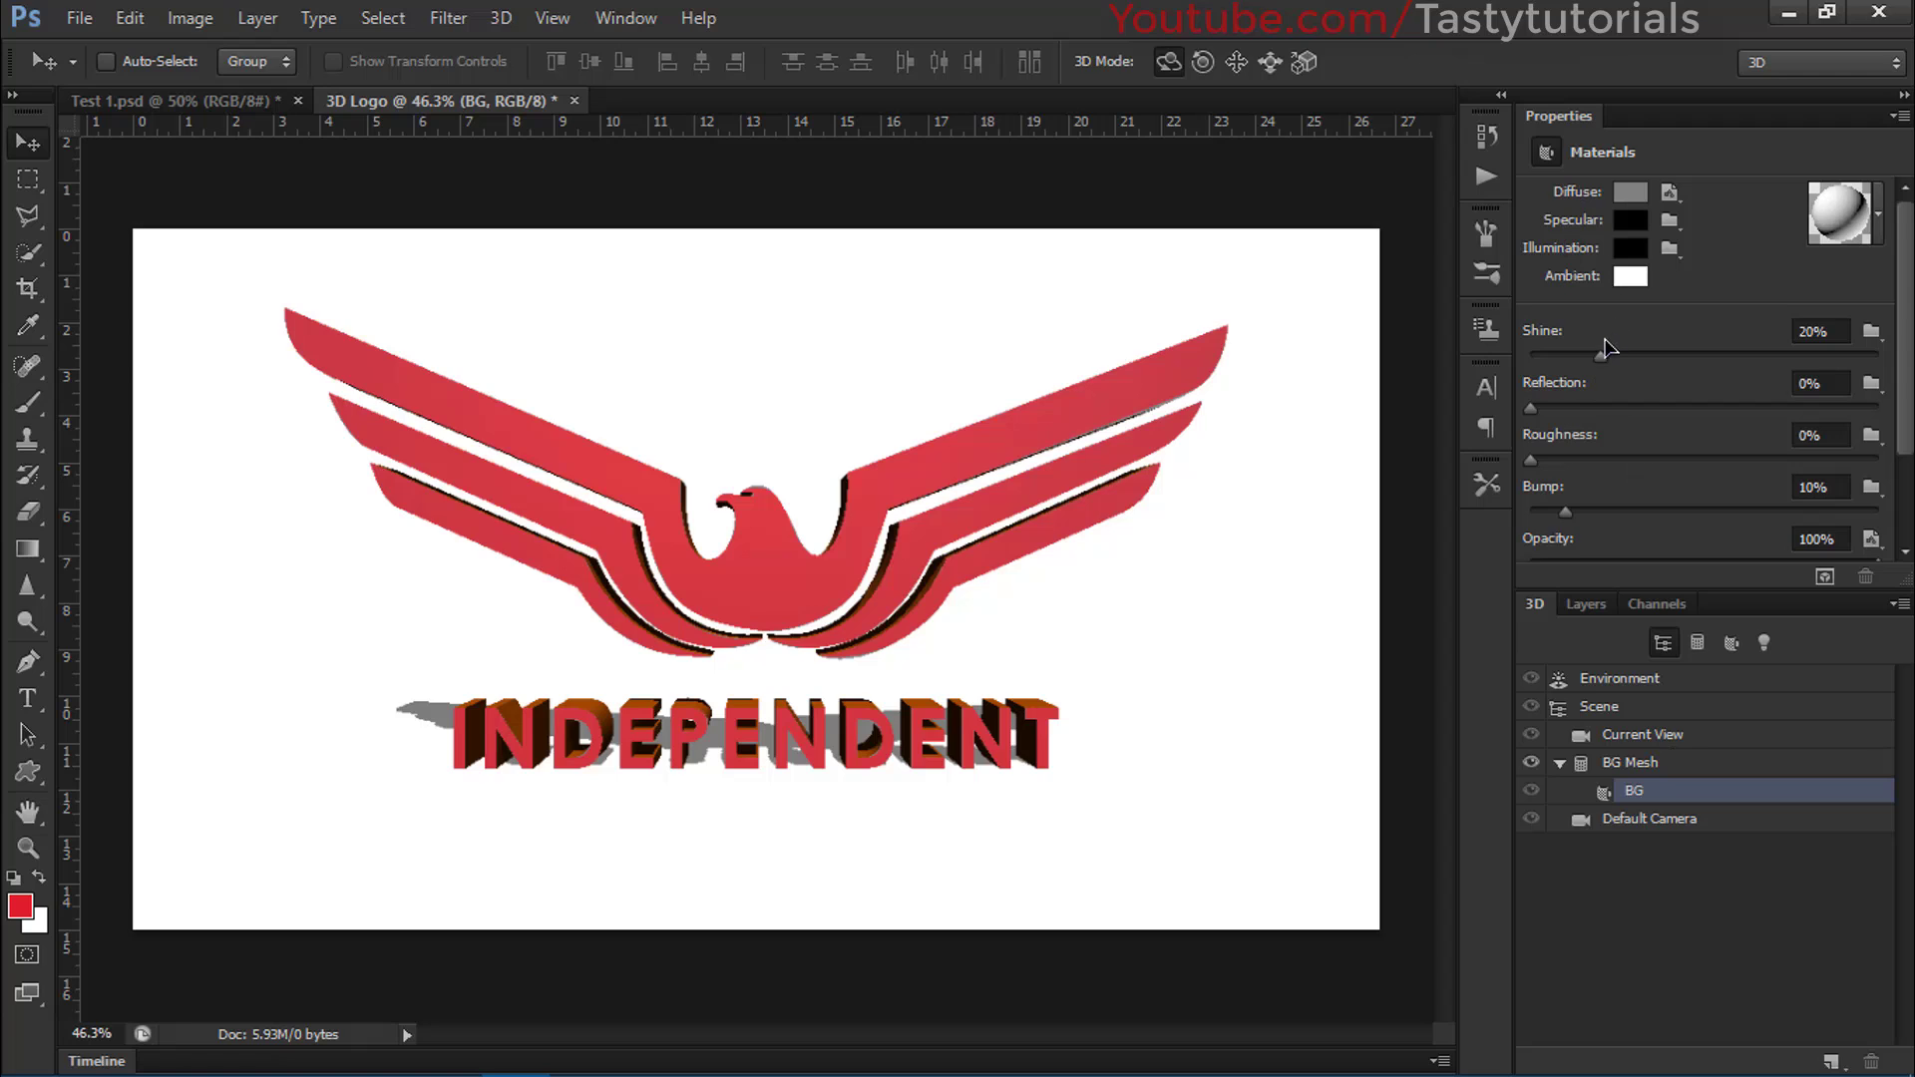
click(1825, 337)
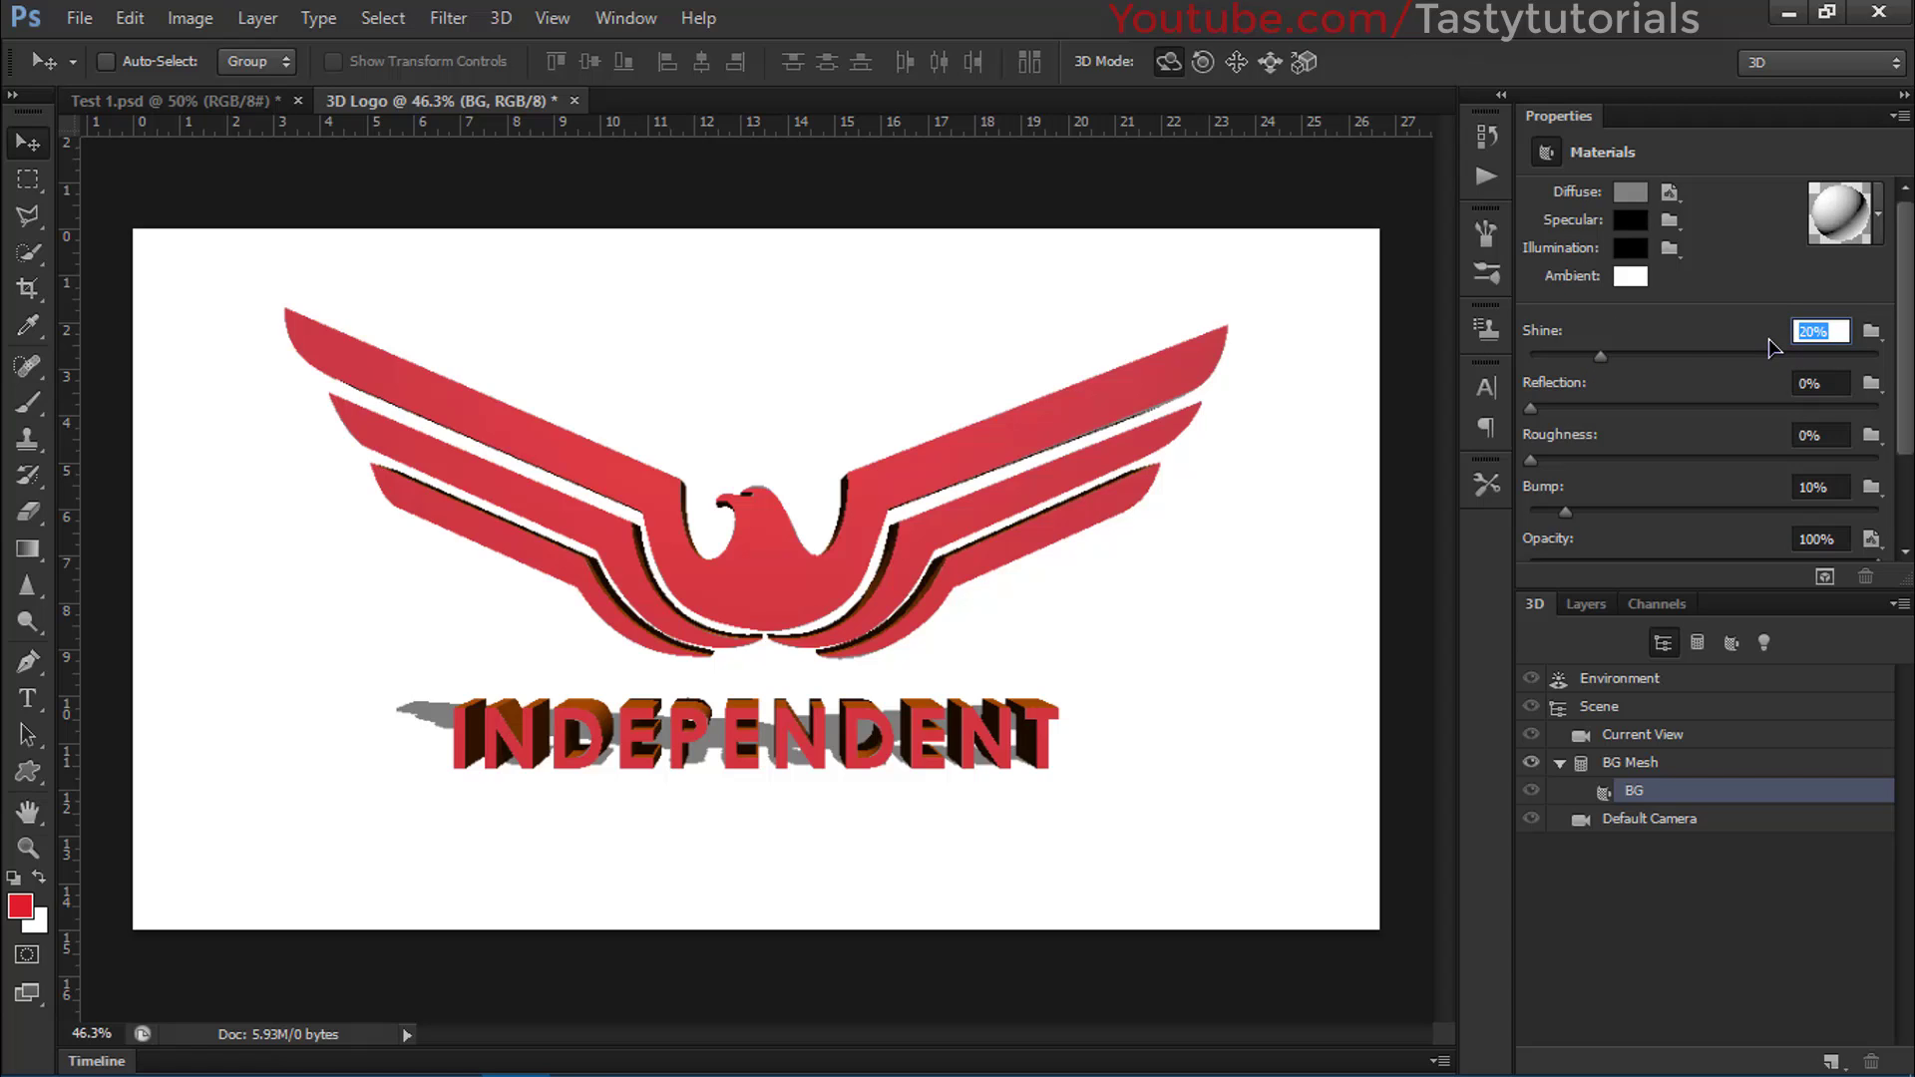
text(44)
key(Return)
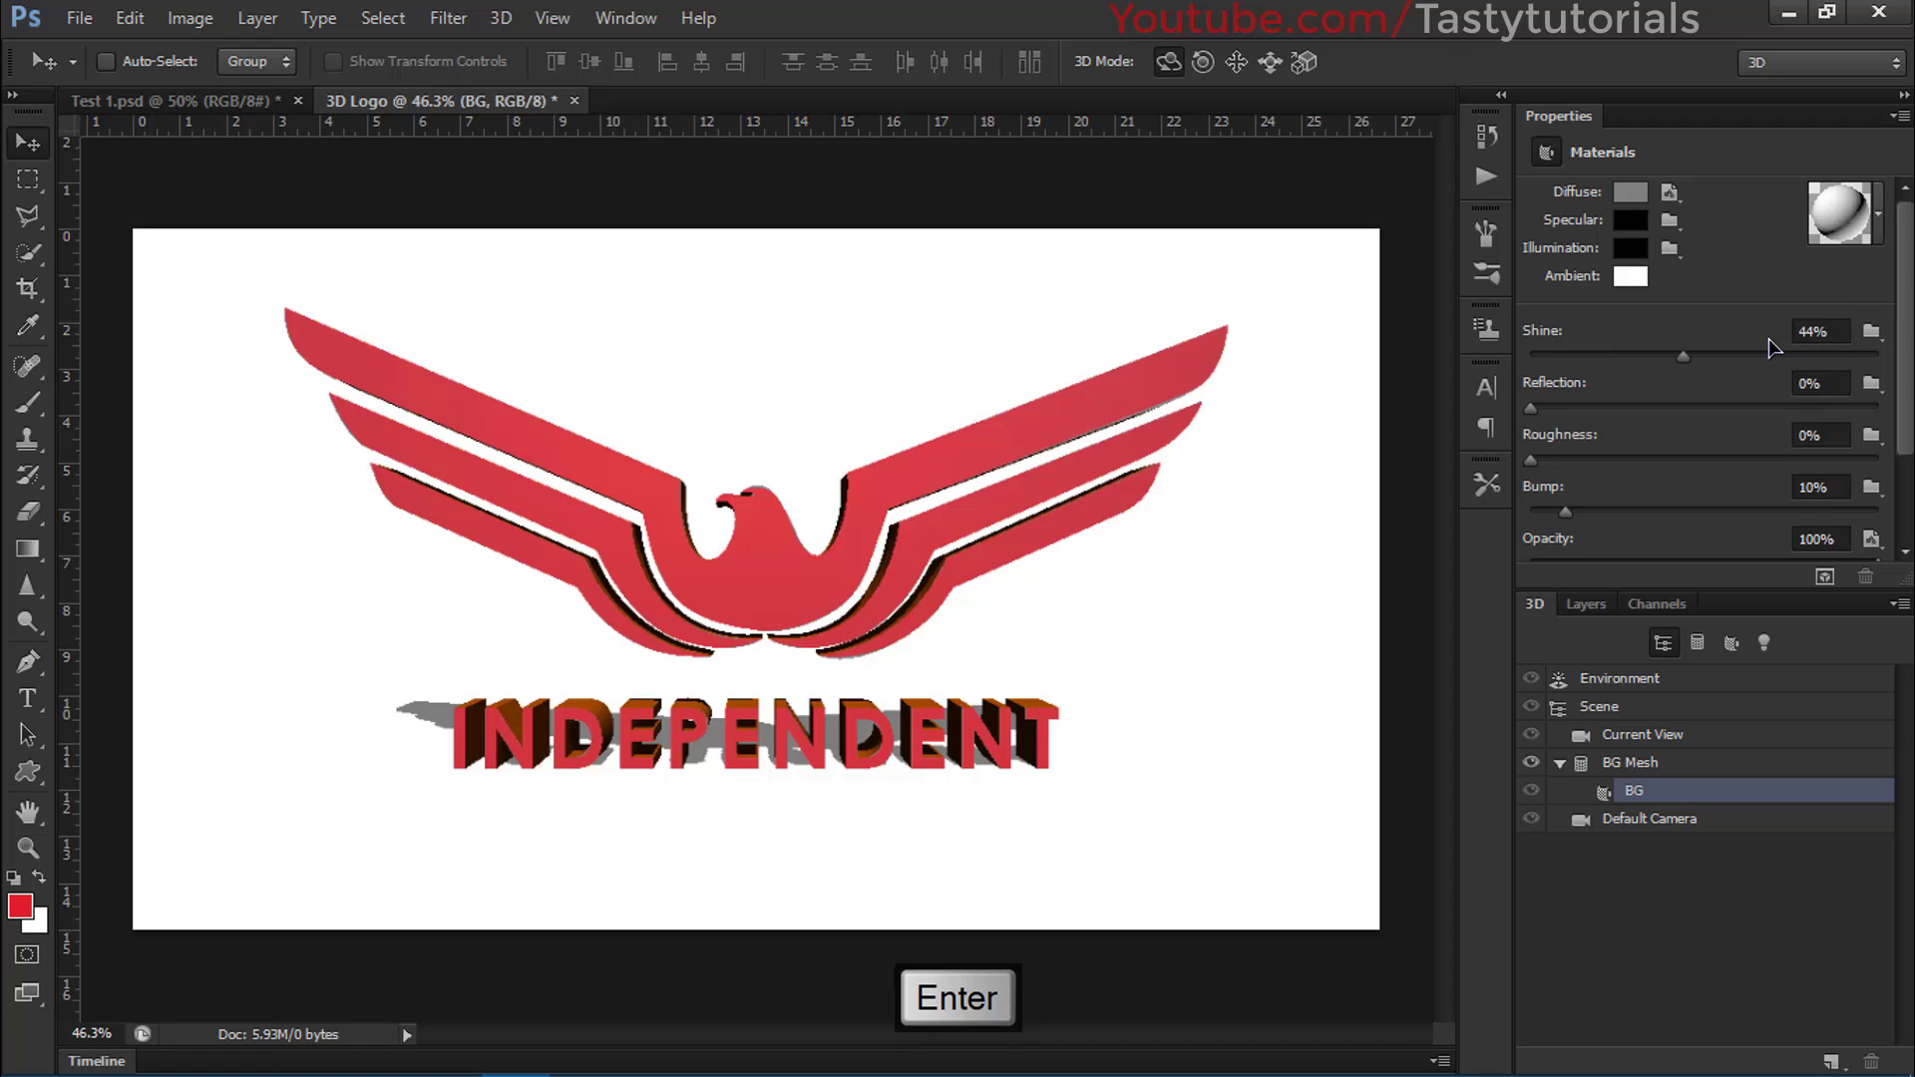
click(1825, 330)
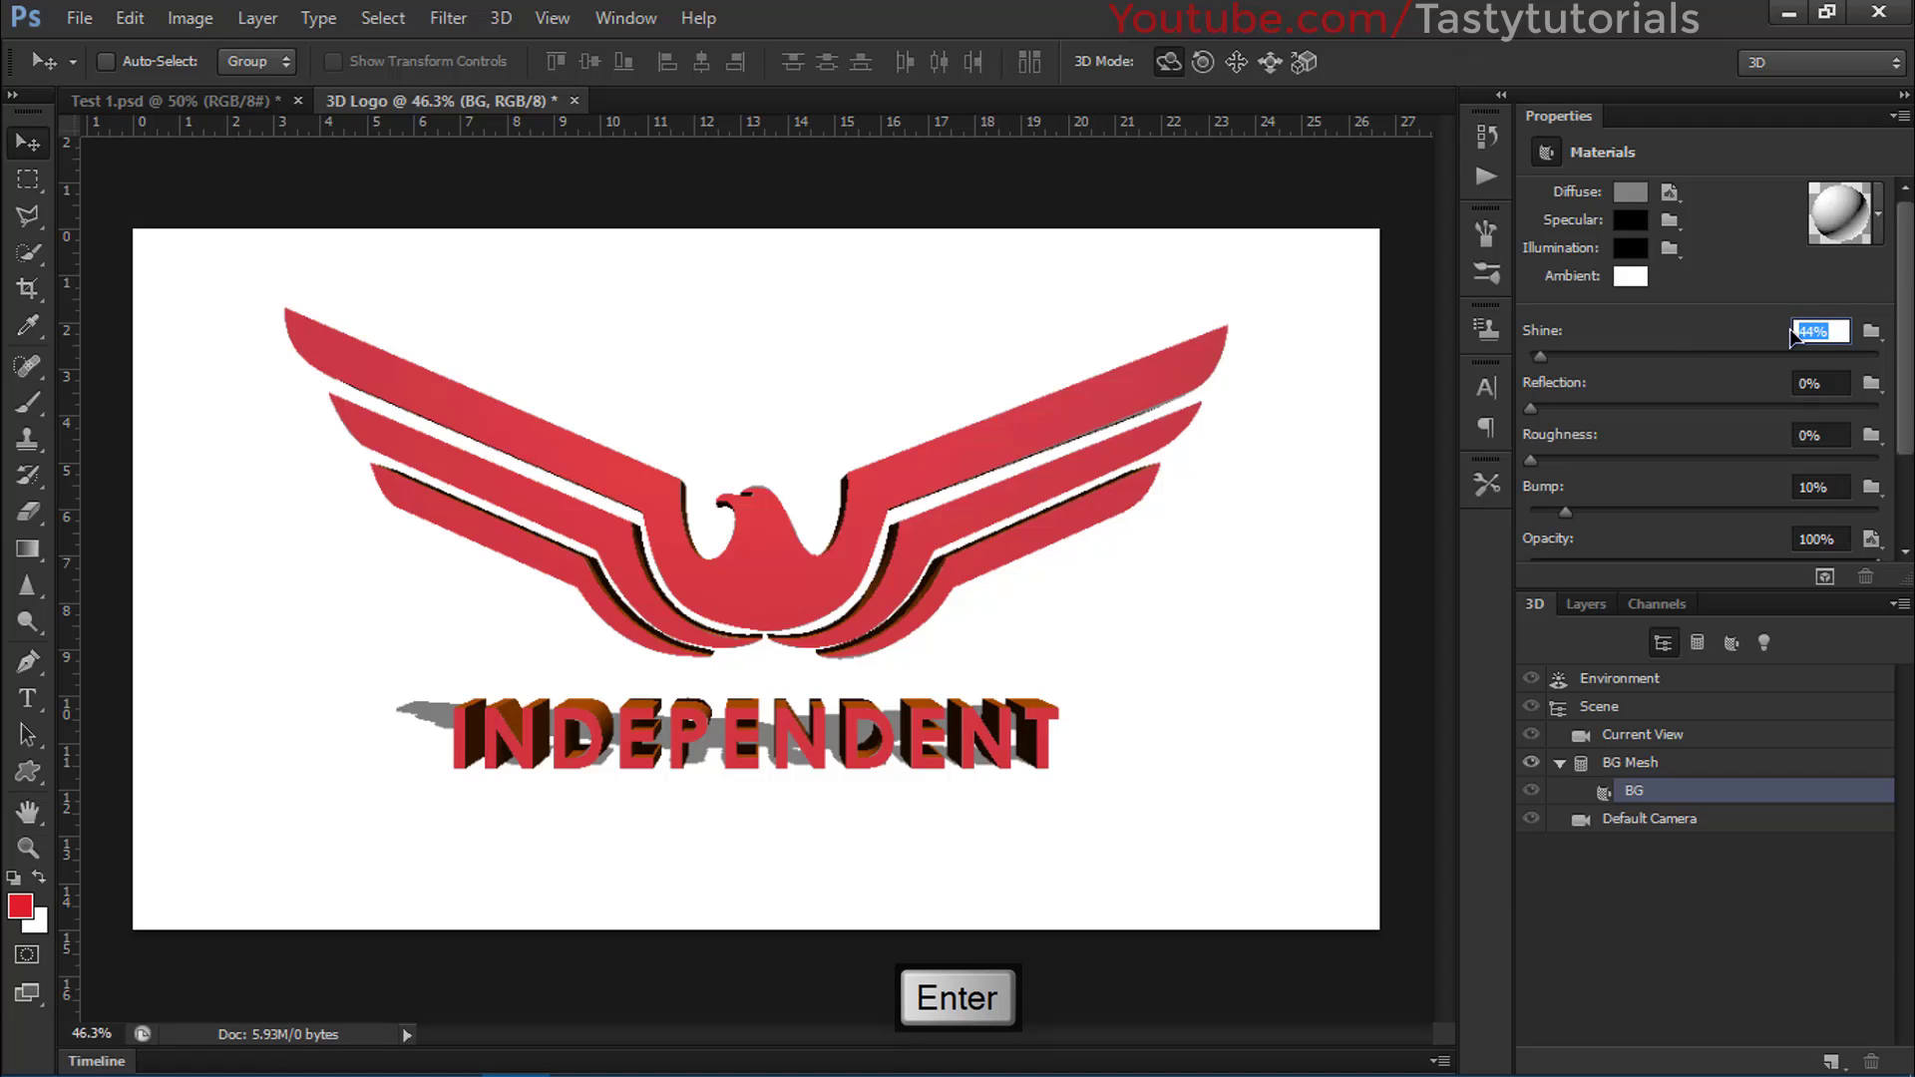
text(30)
key(Return)
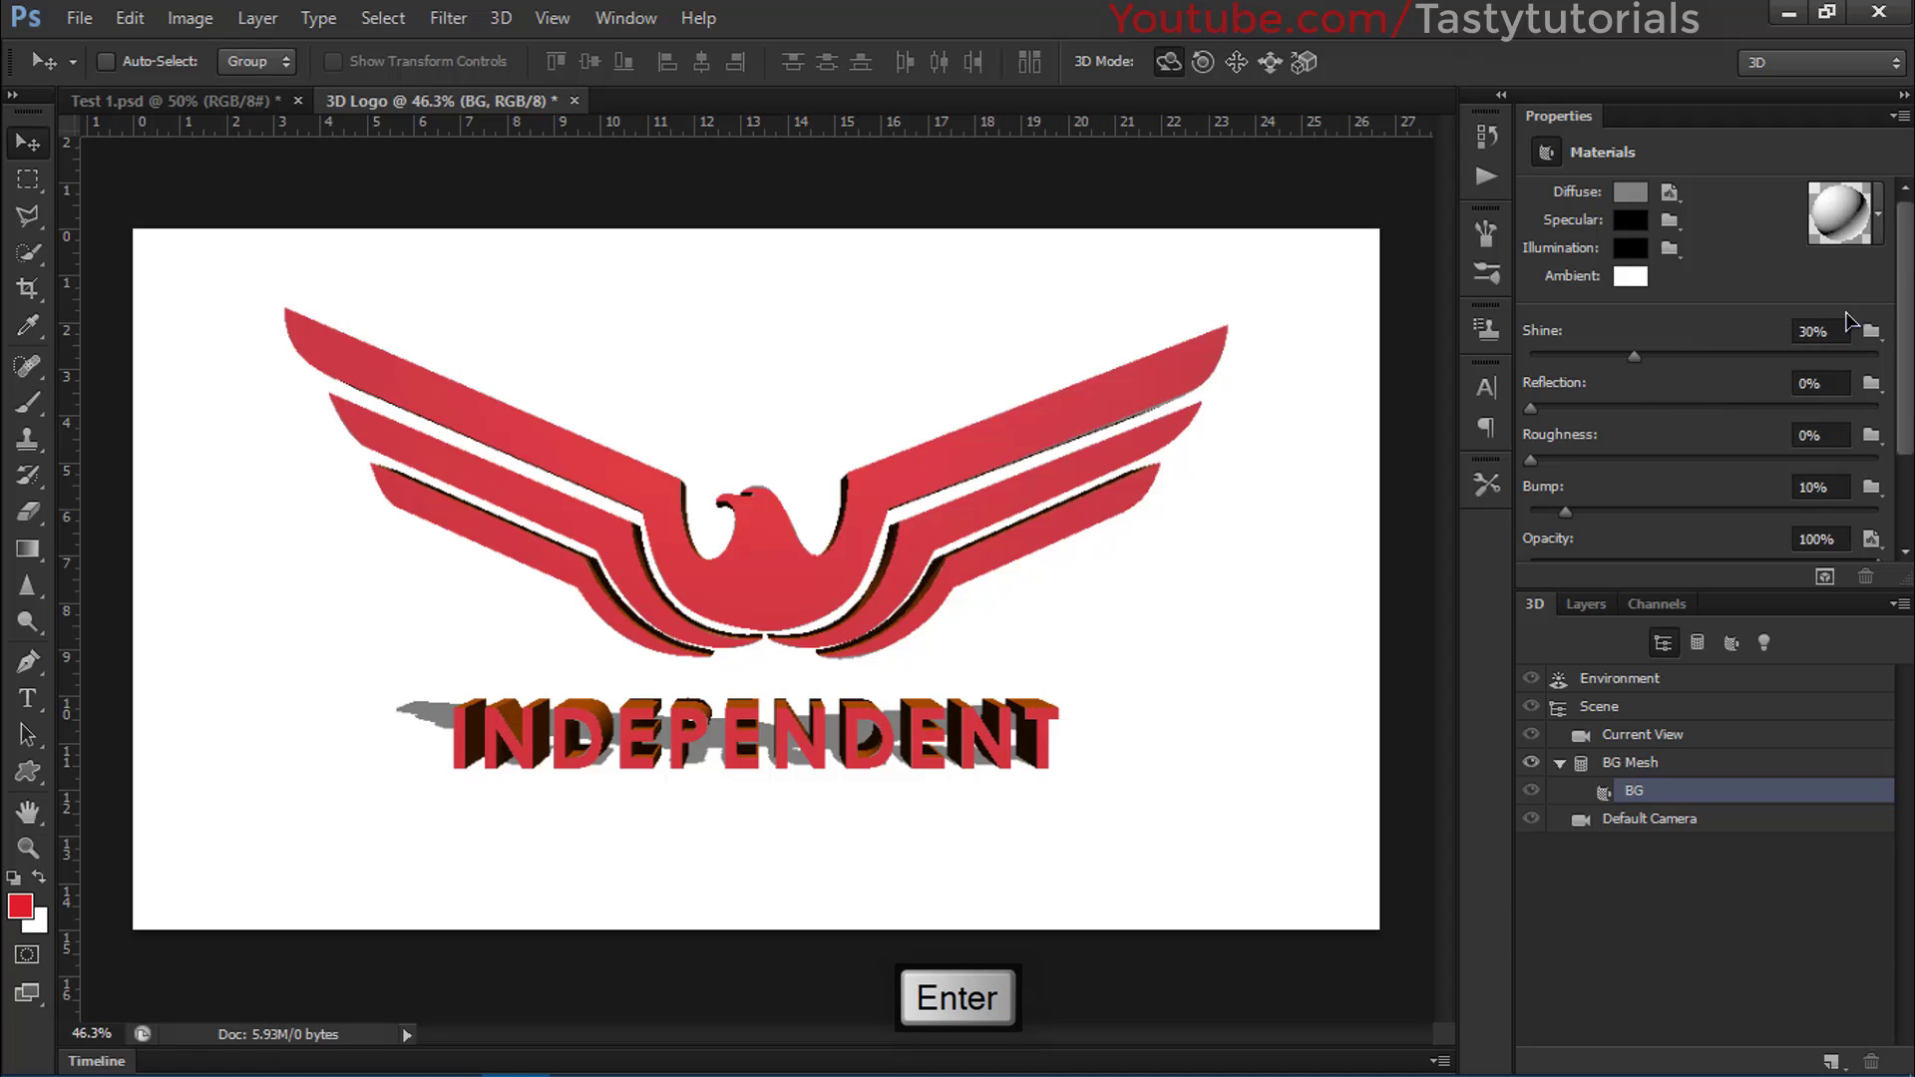
click(1840, 330)
text(40)
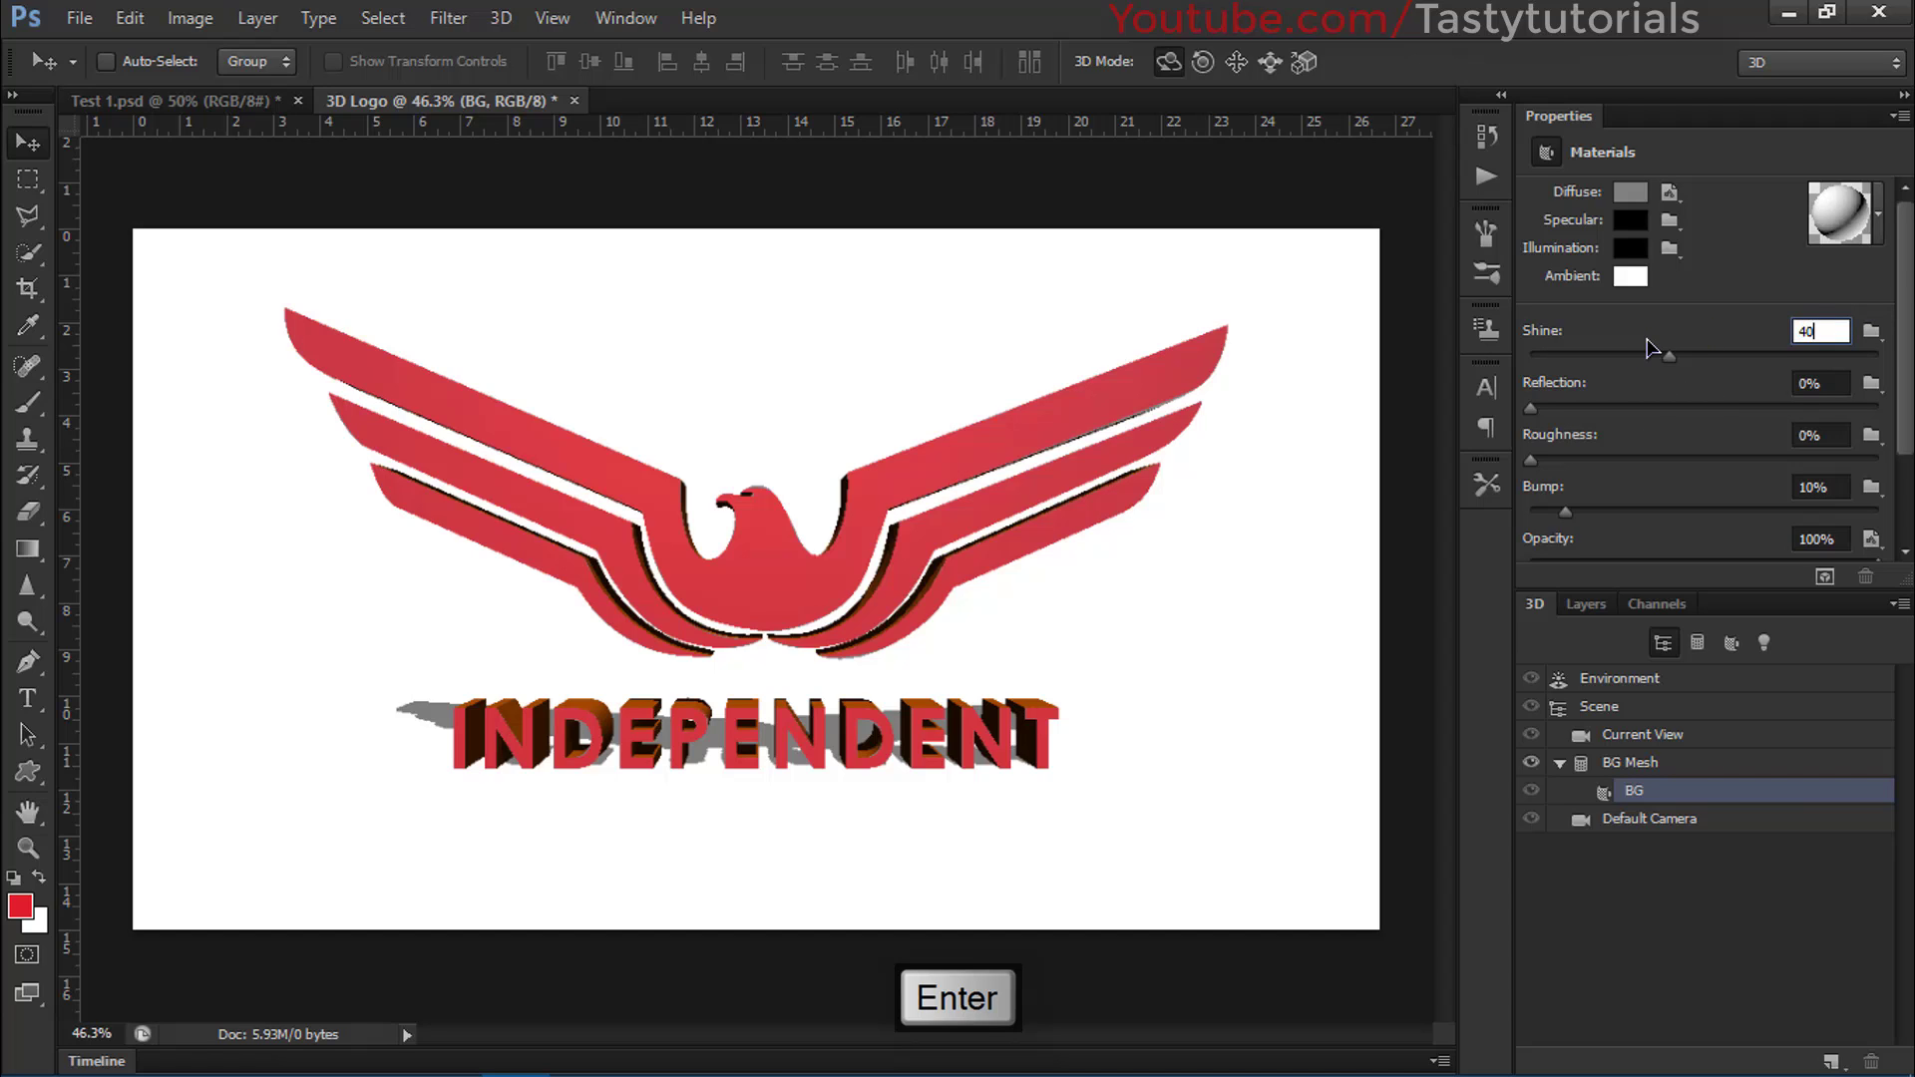
key(Return)
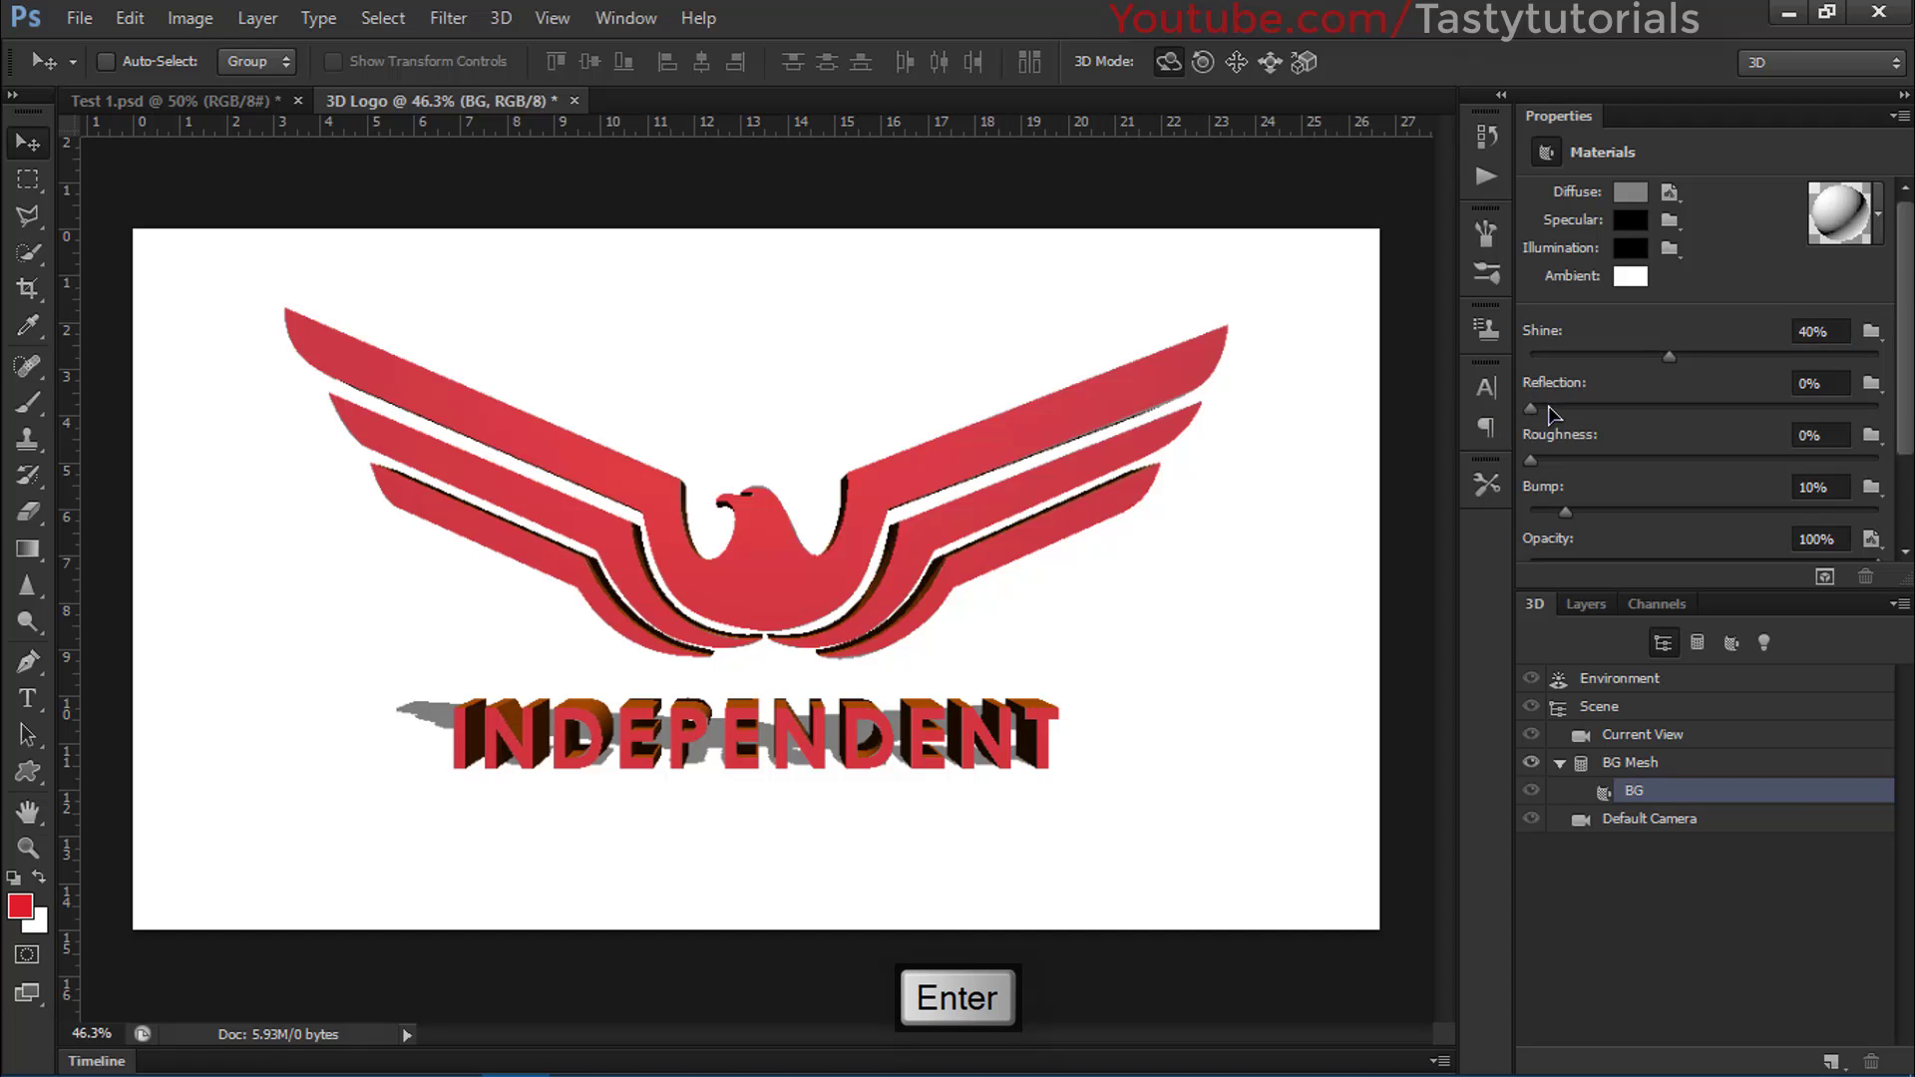
Try red specular and diffuse colours but cancel both, then open the Diffuse texture menu.
scroll(1909, 221, down, 2)
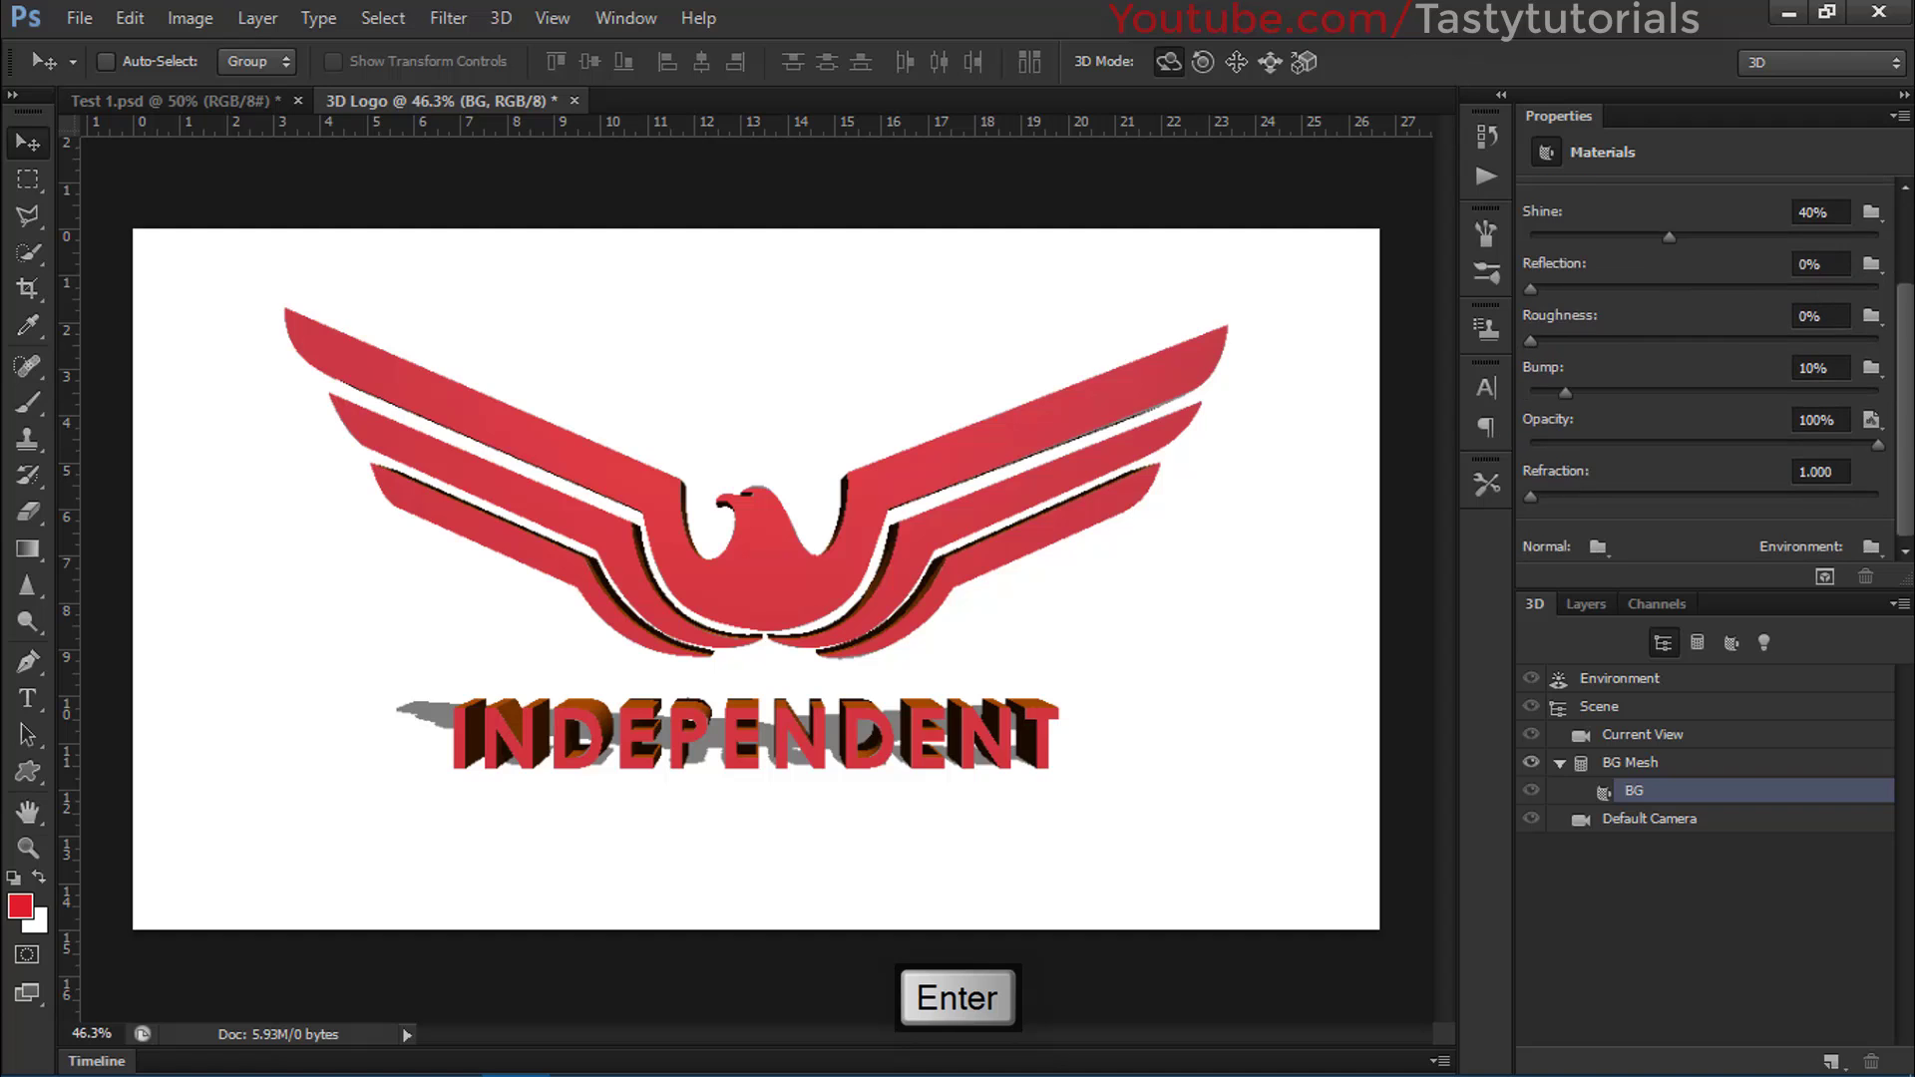
scroll(1909, 221, up, 2)
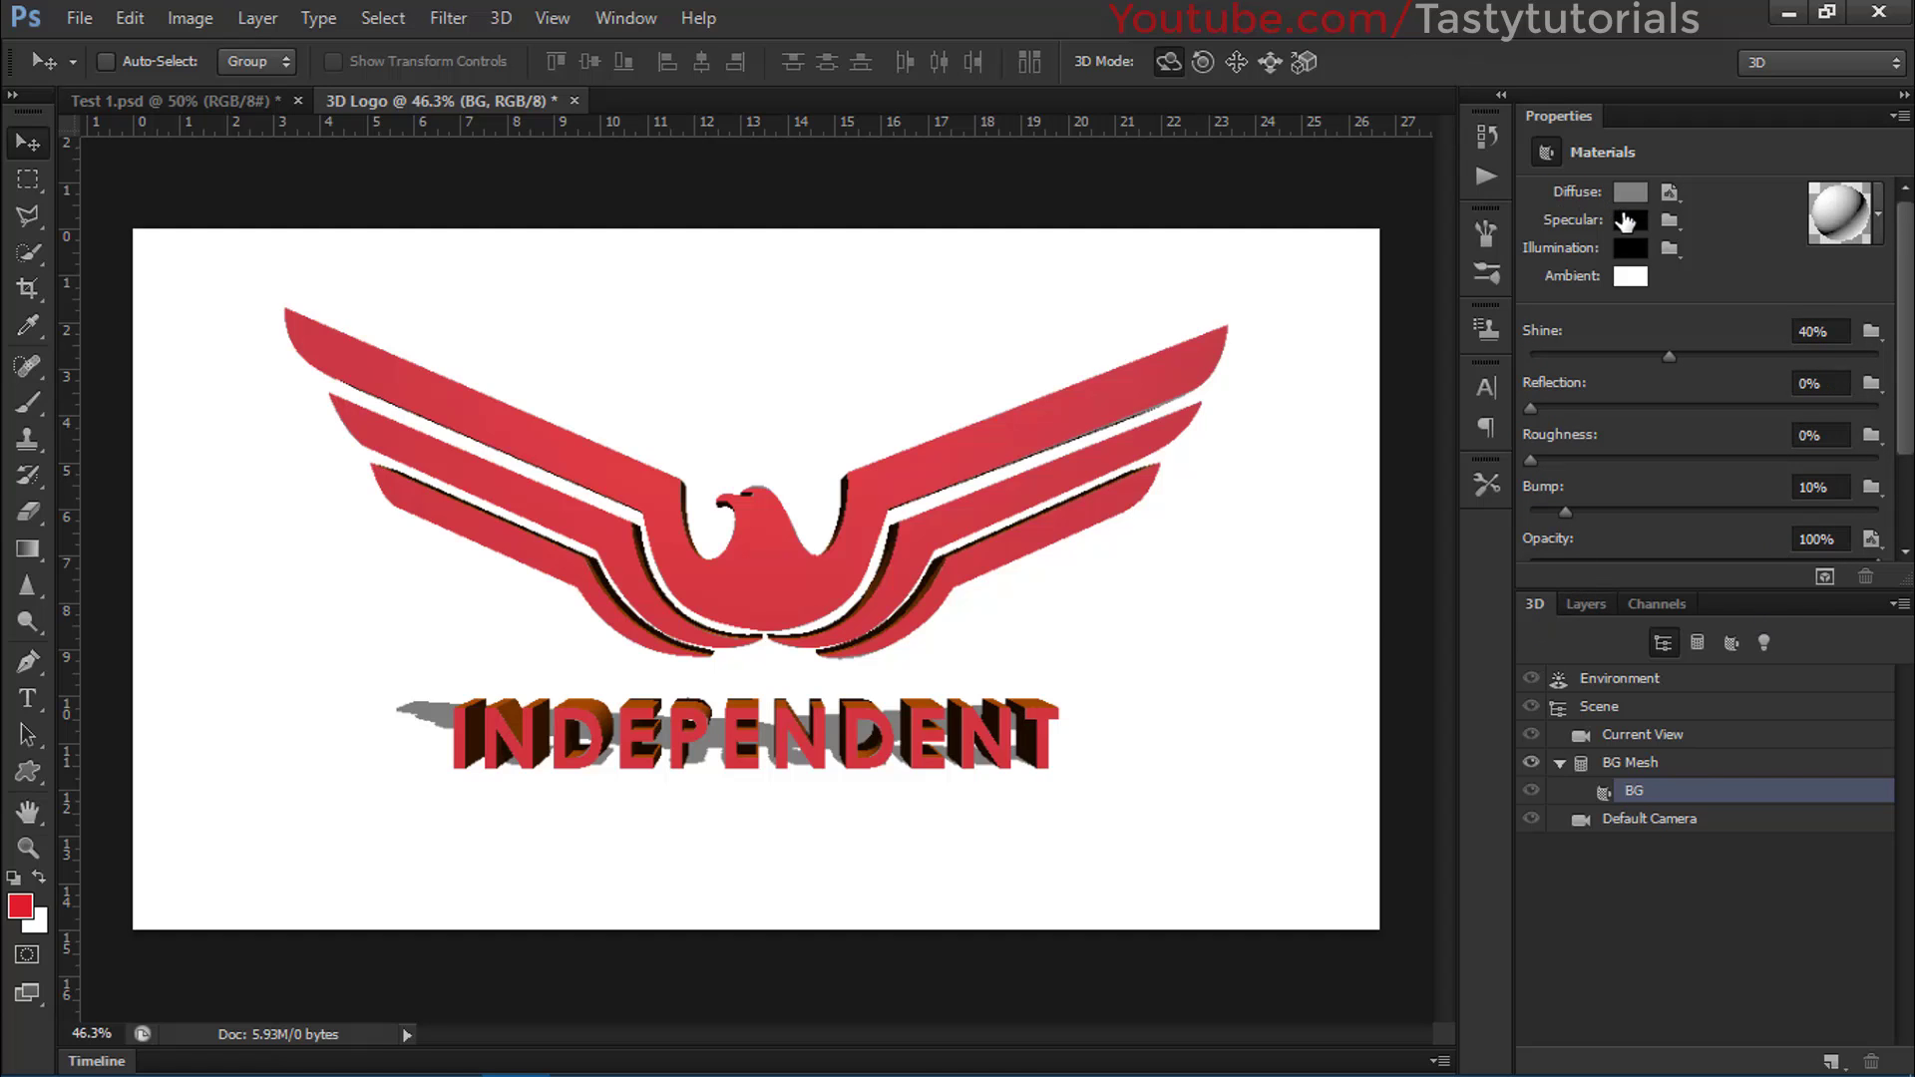
click(1626, 220)
drag(1384, 241, 1359, 287)
click(1675, 242)
click(1633, 195)
click(1682, 240)
click(1668, 194)
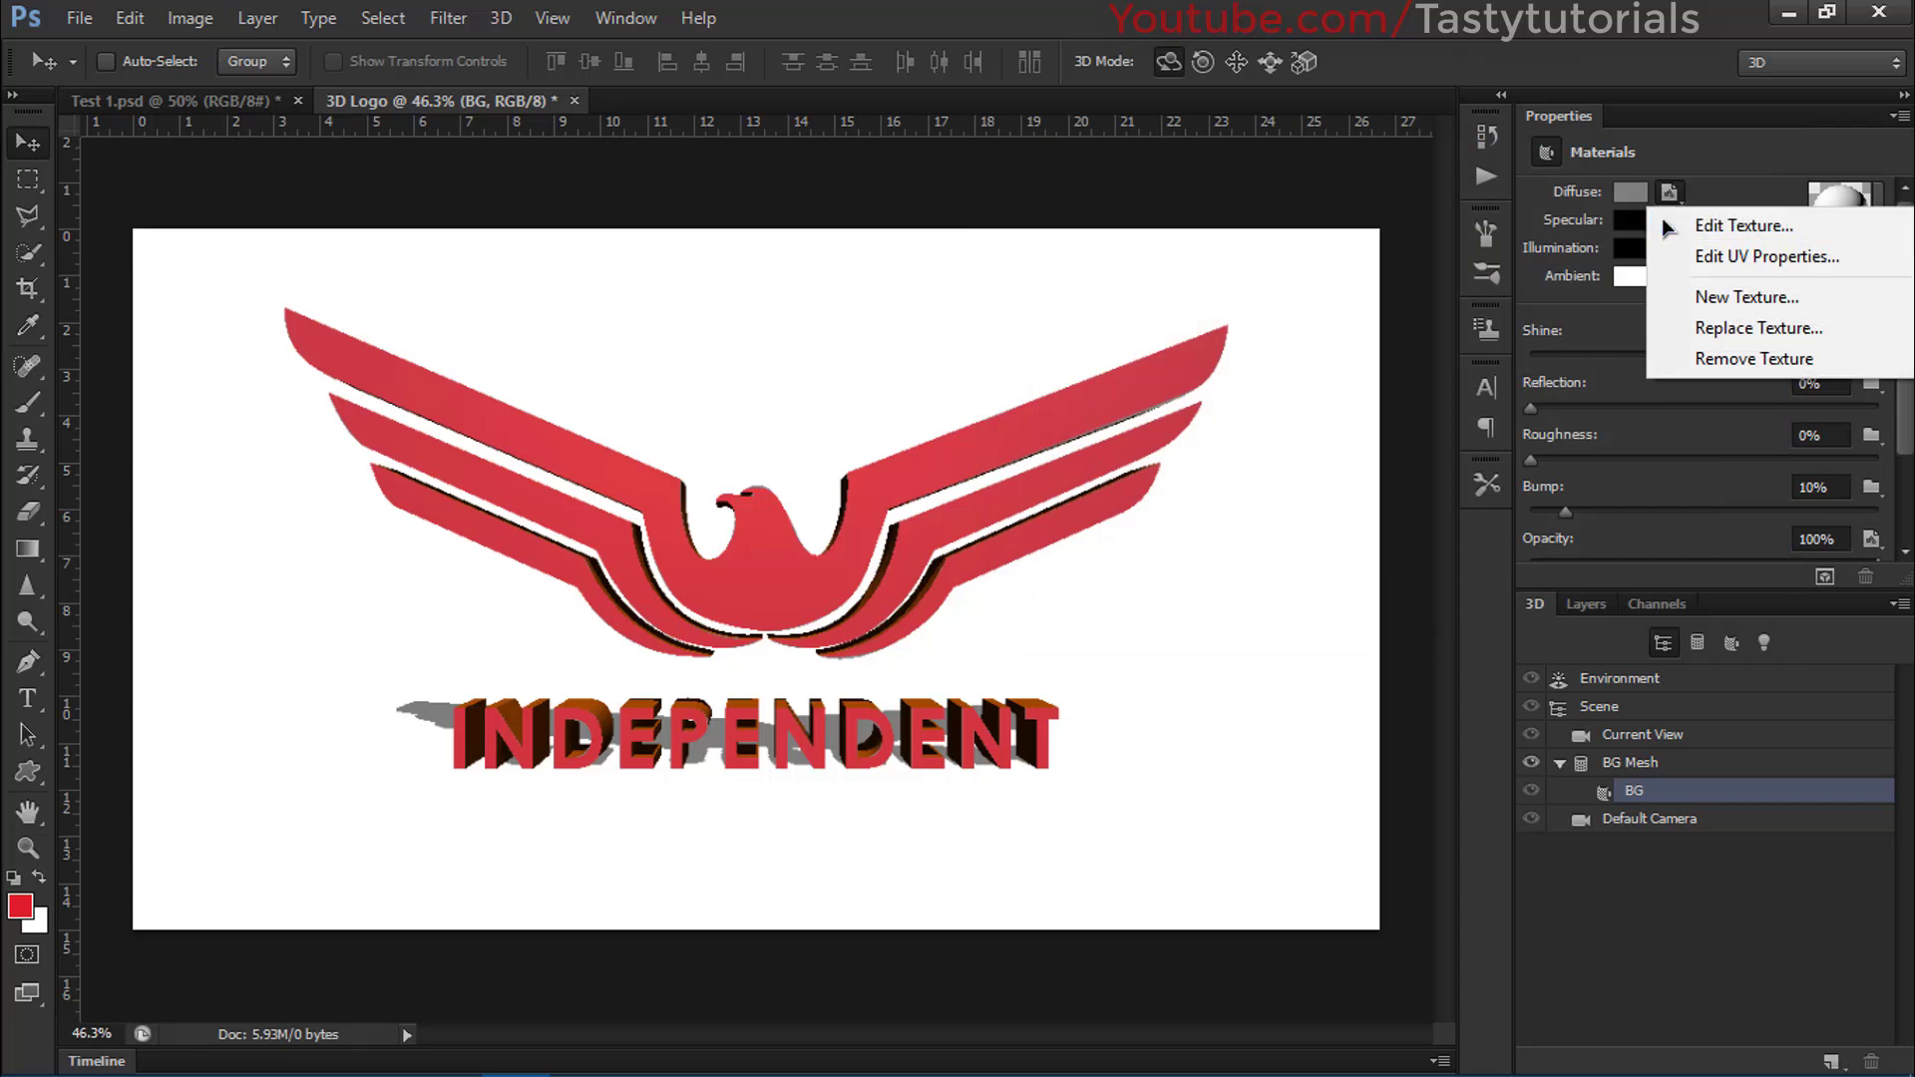
Select the INDEPENDENT and BG layers and merge them with Ctrl+E into one BG 3D scene.
click(1586, 45)
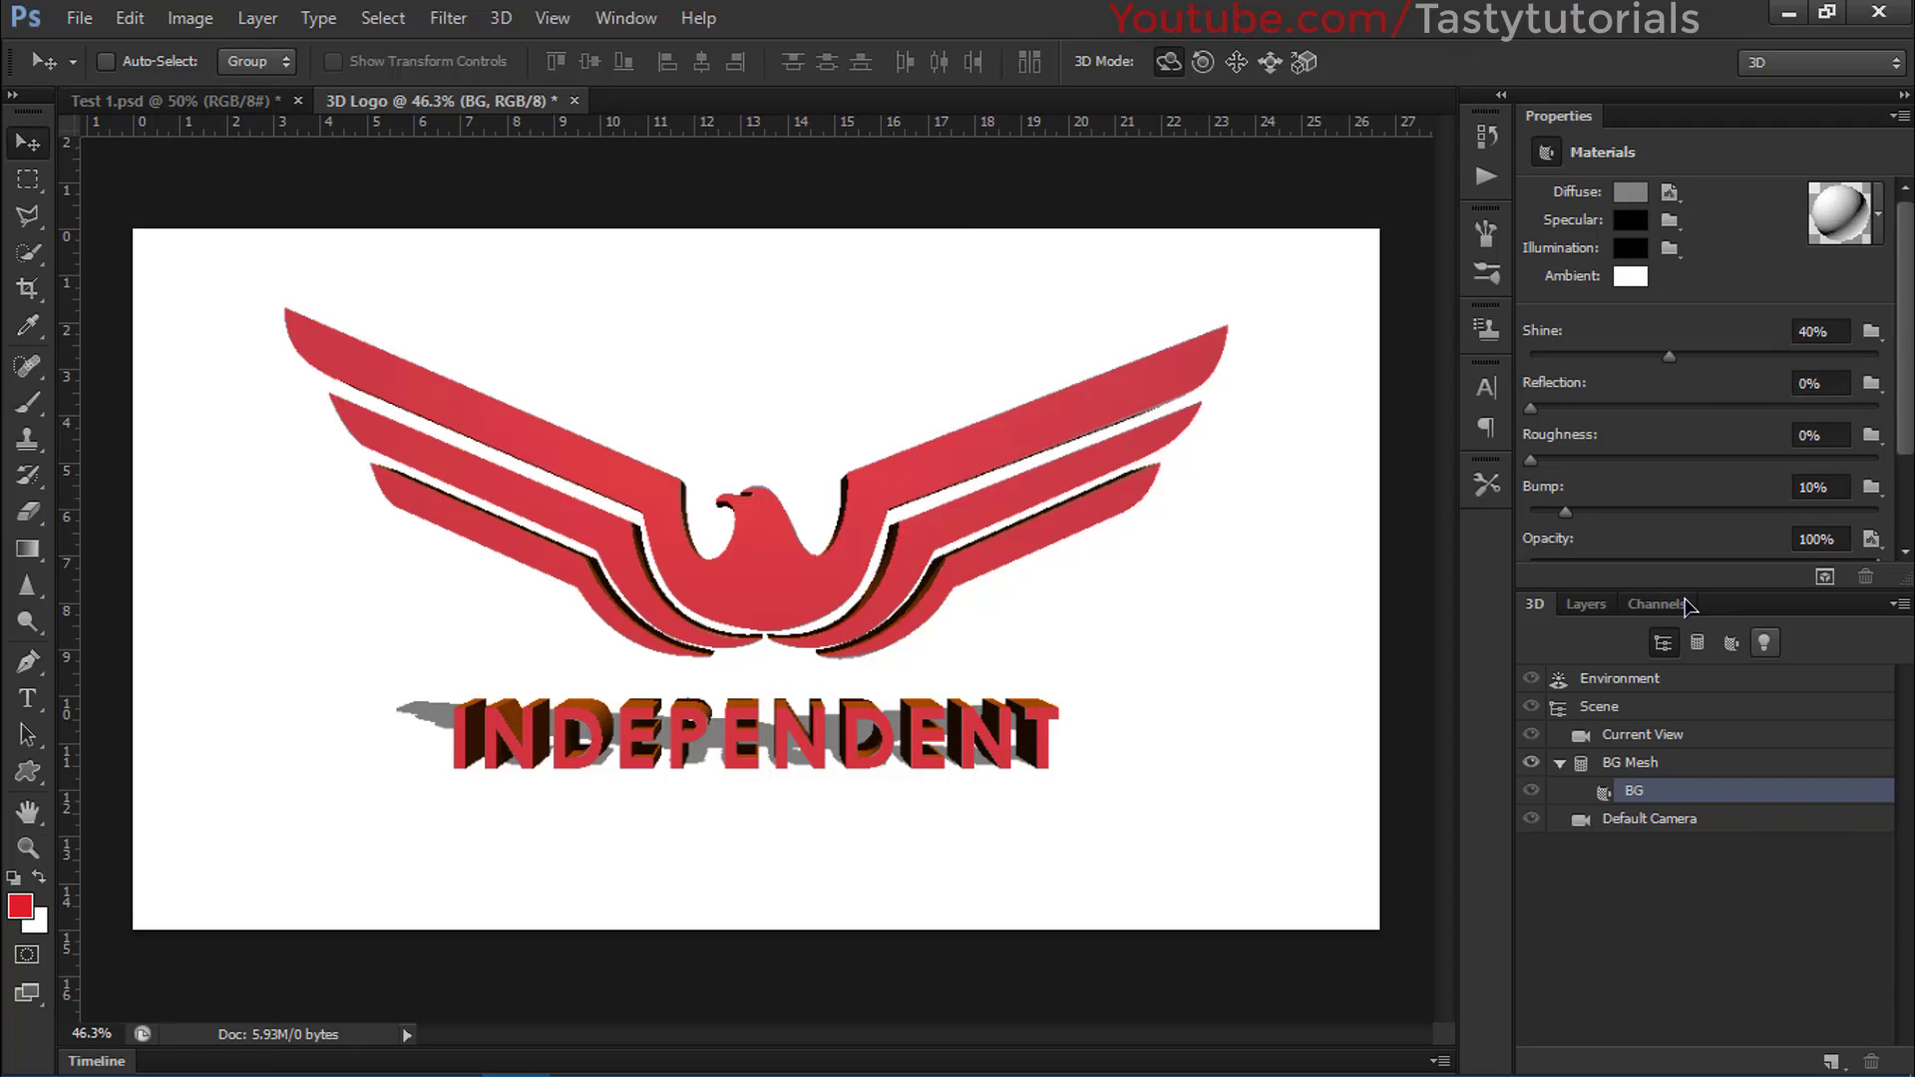
click(1588, 606)
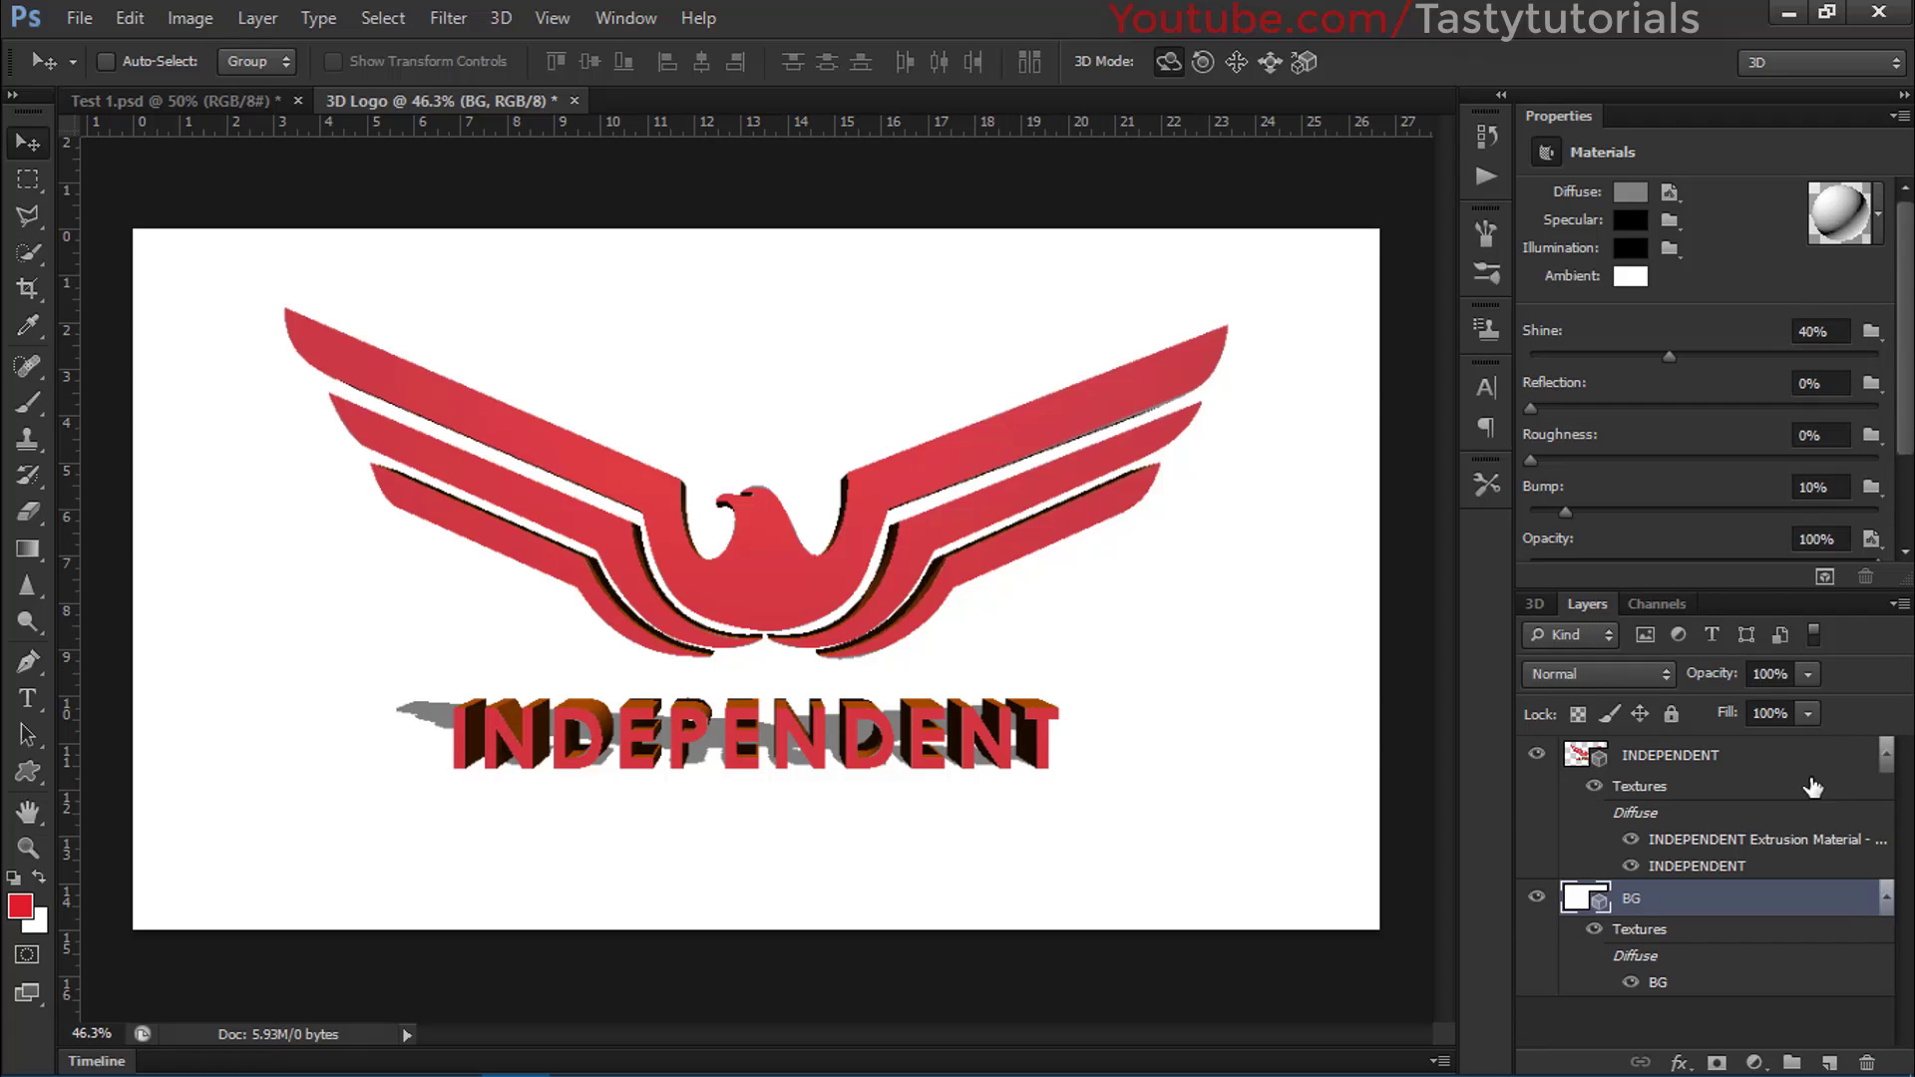
click(1873, 758)
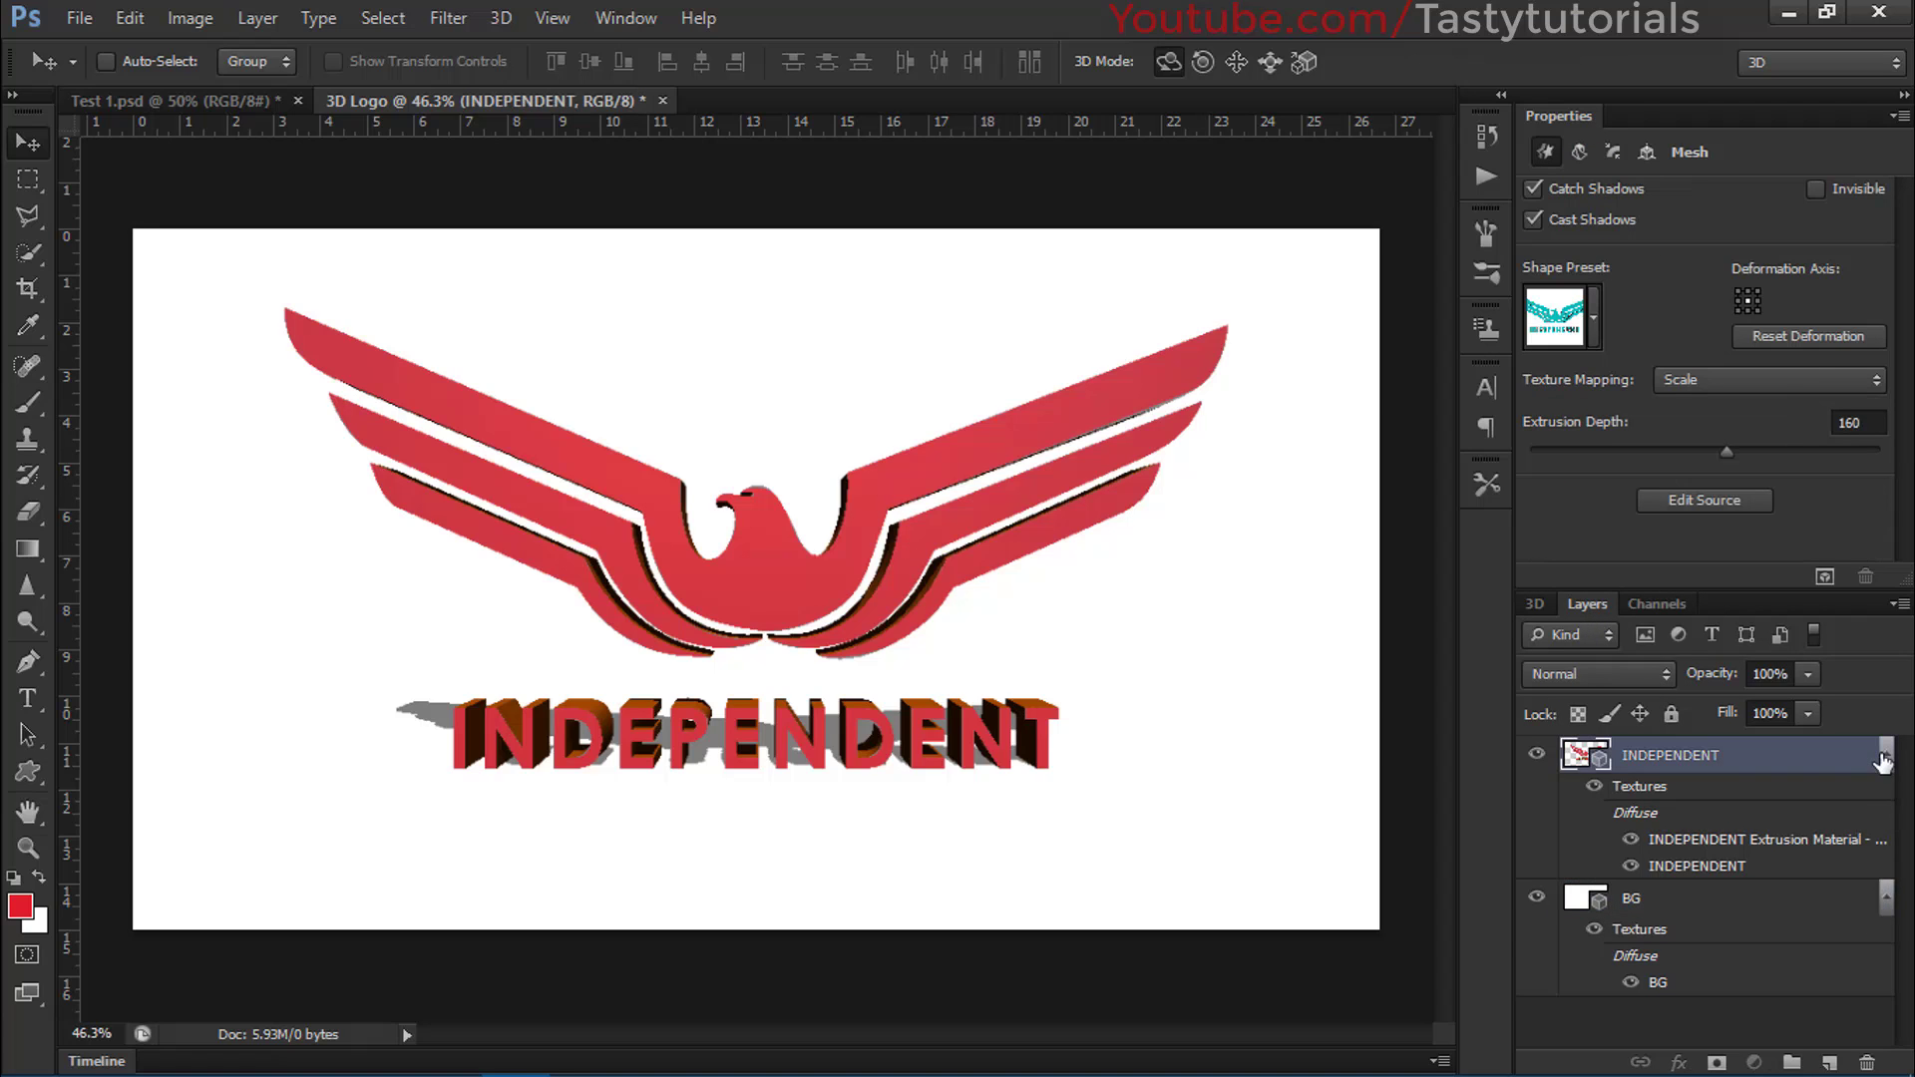
click(1886, 755)
click(1886, 791)
shift+click(1760, 797)
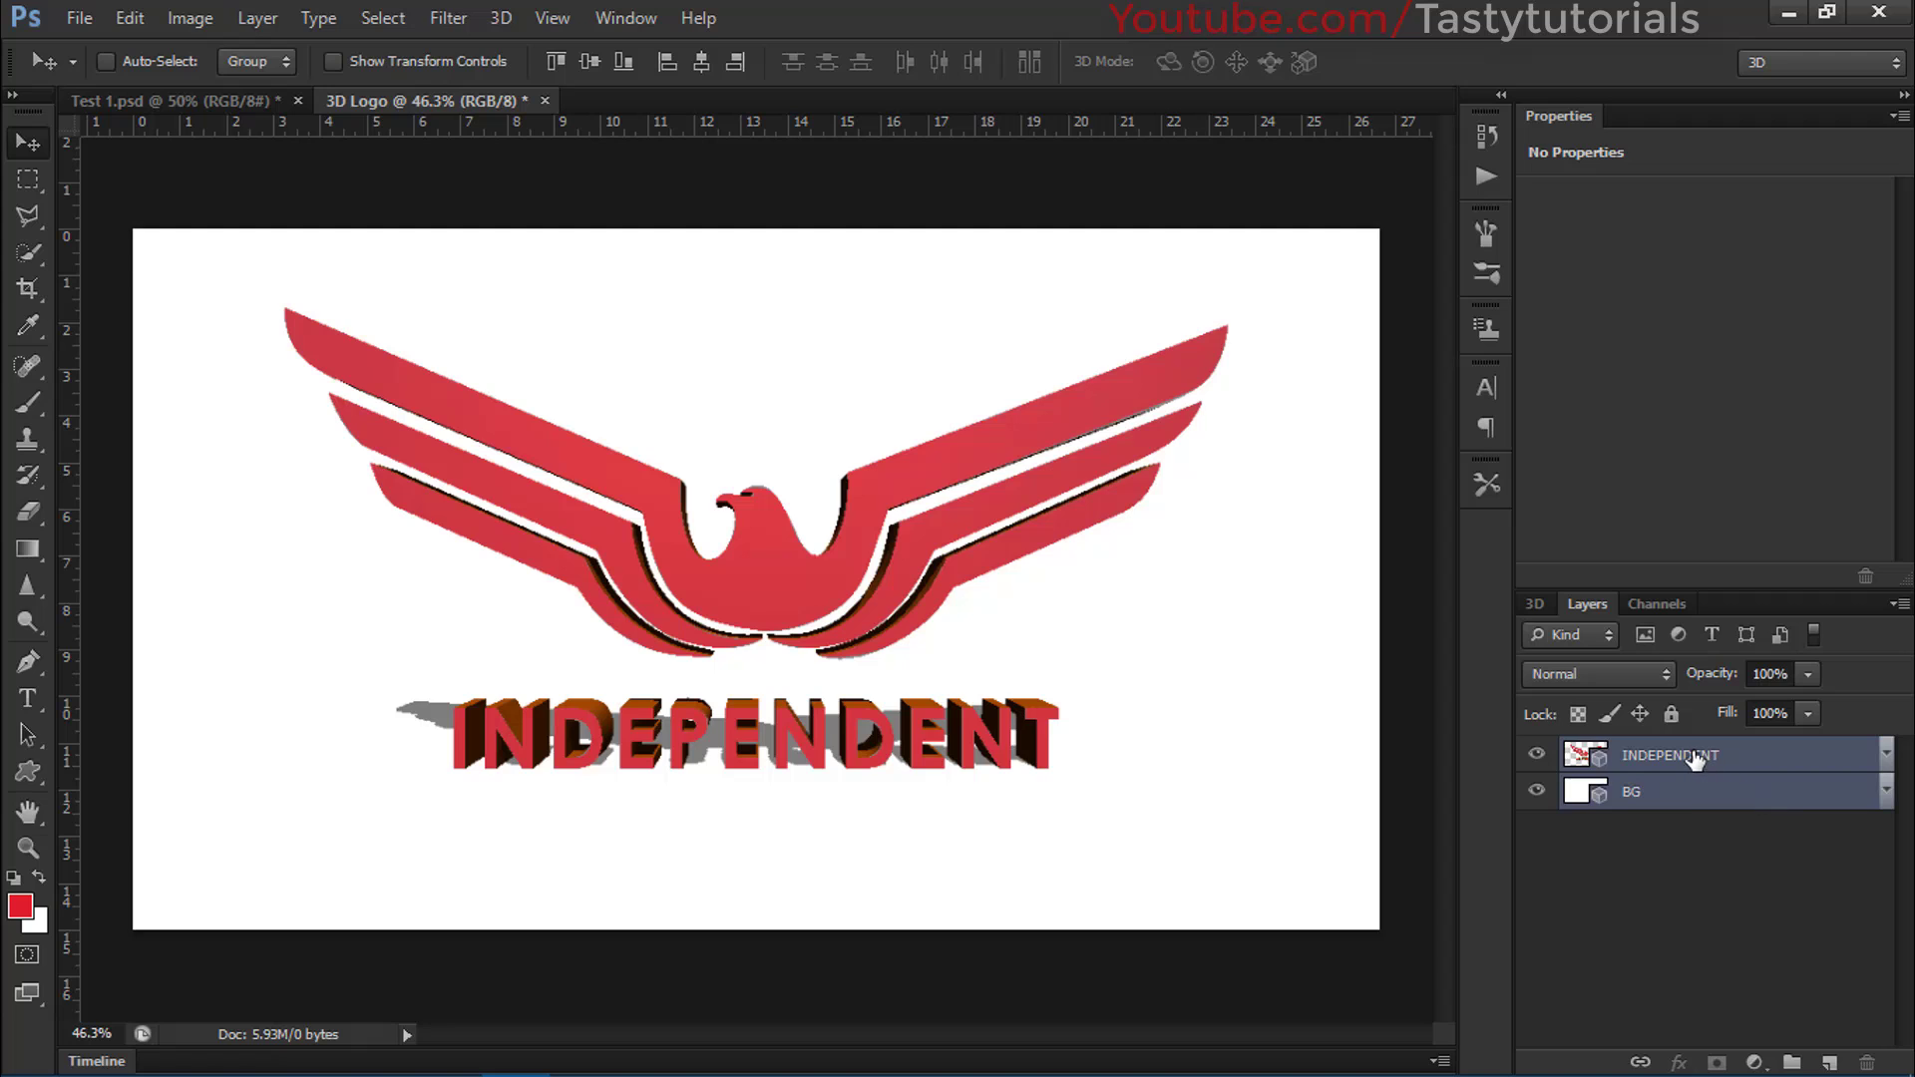
key(ctrl+e)
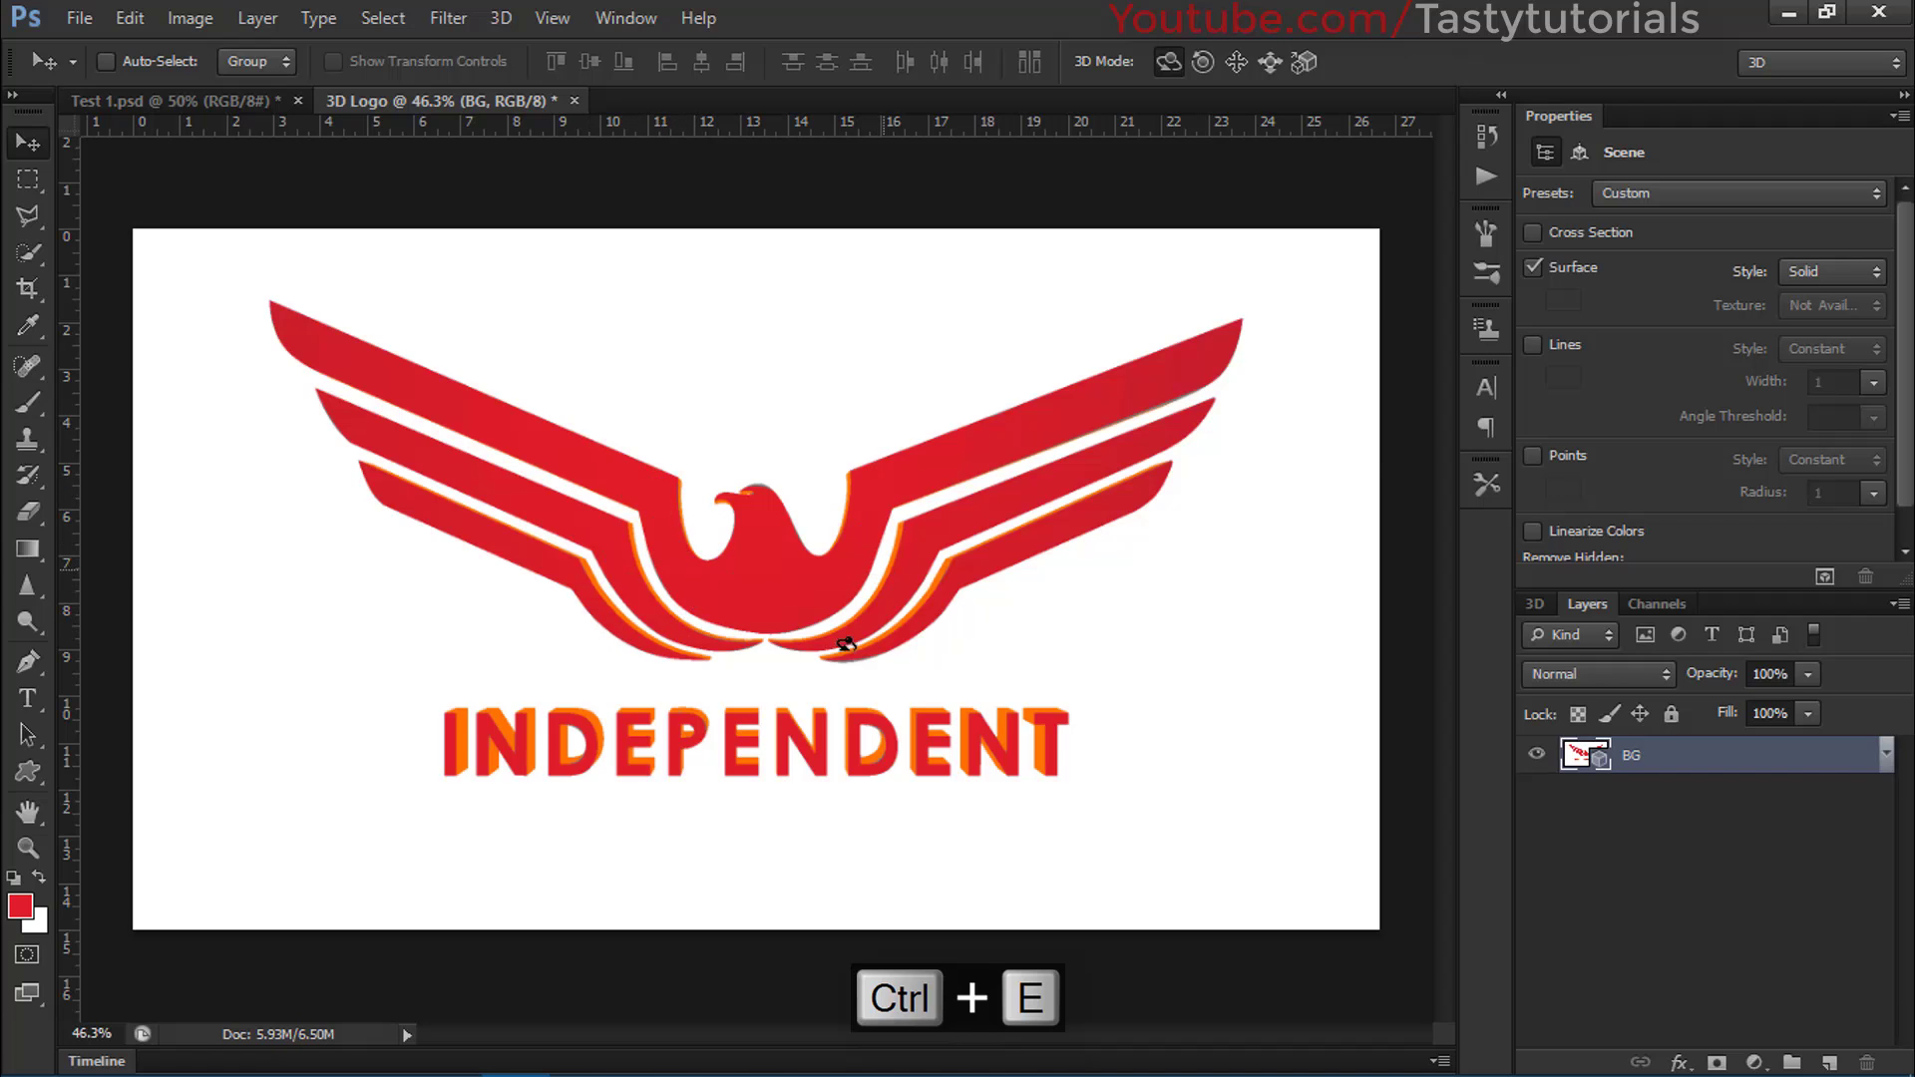
Set the Environment's Ground Plane Shadows opacity from 59% to 75%.
click(1538, 606)
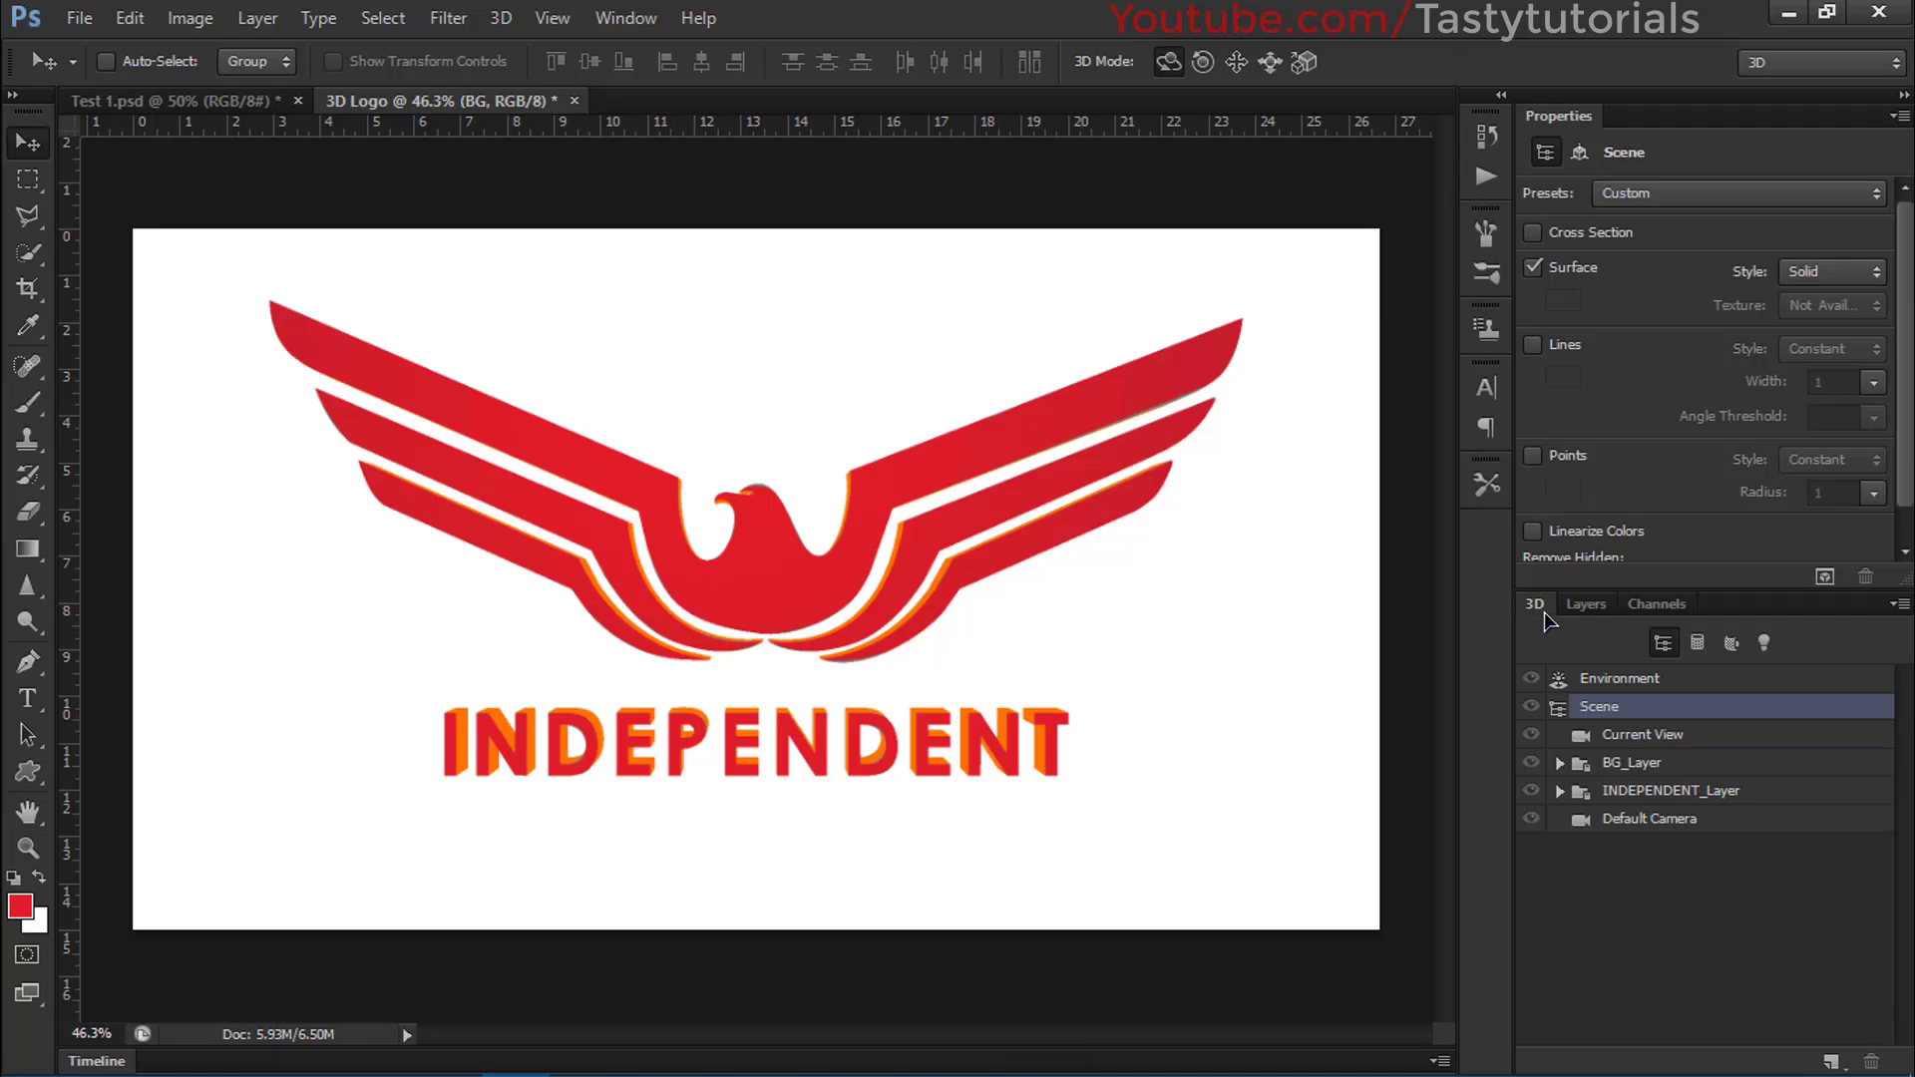
click(1620, 680)
scroll(1656, 301, down, 3)
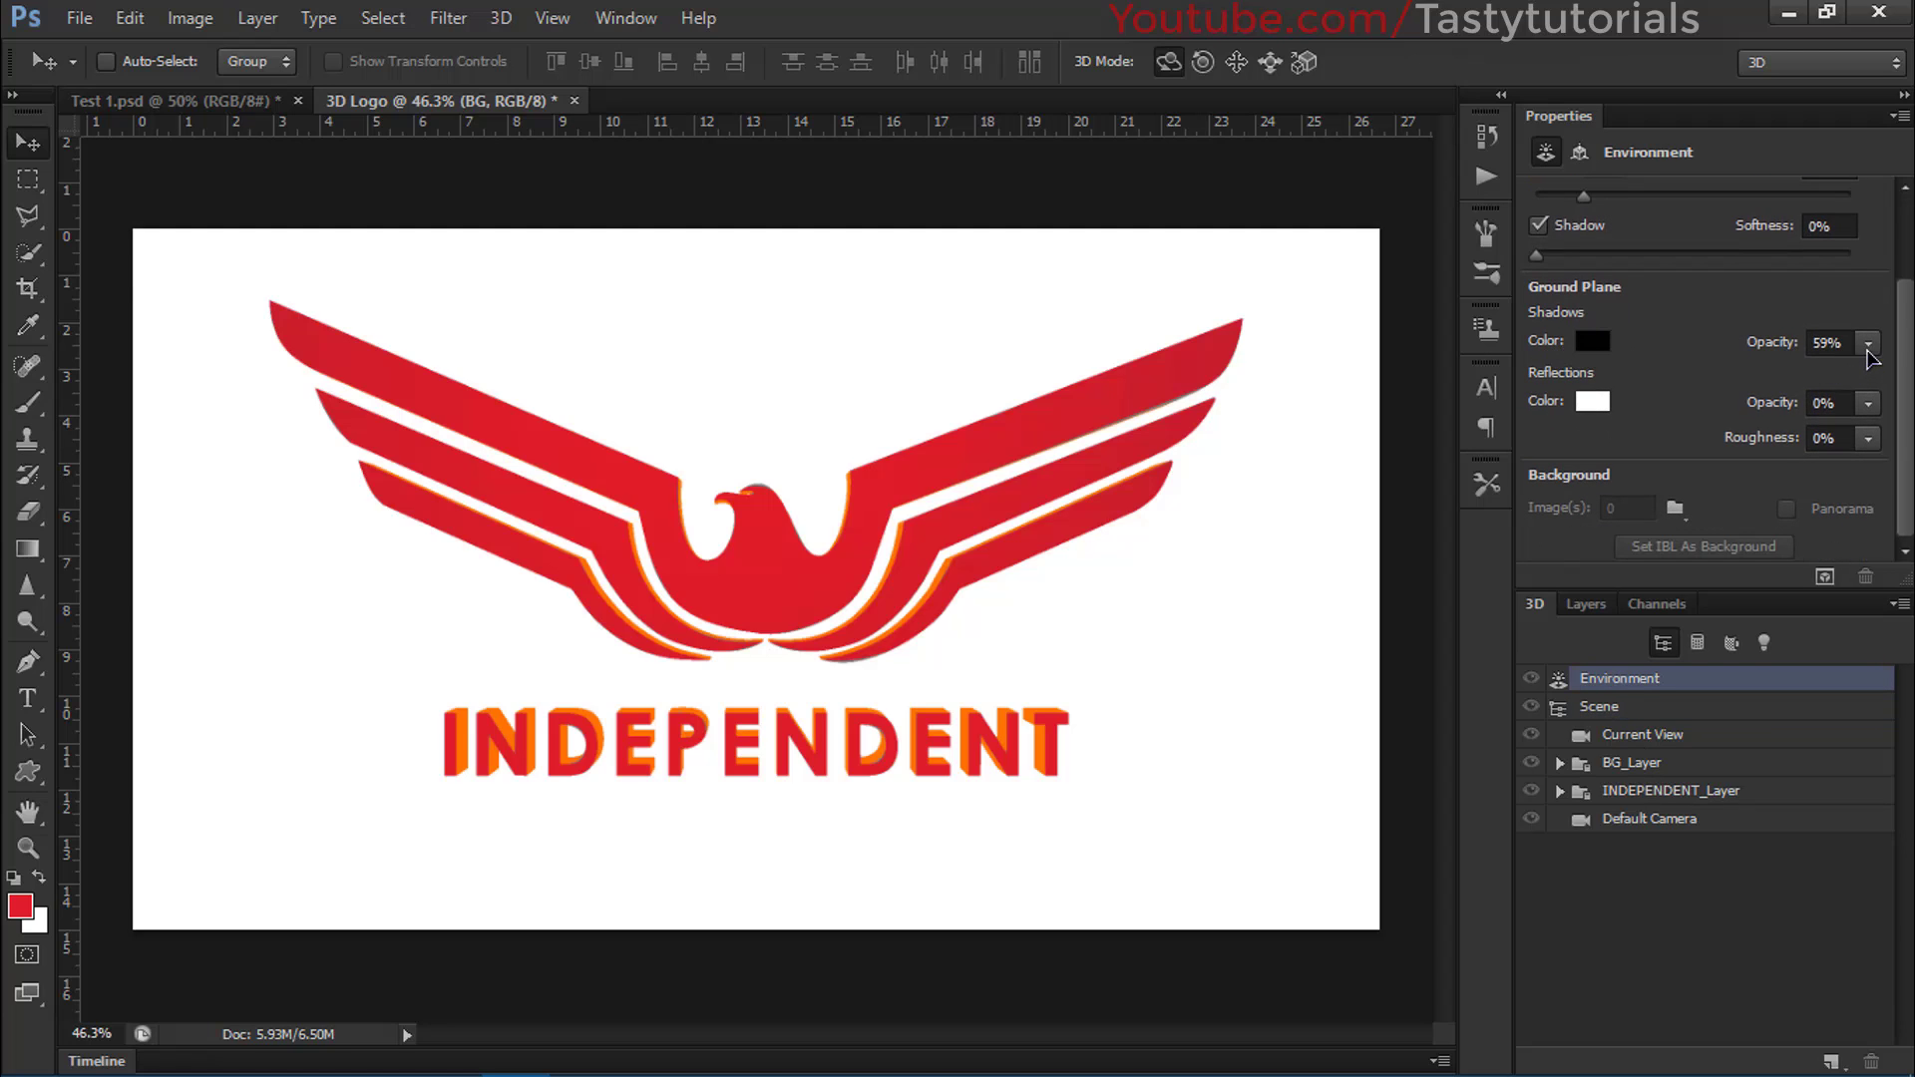
click(1867, 344)
drag(1861, 382, 1872, 387)
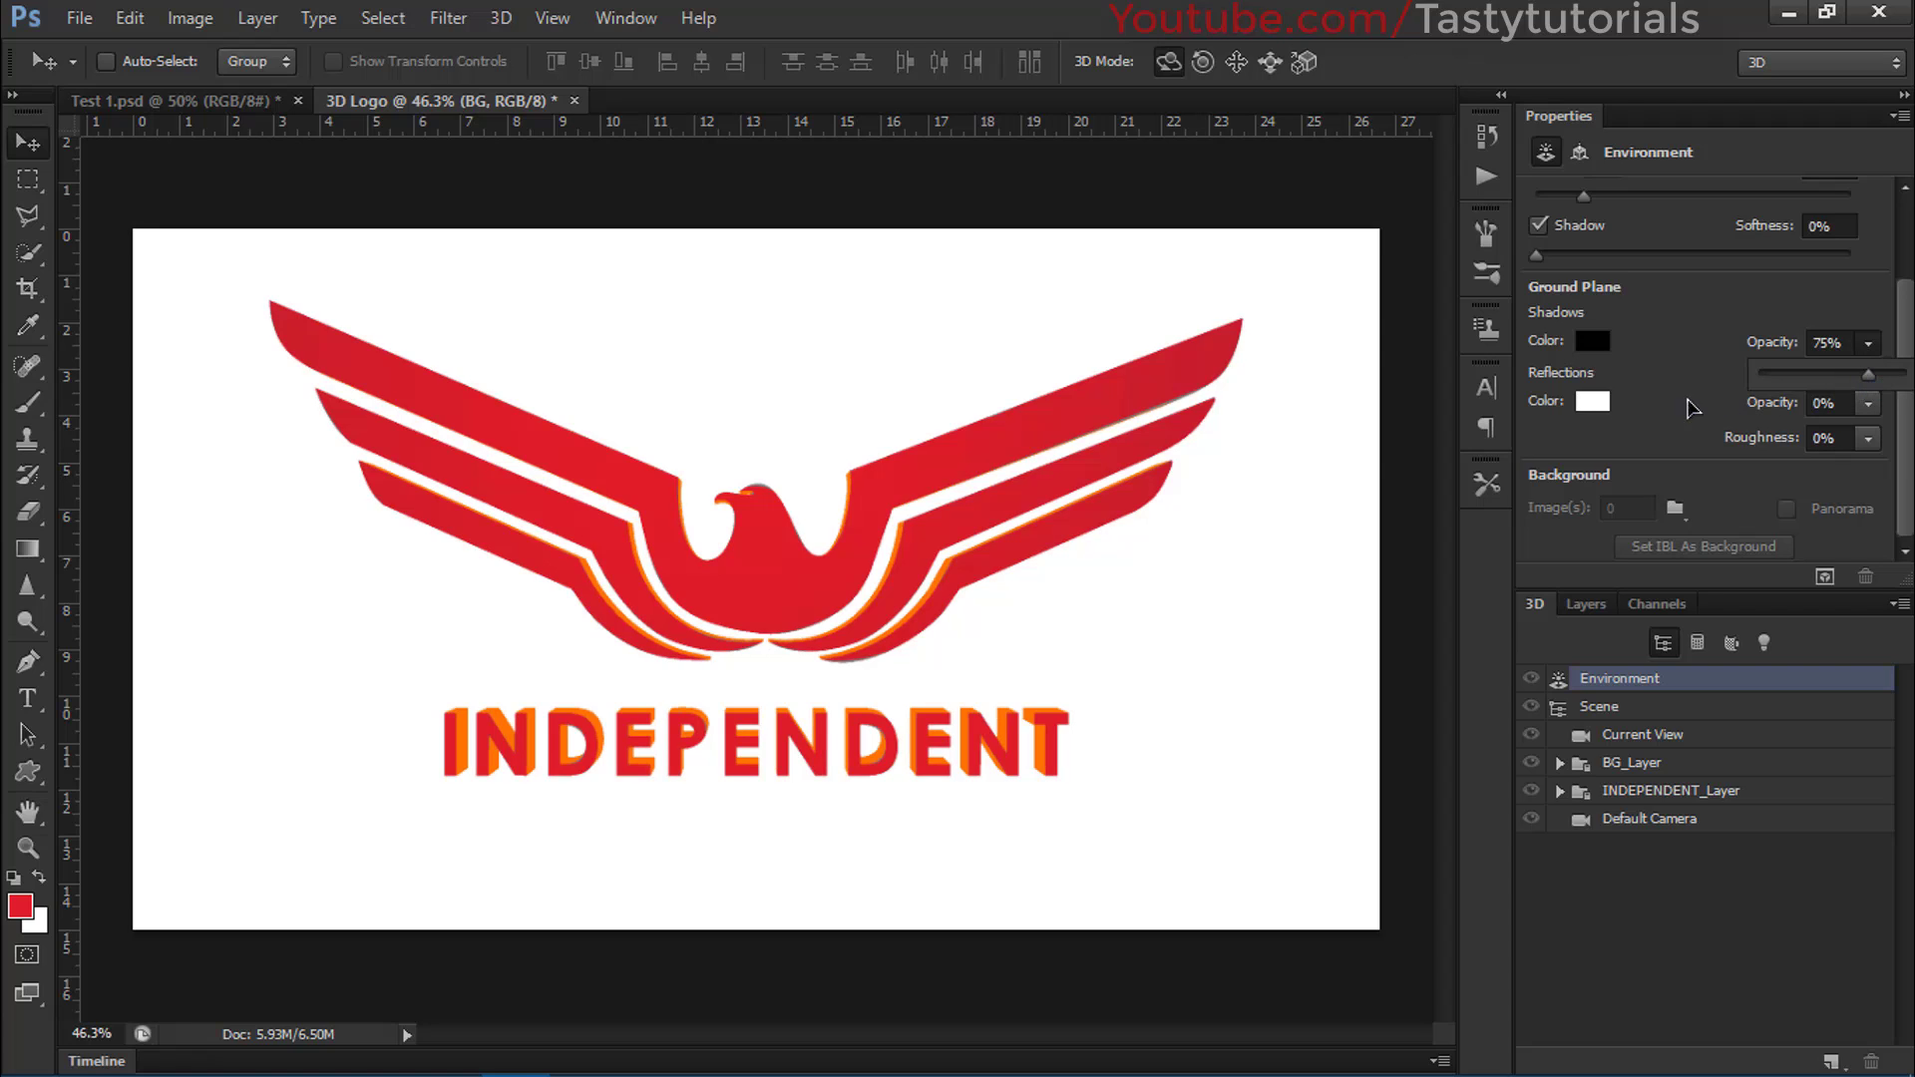
click(1684, 381)
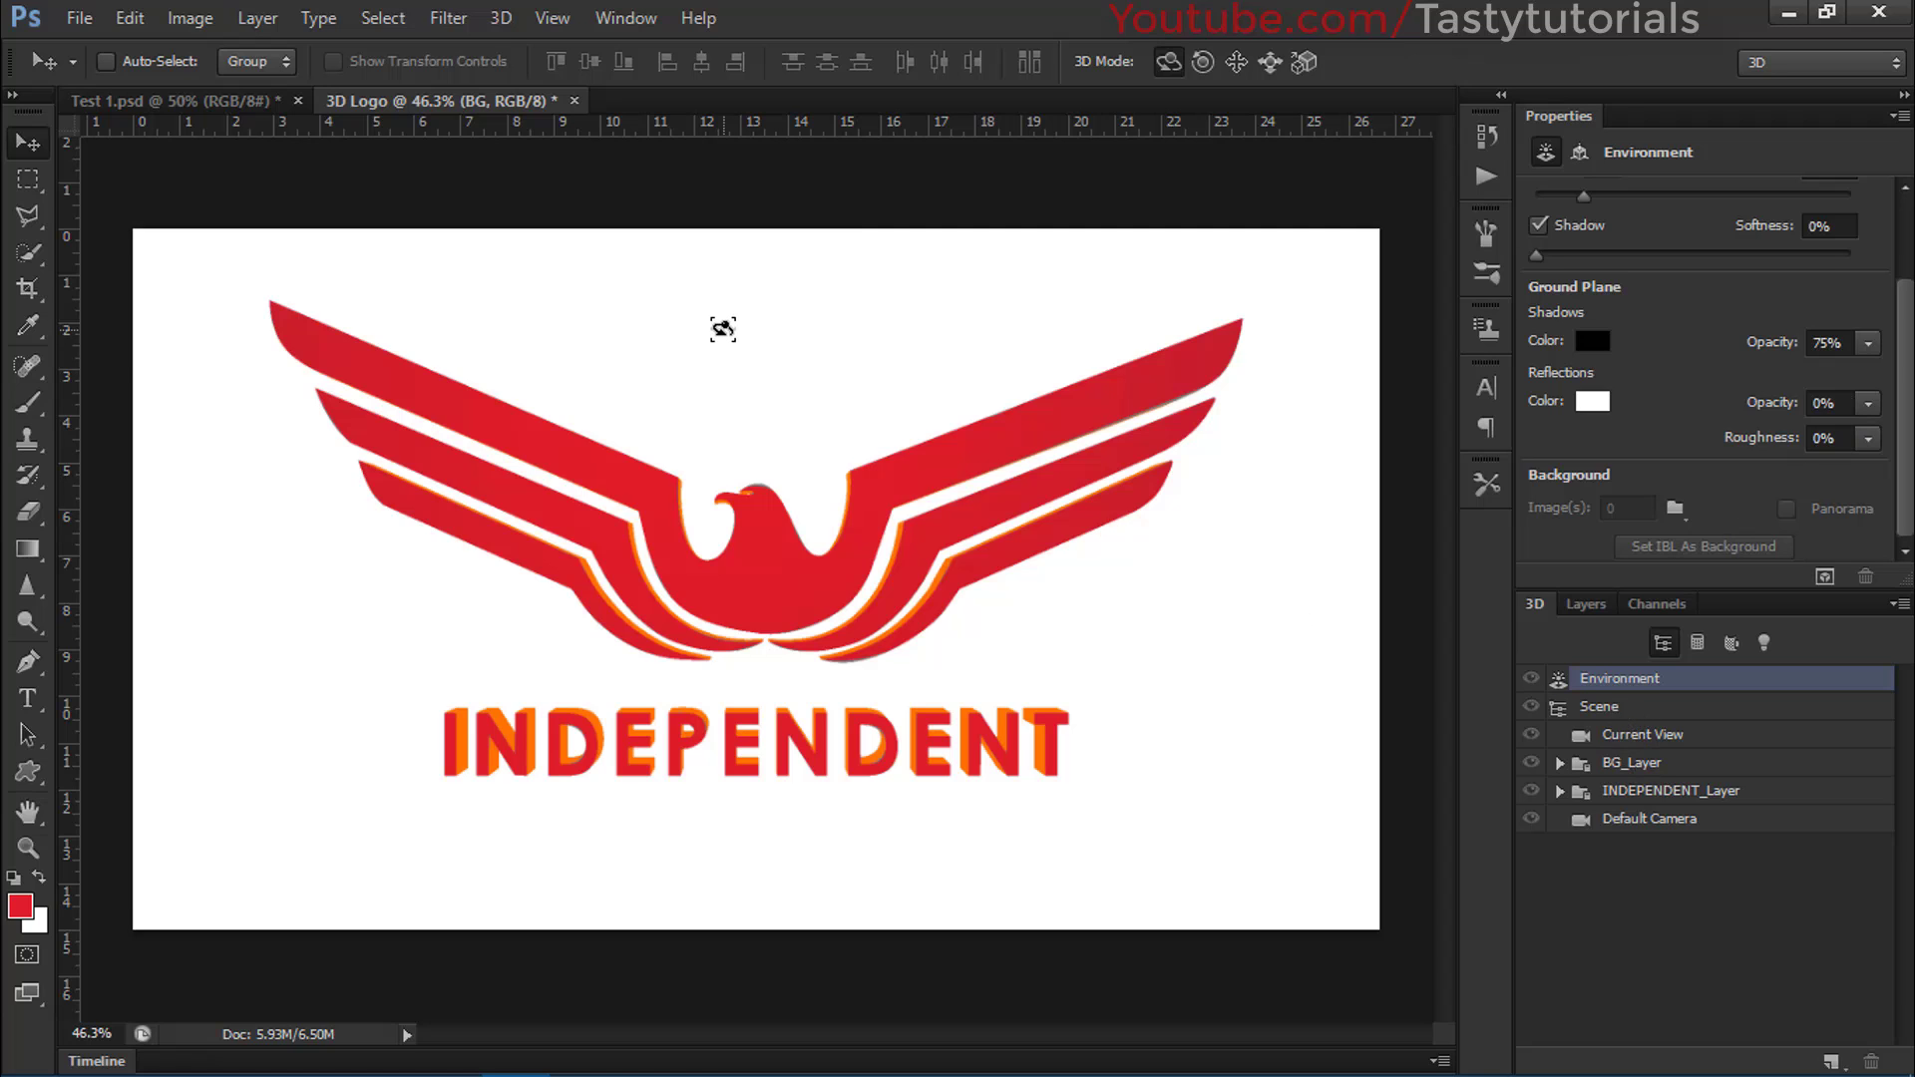
Render the 3D scene so the red eagle and INDEPENDENT text glow orange.
click(501, 18)
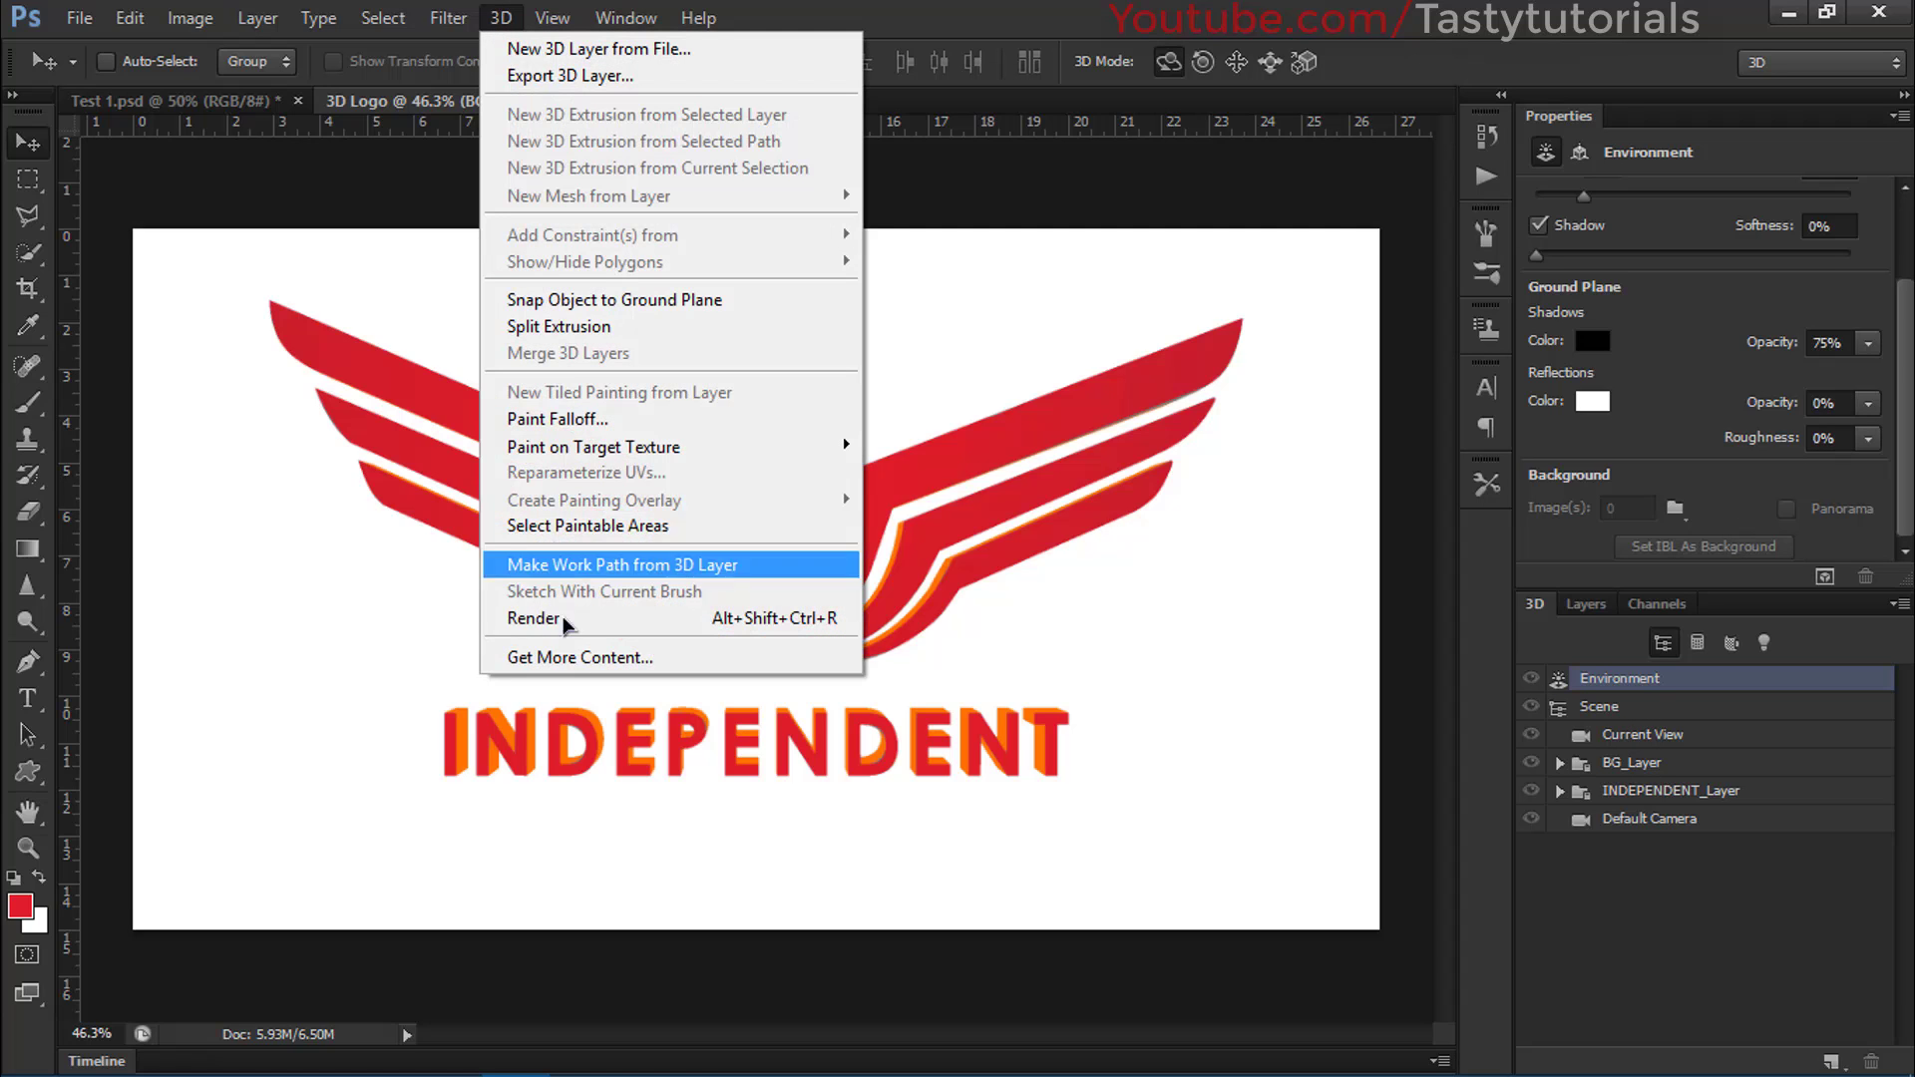
click(595, 619)
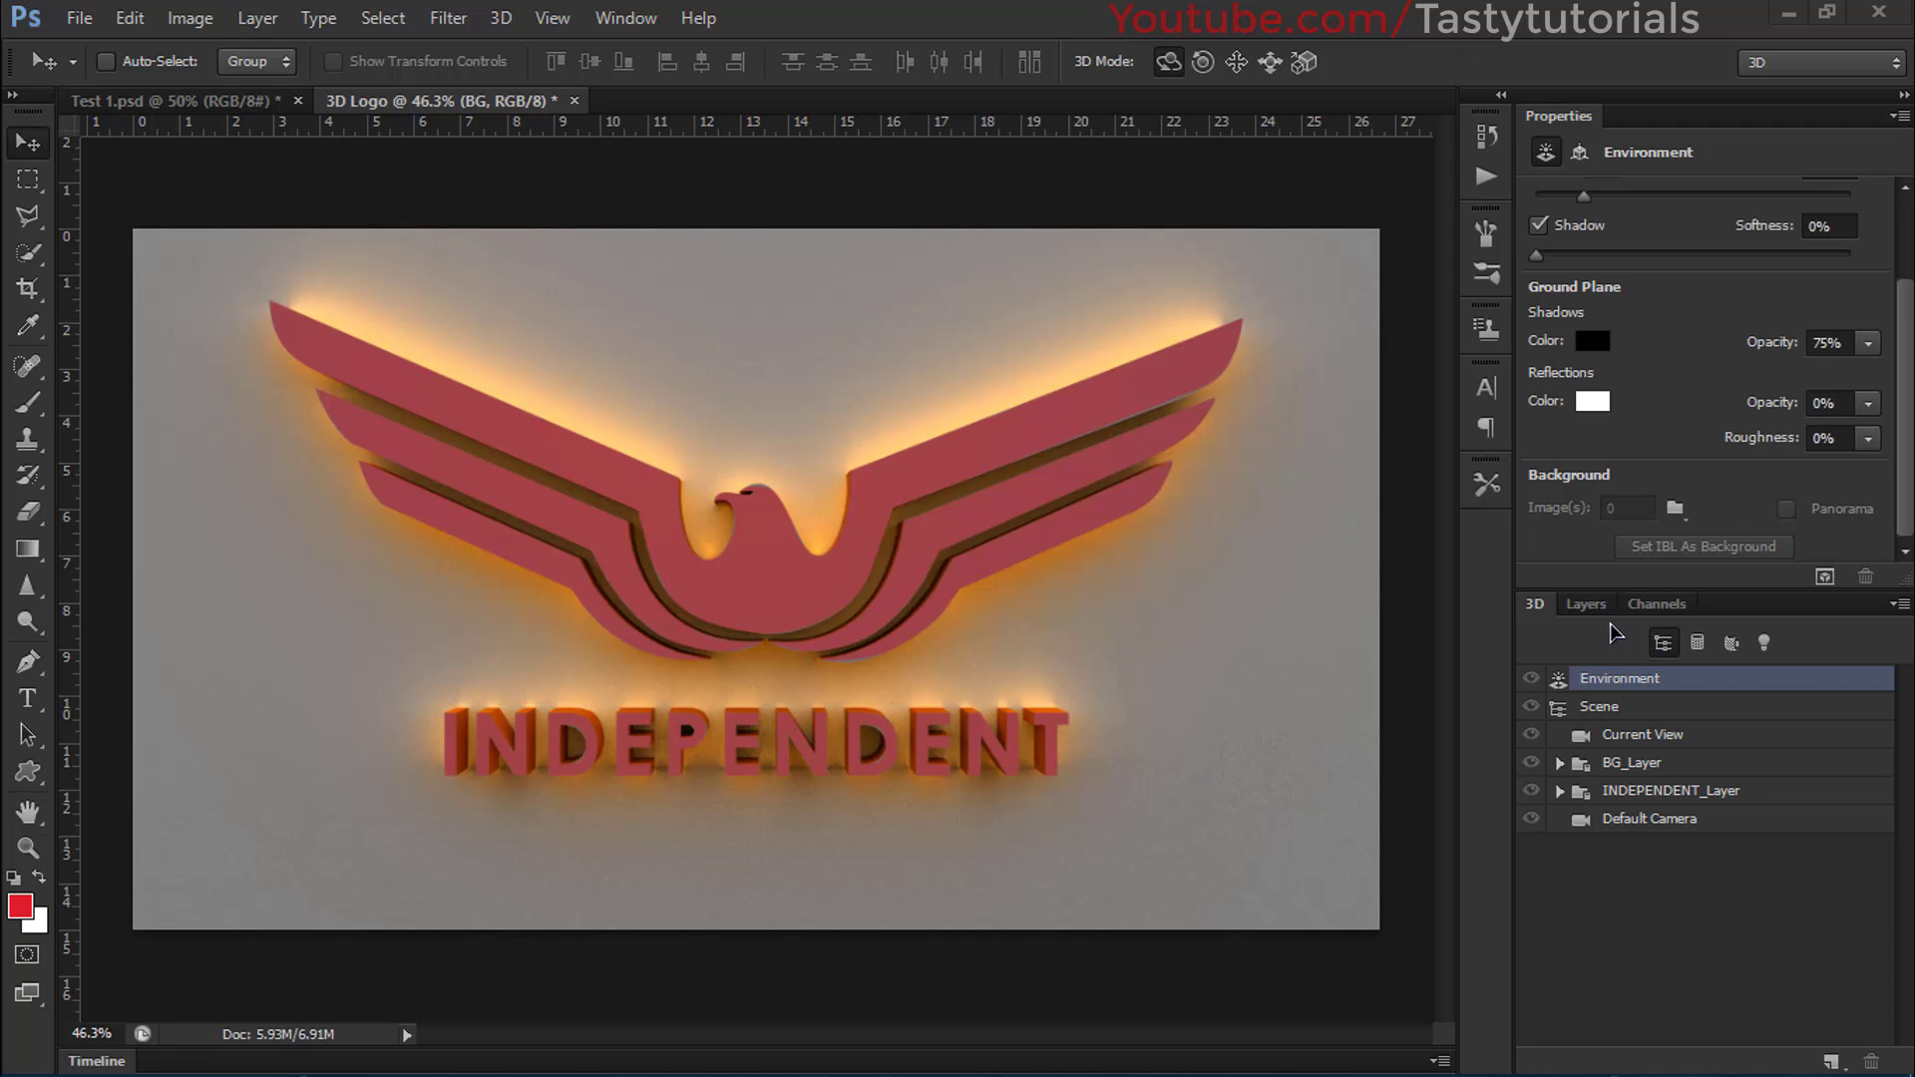
Convert the rendered BG layer into a smart object and restore the Essentials workspace.
click(1586, 604)
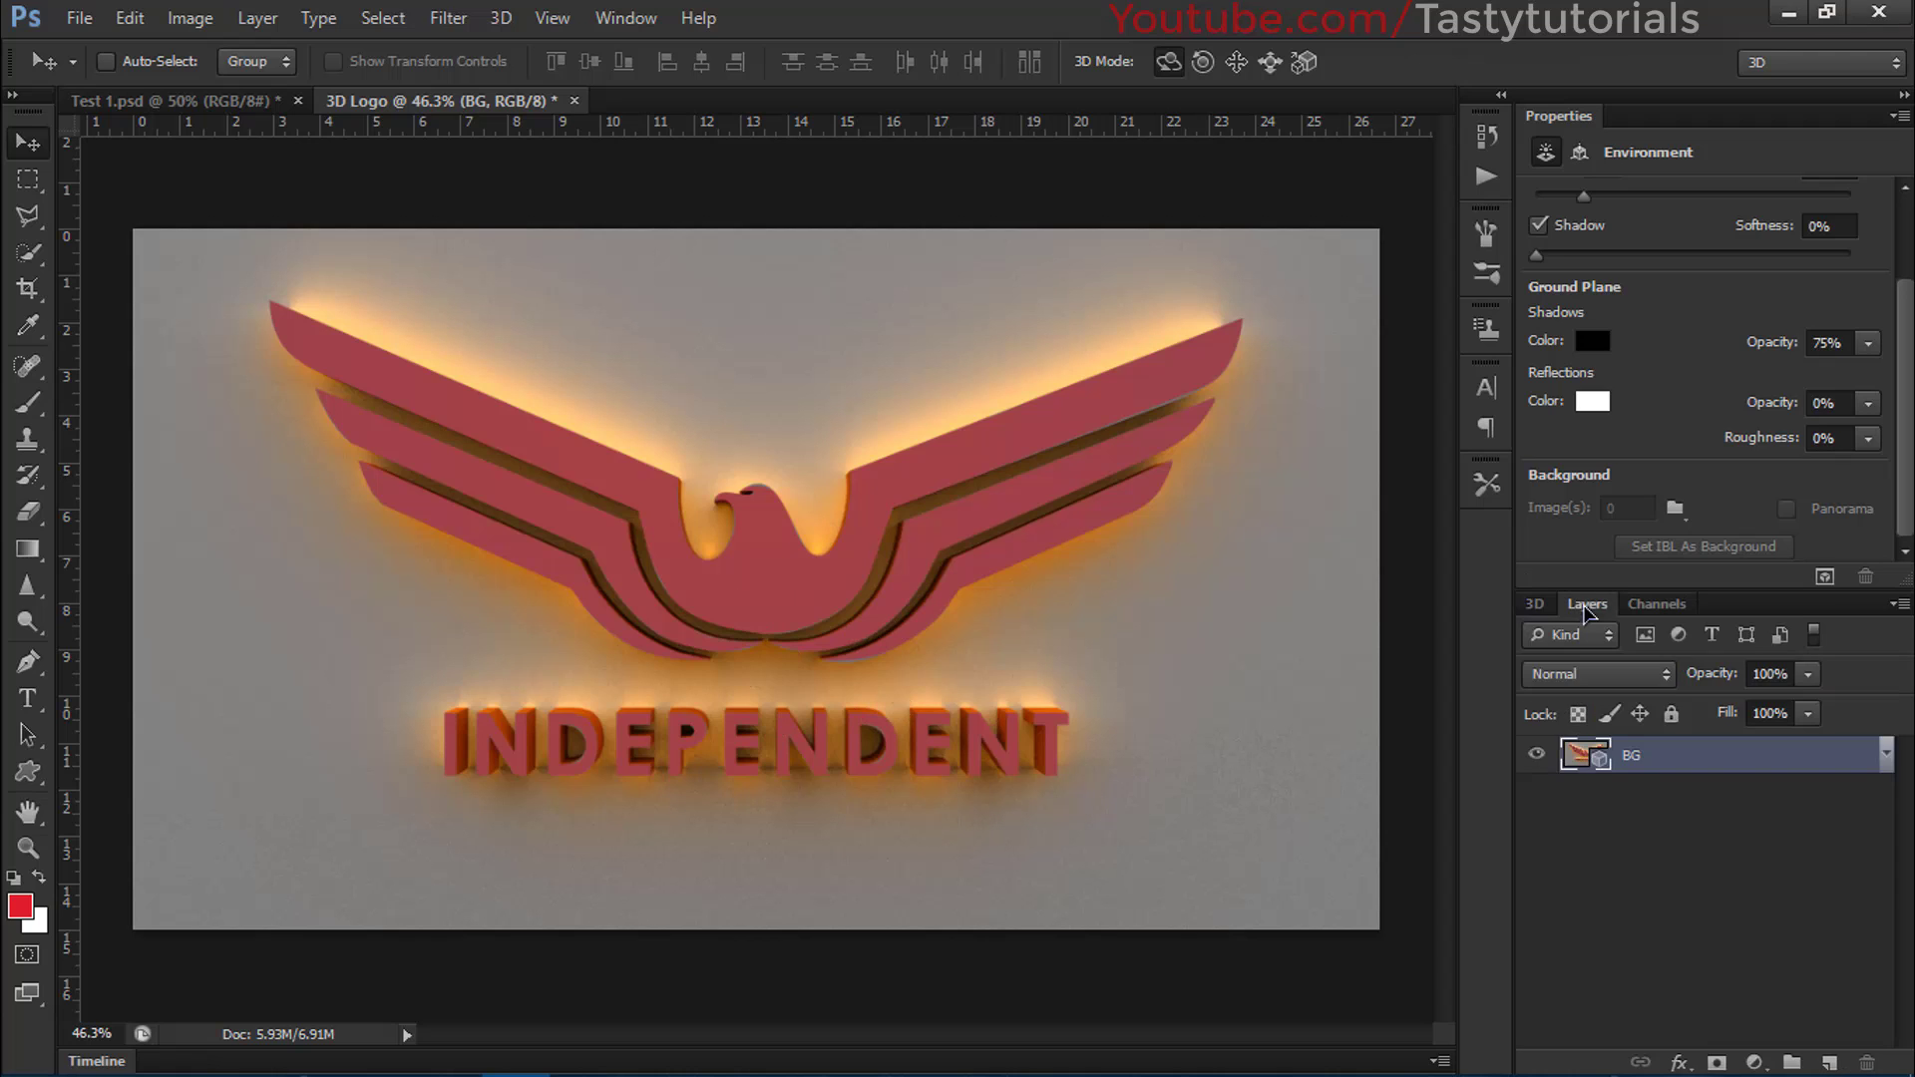
right_click(1653, 766)
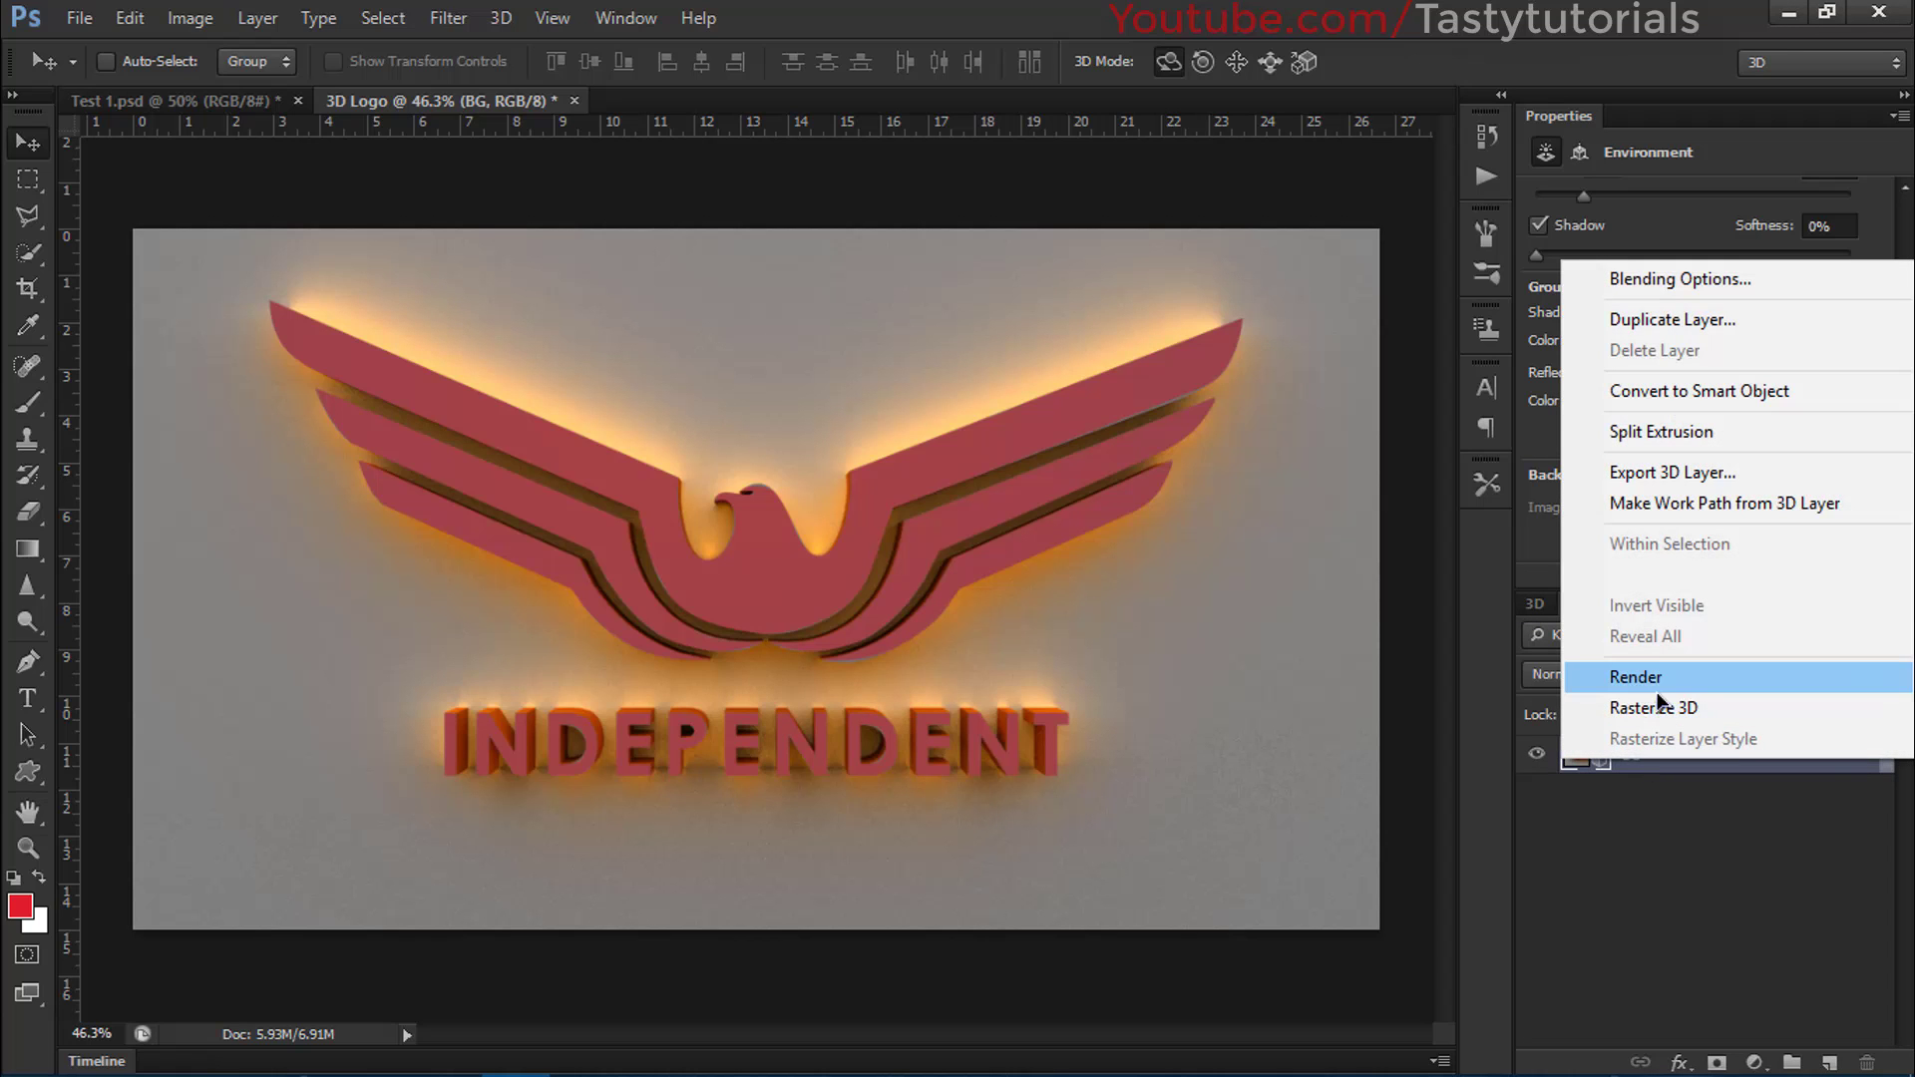
click(1656, 394)
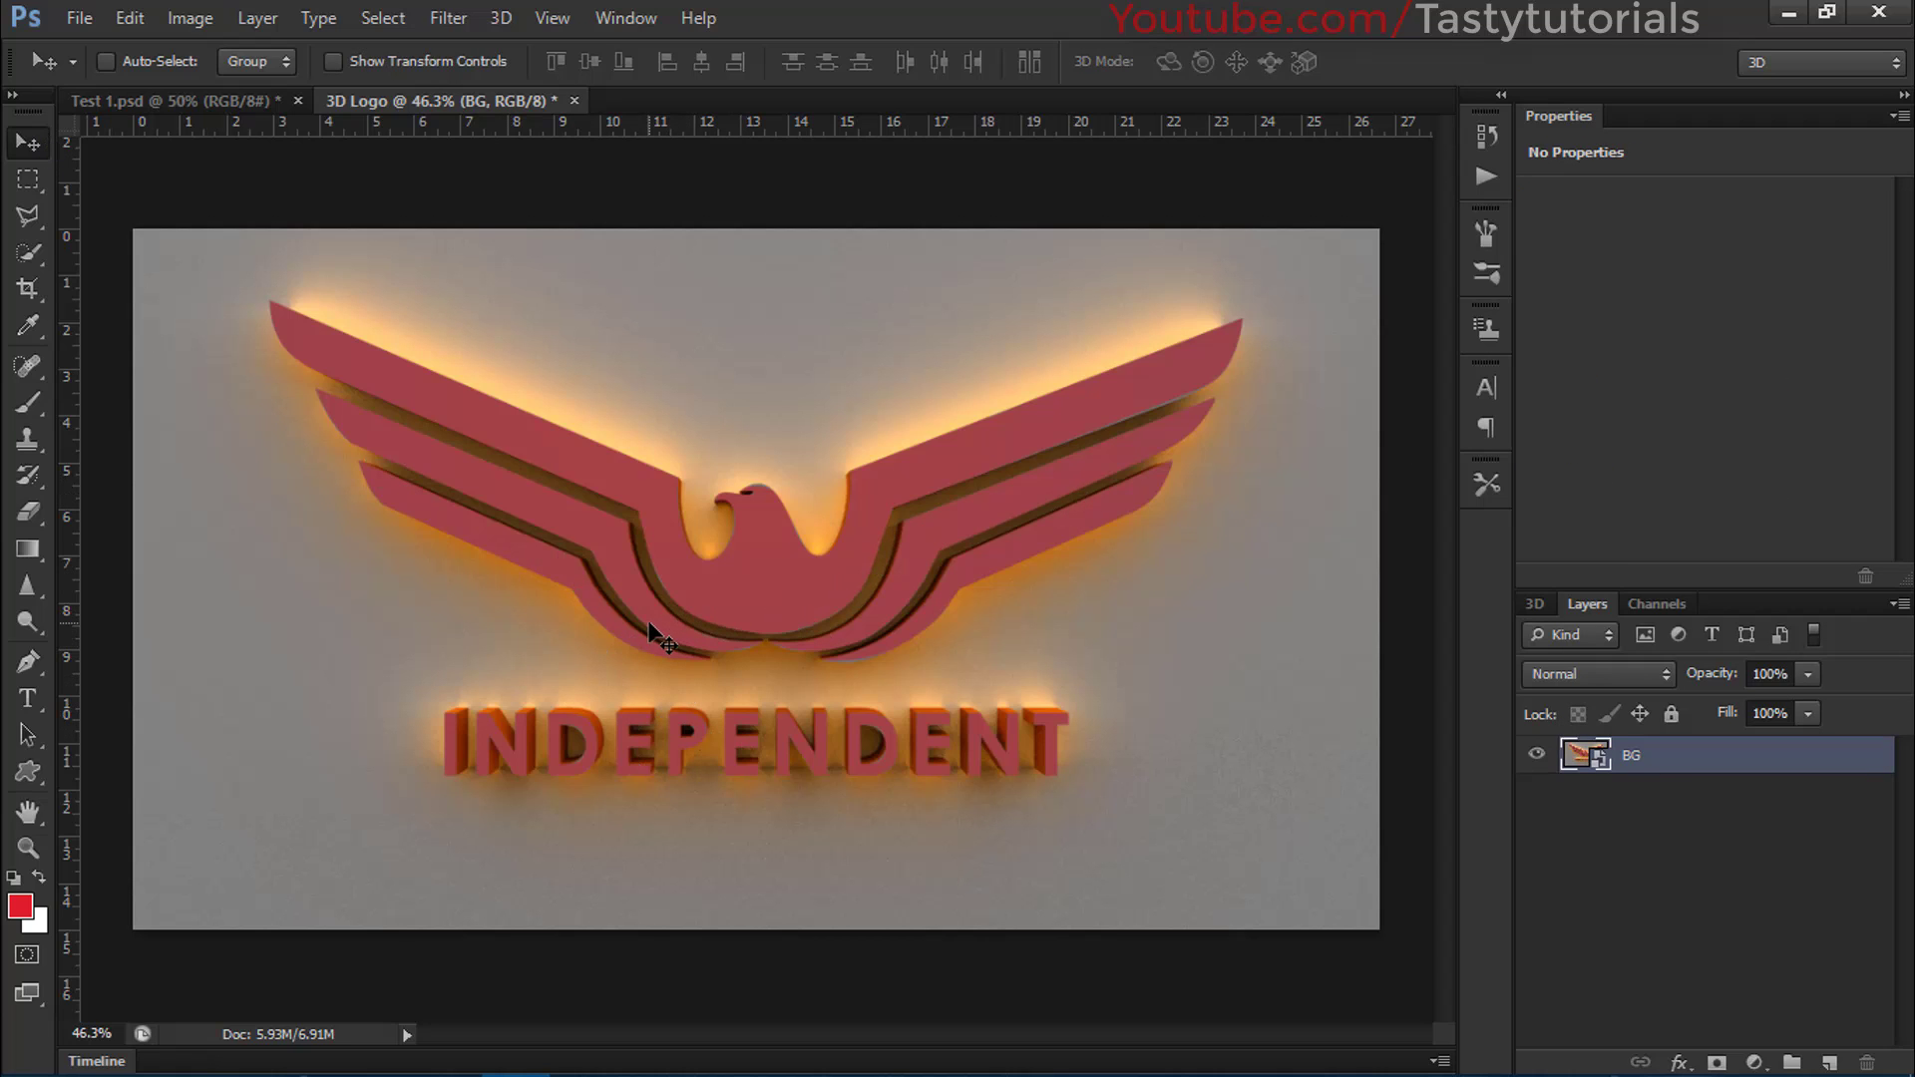
click(1820, 66)
click(1775, 87)
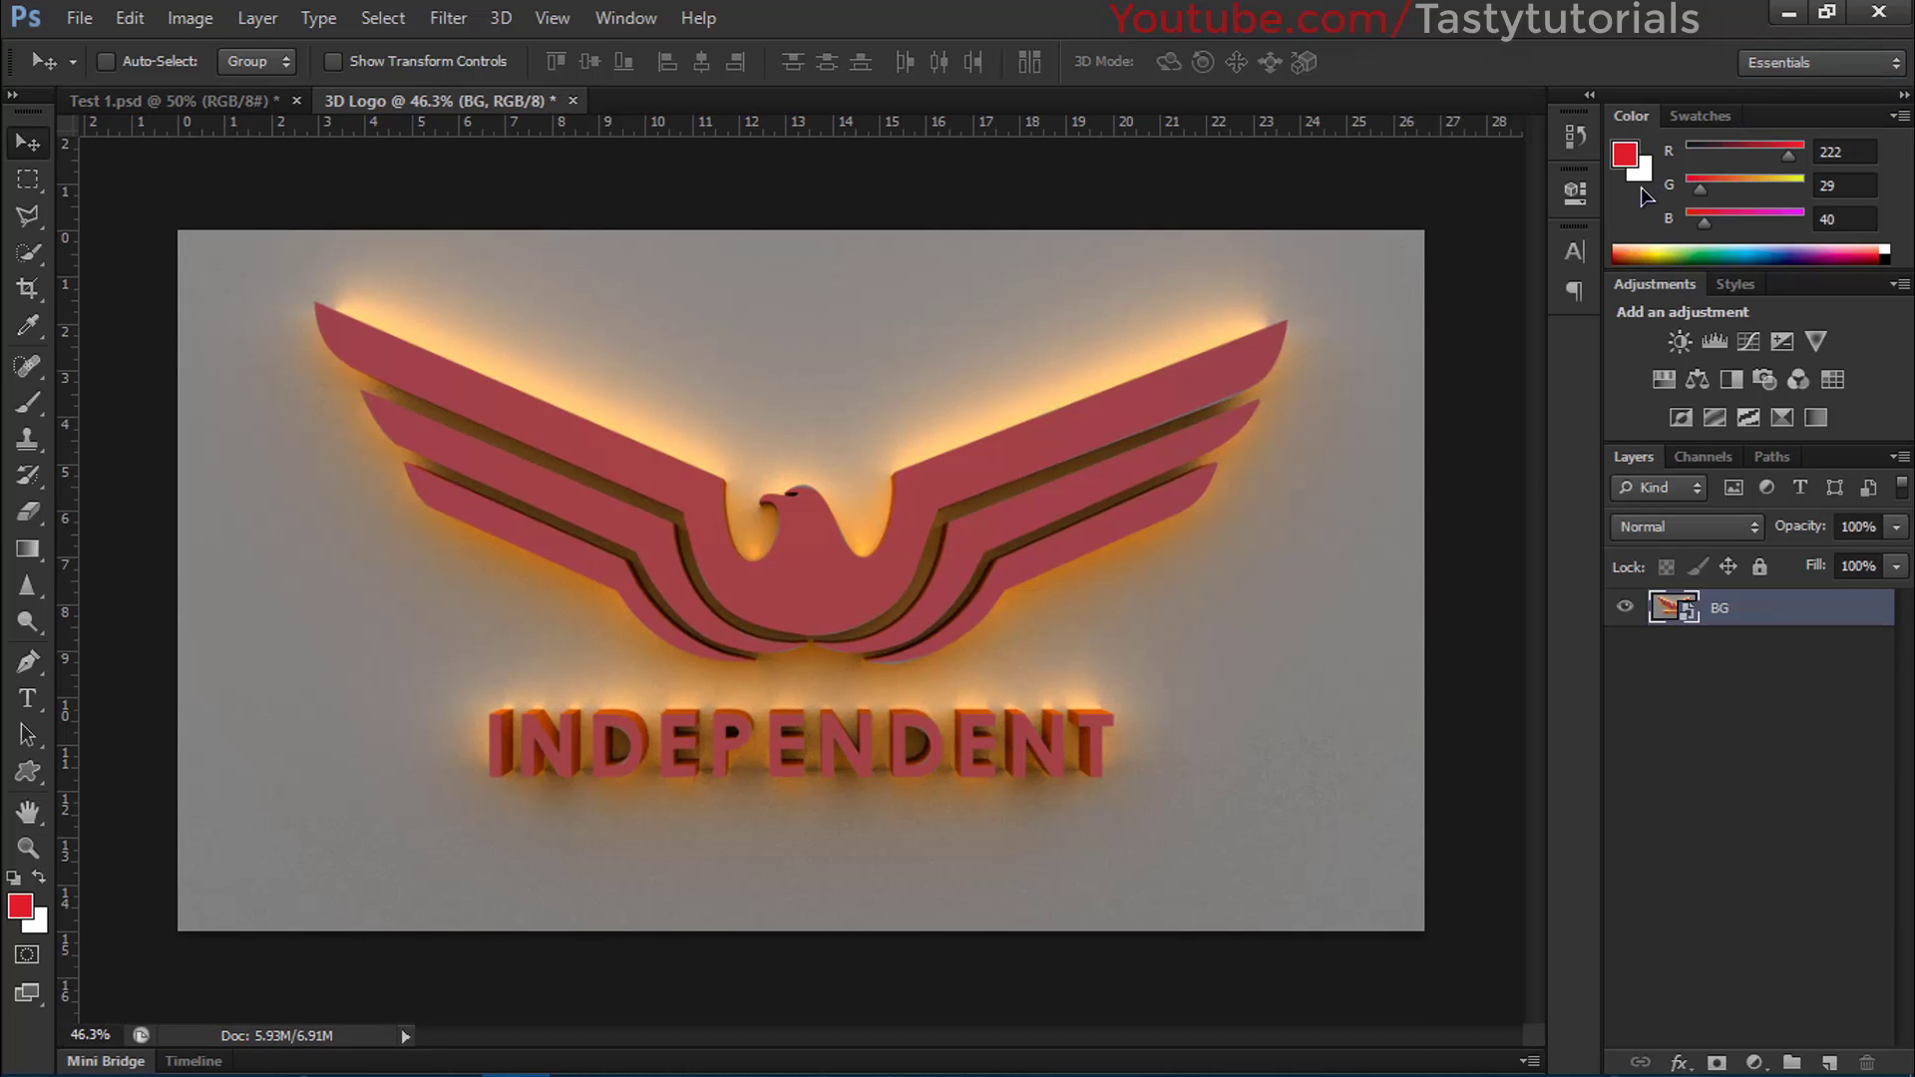
Add a Color Balance layer shifting midtones toward red and strongly toward blue.
click(1697, 379)
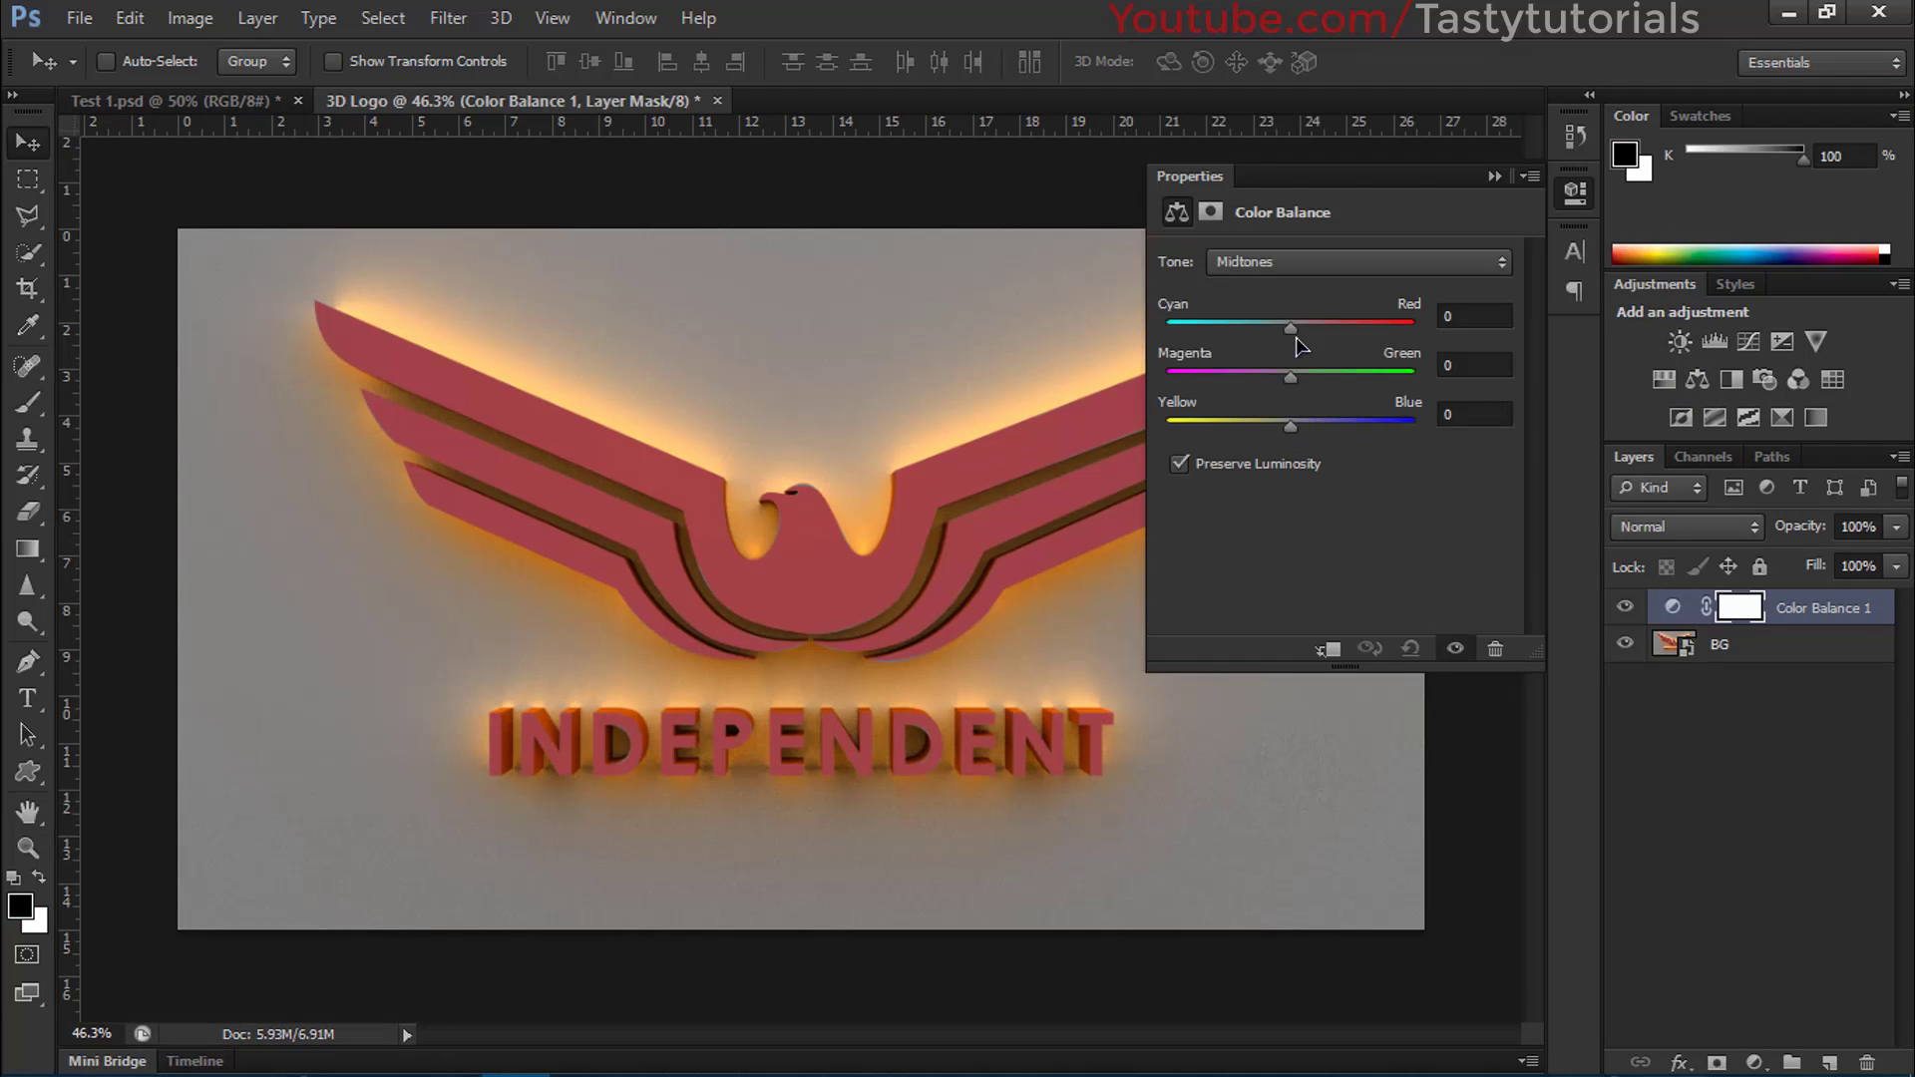
drag(1293, 333, 1350, 335)
drag(1292, 426, 1430, 437)
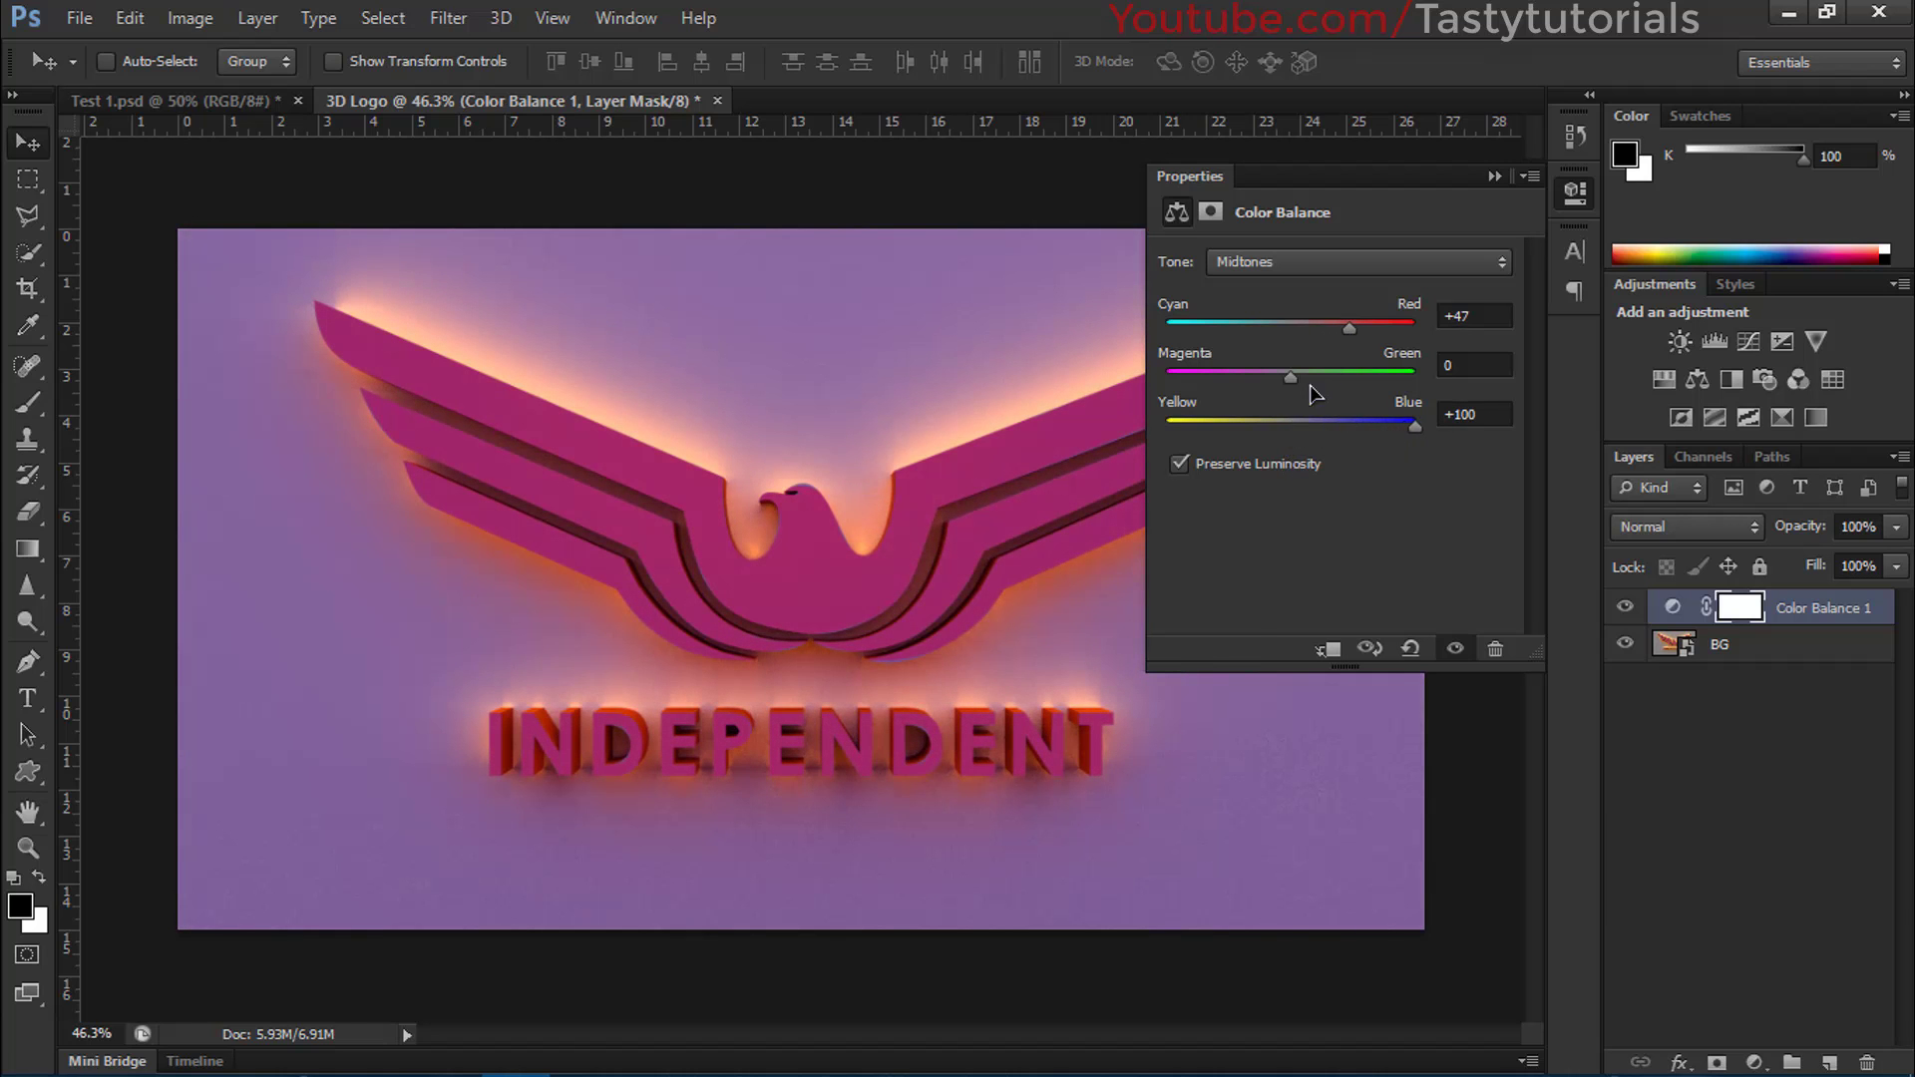
mouse_move(1293, 384)
mouse_down()
mouse_move(1203, 377)
mouse_move(1447, 399)
mouse_move(1312, 404)
mouse_up()
drag(1350, 325, 1386, 439)
key(Down)
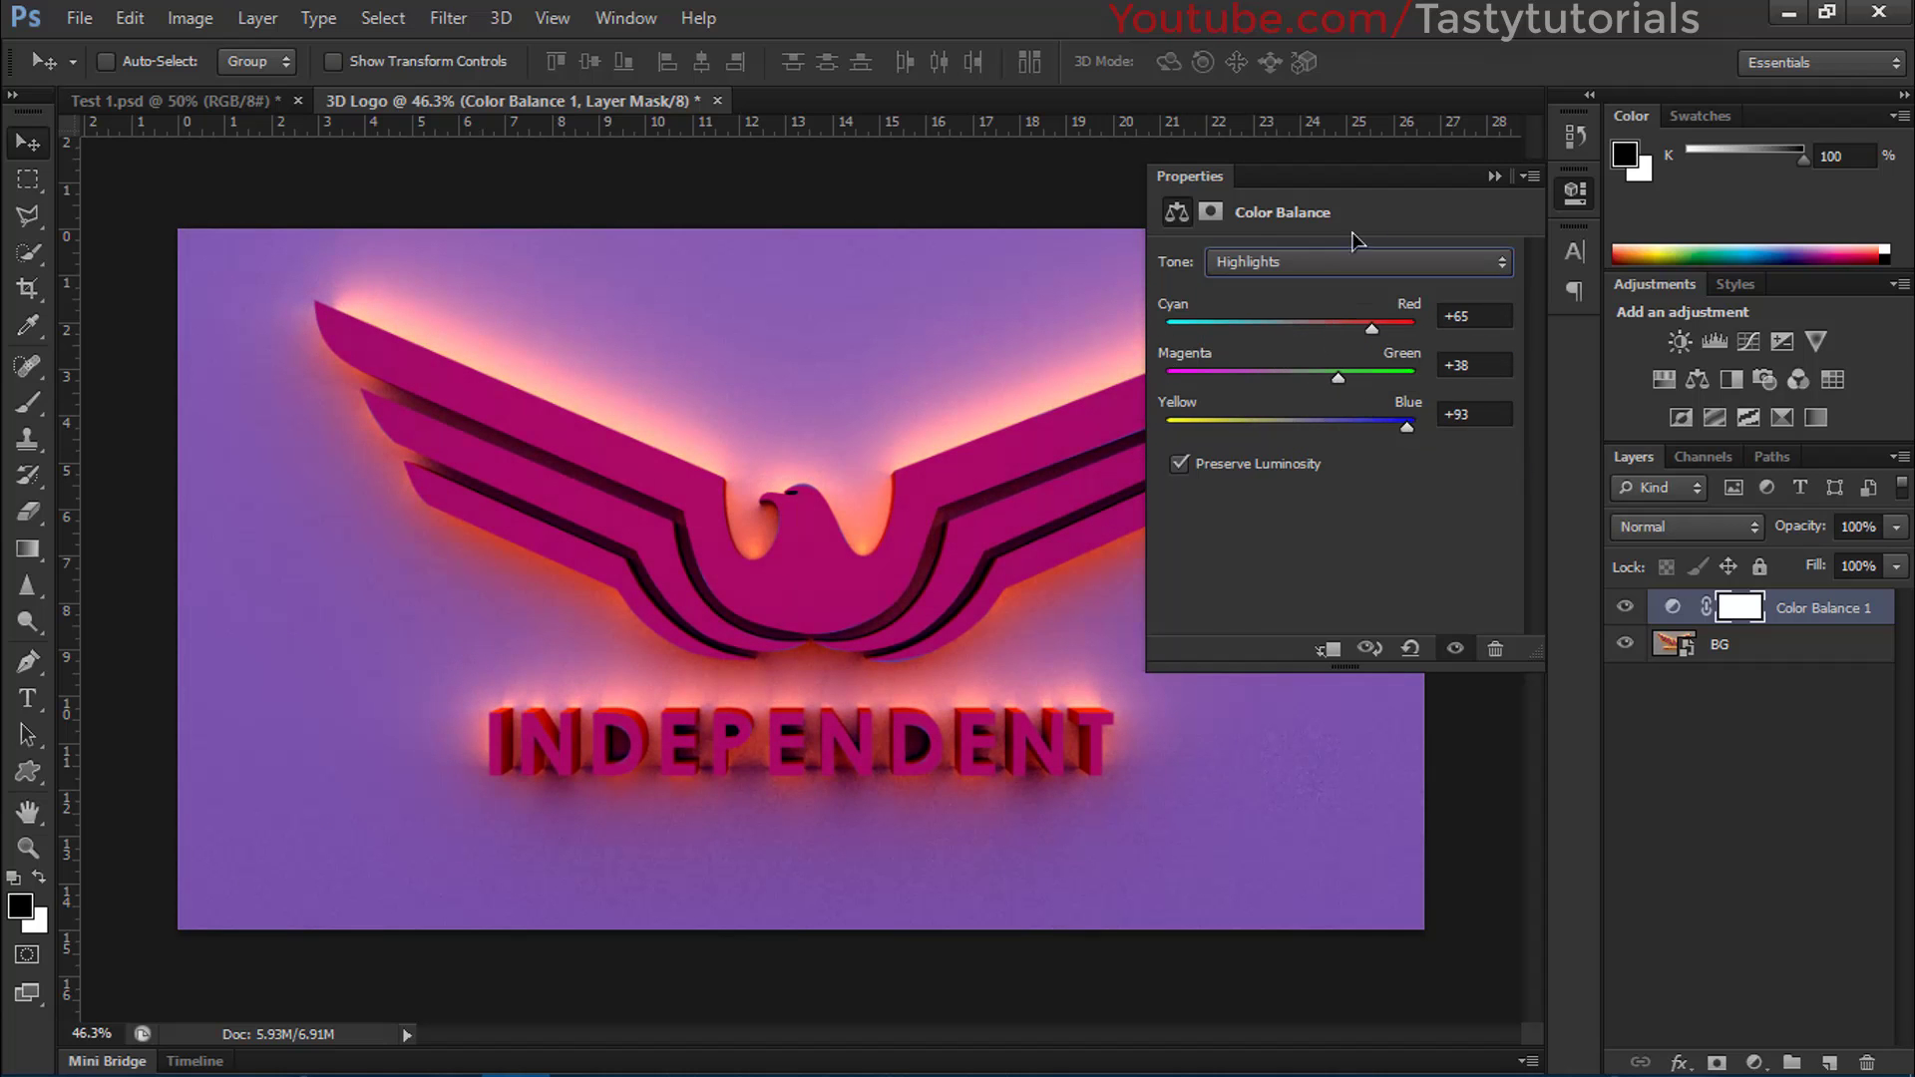
Compare the scene with Color Balance 1 on and off, leaving it hidden.
click(1493, 176)
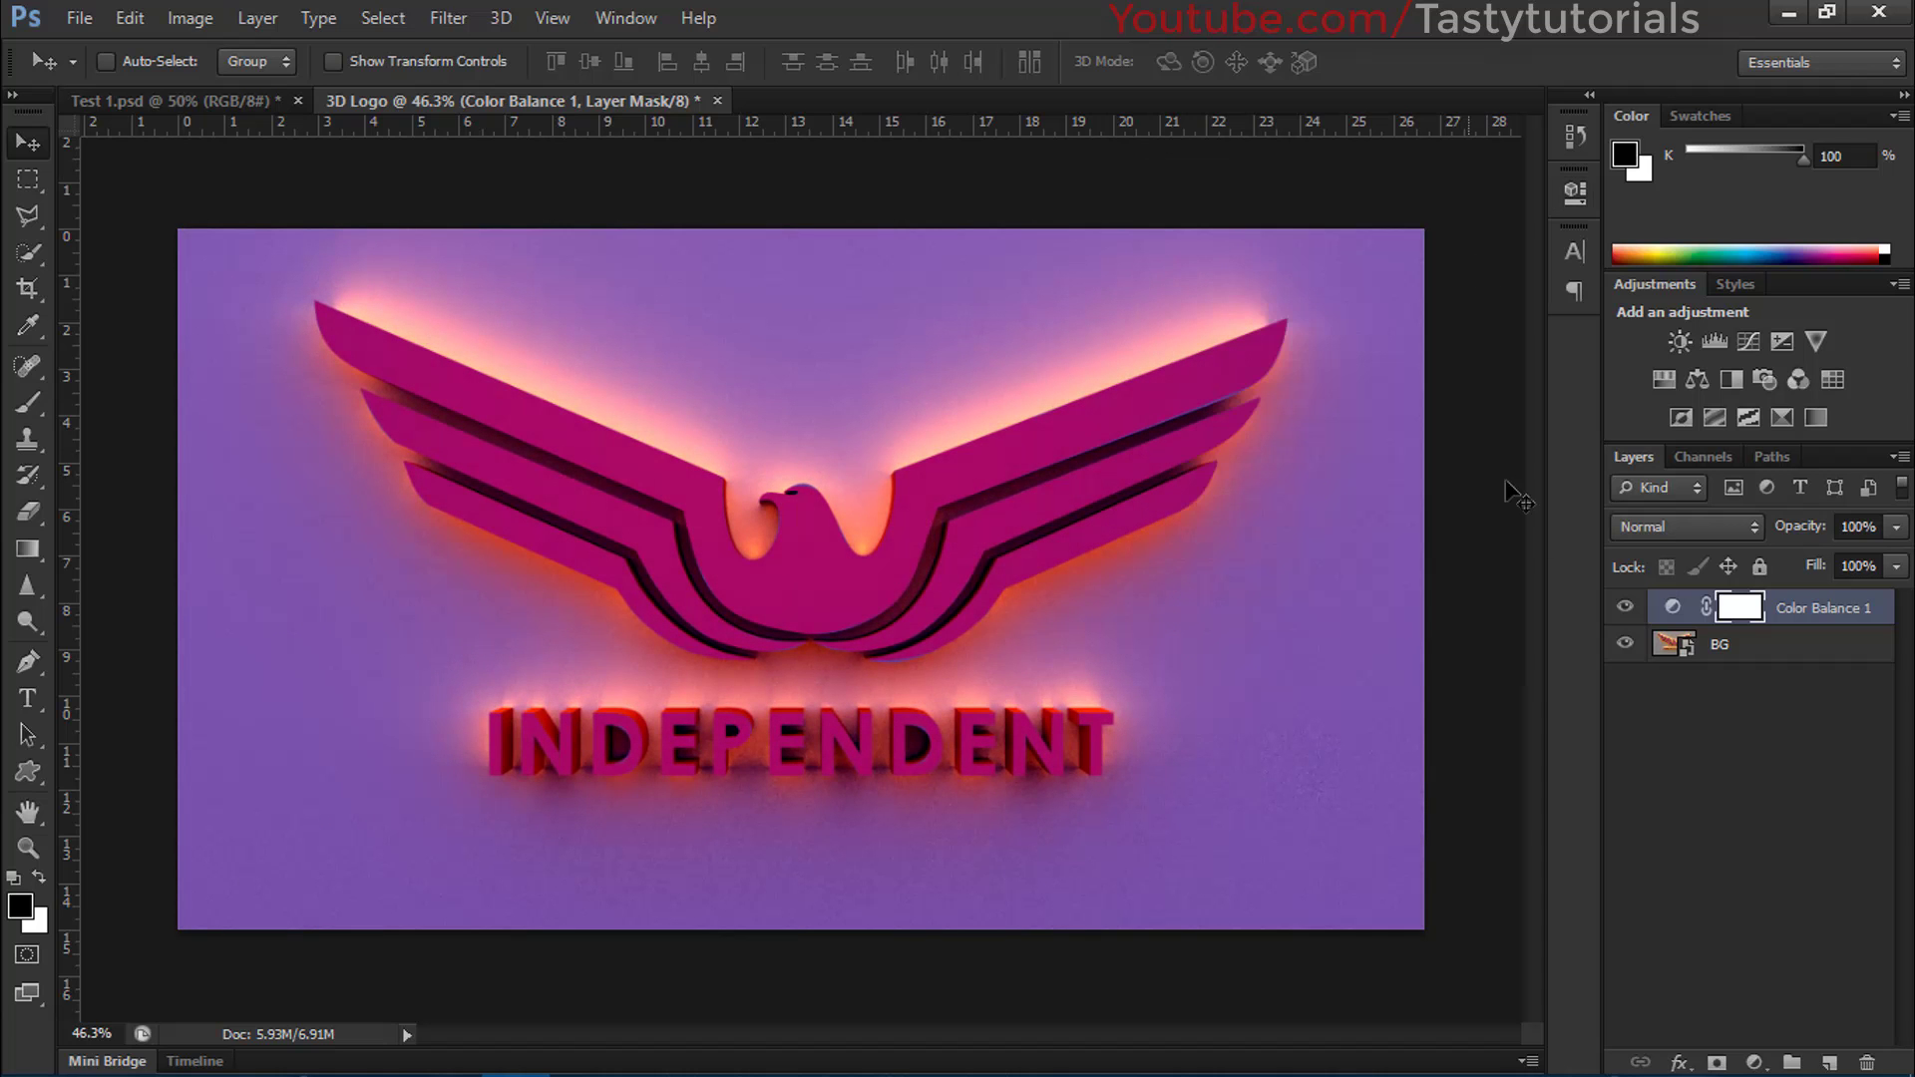
click(1624, 607)
click(1625, 606)
click(1625, 606)
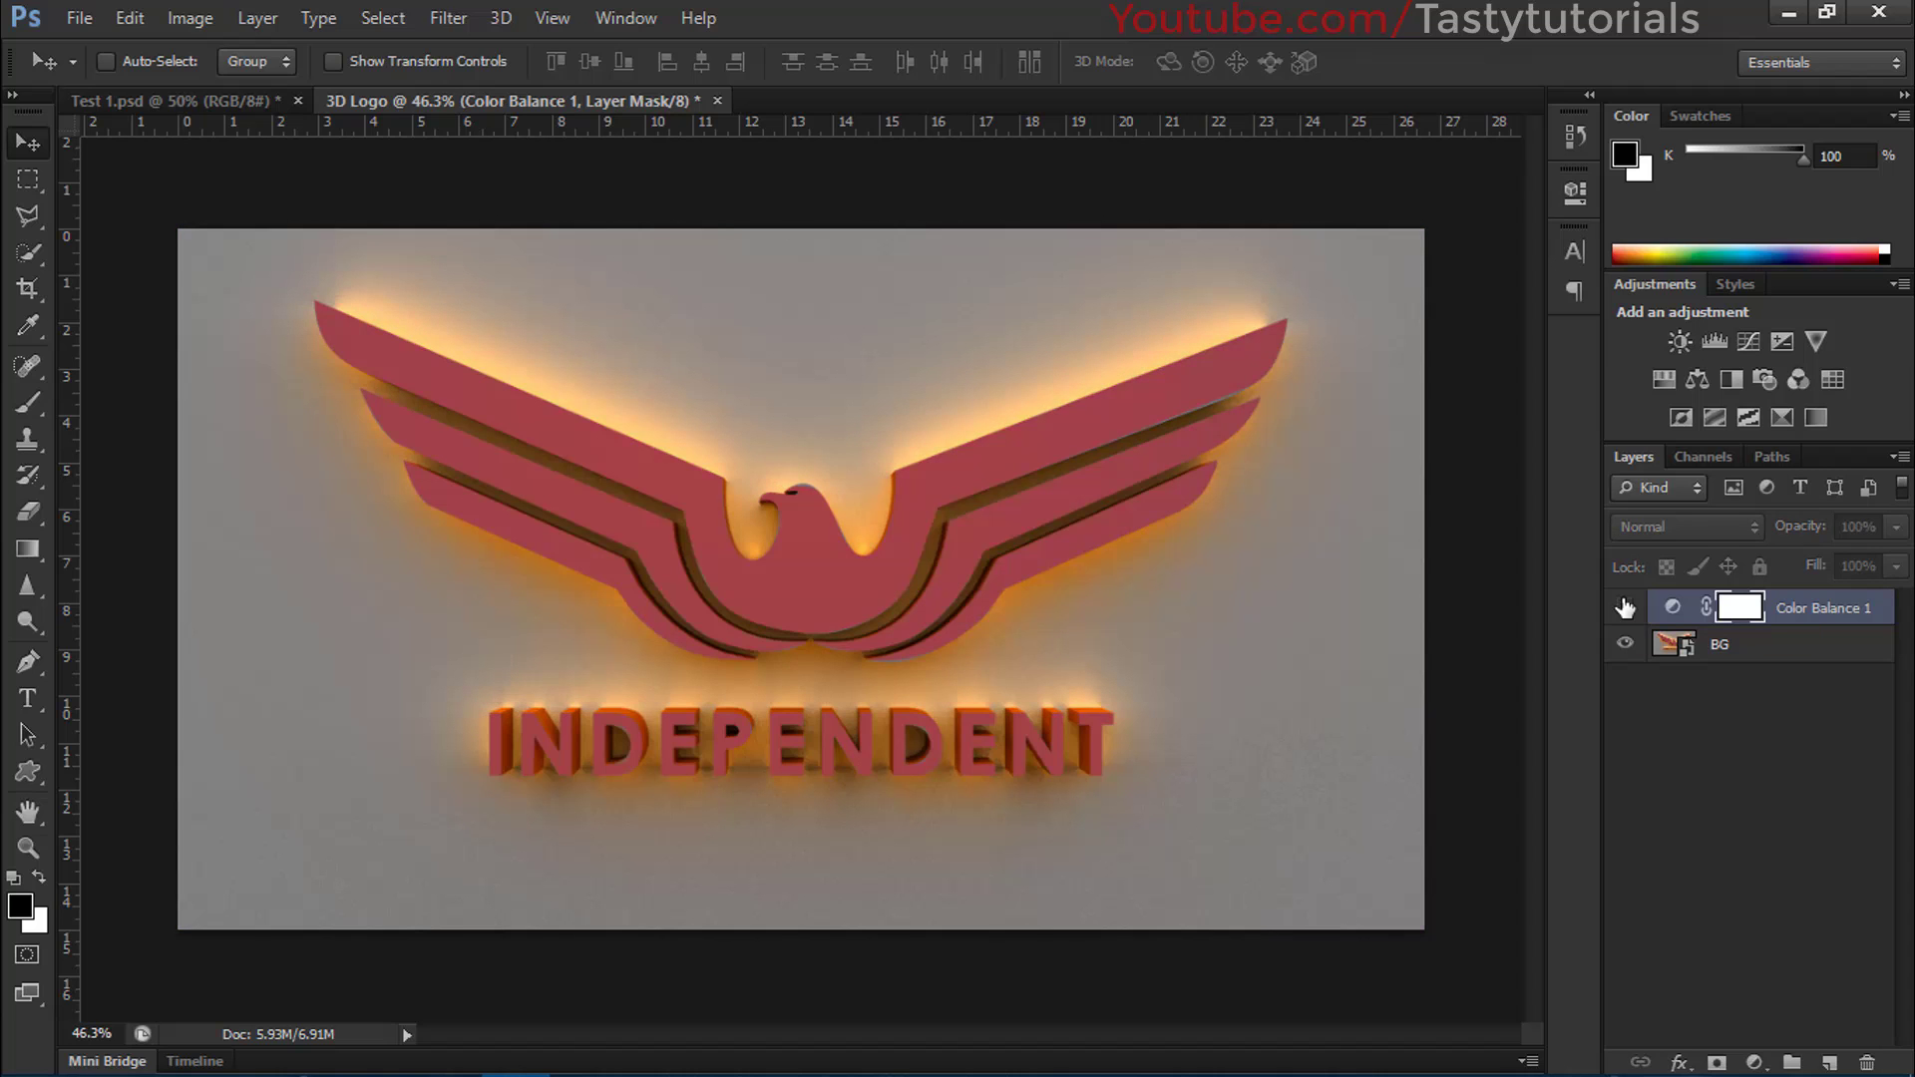
Add a Hue/Saturation layer with saturation 0 and re-enable Color Balance 1.
click(1664, 378)
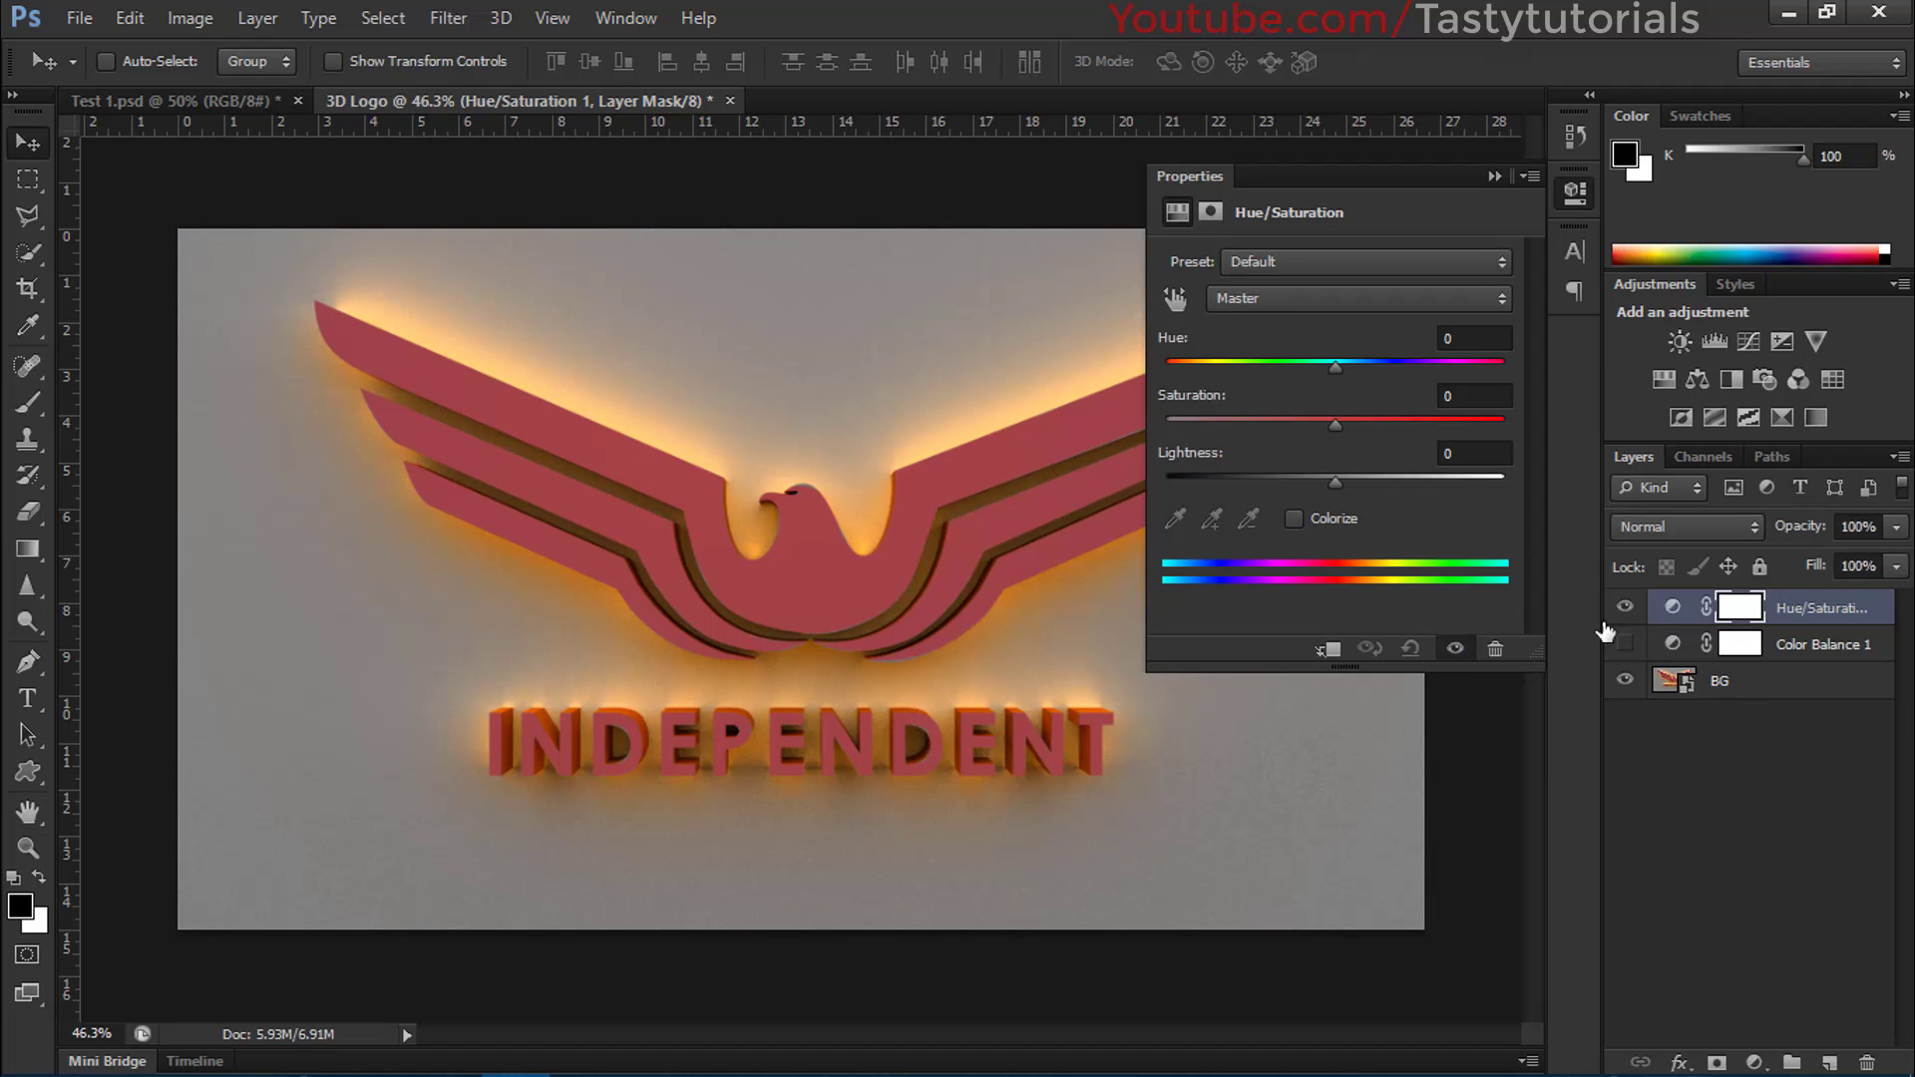
click(1624, 644)
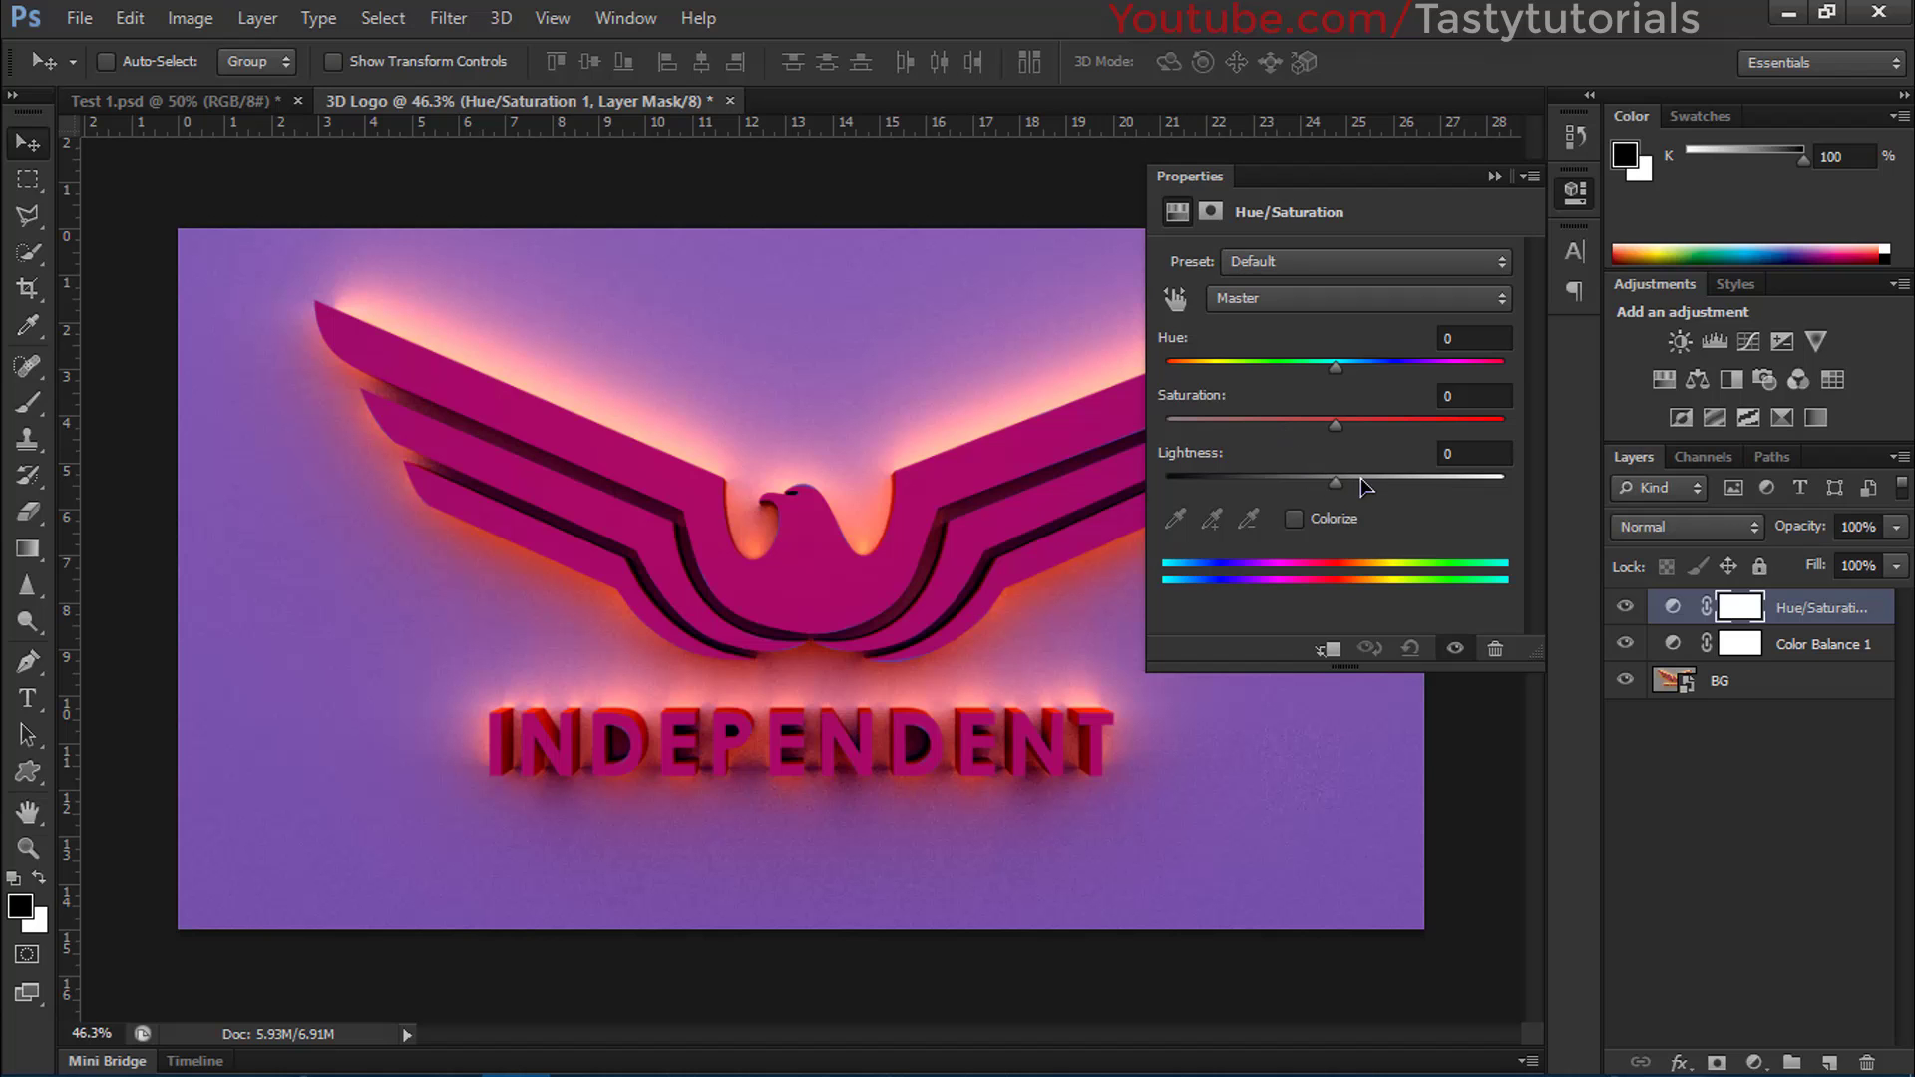
drag(1340, 430, 1380, 439)
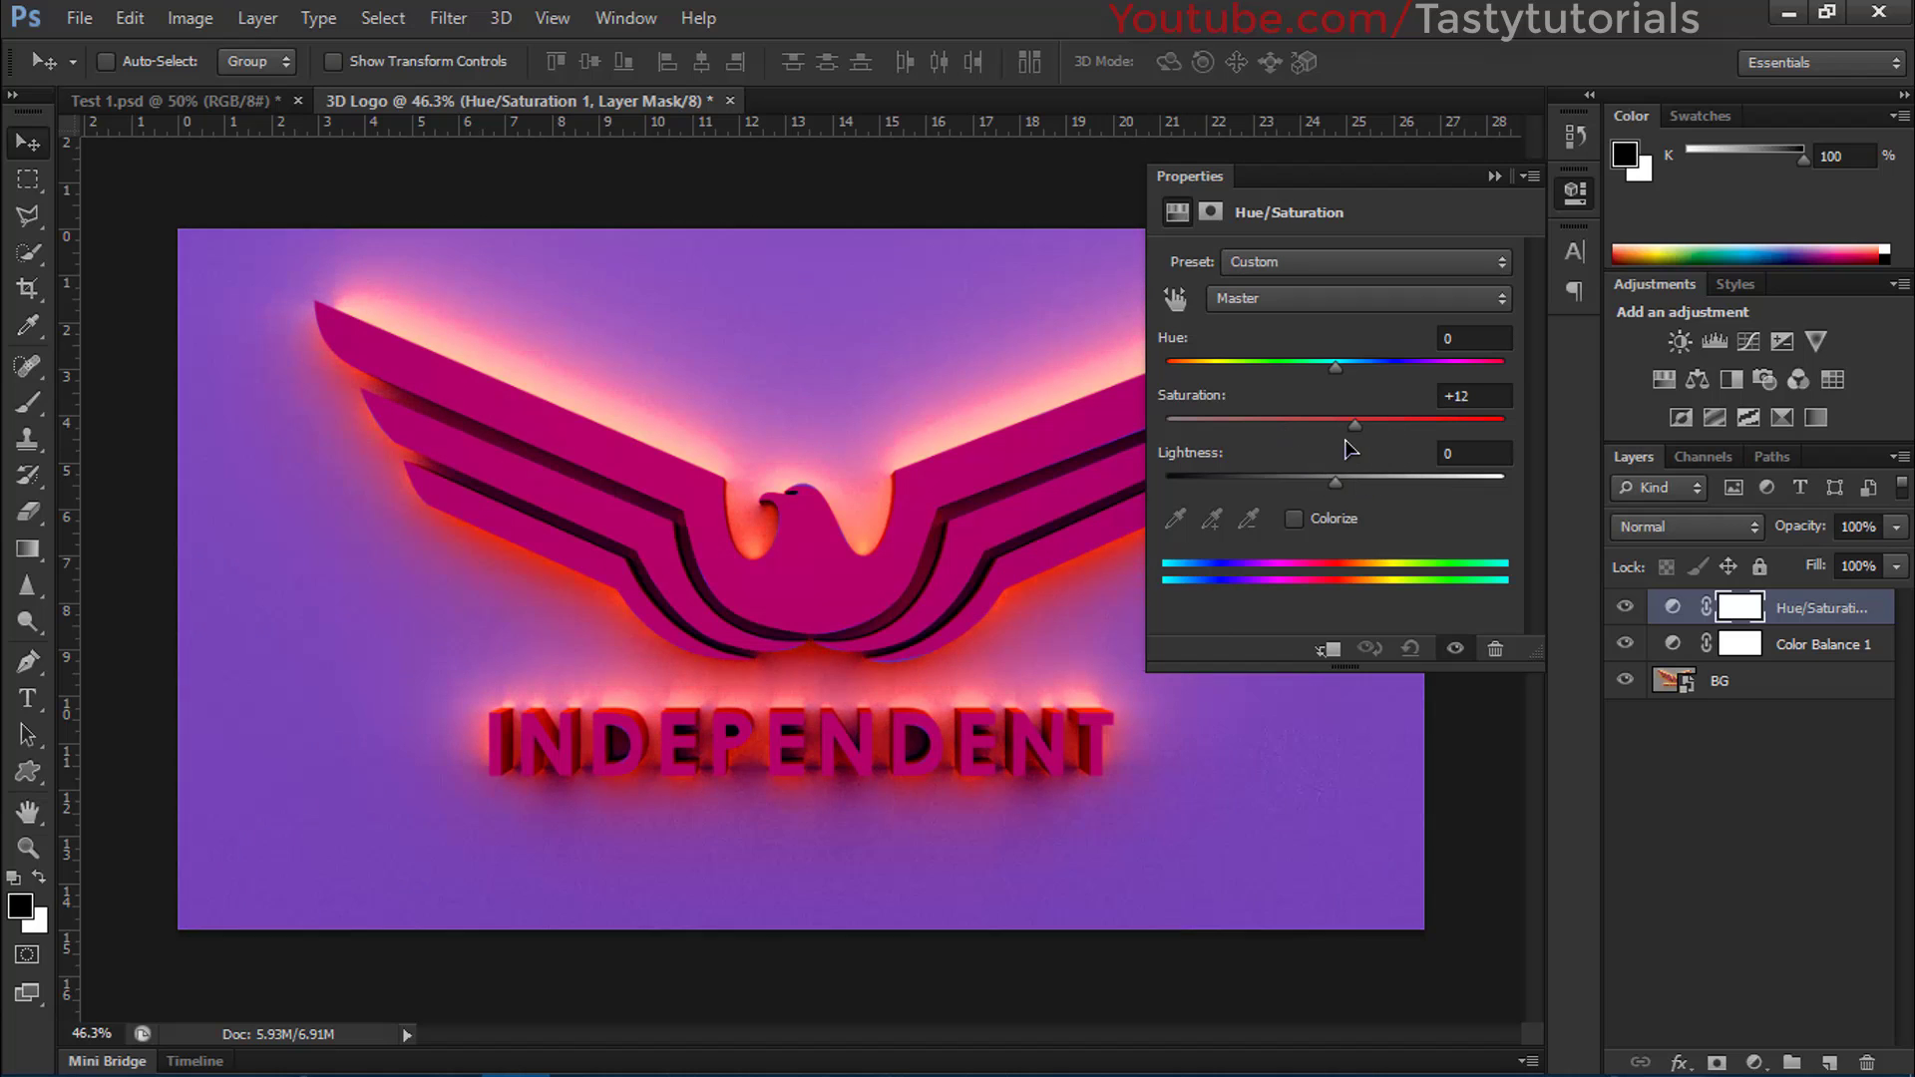
drag(1379, 454, 1334, 455)
click(1407, 399)
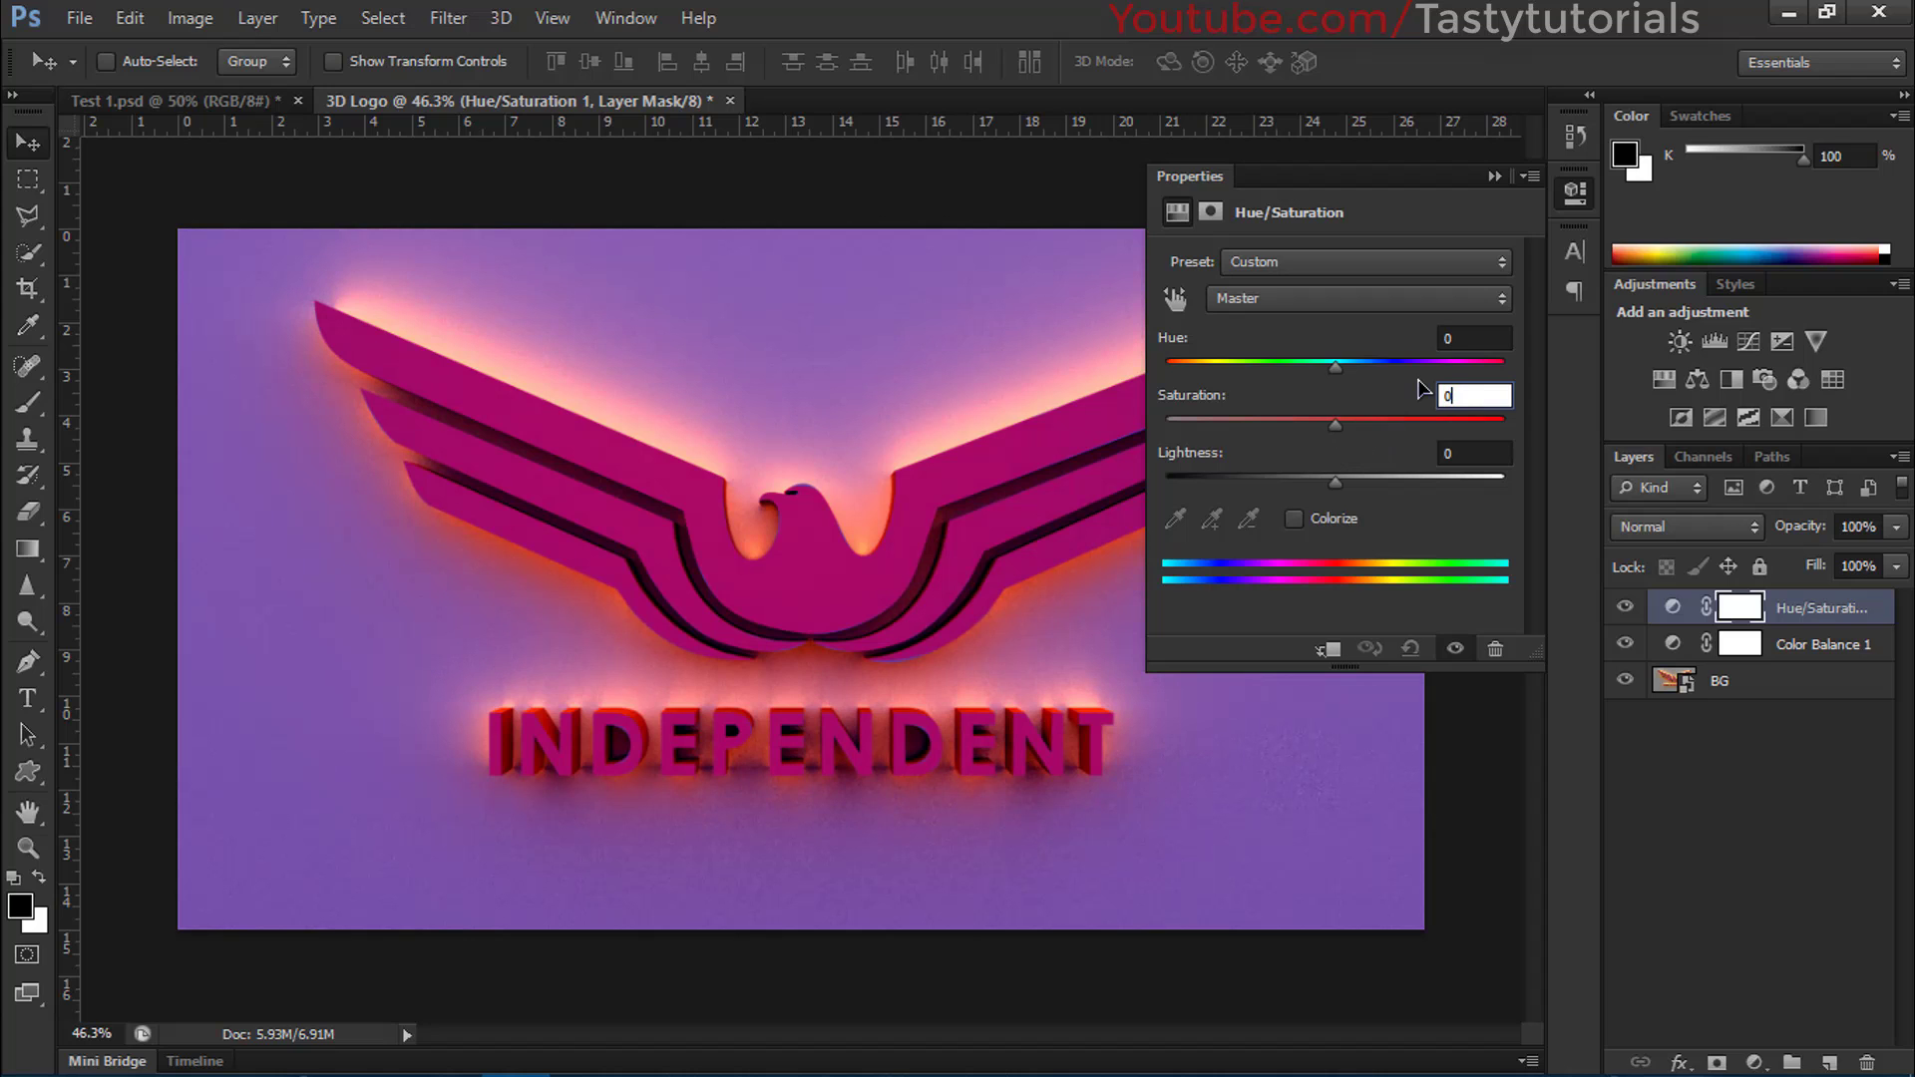
text(0)
click(1494, 176)
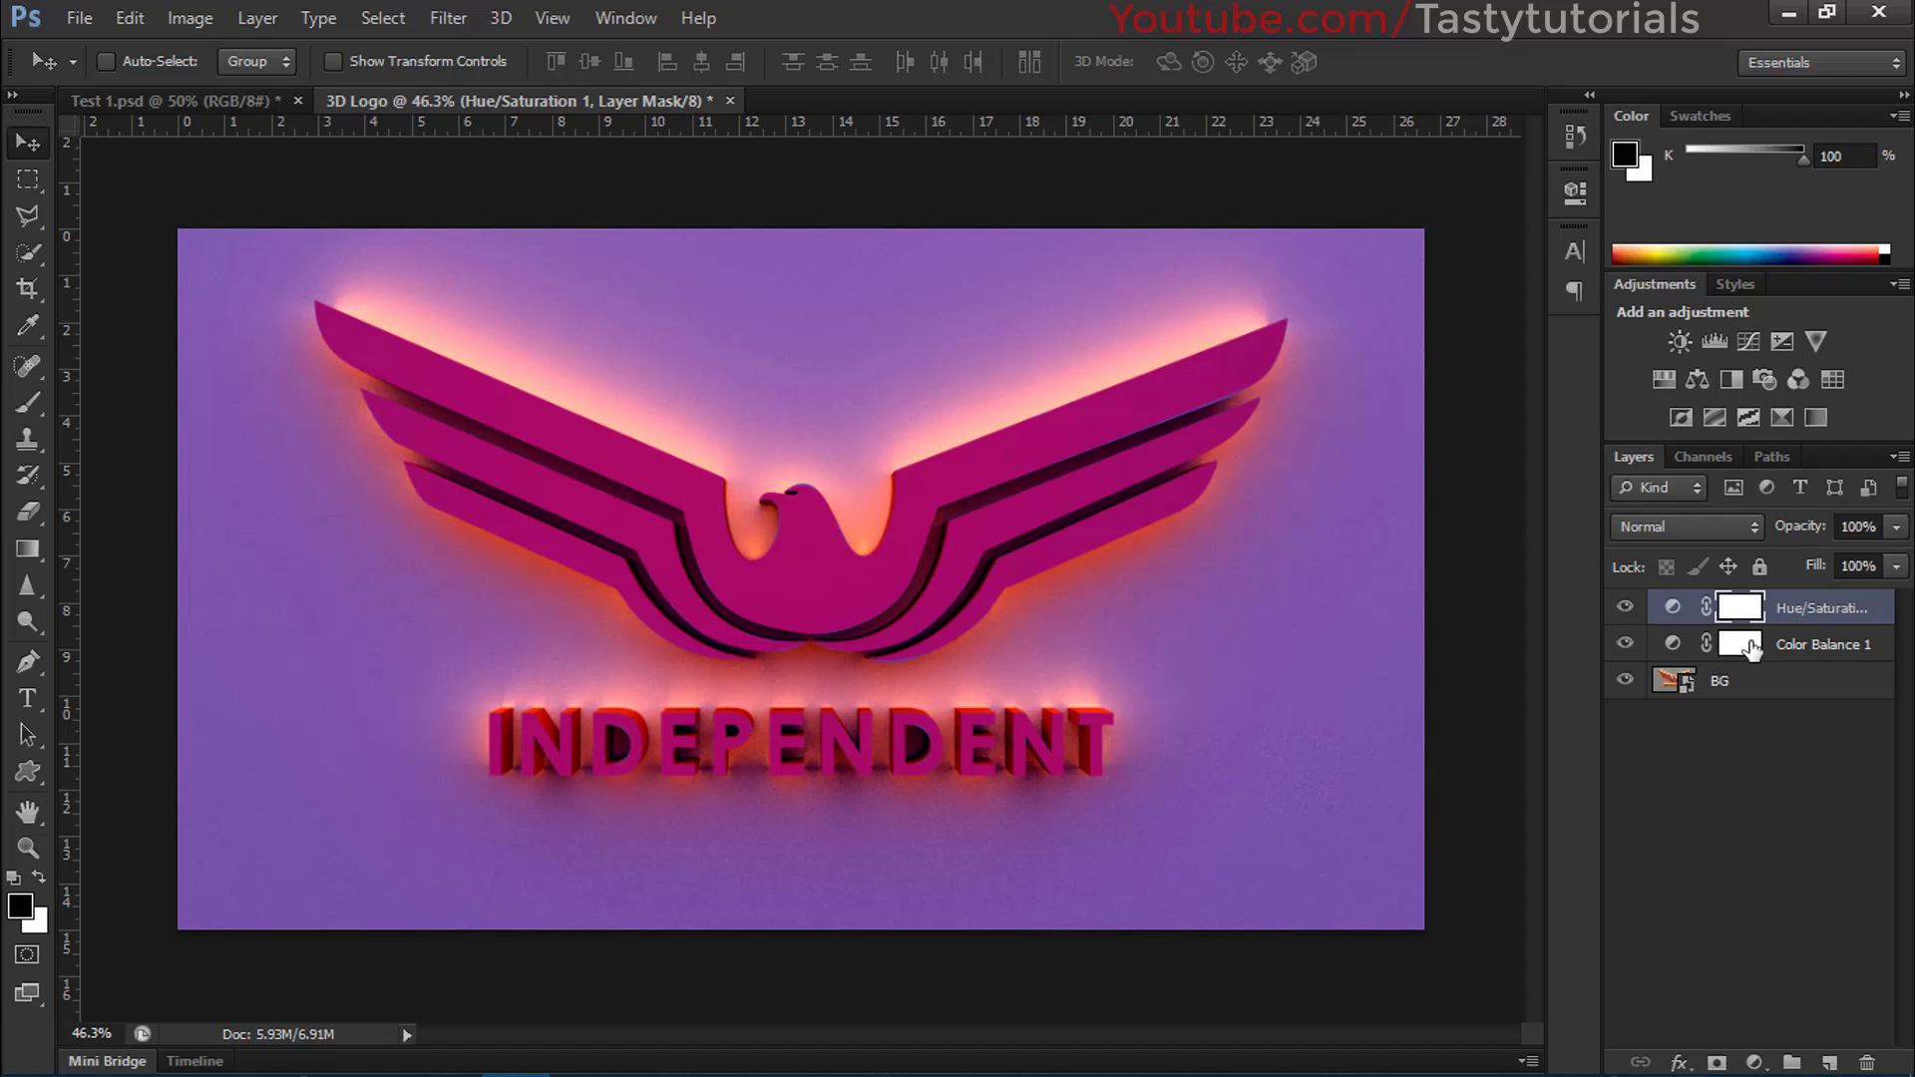
click(1745, 850)
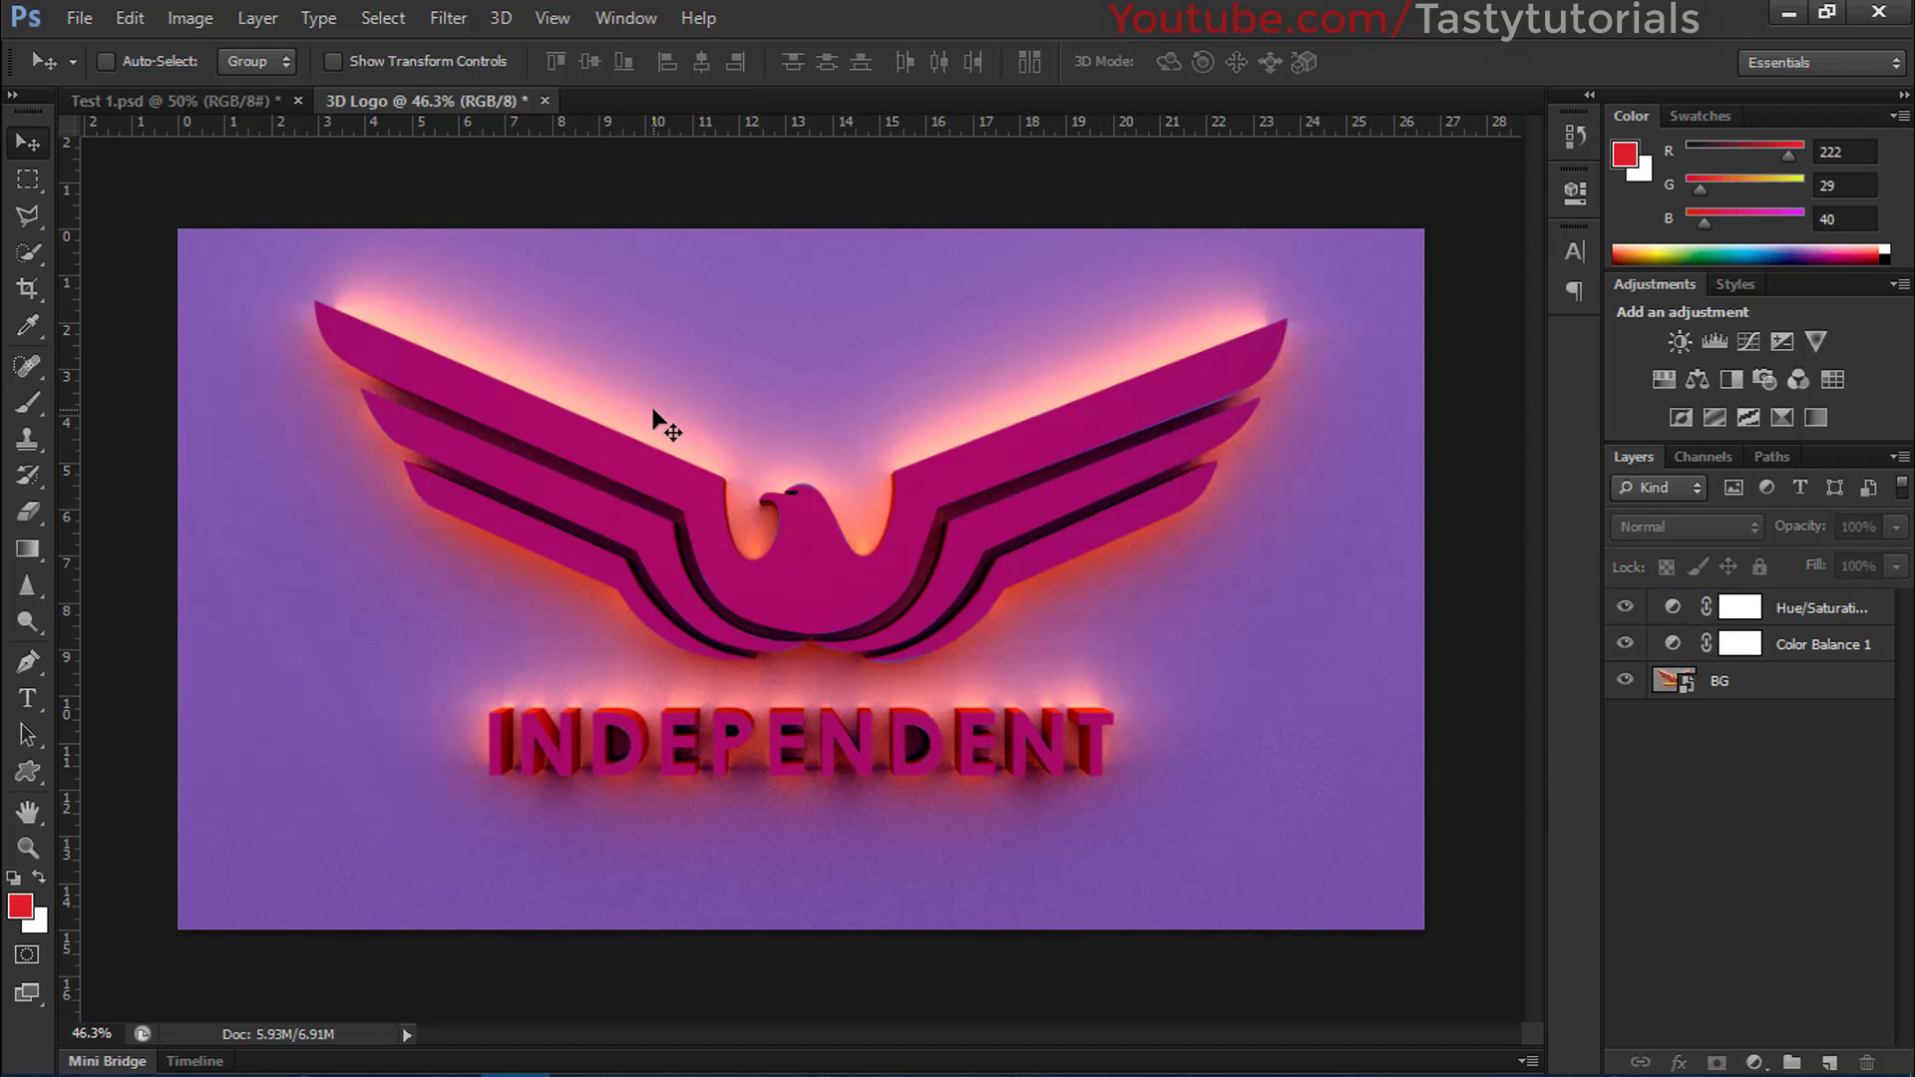